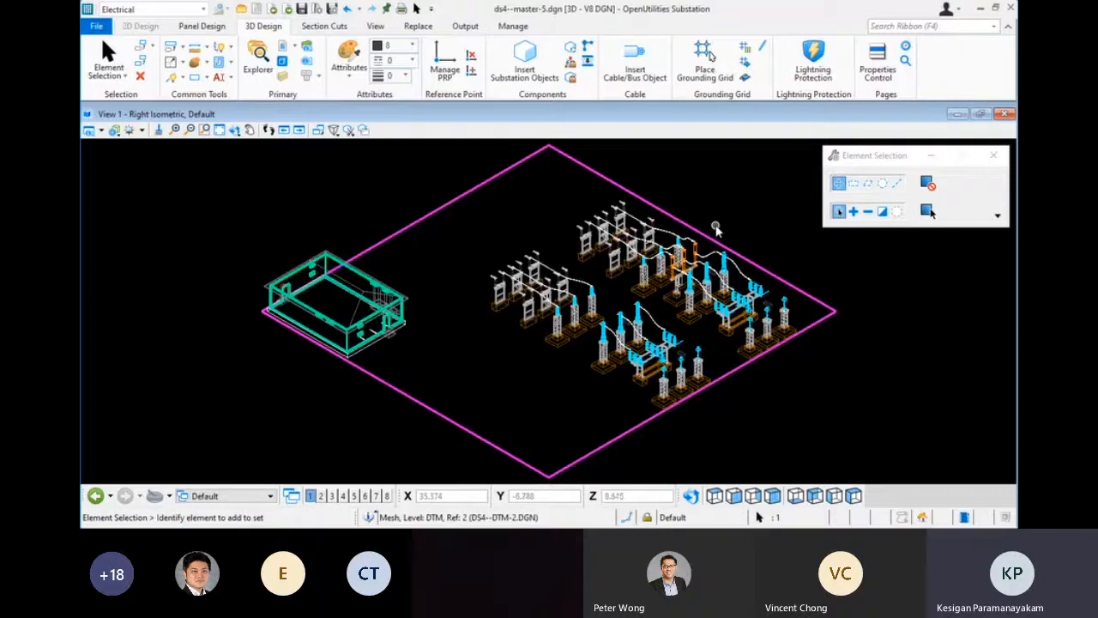
# Open the Parts Database Manager on the Substation IEC part database and examine the first part record's fields
pyautogui.scroll(-2, 528, 212)
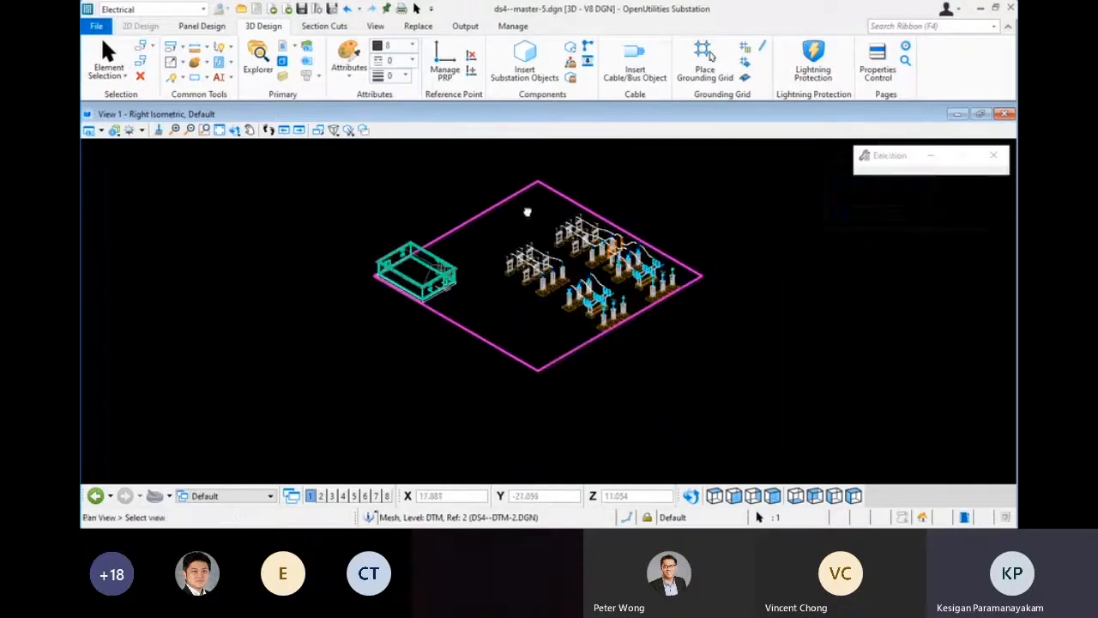
pyautogui.scroll(2, 528, 212)
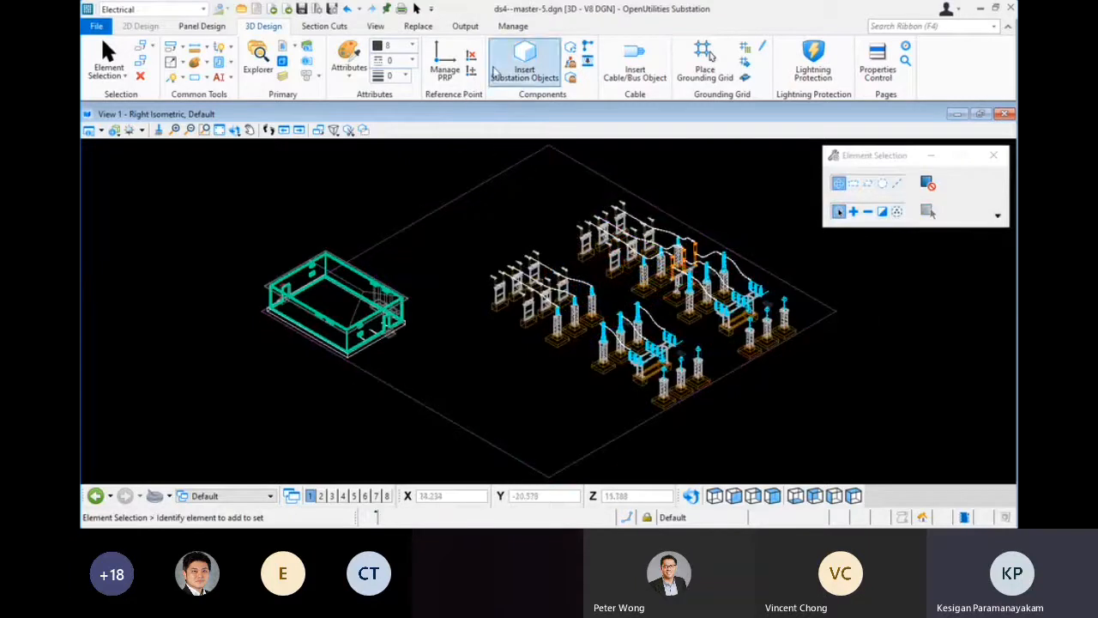
pyautogui.click(514, 28)
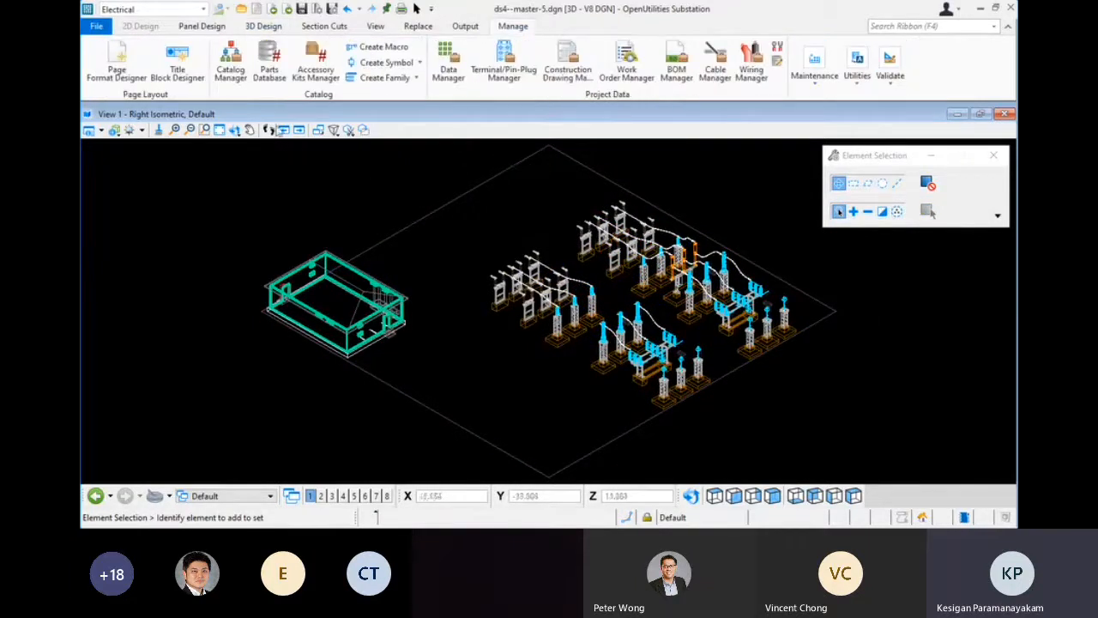
pyautogui.click(269, 76)
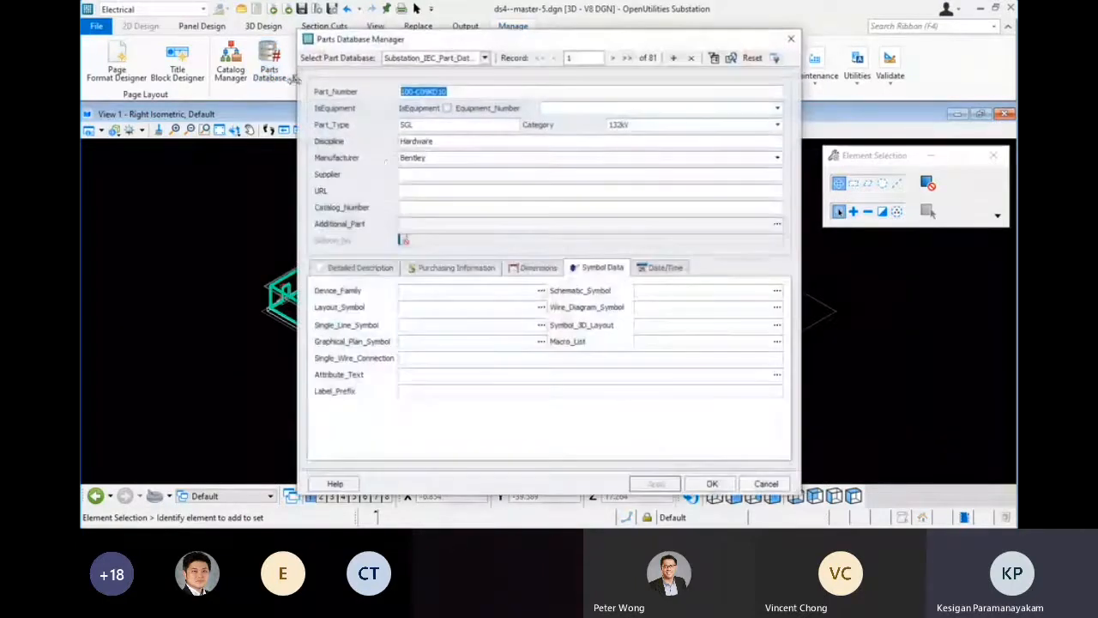
pyautogui.click(428, 58)
pyautogui.click(438, 59)
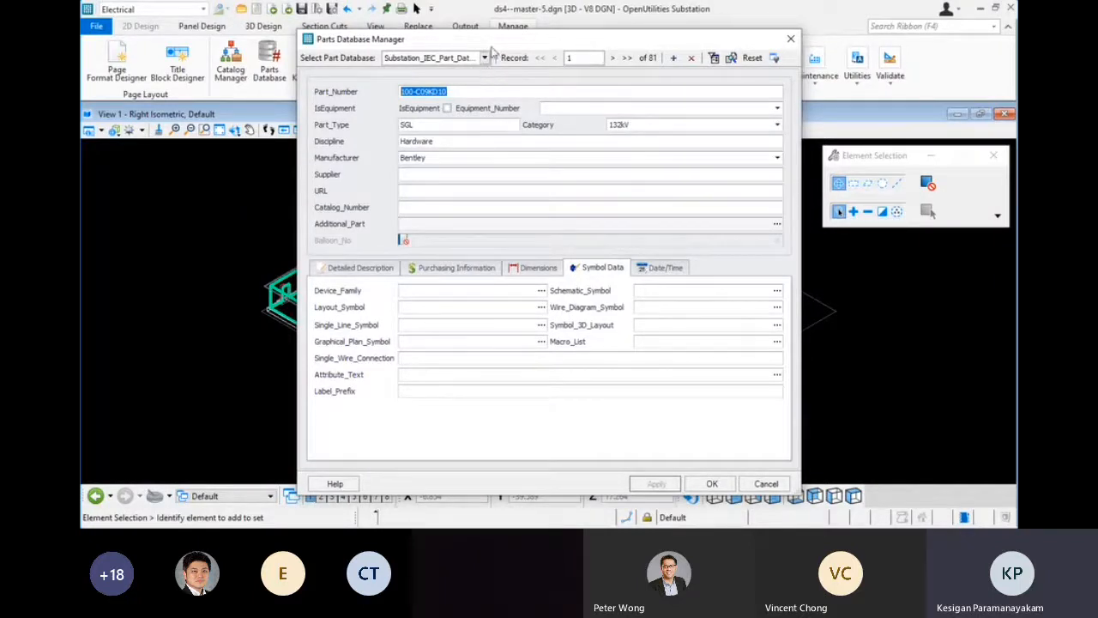
pyautogui.moveTo(496, 40); pyautogui.dragTo(491, 24)
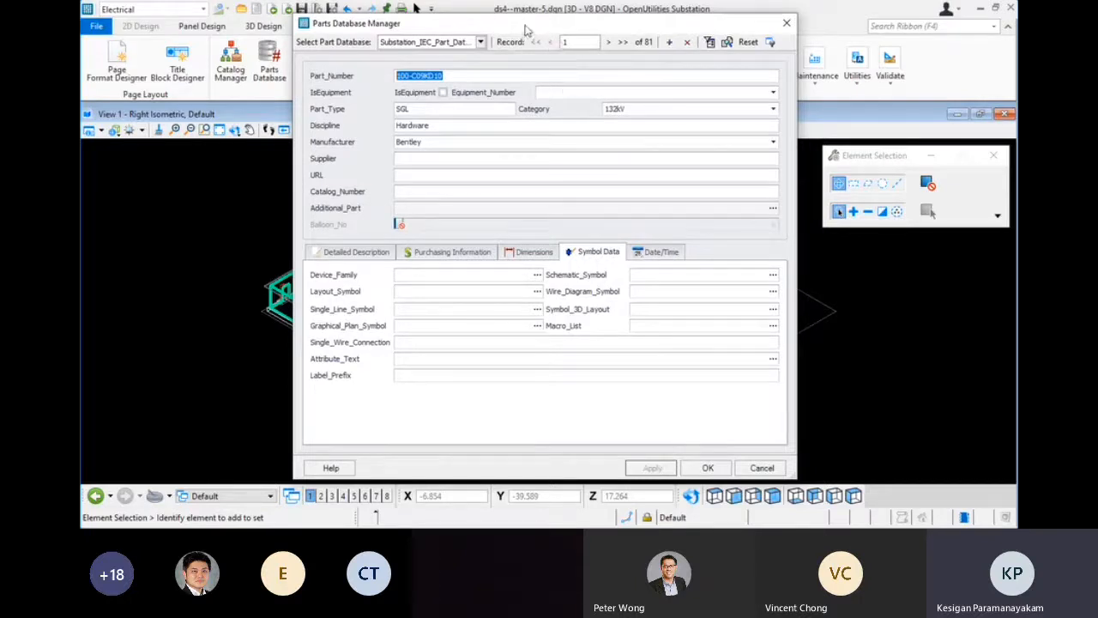
pyautogui.moveTo(526, 32); pyautogui.dragTo(438, 33)
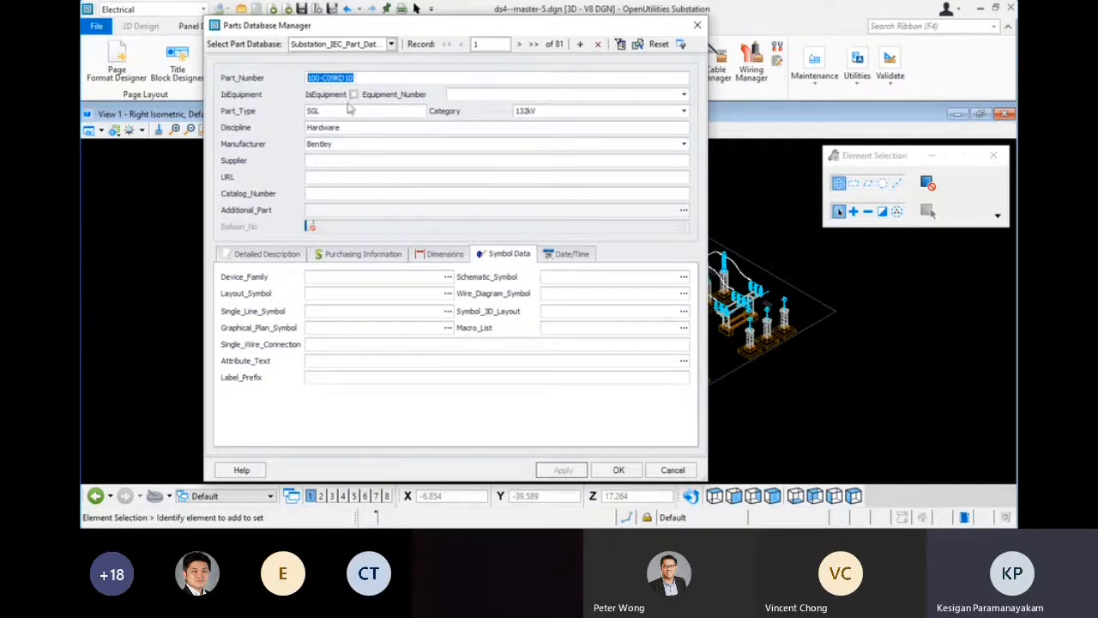
pyautogui.moveTo(347, 144); pyautogui.dragTo(248, 135)
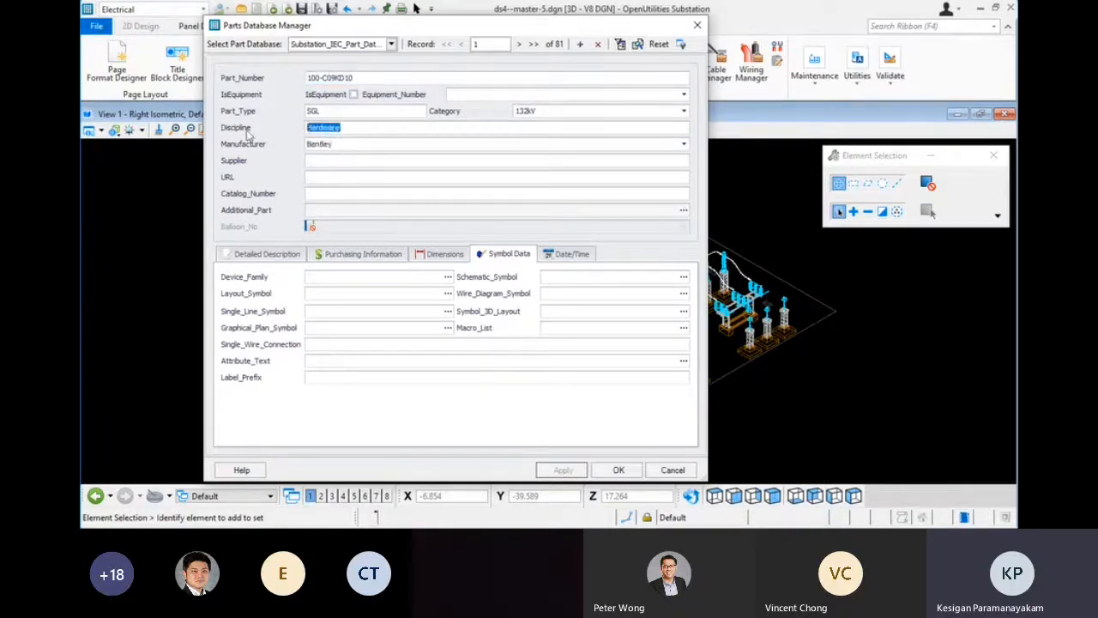
# Step forward through the part records to record 22, the trench part 3DTR-BP2012-T060
pyautogui.click(519, 44)
pyautogui.click(519, 44)
pyautogui.click(519, 44)
pyautogui.click(519, 44)
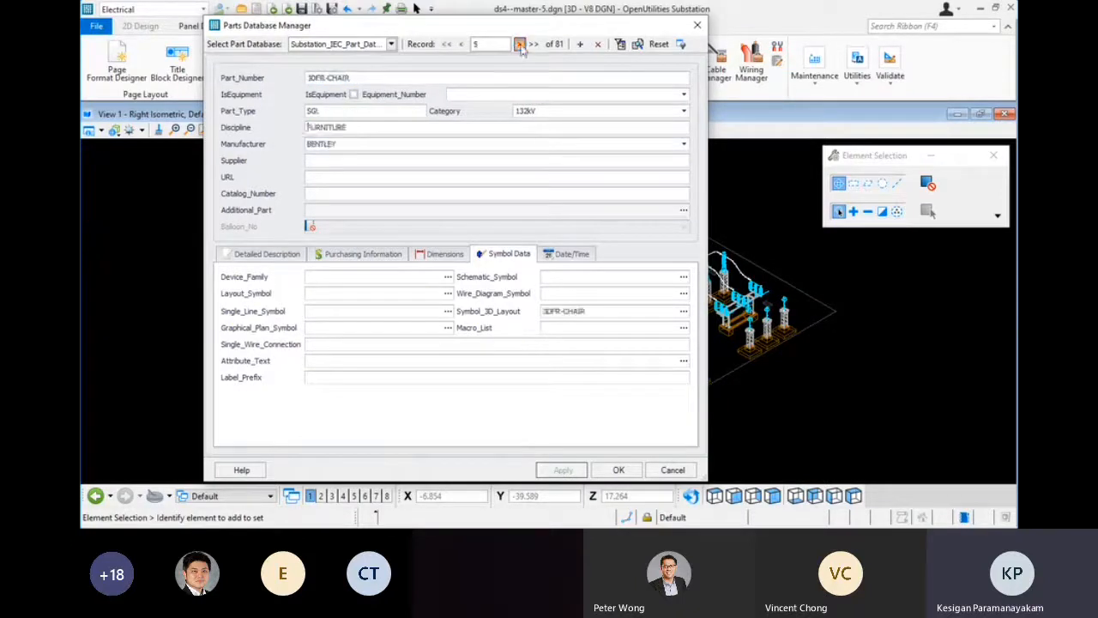
pyautogui.click(519, 44)
pyautogui.click(519, 44)
pyautogui.click(519, 44)
pyautogui.click(519, 43)
pyautogui.click(519, 44)
pyautogui.click(518, 44)
pyautogui.click(519, 44)
pyautogui.click(519, 43)
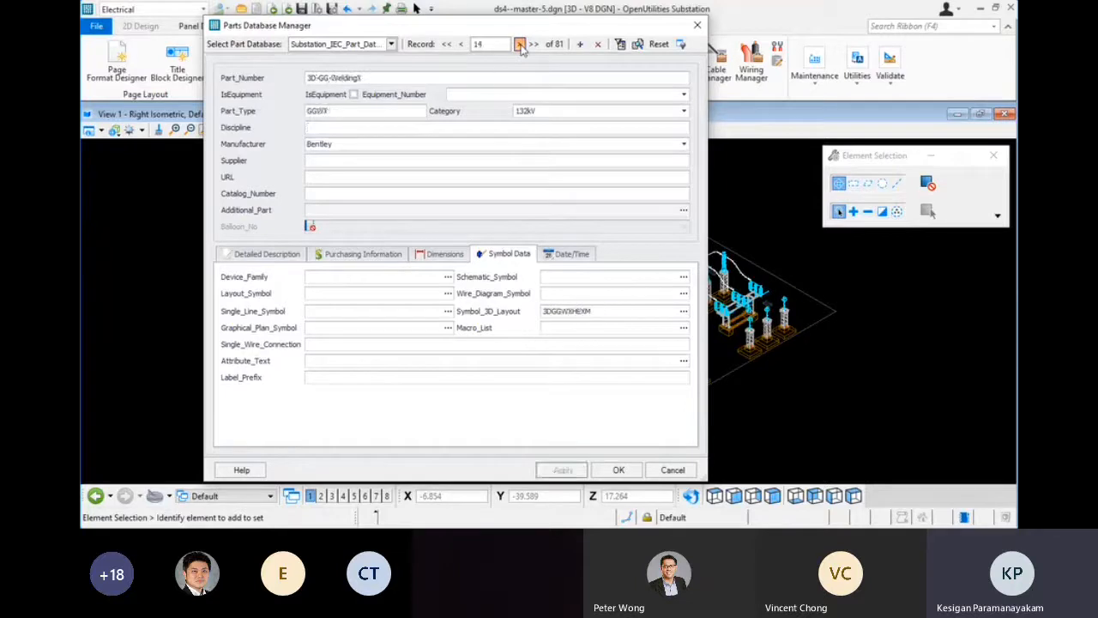
pyautogui.click(519, 44)
pyautogui.click(519, 43)
pyautogui.click(519, 44)
pyautogui.click(519, 44)
pyautogui.click(519, 43)
pyautogui.click(519, 44)
pyautogui.click(519, 44)
pyautogui.click(519, 44)
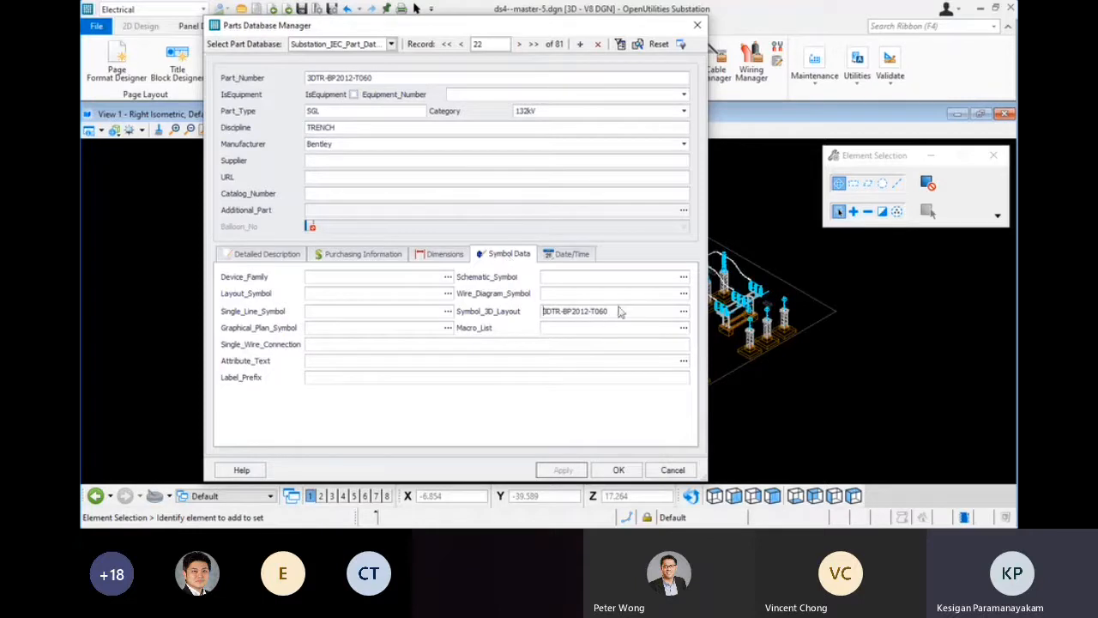
# Examine the 3D layout and single-line symbol fields of part 3DTR-BP2012-T060, and close the parts database
pyautogui.moveTo(580, 317); pyautogui.dragTo(325, 330)
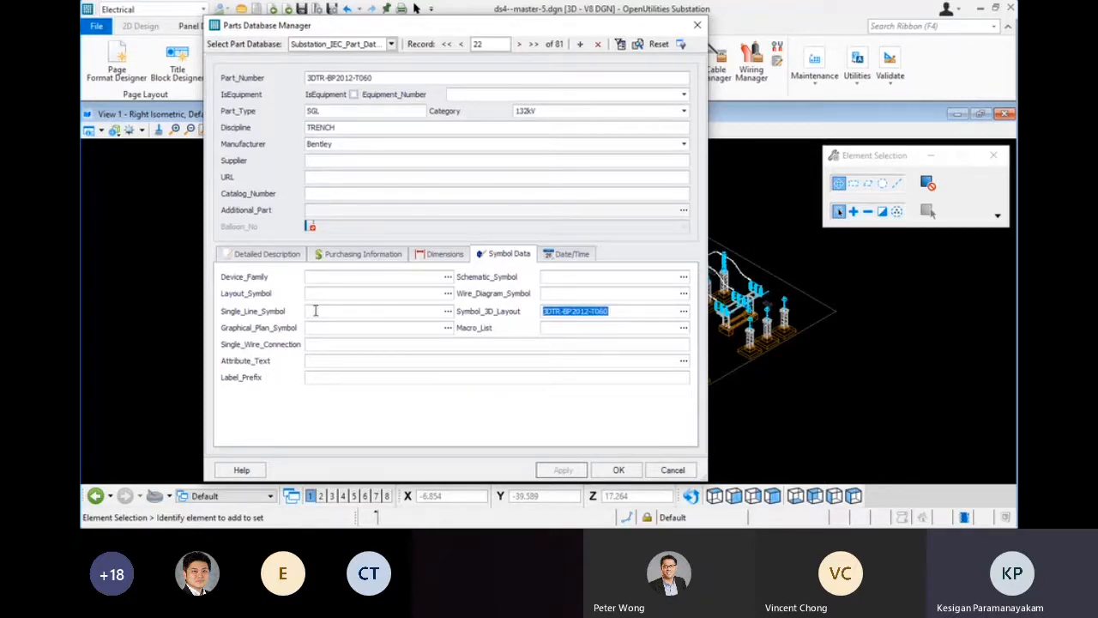
pyautogui.click(316, 312)
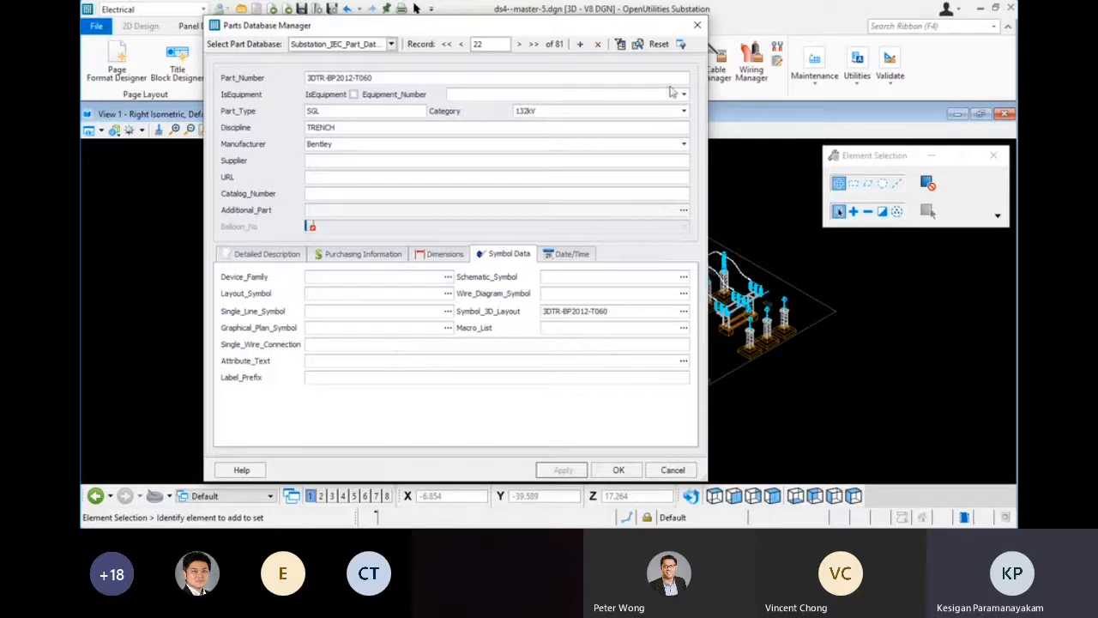
pyautogui.click(698, 25)
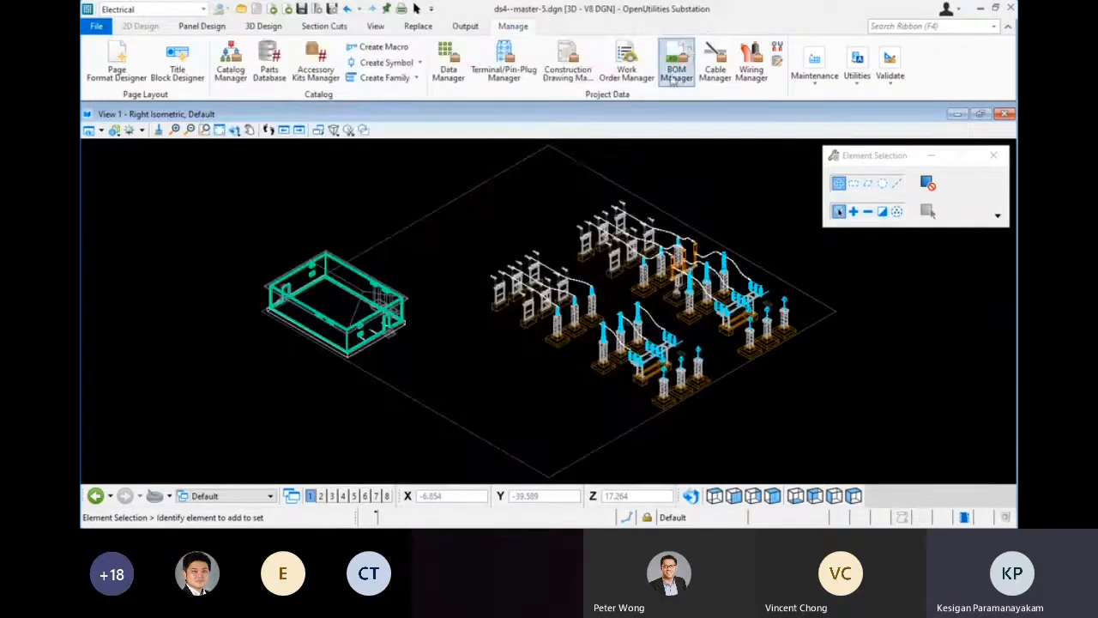
# Open the substation object insertion dialog and switch it to choosing symbols by name
pyautogui.click(274, 32)
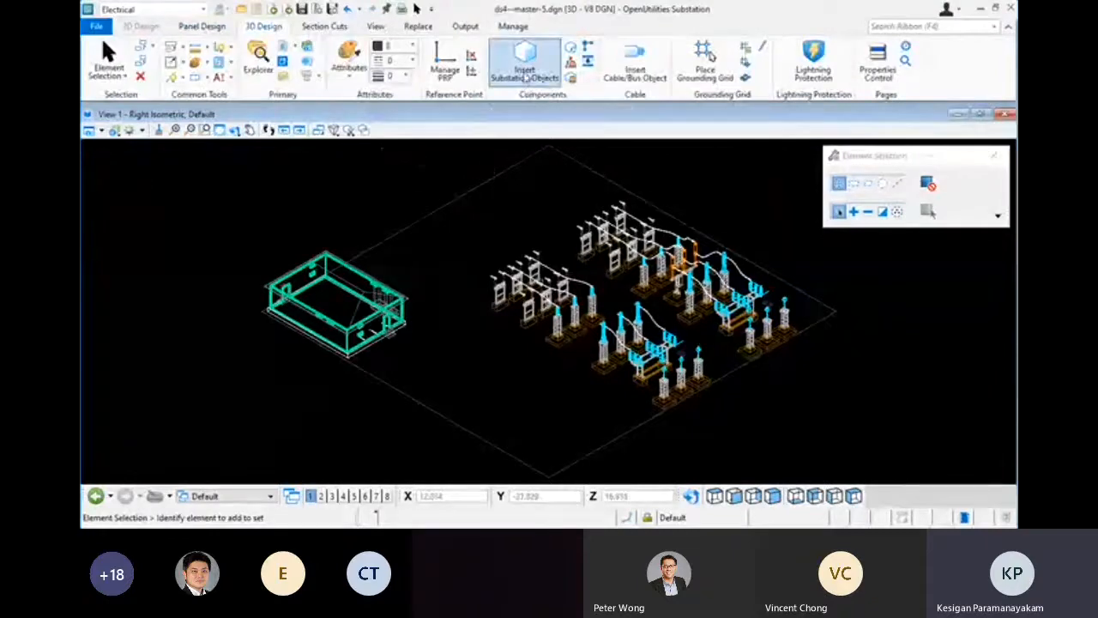
pyautogui.click(527, 75)
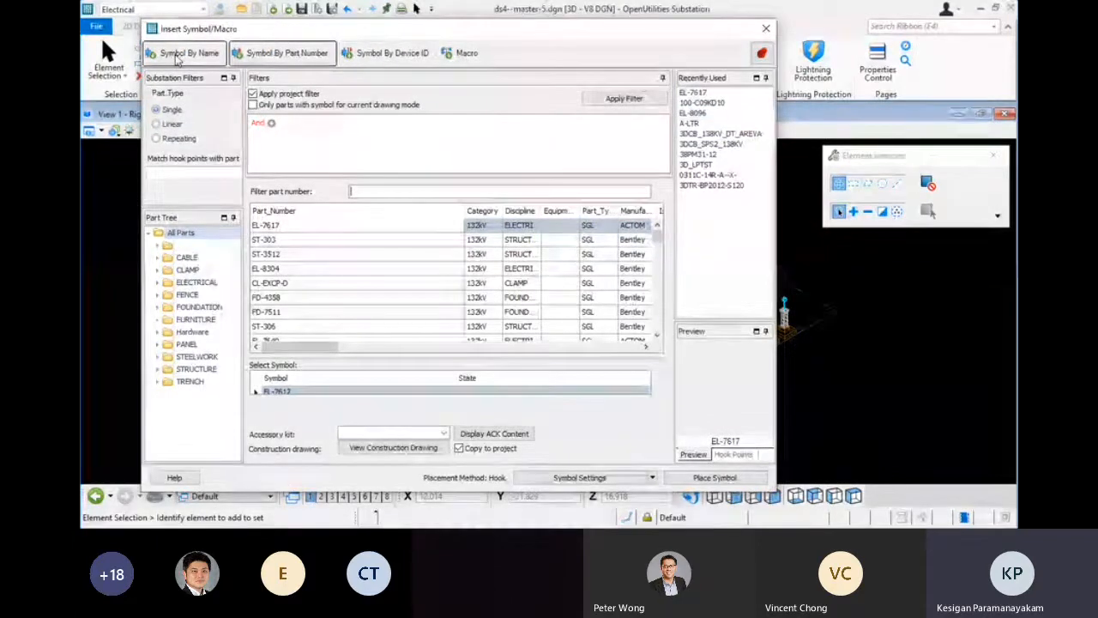
pyautogui.click(180, 54)
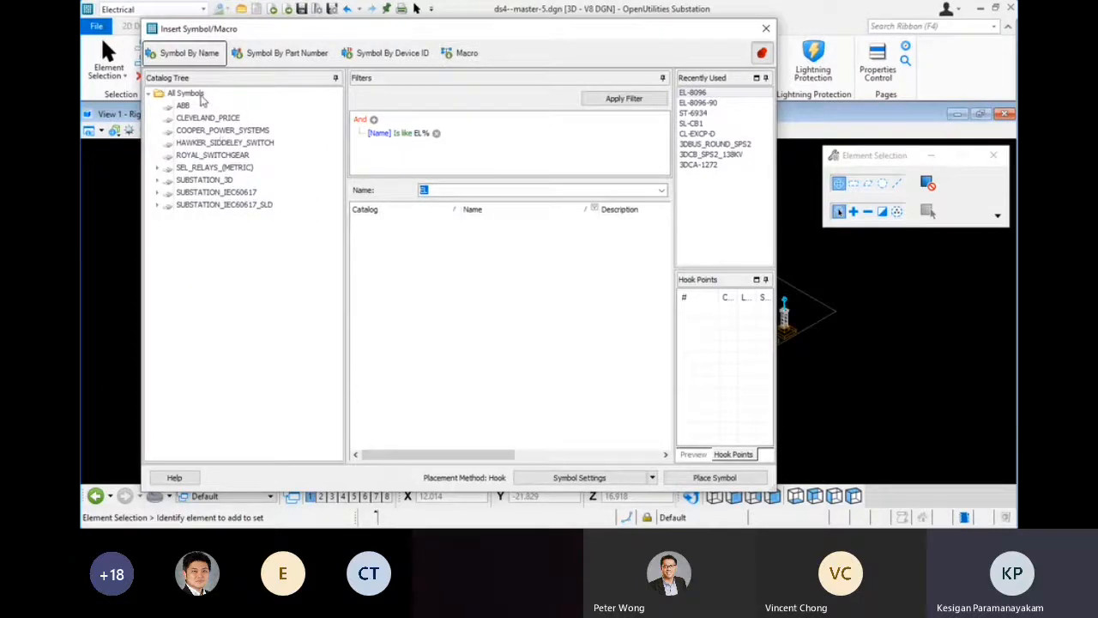
# Examine the symbols offered by the manufacturer, relay and substation catalogs, finishing with the ROYAL_SWITCHGEAR catalog
pyautogui.click(196, 105)
pyautogui.click(197, 118)
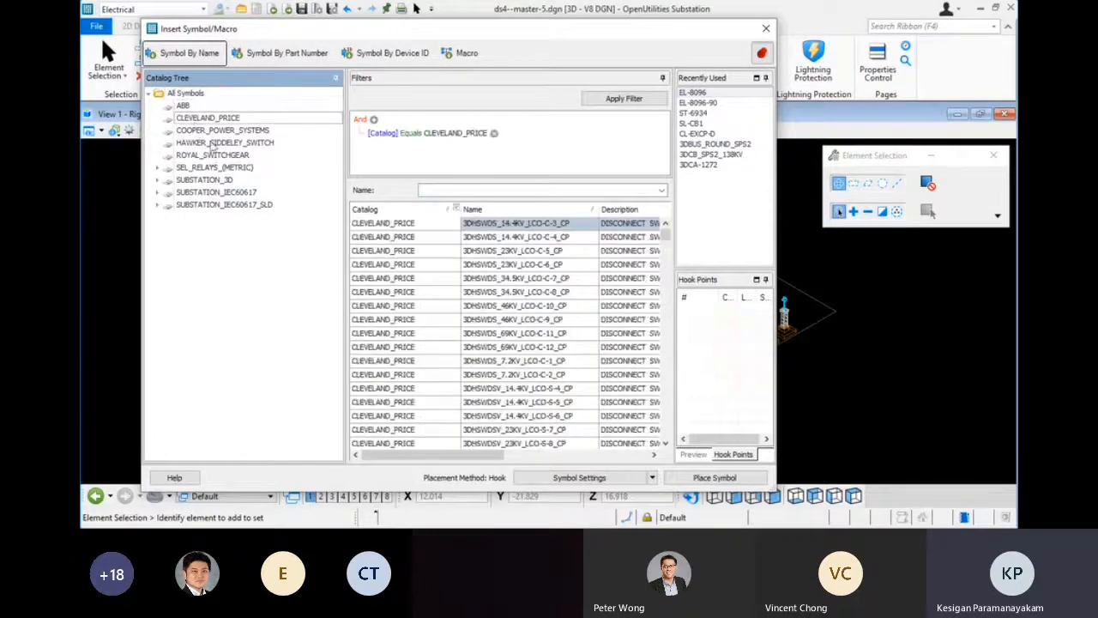
pyautogui.click(213, 131)
pyautogui.click(216, 142)
pyautogui.click(216, 155)
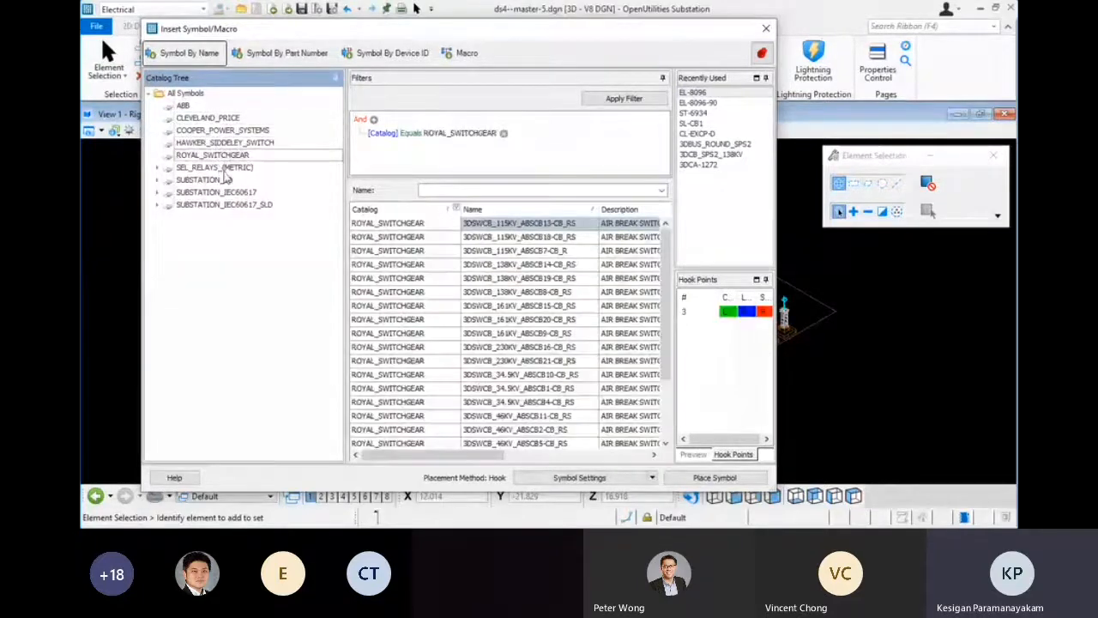
pyautogui.click(221, 167)
pyautogui.click(224, 192)
pyautogui.click(228, 205)
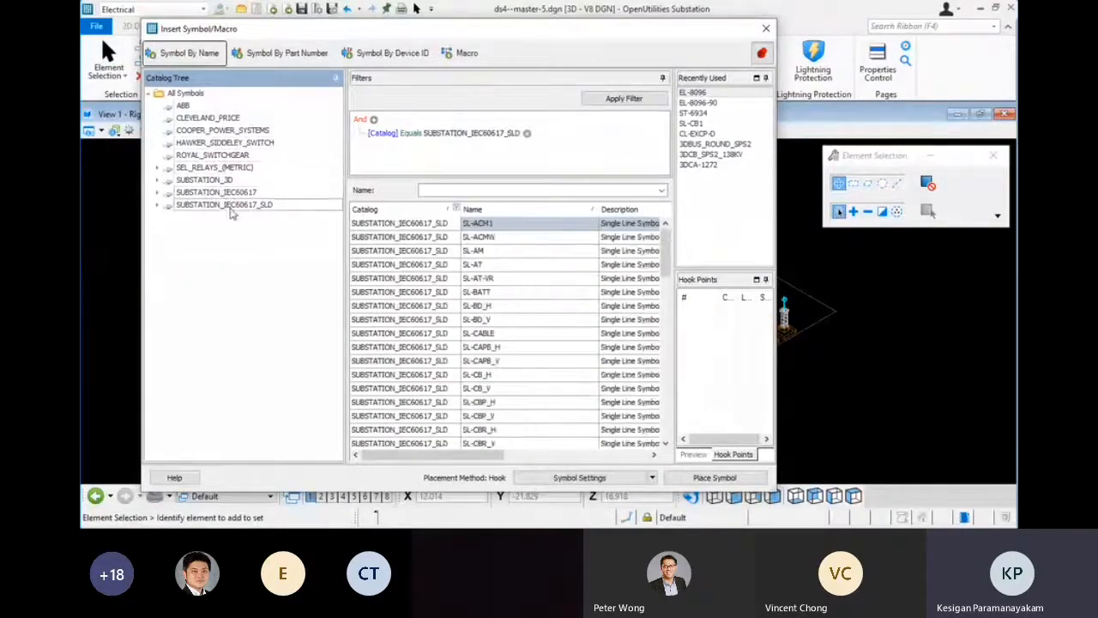
pyautogui.click(225, 180)
pyautogui.click(225, 192)
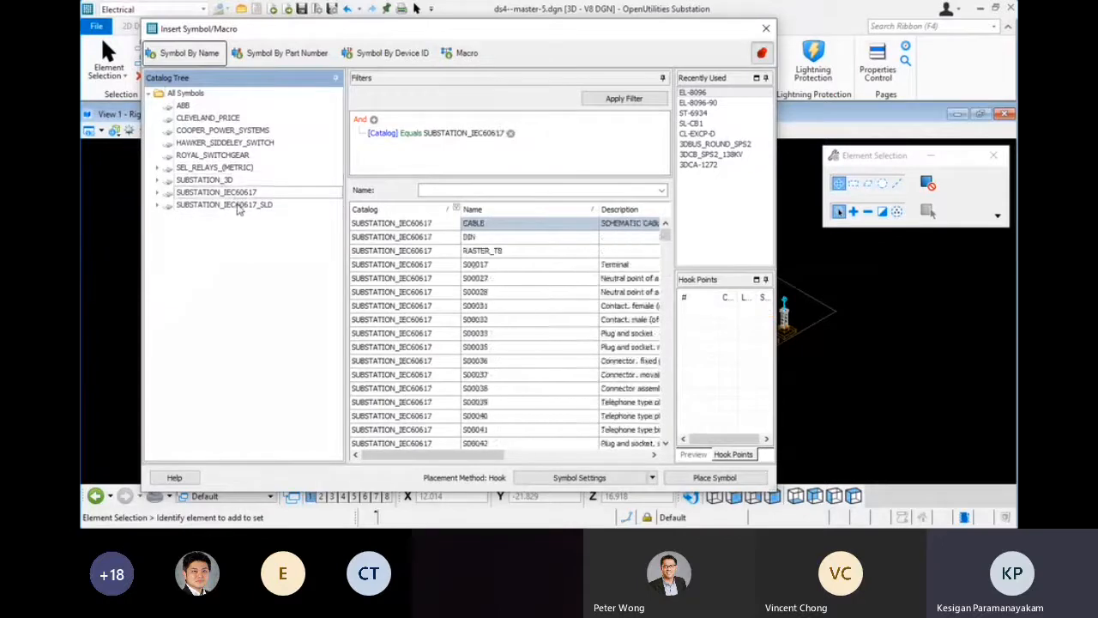
pyautogui.click(228, 205)
pyautogui.click(225, 192)
pyautogui.click(224, 180)
pyautogui.click(227, 168)
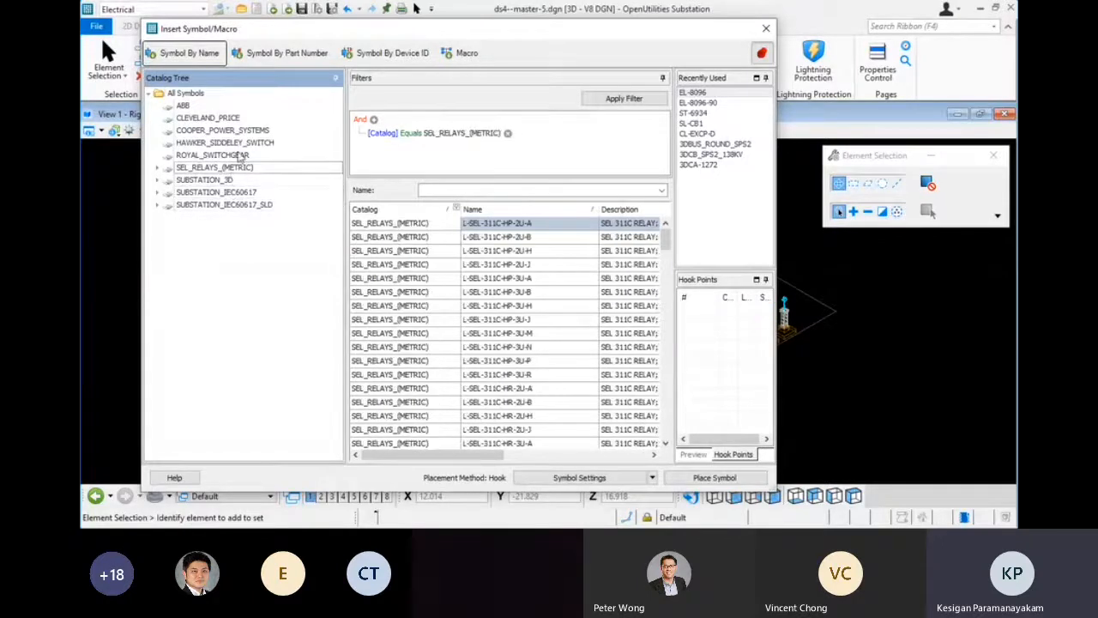
pyautogui.click(219, 155)
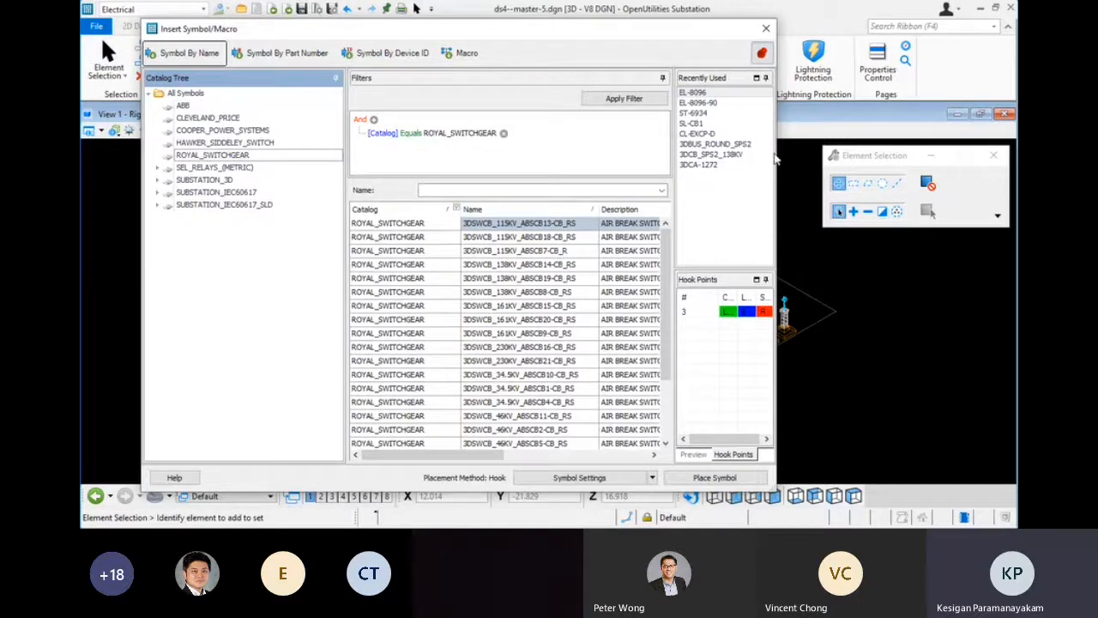
# Widen the symbol insertion dialog and its list to view the symbol descriptions, and close it without placing anything
pyautogui.moveTo(778, 154); pyautogui.dragTo(821, 155)
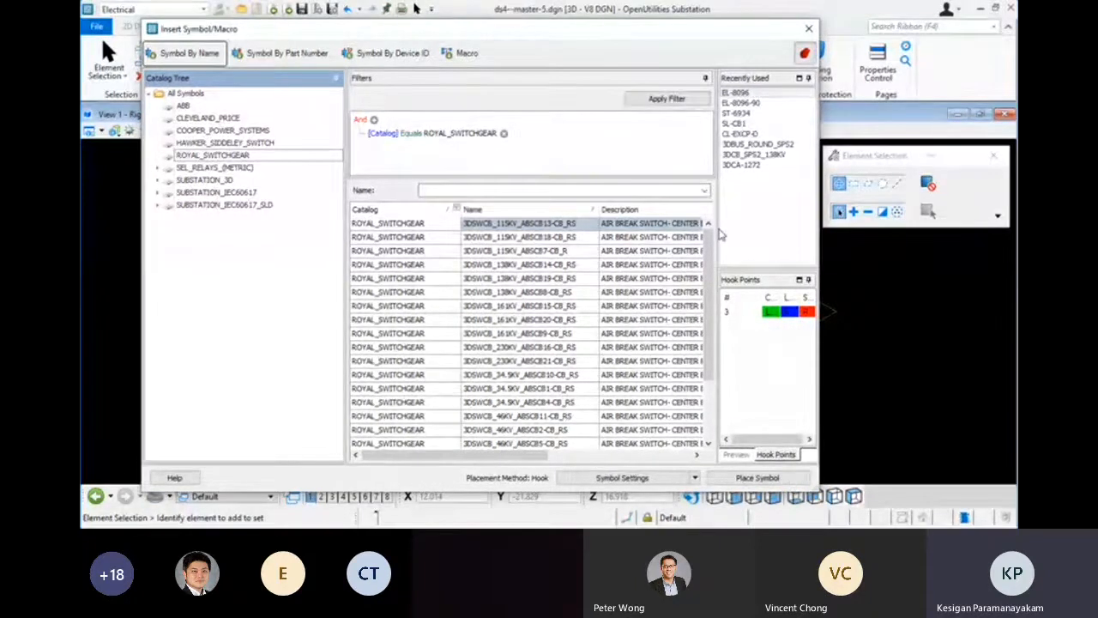
pyautogui.moveTo(717, 213); pyautogui.dragTo(705, 217)
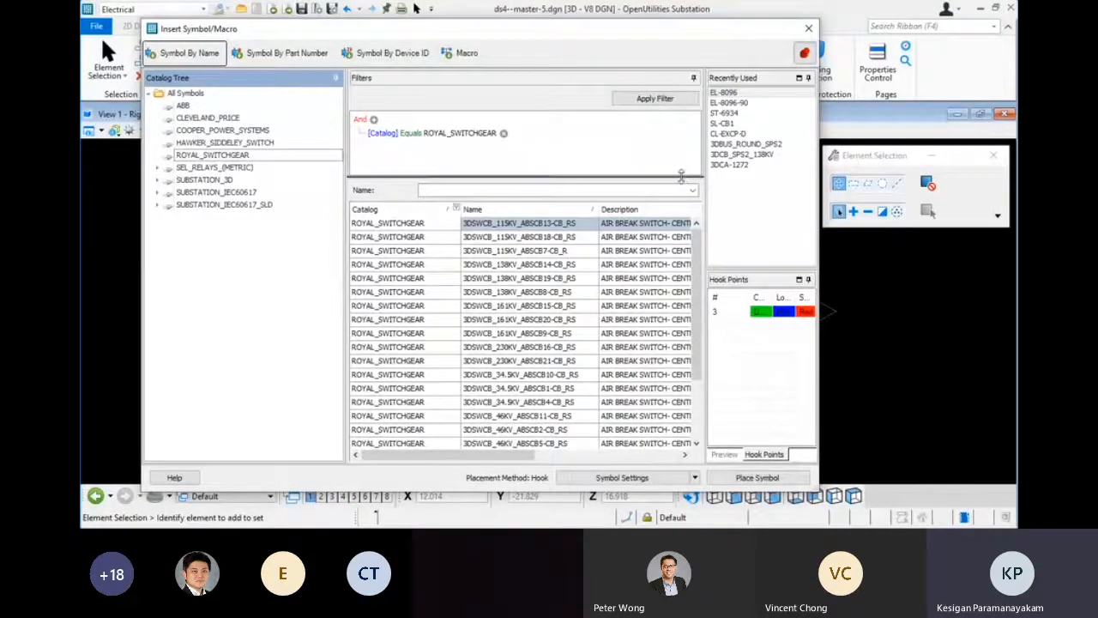
pyautogui.moveTo(679, 178); pyautogui.dragTo(684, 218)
pyautogui.click(808, 29)
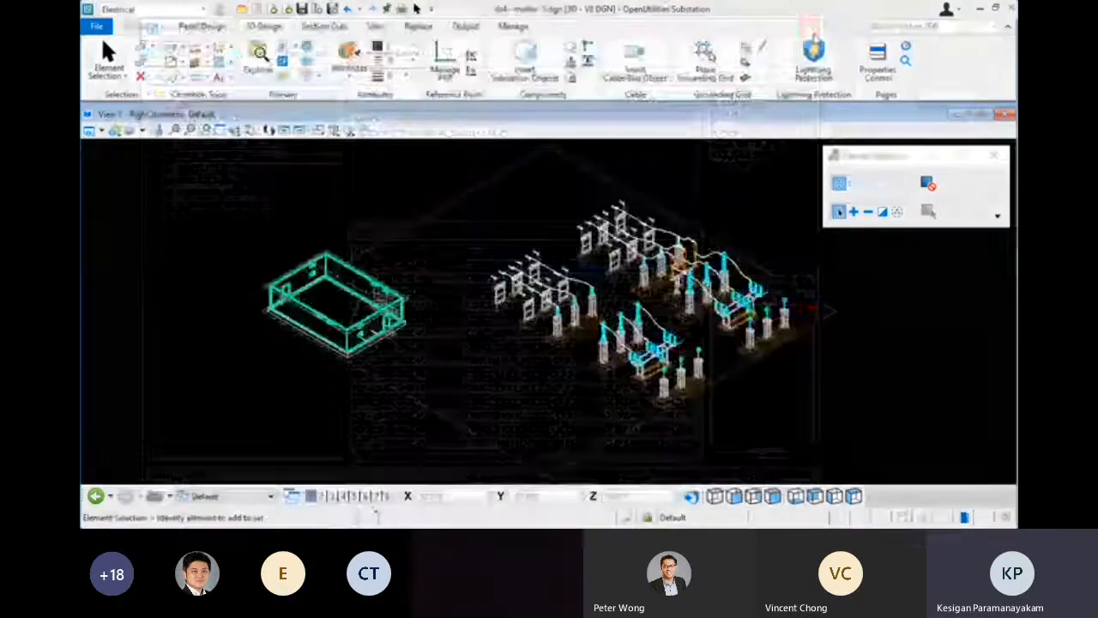
# Switch from the substation model to the presentation slide show
pyautogui.hotkey('alt', 'Tab')
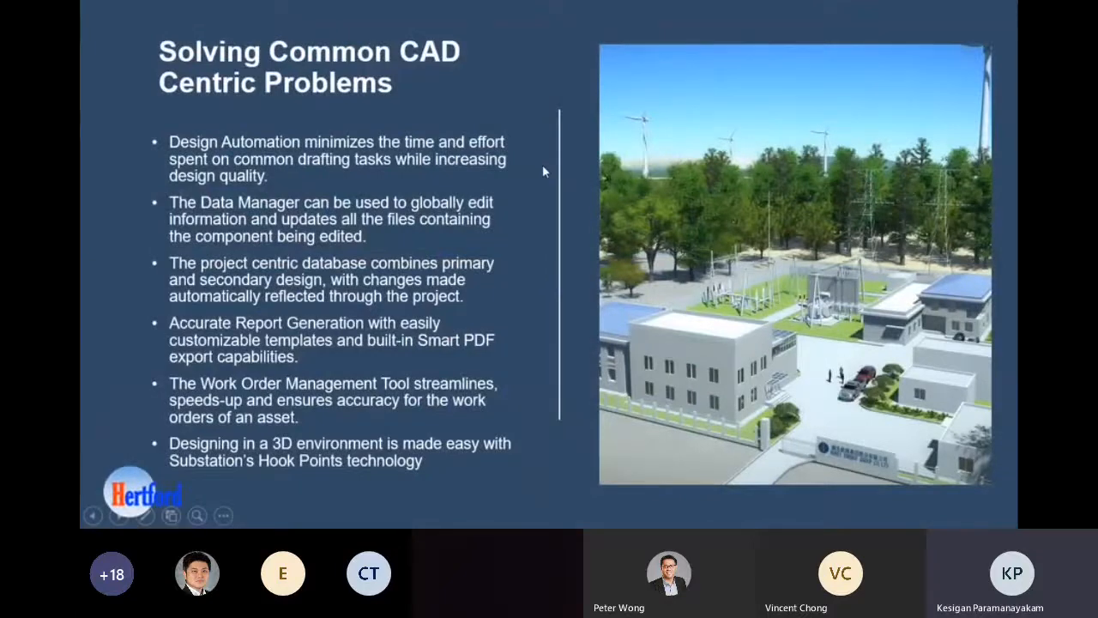
pyautogui.hotkey('alt', 'Tab')
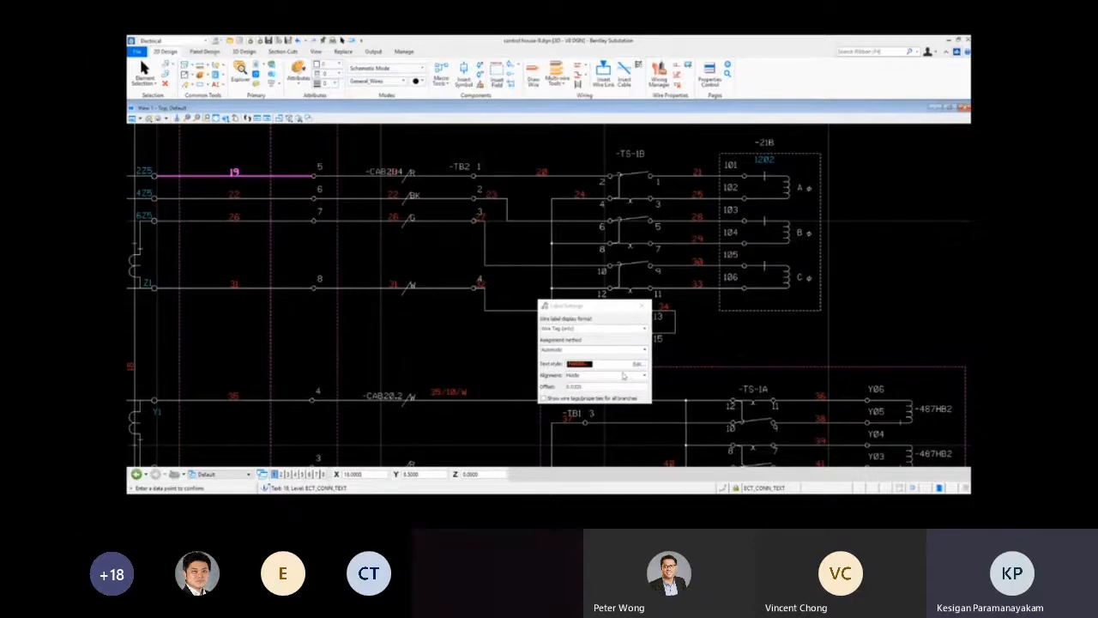
# Enable wire tags/properties for all branches, change the wire label format from the tag-only option, and apply it to wire 19
pyautogui.click(544, 398)
pyautogui.click(615, 329)
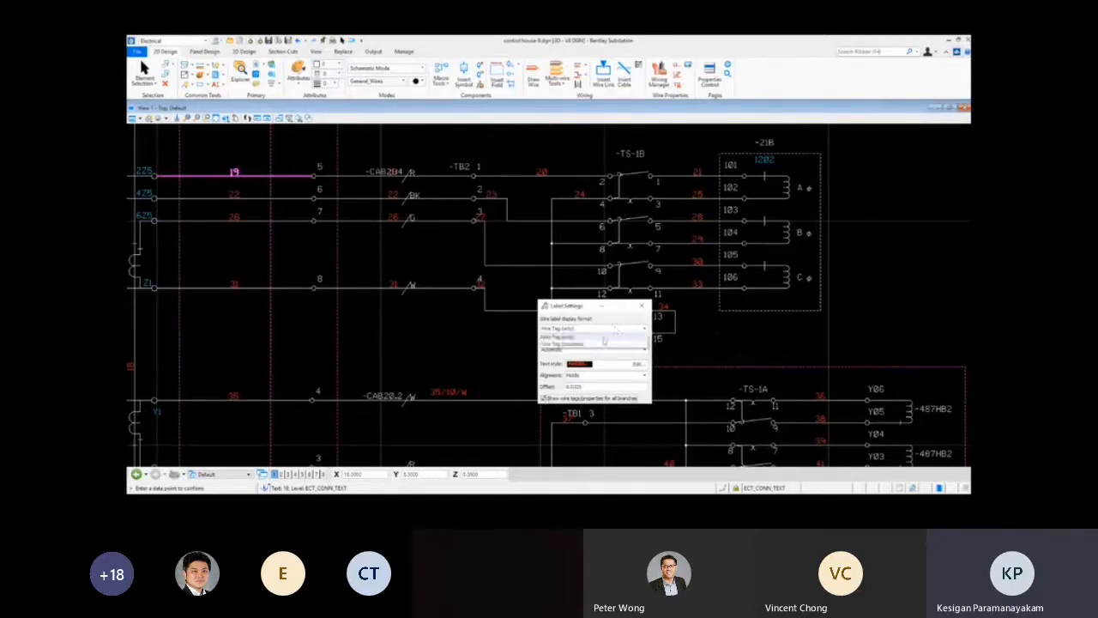
pyautogui.click(594, 344)
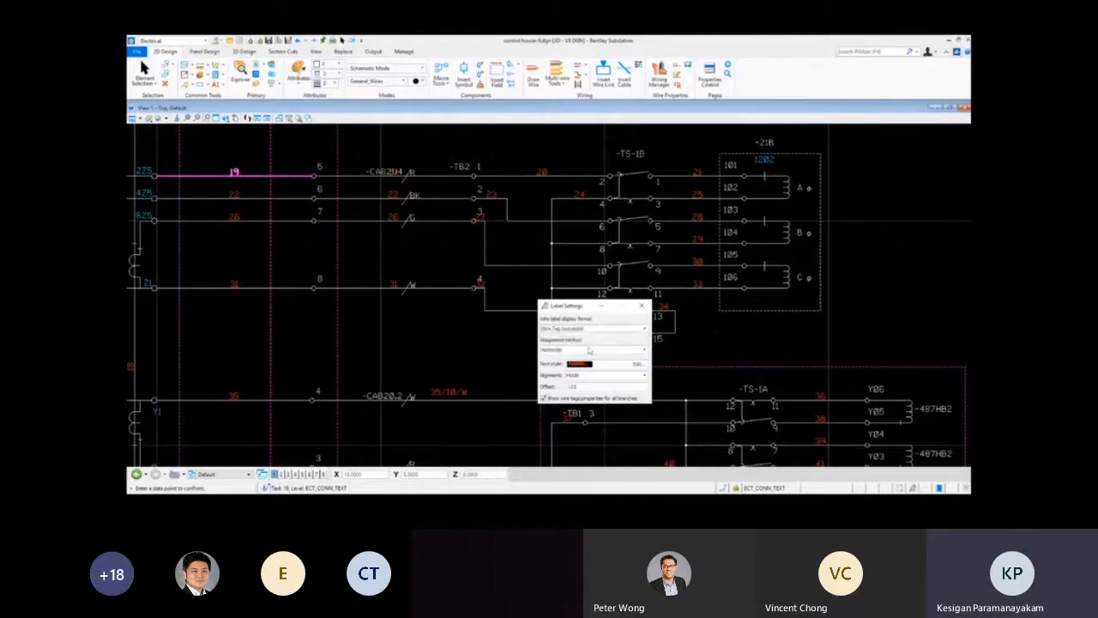
pyautogui.click(248, 159)
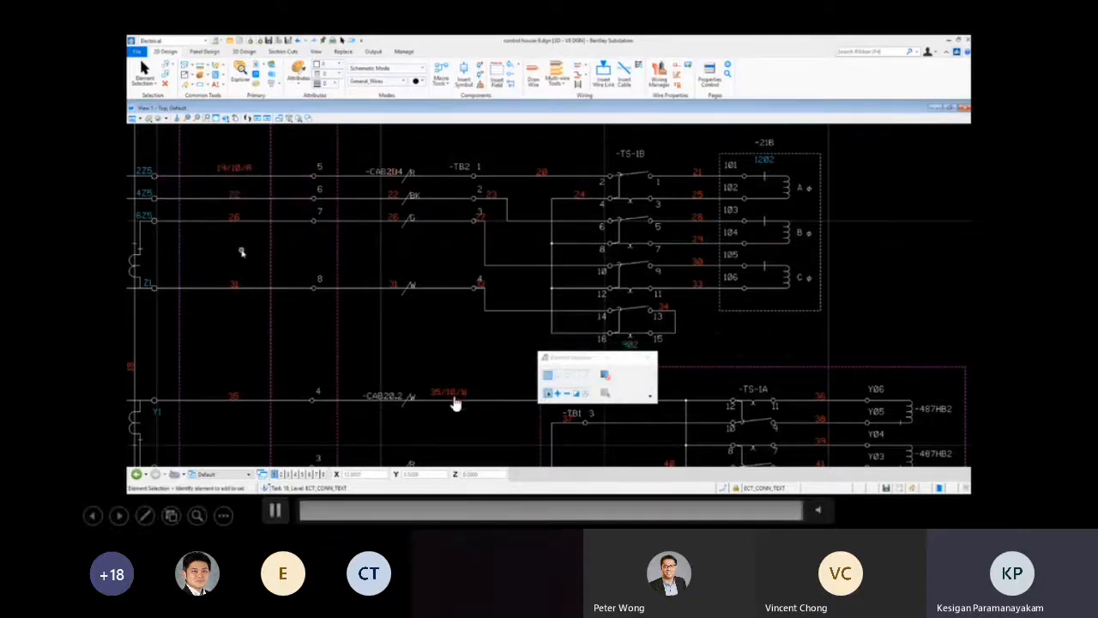
pyautogui.press('Right')
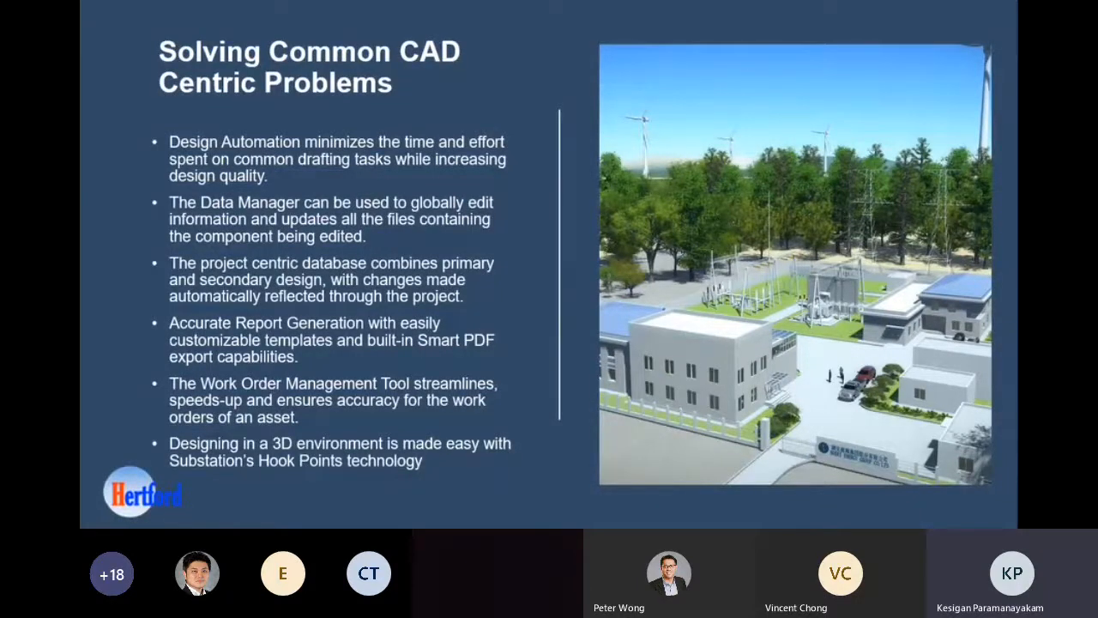
pyautogui.click(580, 192)
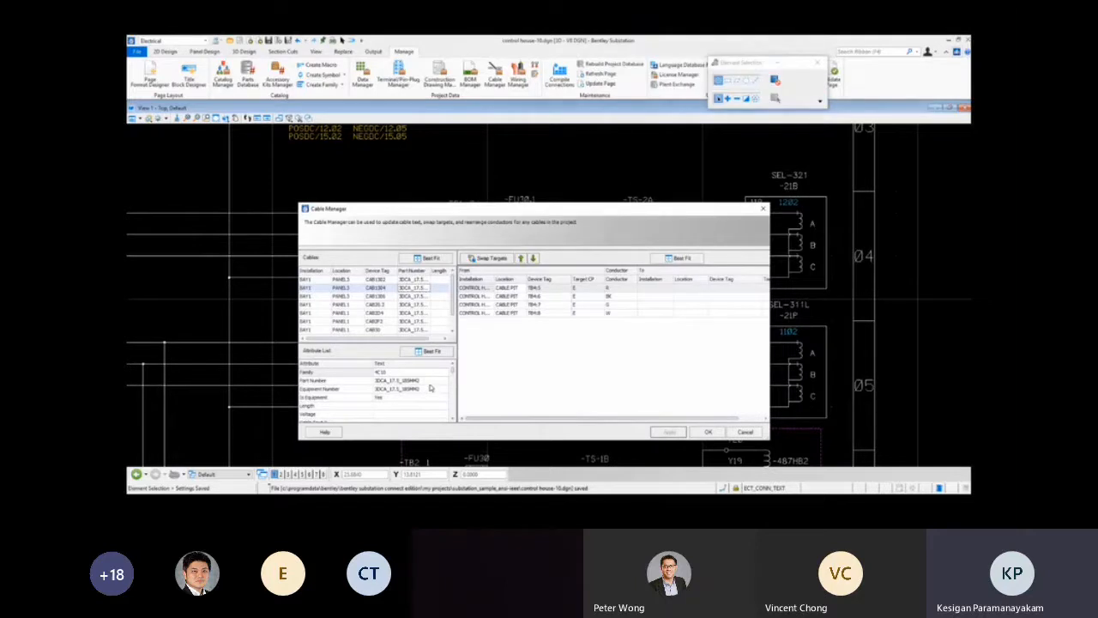
# Select the 17.5-series conductor part number for the chosen PANEL3 cable from the cable parts list
pyautogui.click(431, 383)
pyautogui.click(443, 383)
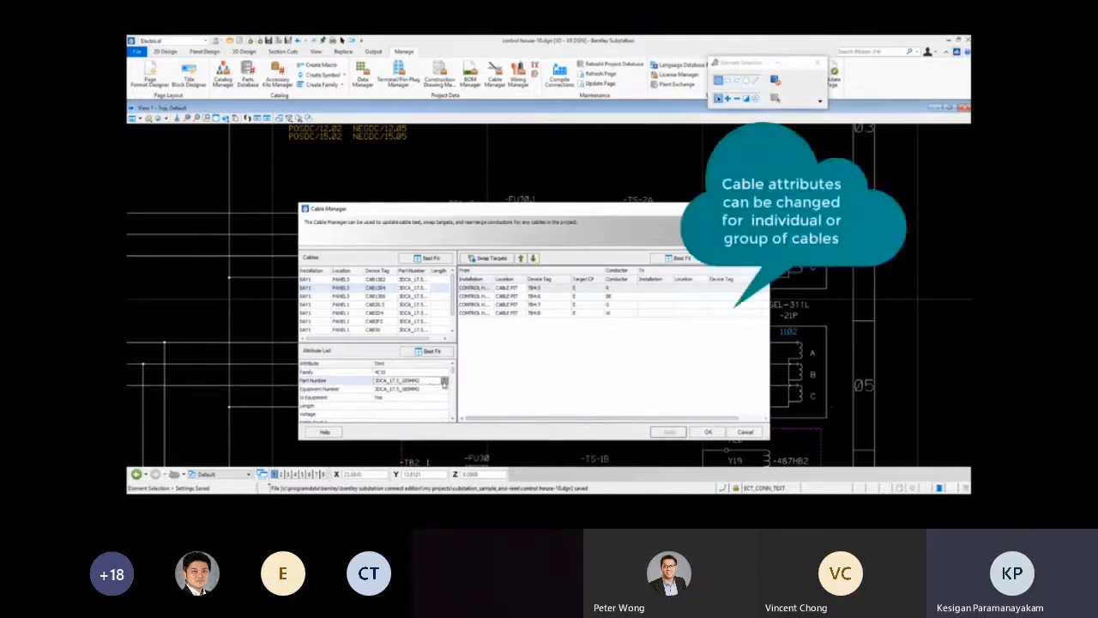
pyautogui.click(516, 253)
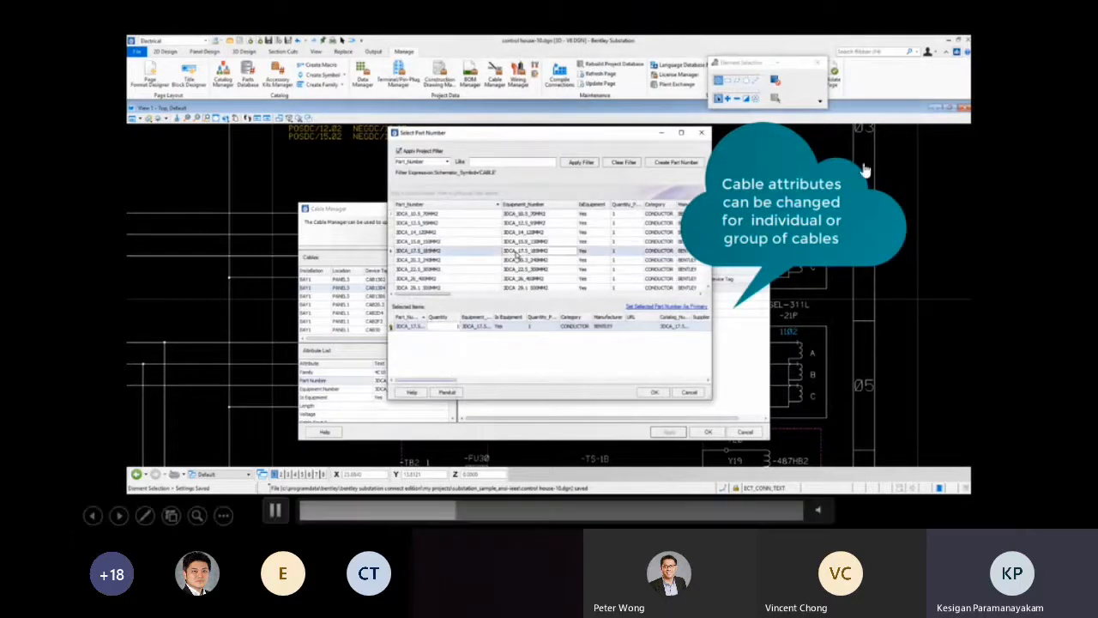
pyautogui.click(658, 392)
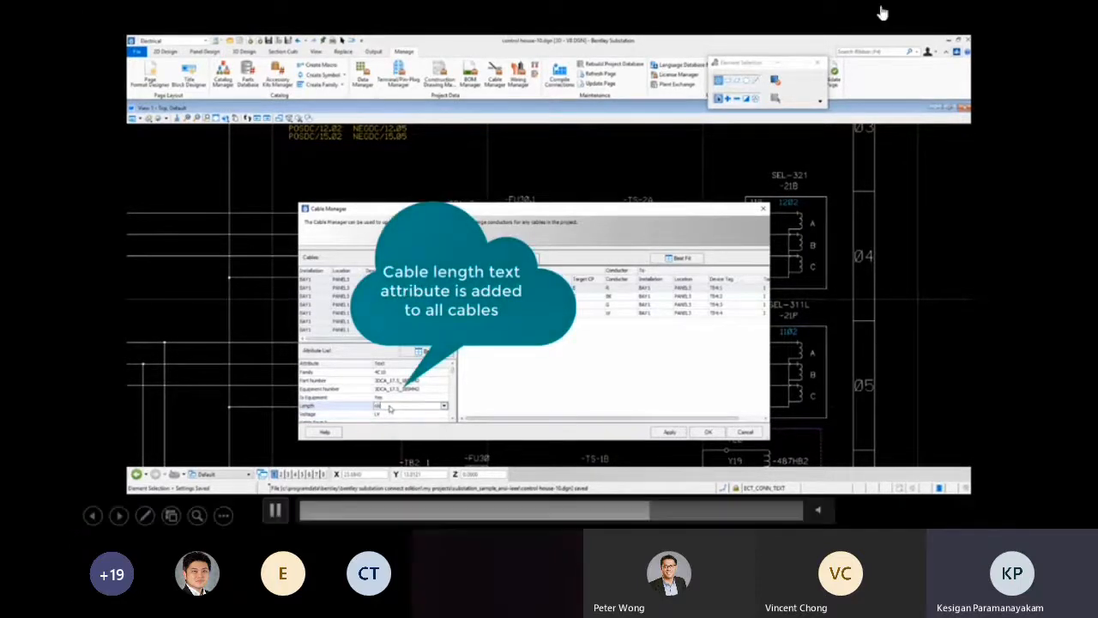
# Advance the slide show from the Cable Manager demonstration through the Data Manager, report and schematic design demonstrations
pyautogui.rightClick(564, 158)
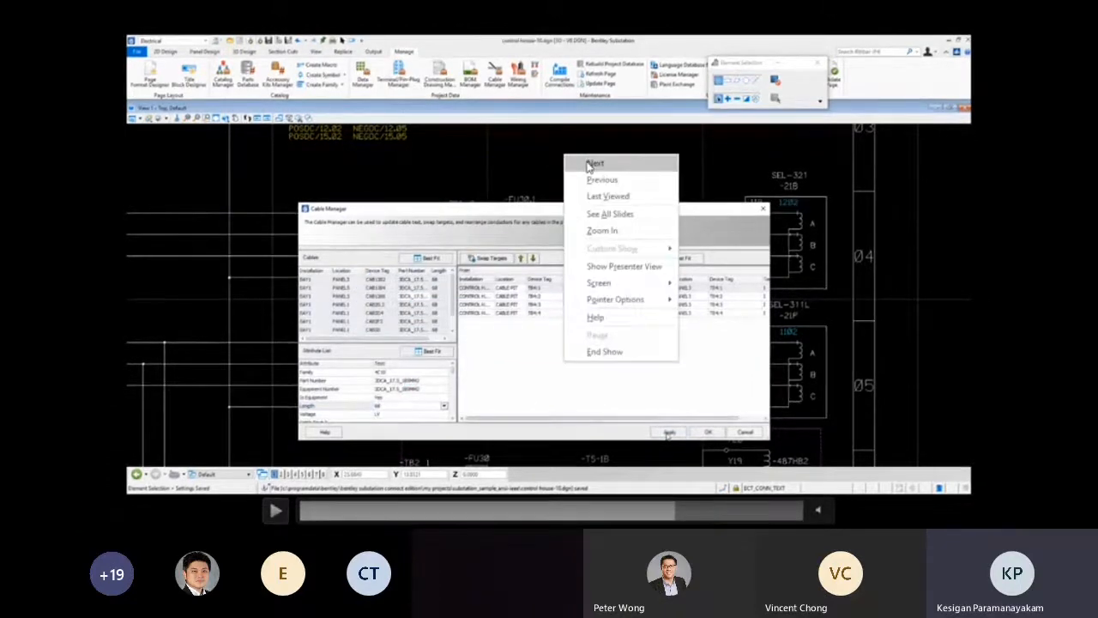
pyautogui.click(592, 164)
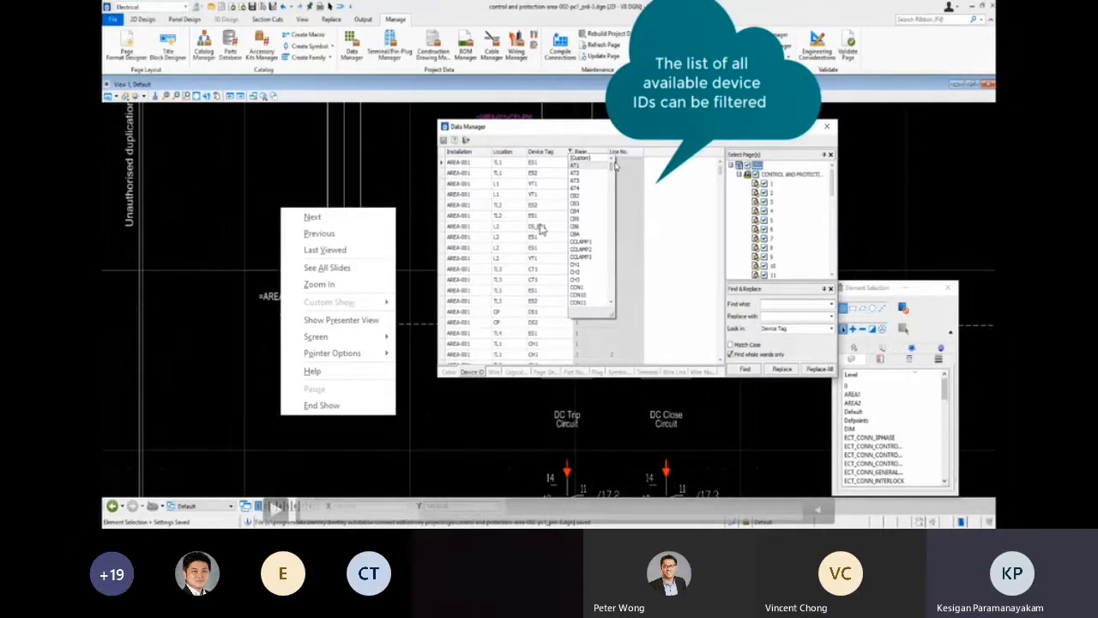
pyautogui.click(369, 220)
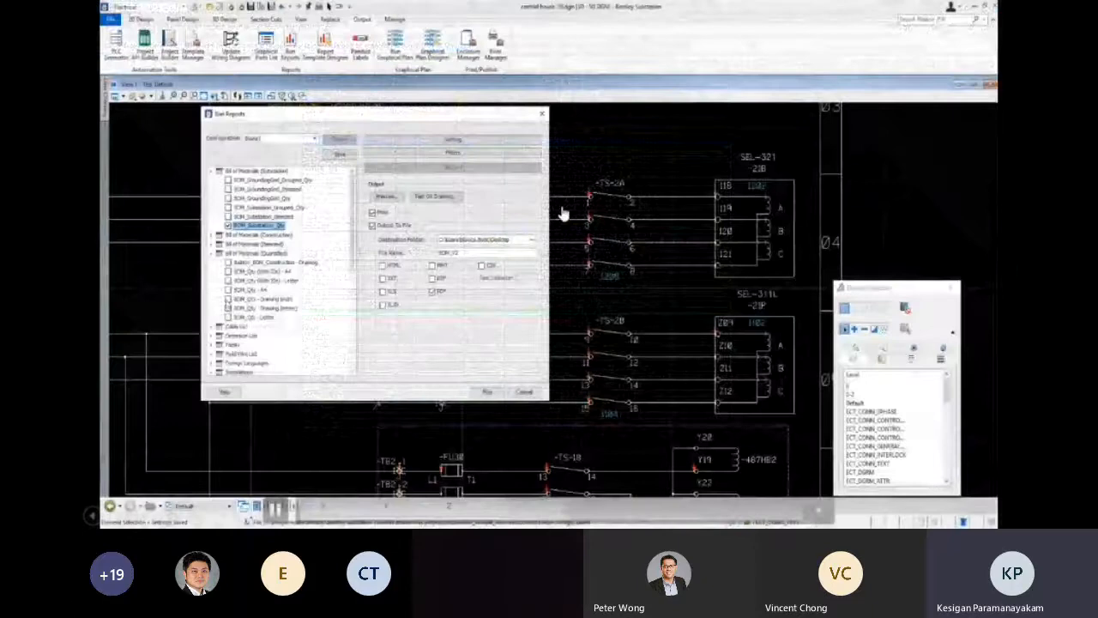
pyautogui.rightClick(638, 137)
pyautogui.click(653, 144)
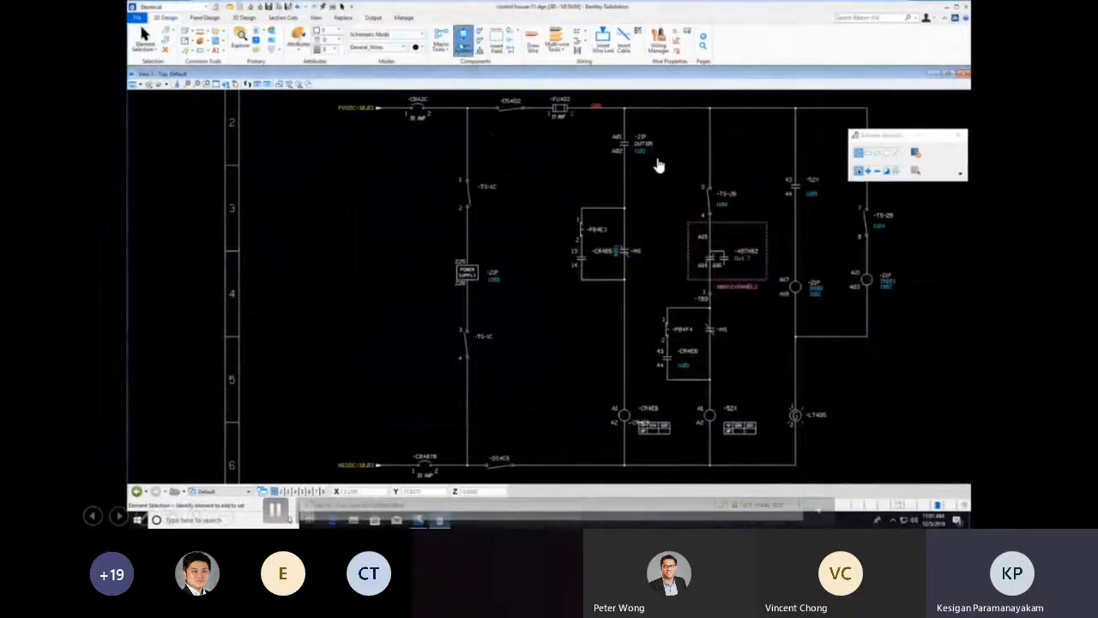
pyautogui.click(658, 165)
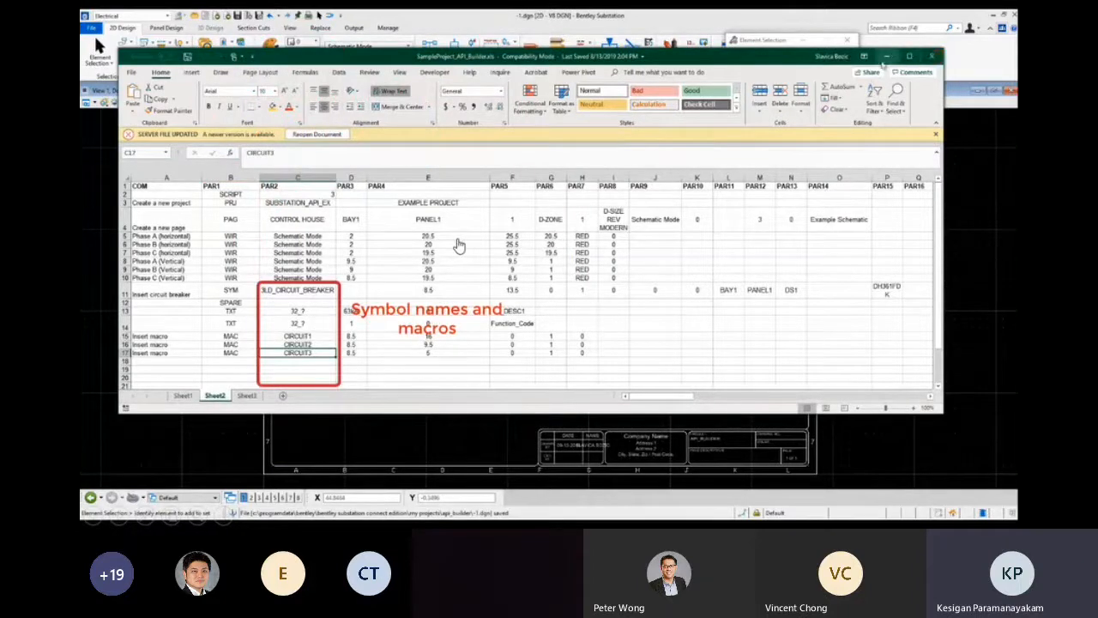
# Minimize the instruction workbook and run the Project API Builder with SampleProject_API_Builder.xls as the instruction file
pyautogui.click(889, 57)
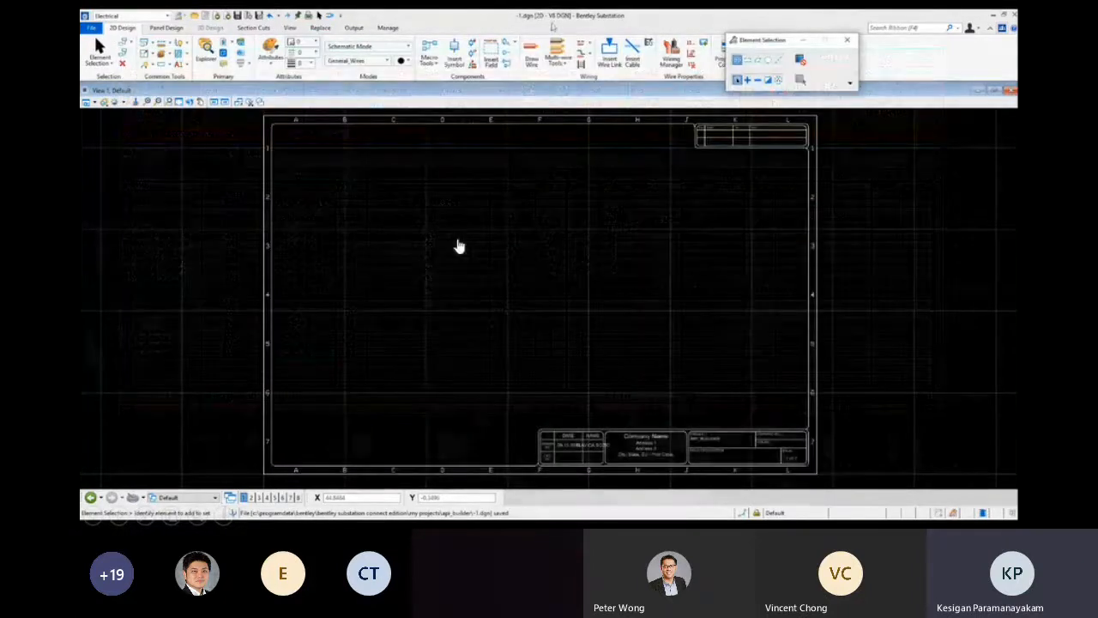
pyautogui.click(354, 28)
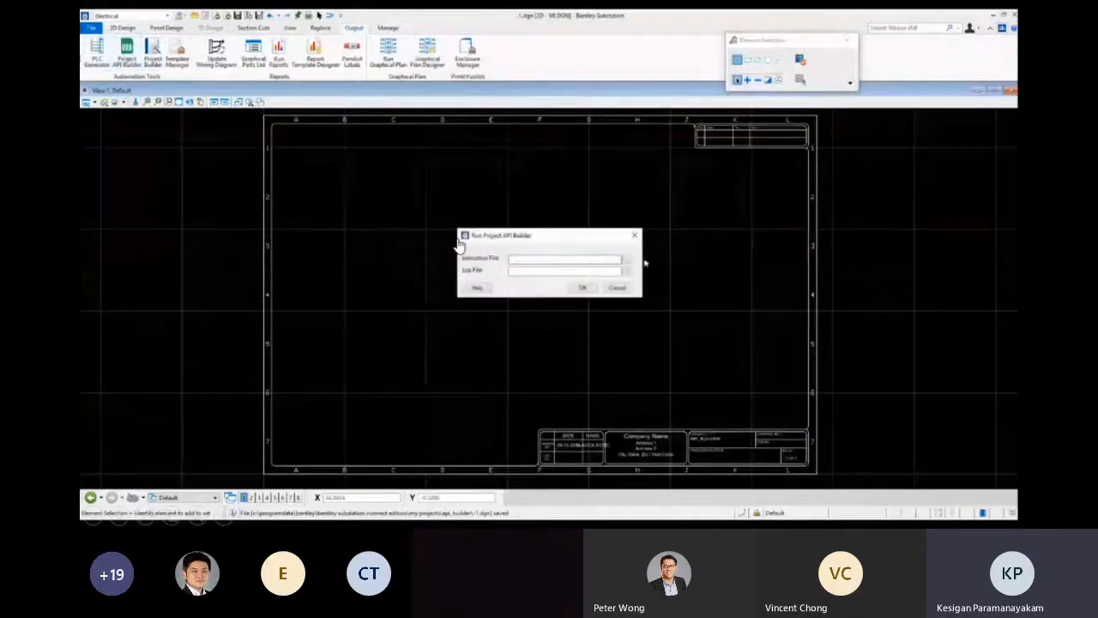
pyautogui.click(626, 262)
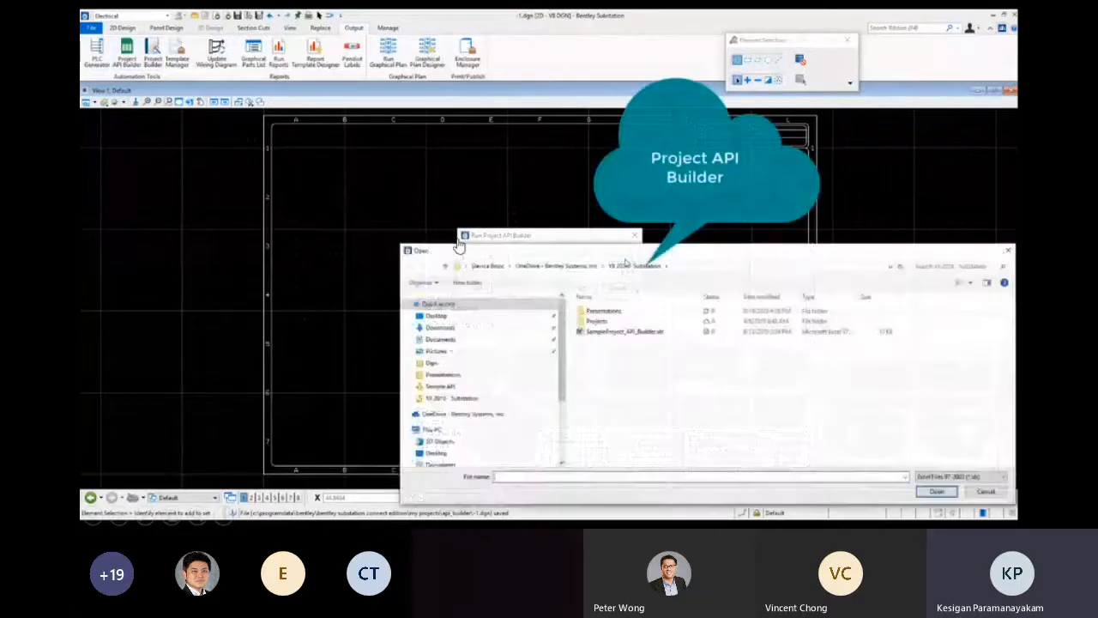
pyautogui.click(635, 332)
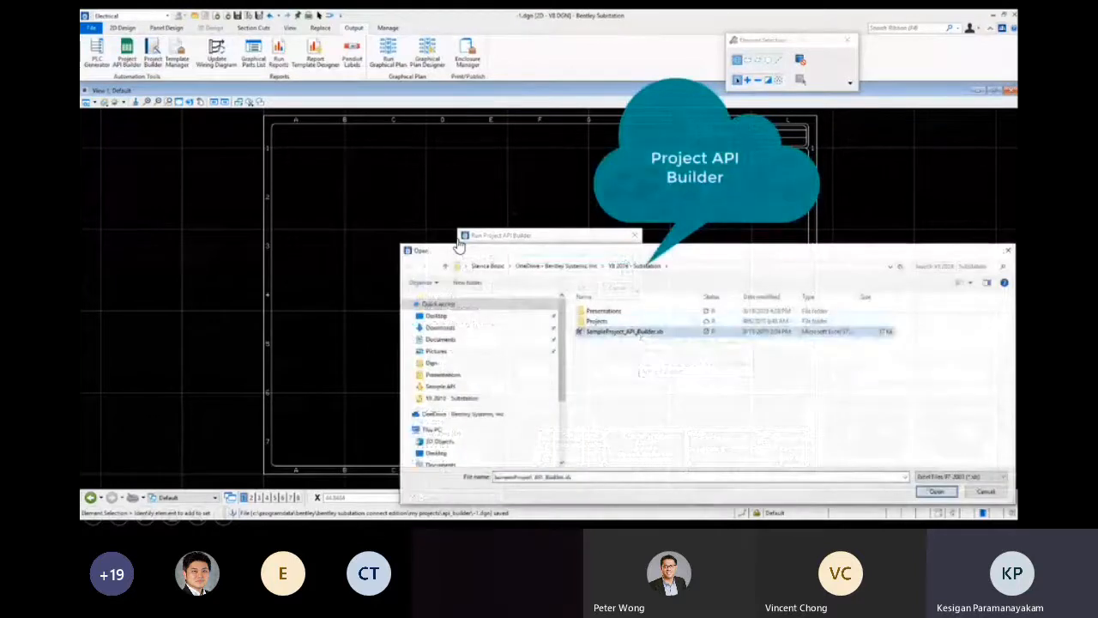
pyautogui.click(935, 491)
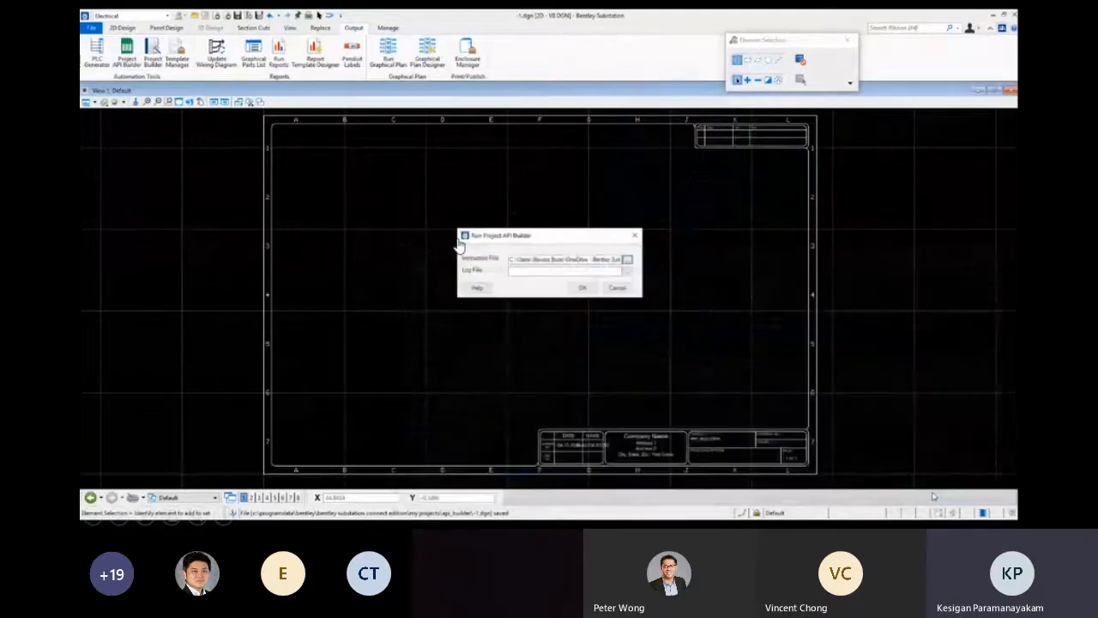
pyautogui.click(583, 288)
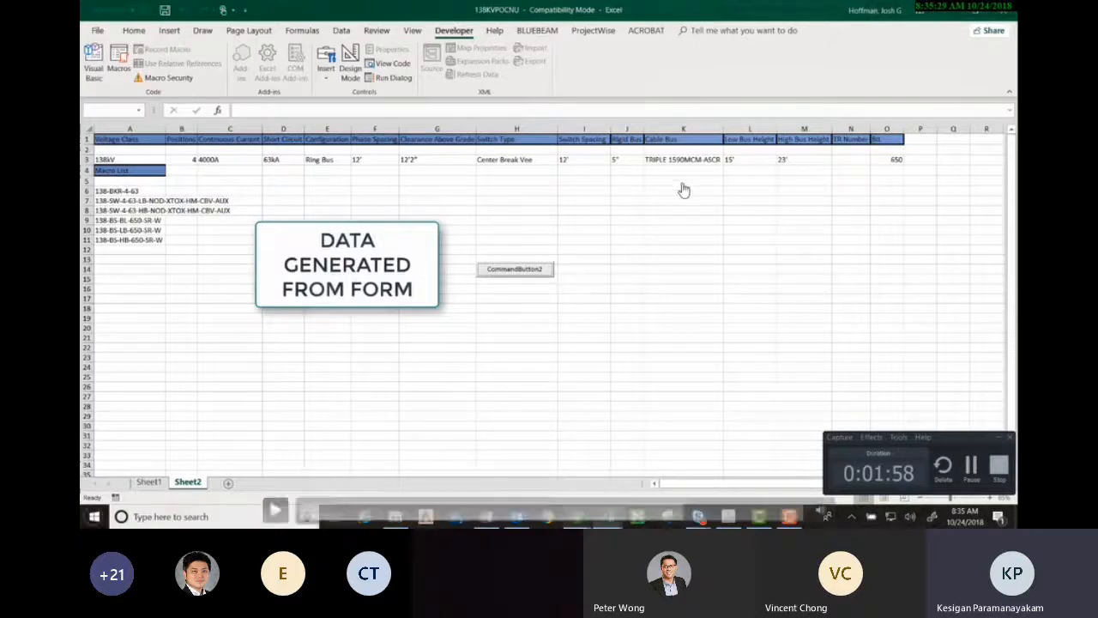
# Play the 138 kV layout automation demonstration and advance the presentation past the Smart PDF report example
pyautogui.click(276, 513)
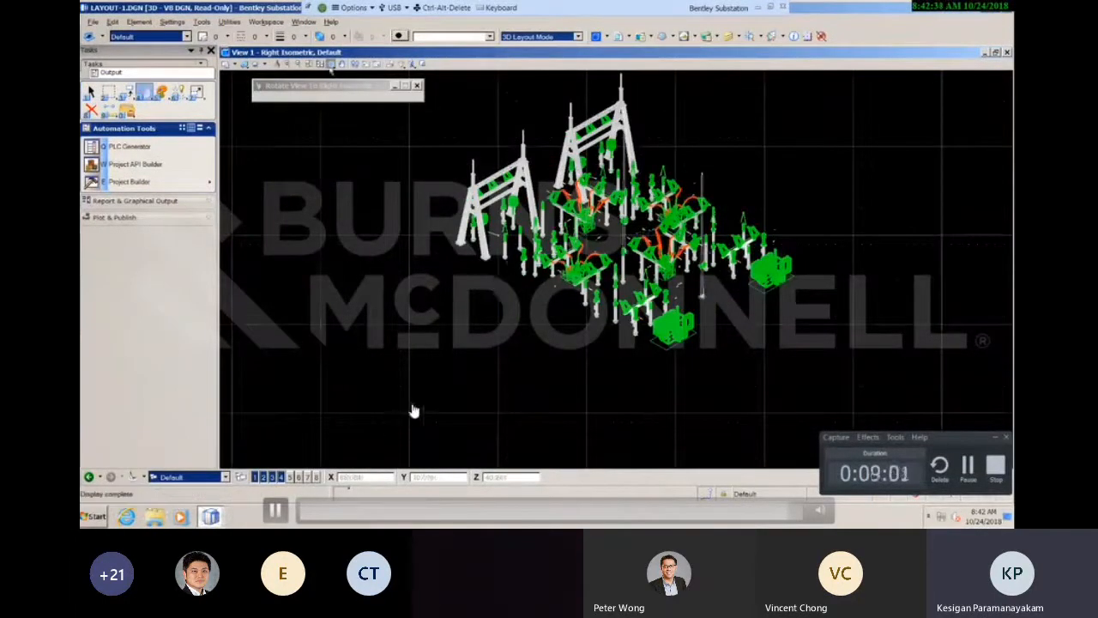
pyautogui.press('Right')
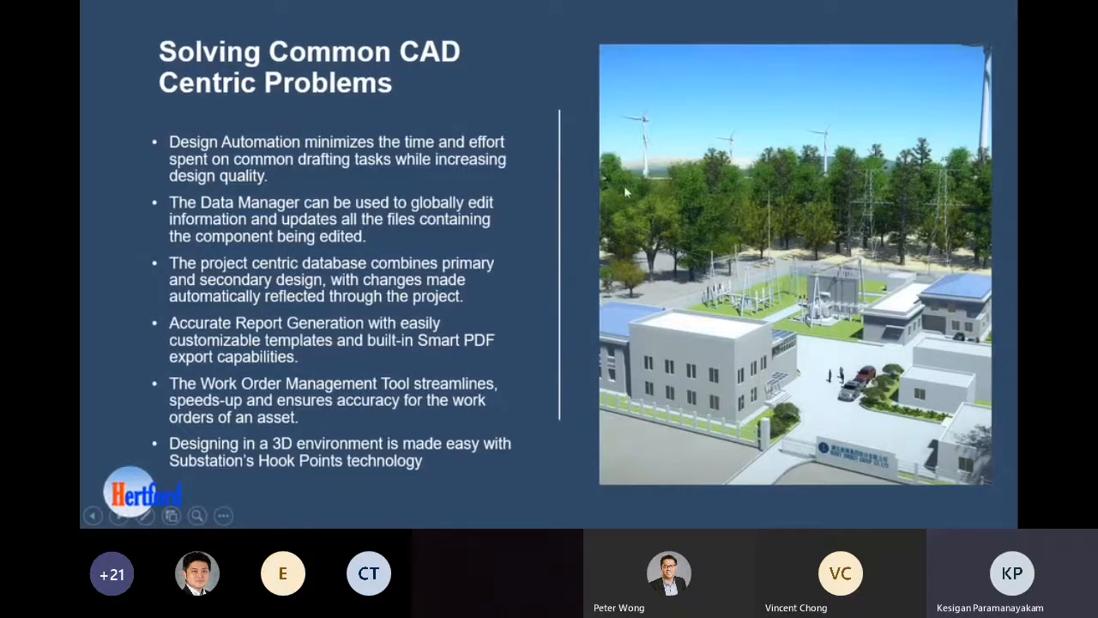
pyautogui.rightClick(569, 109)
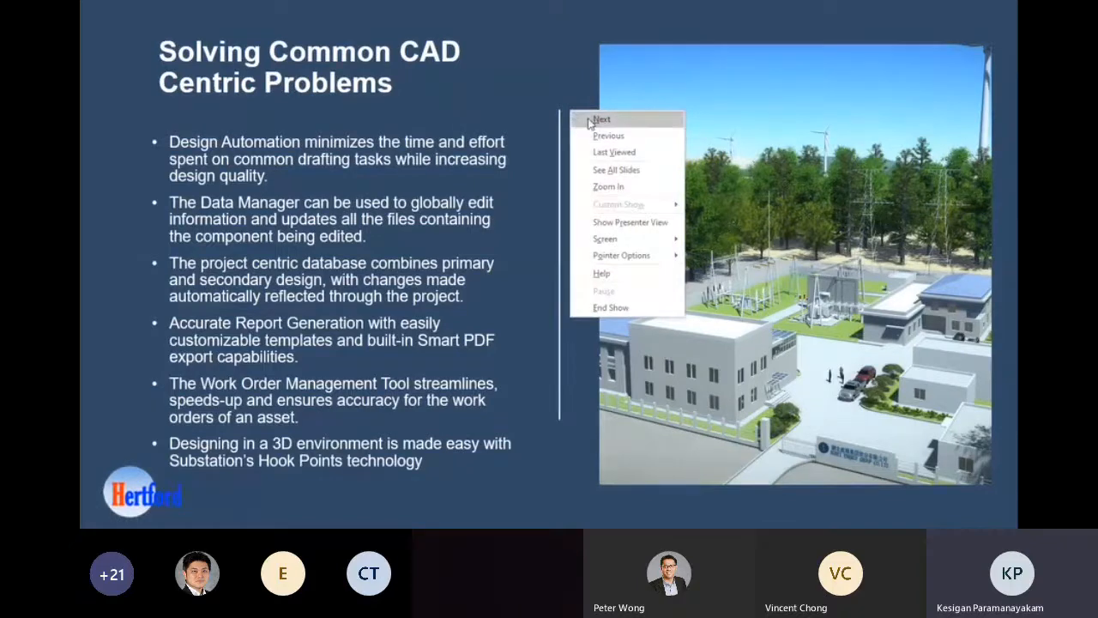
pyautogui.click(599, 120)
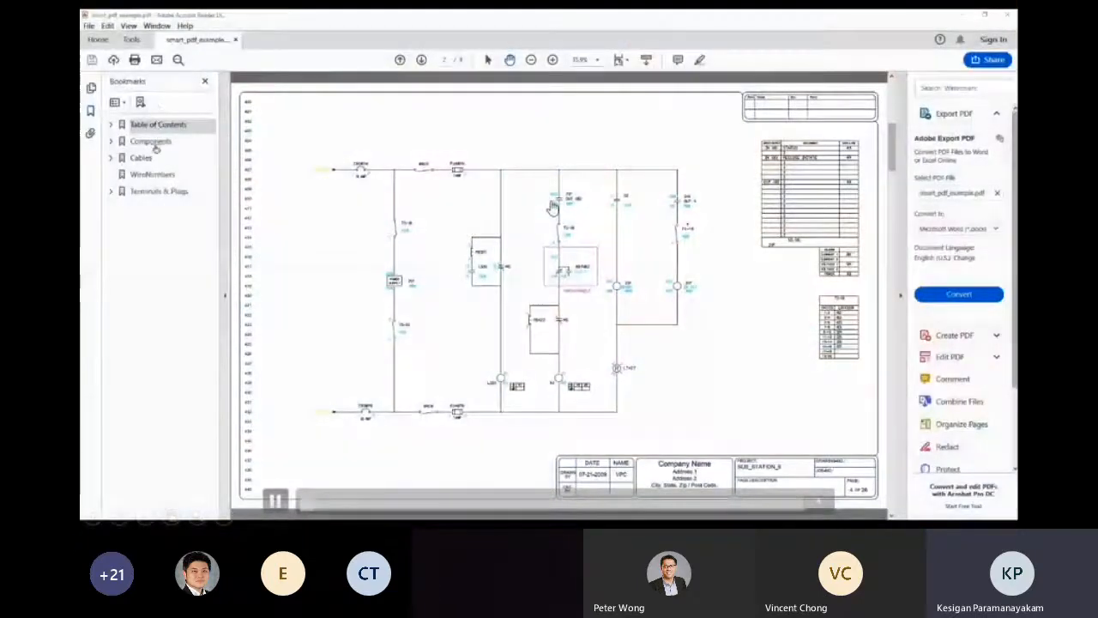
pyautogui.click(379, 495)
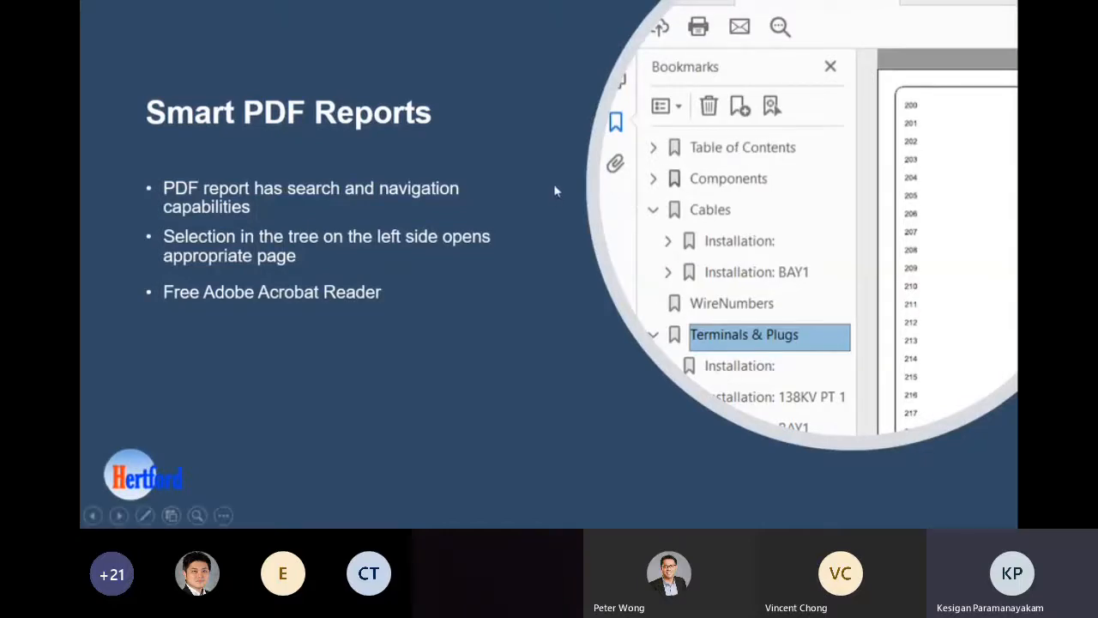
pyautogui.rightClick(529, 149)
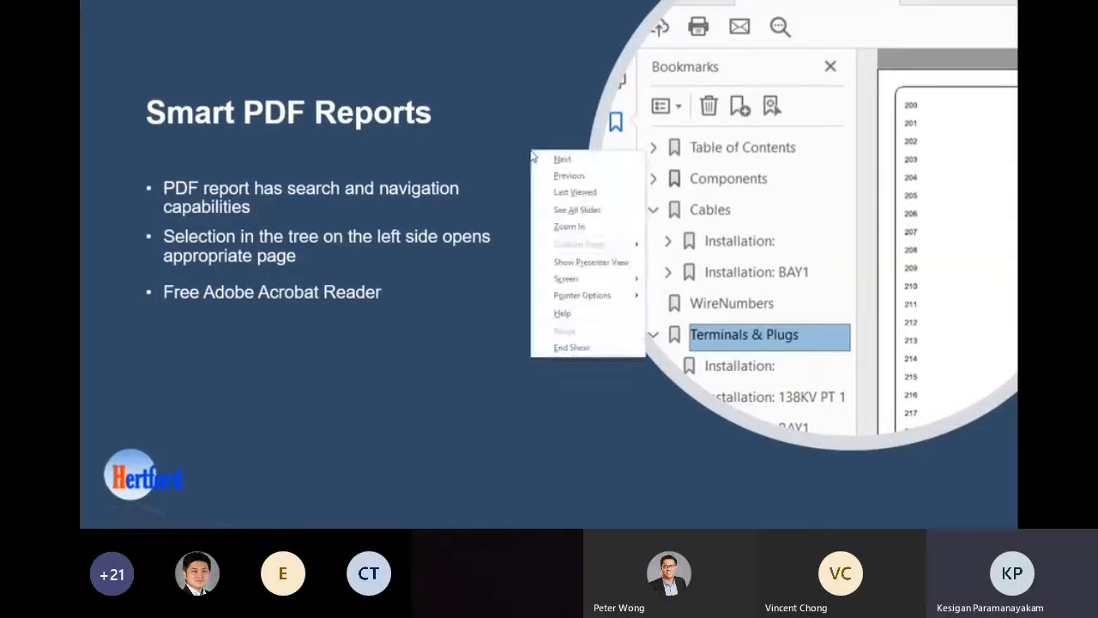
pyautogui.click(540, 156)
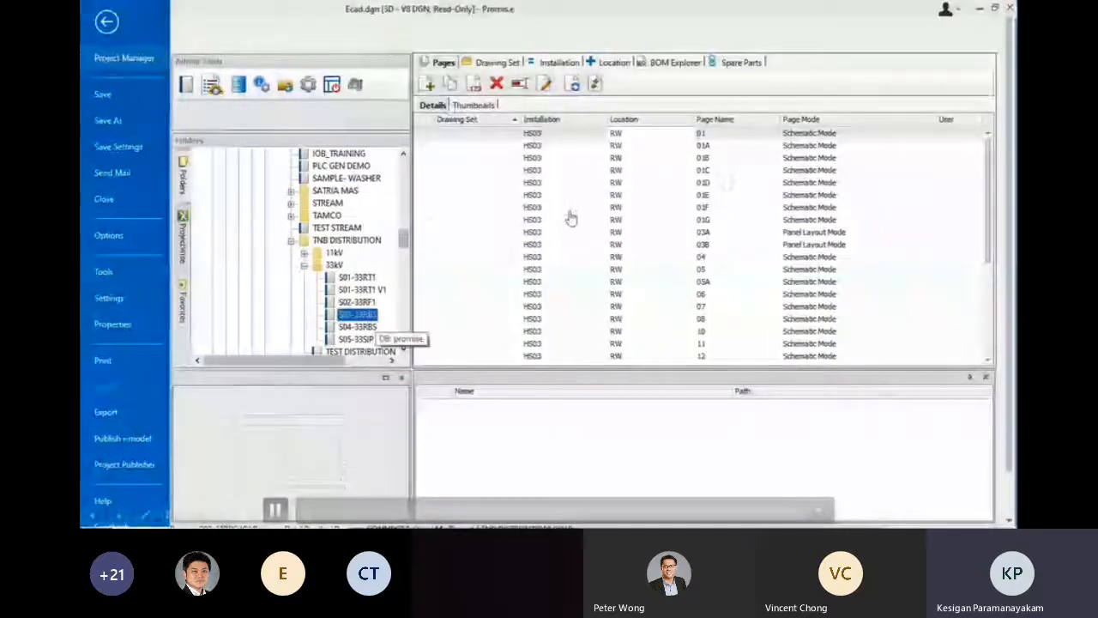
# Open schematic page 13 of installation HS03, location RW, and inspect its relay contacts and coils
pyautogui.scroll(-4, 573, 217)
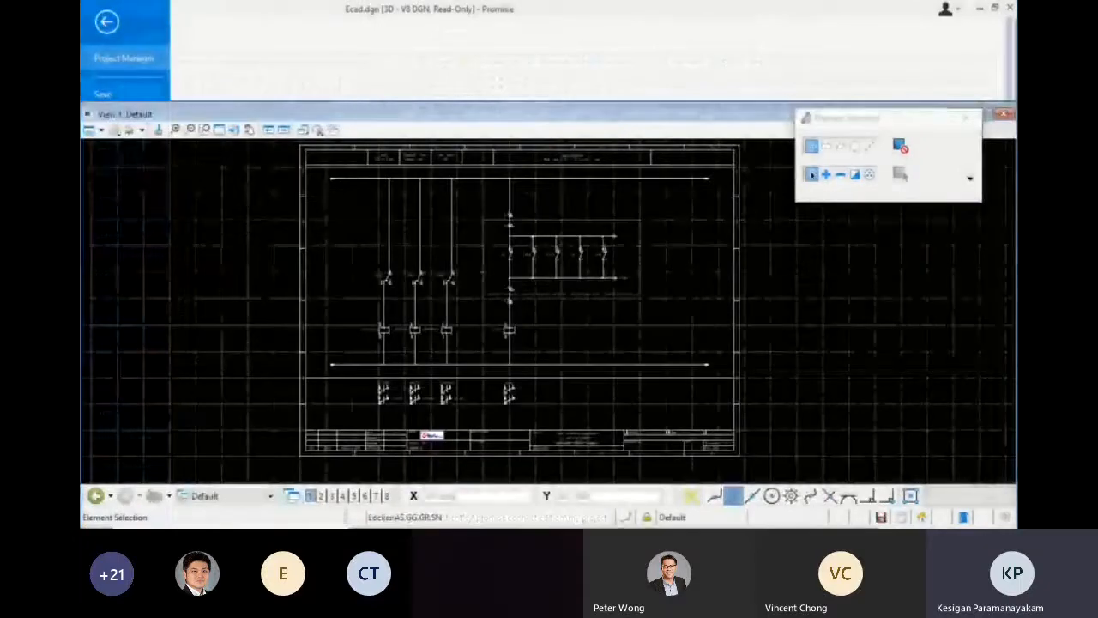
pyautogui.scroll(4, 532, 287)
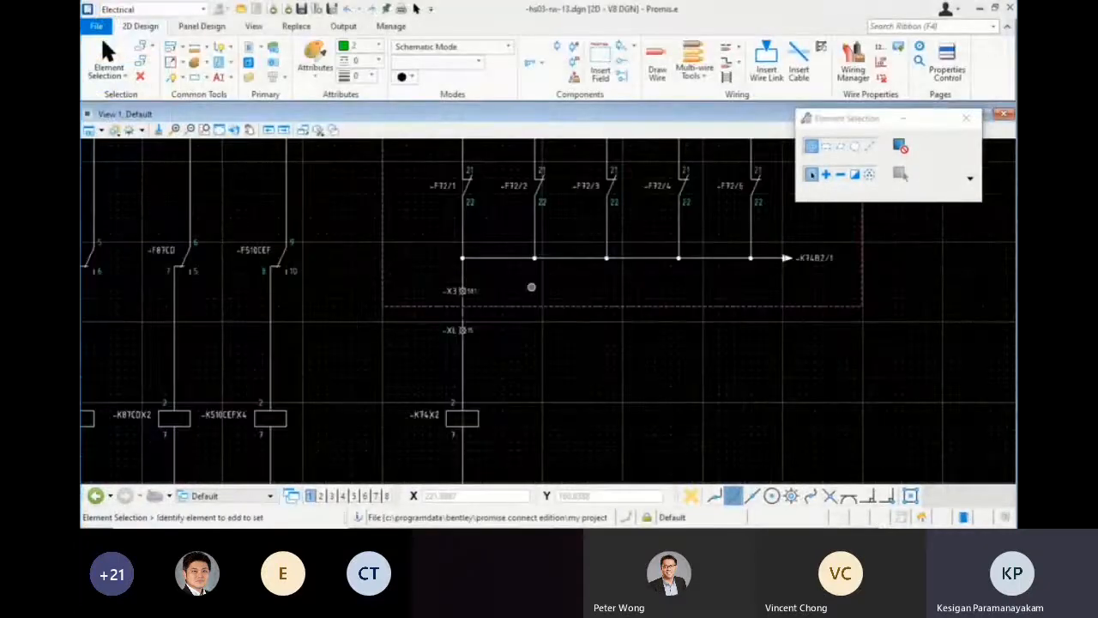
pyautogui.scroll(-5, 530, 288)
pyautogui.scroll(3, 512, 313)
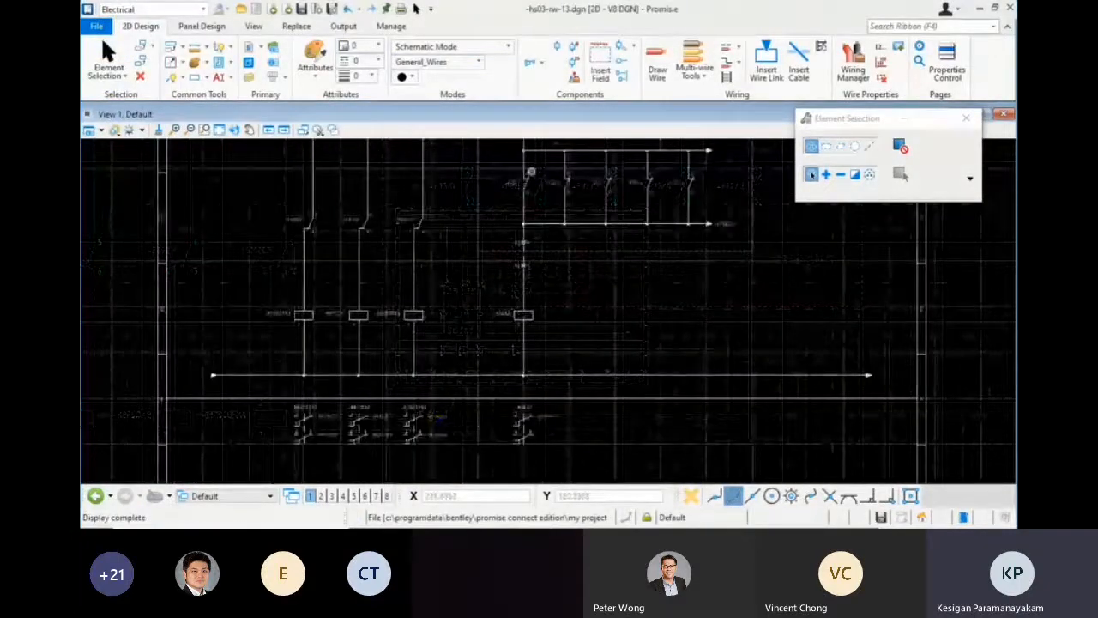
pyautogui.moveTo(543, 186); pyautogui.dragTo(524, 248, button='middle')
# Generate the graphical reports and place the "Graphical Part List - No Family" report on the schematic page
pyautogui.click(343, 26)
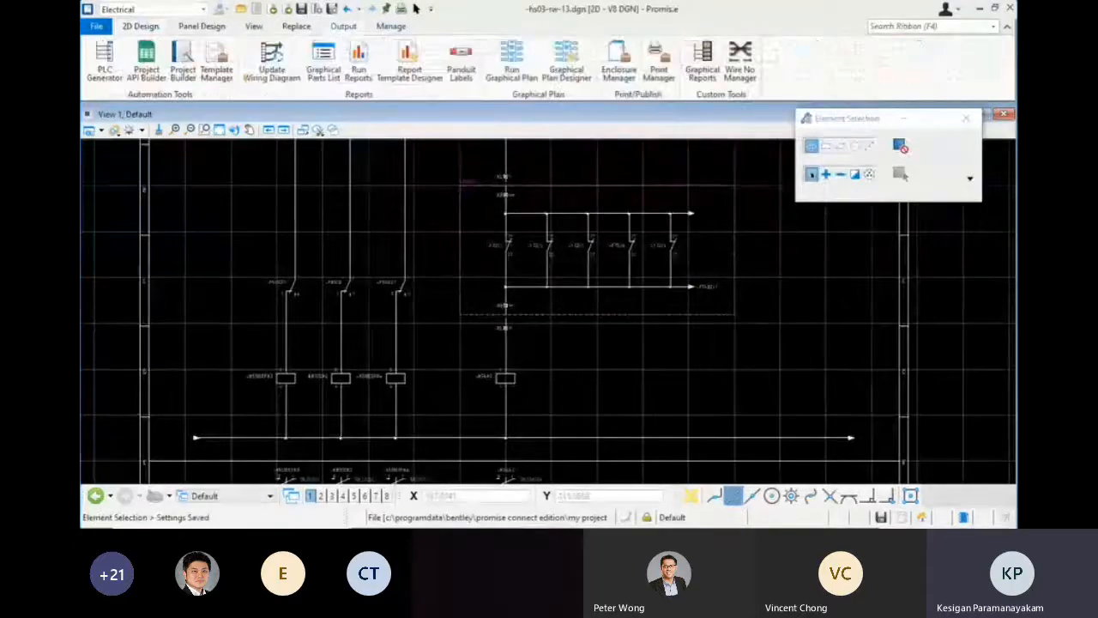
pyautogui.click(702, 65)
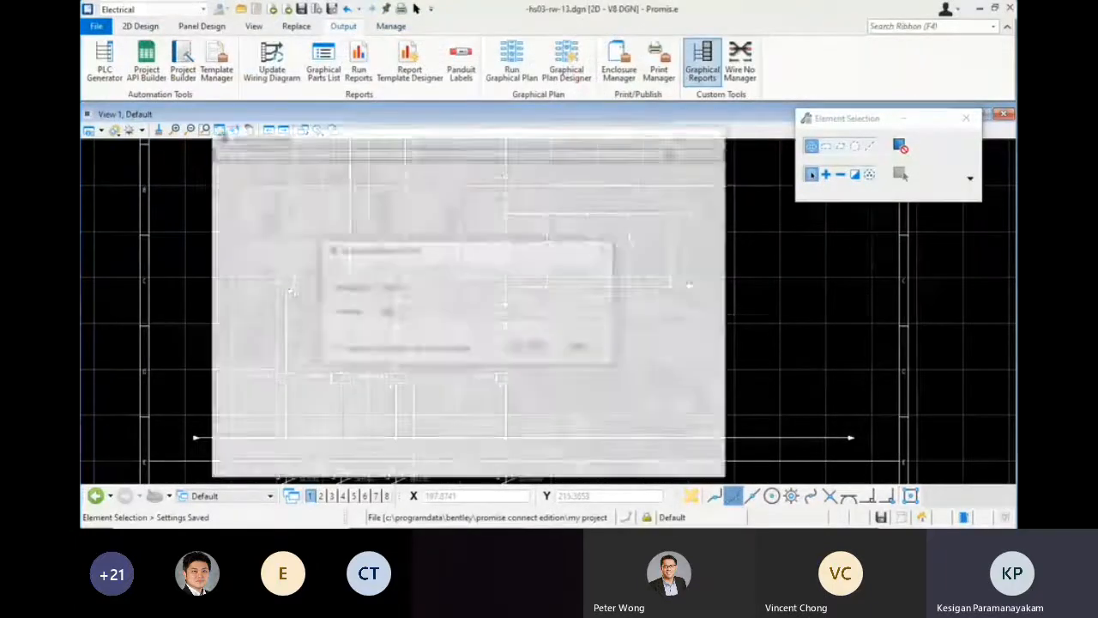
pyautogui.click(581, 346)
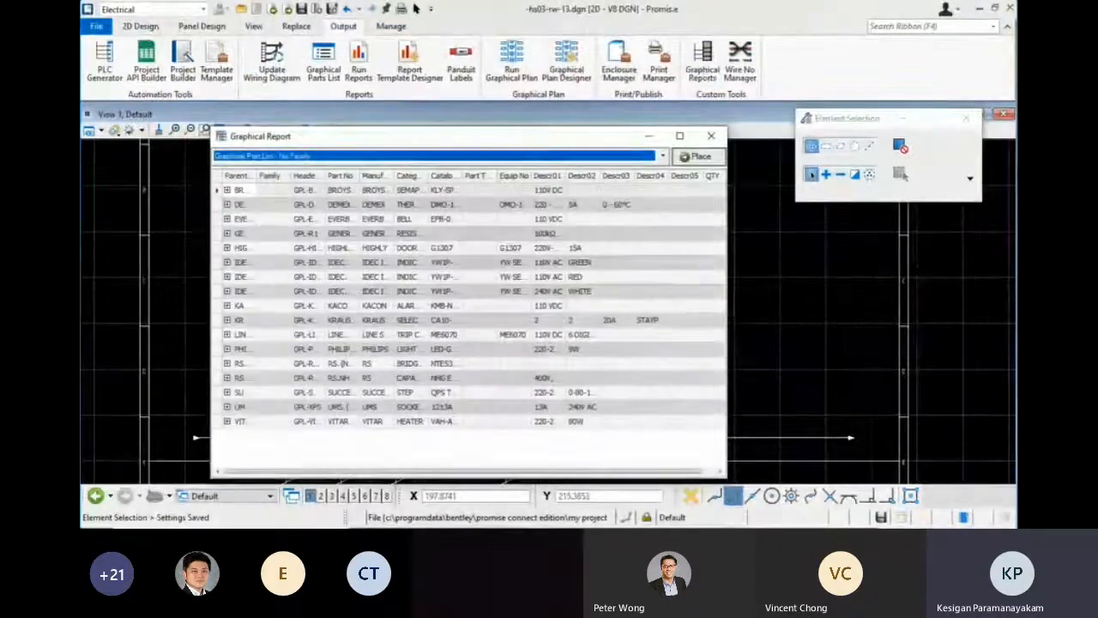
pyautogui.click(663, 155)
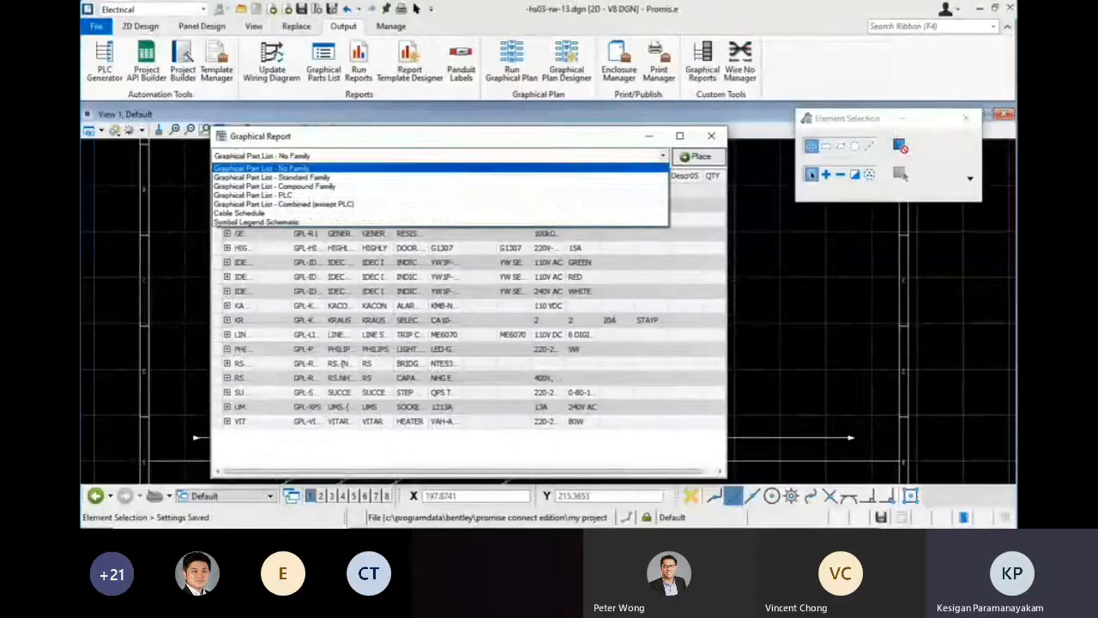
pyautogui.click(262, 168)
pyautogui.click(663, 155)
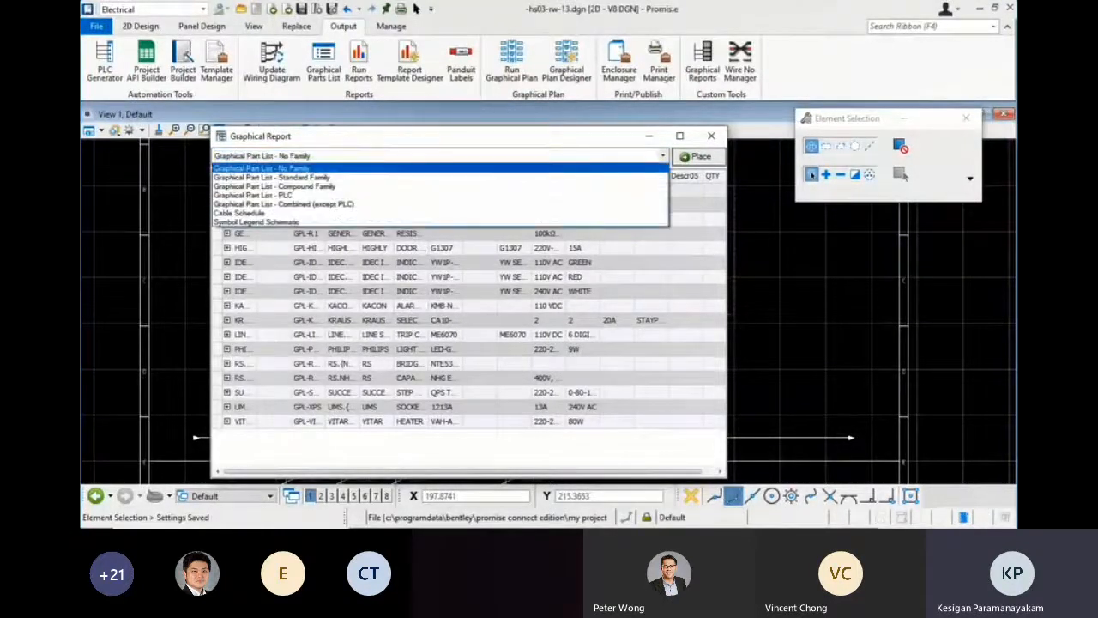
pyautogui.click(663, 155)
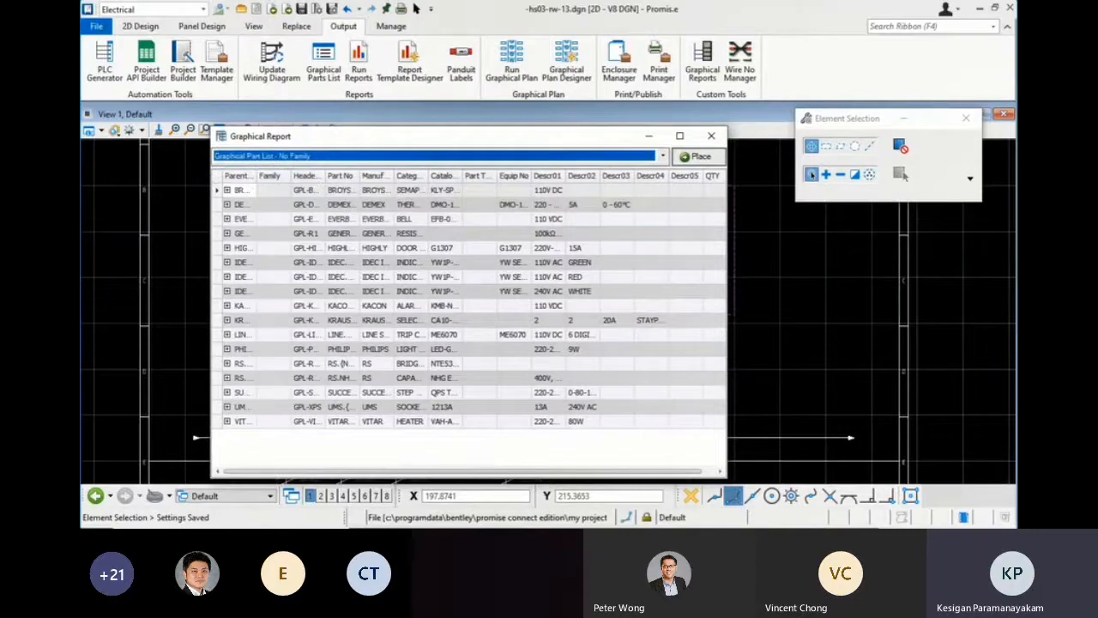
pyautogui.click(699, 157)
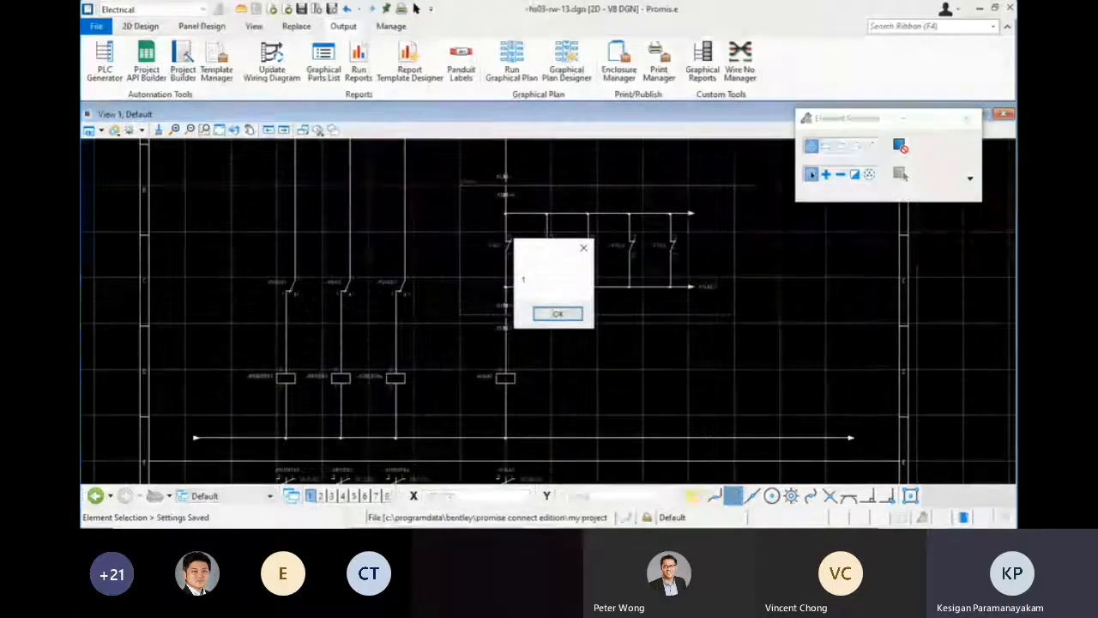
pyautogui.click(558, 314)
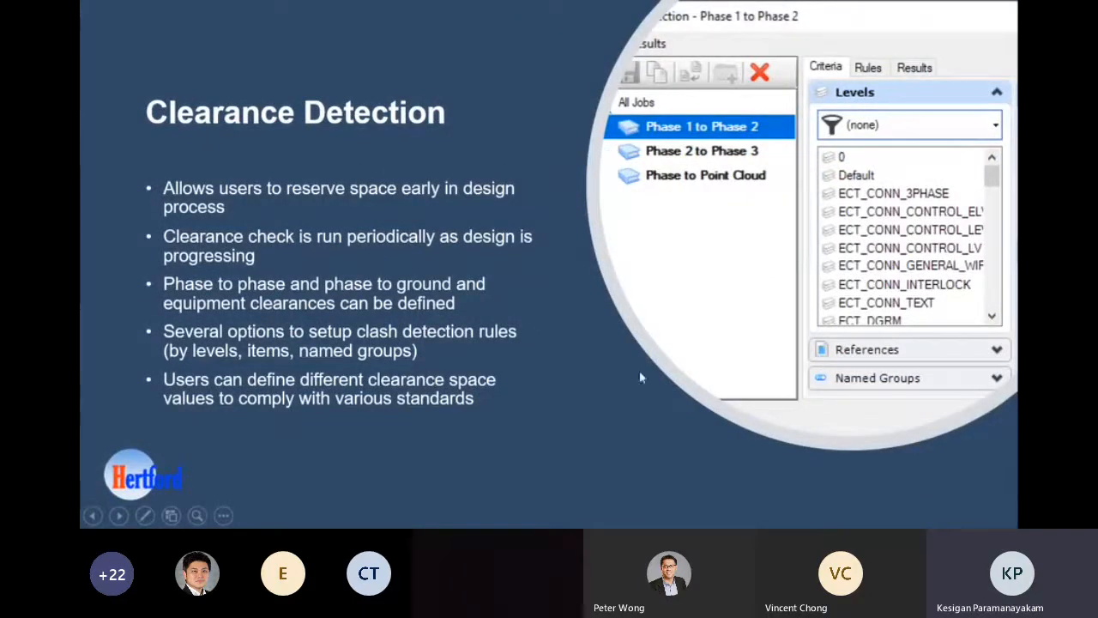
# Switch to OpenUtilities Substation and open the DS4 bay 1 3D page, ds4--bay-1-6.dgn
pyautogui.hotkey('alt', 'Tab')
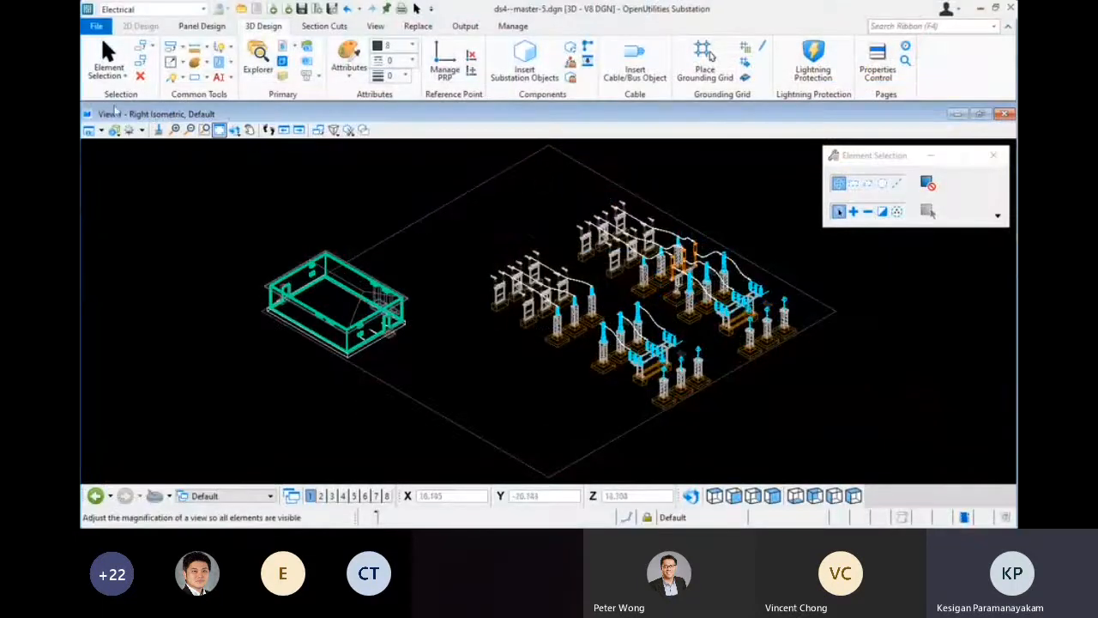
pyautogui.click(96, 25)
pyautogui.doubleClick(630, 220)
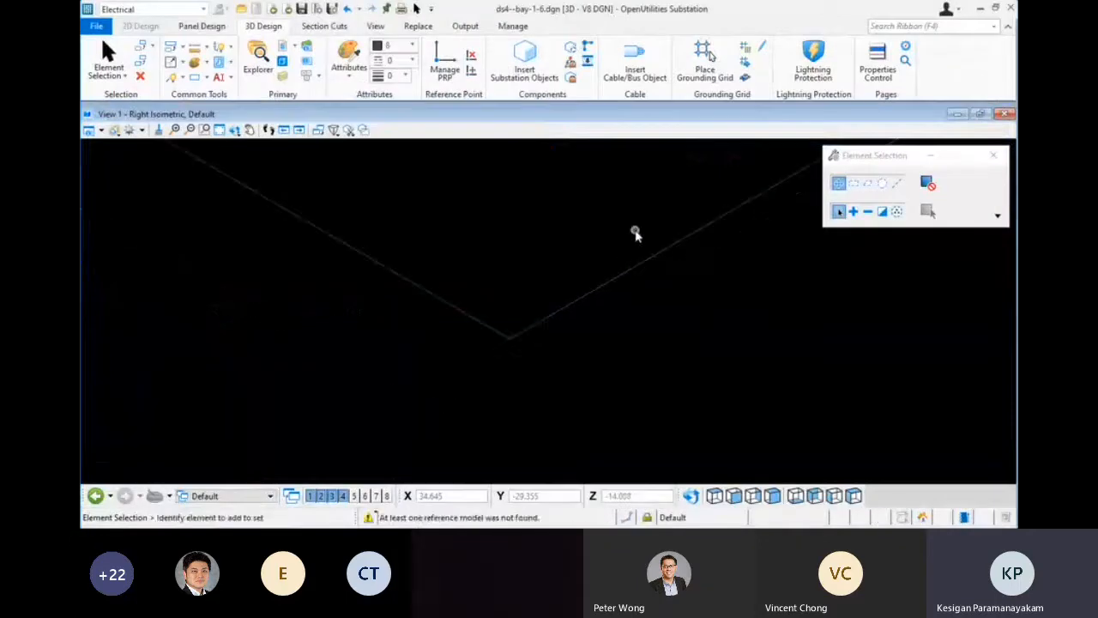
pyautogui.scroll(-3, 573, 325)
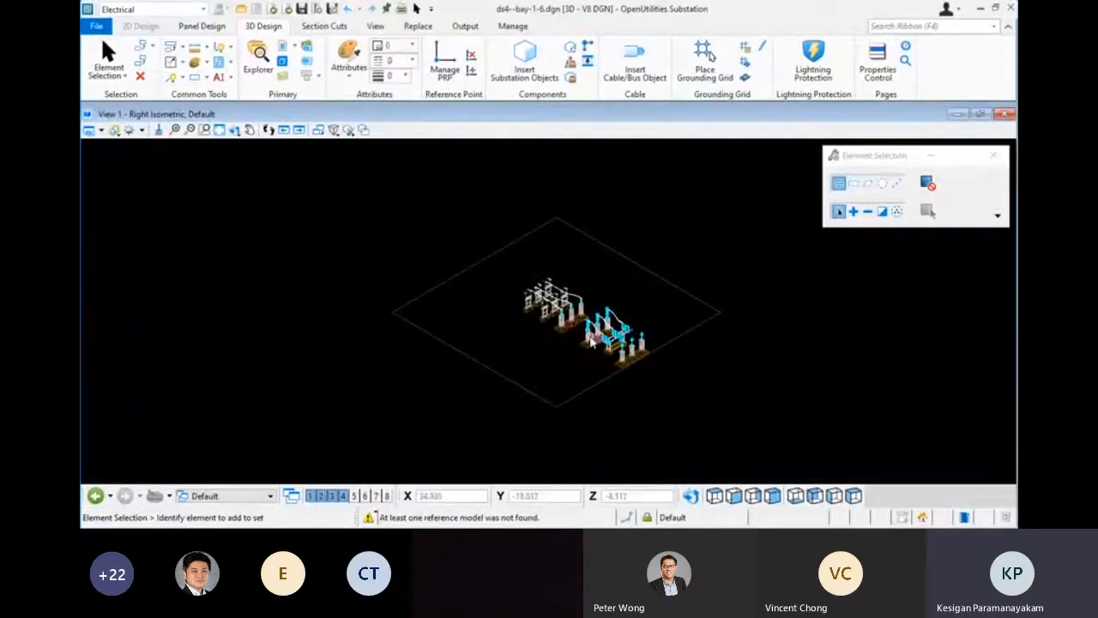
# Inspect a current transformer in the 3D bay and turn on the display of construction elements in the view
pyautogui.scroll(5, 591, 342)
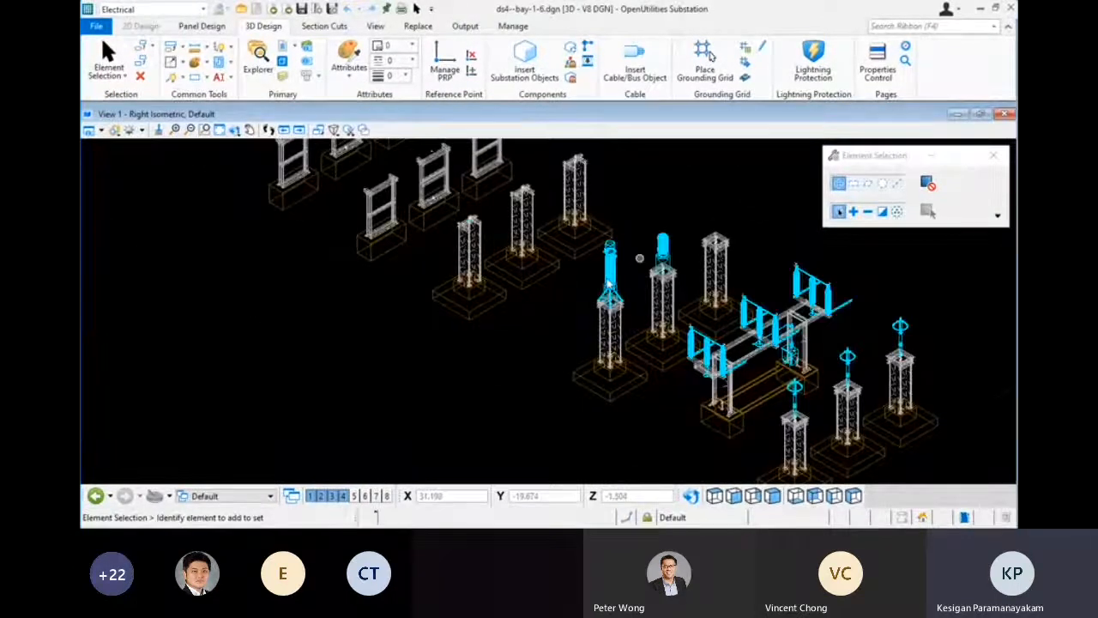
pyautogui.click(611, 287)
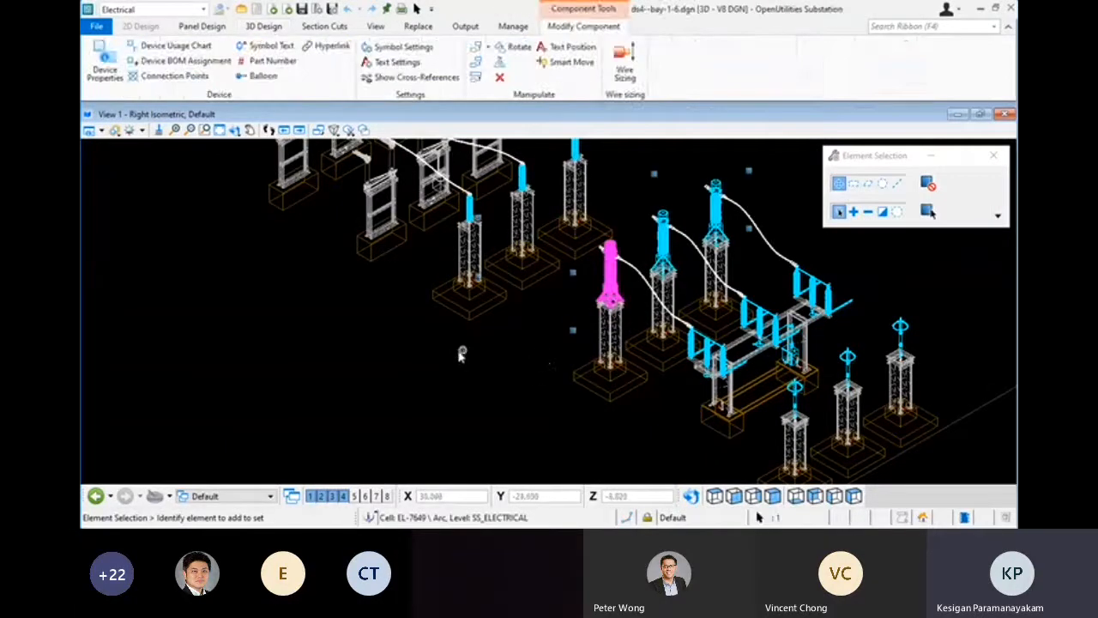
pyautogui.keyDown('shift'); pyautogui.moveTo(467, 363); pyautogui.dragTo(490, 347, button='middle'); pyautogui.keyUp('shift')
pyautogui.scroll(-3, 471, 363)
pyautogui.press('Escape')
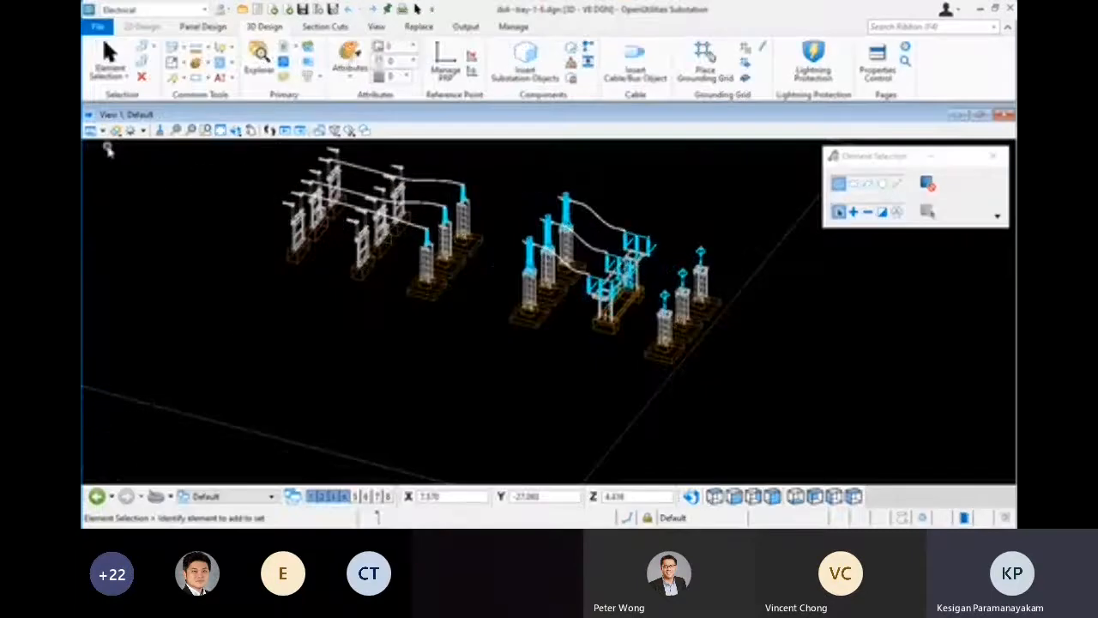
pyautogui.click(101, 130)
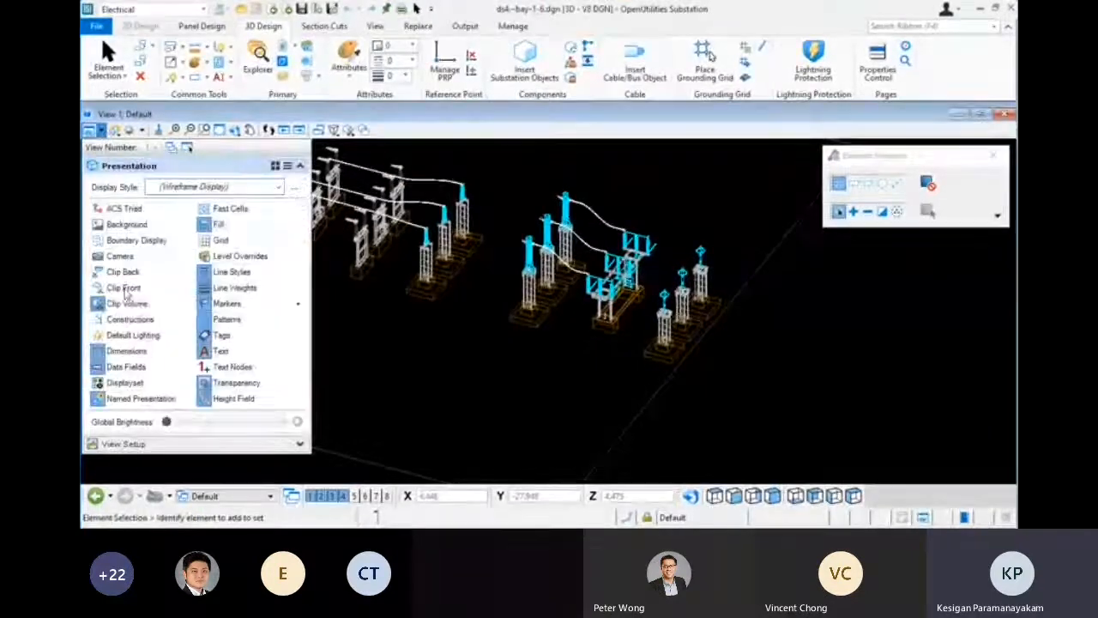
pyautogui.click(129, 319)
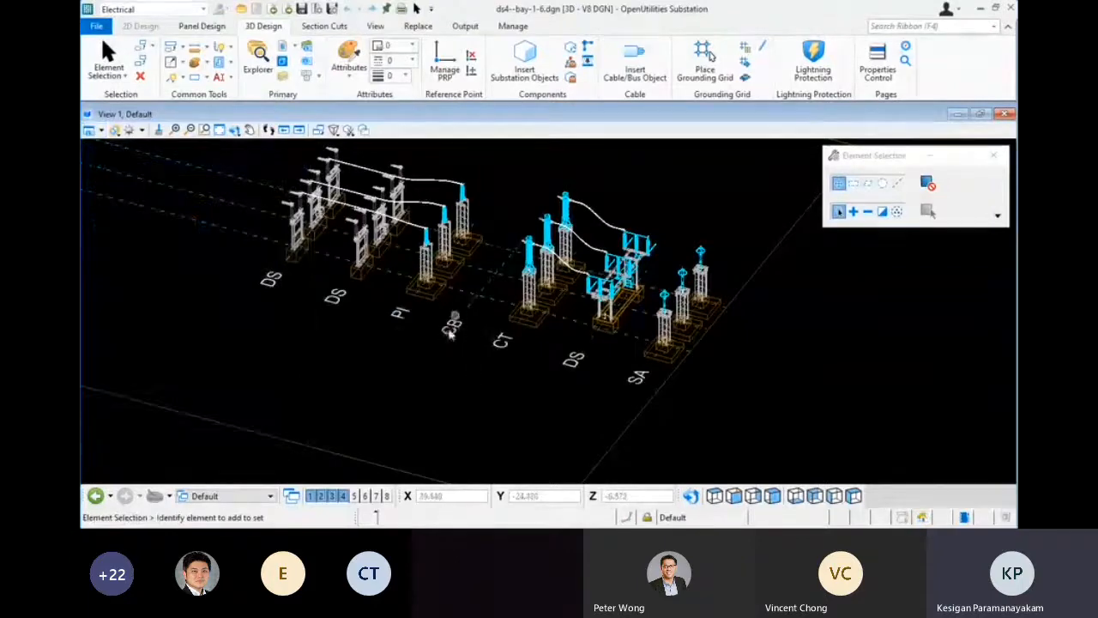
# Search the symbol catalogs by name for "fd", list all symbols, and leave symbol insertion without placing anything
pyautogui.scroll(3, 503, 277)
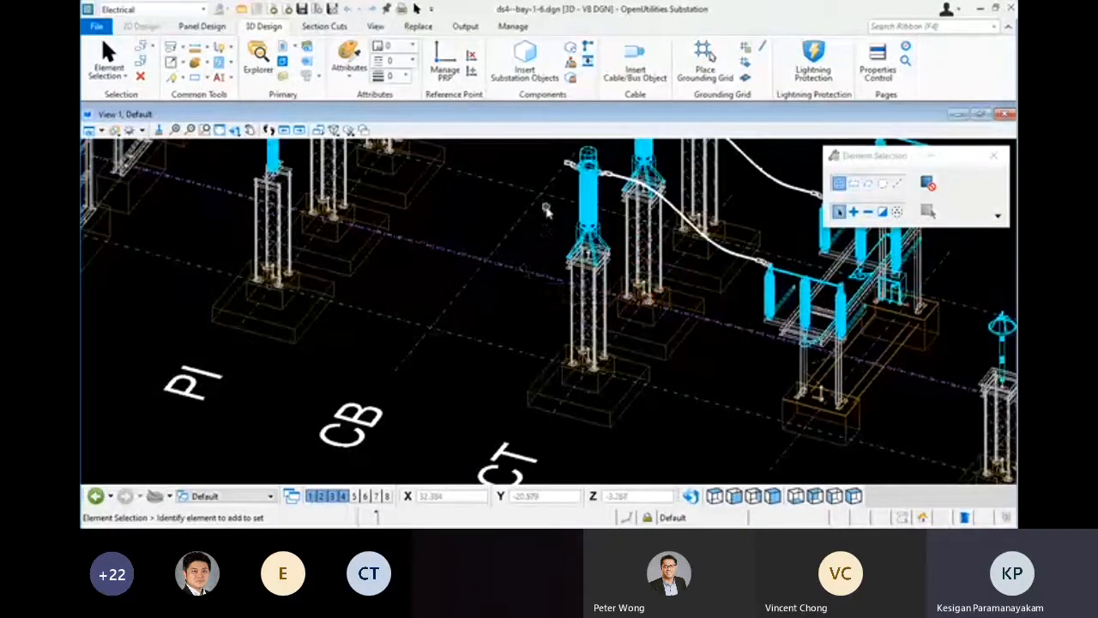
pyautogui.click(538, 82)
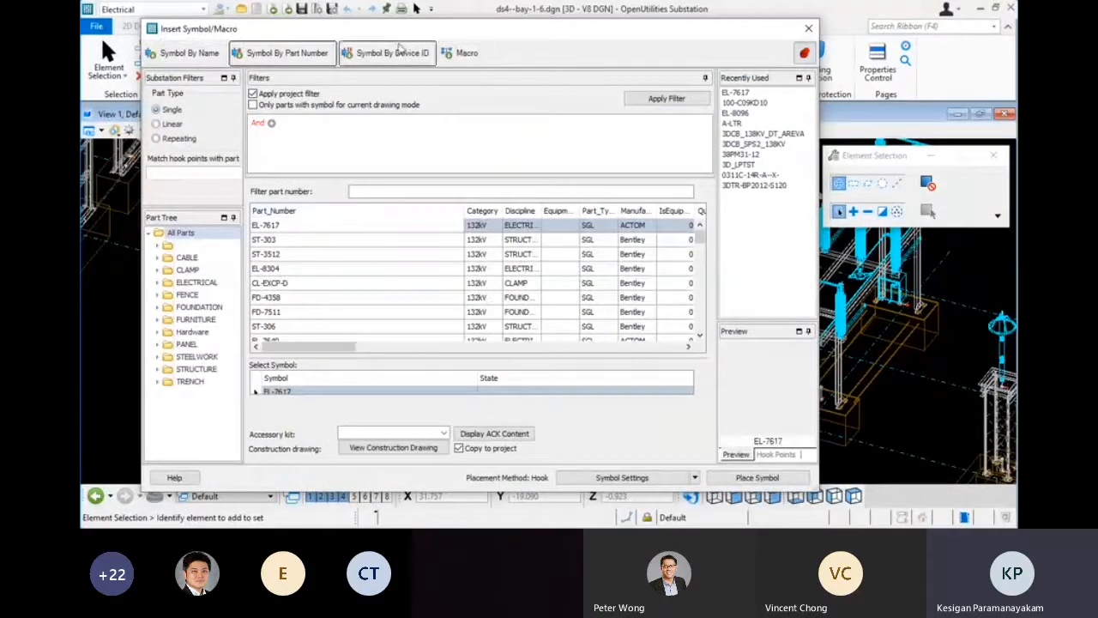
pyautogui.click(185, 53)
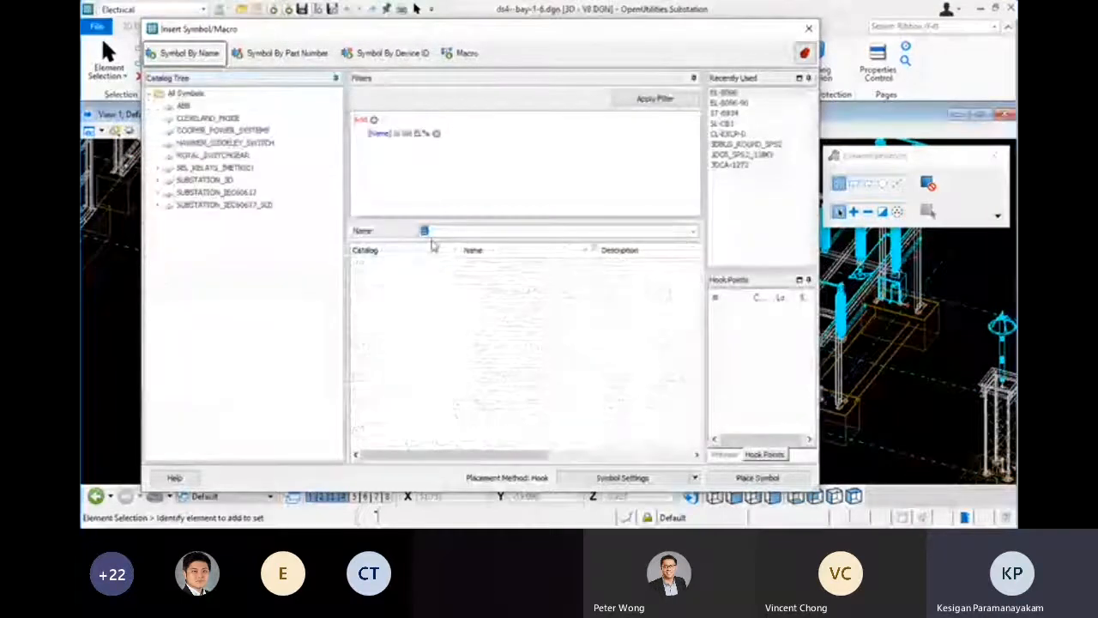
pyautogui.write('fd')
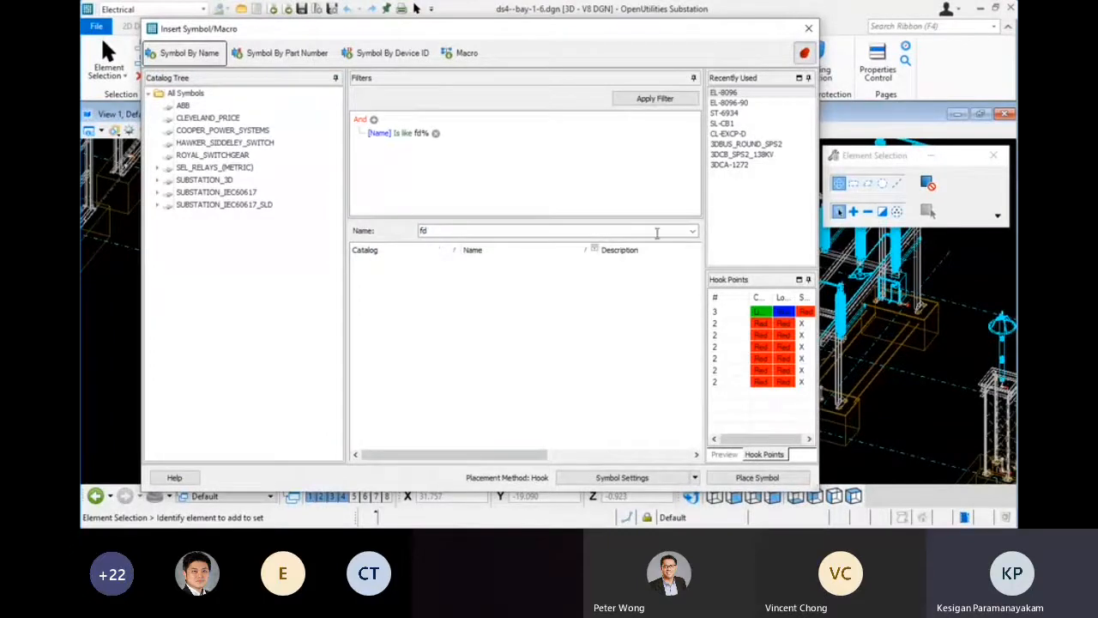
pyautogui.click(187, 94)
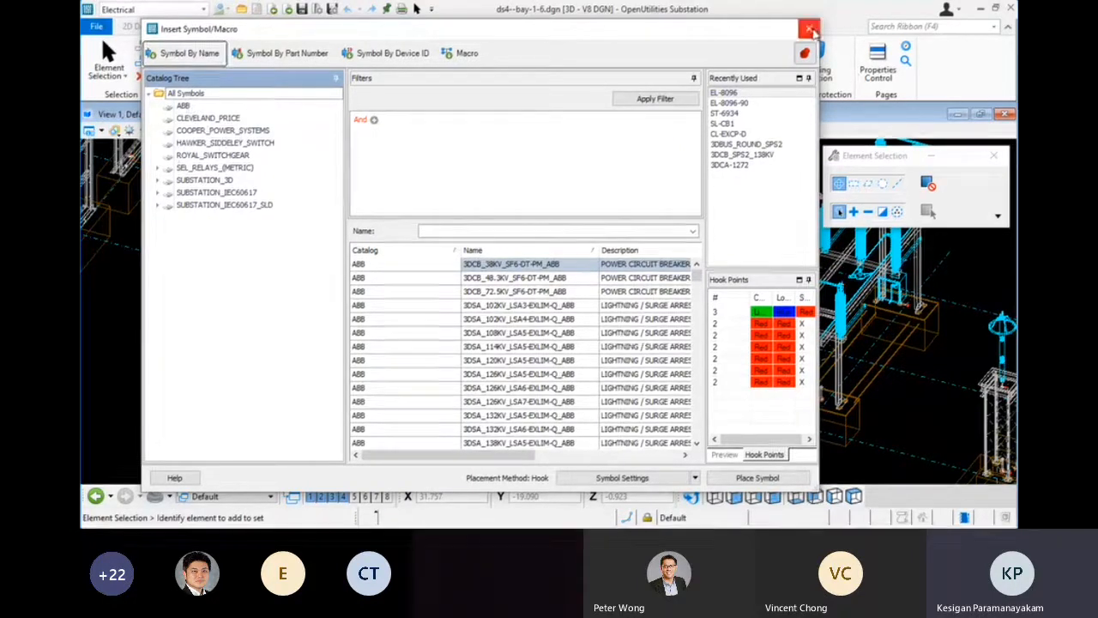
pyautogui.click(808, 28)
# Try to import the Sub-IEC-Catalog file into the local catalogs through the Catalog Manager
pyautogui.scroll(-5, 519, 238)
pyautogui.moveTo(554, 193); pyautogui.dragTo(533, 250, button='middle')
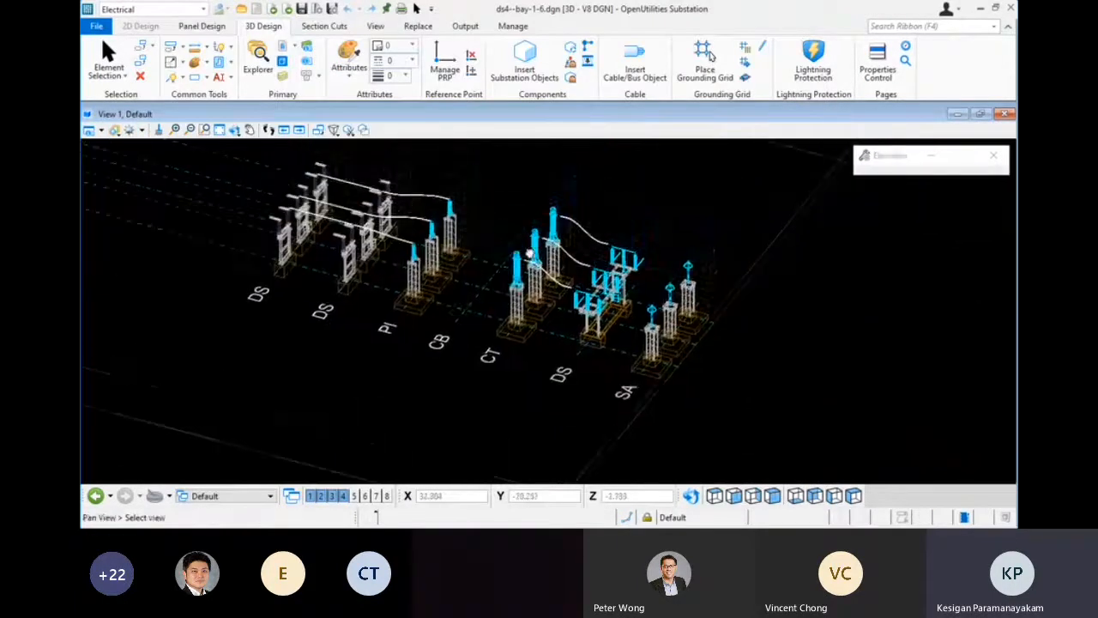
pyautogui.scroll(2, 533, 254)
pyautogui.click(571, 62)
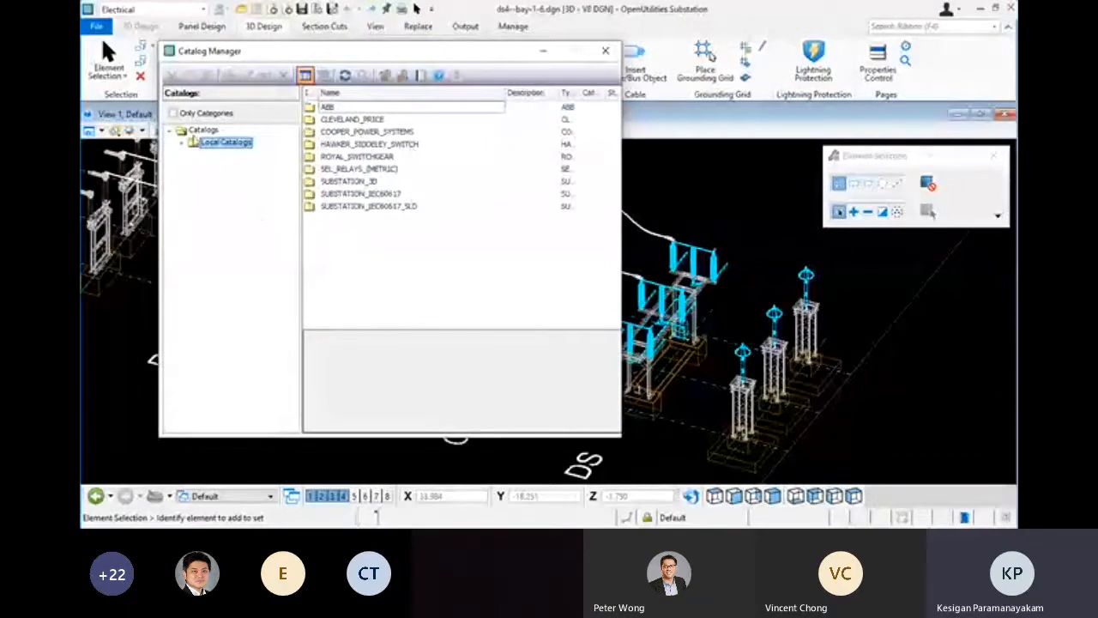
pyautogui.click(182, 144)
pyautogui.rightClick(215, 145)
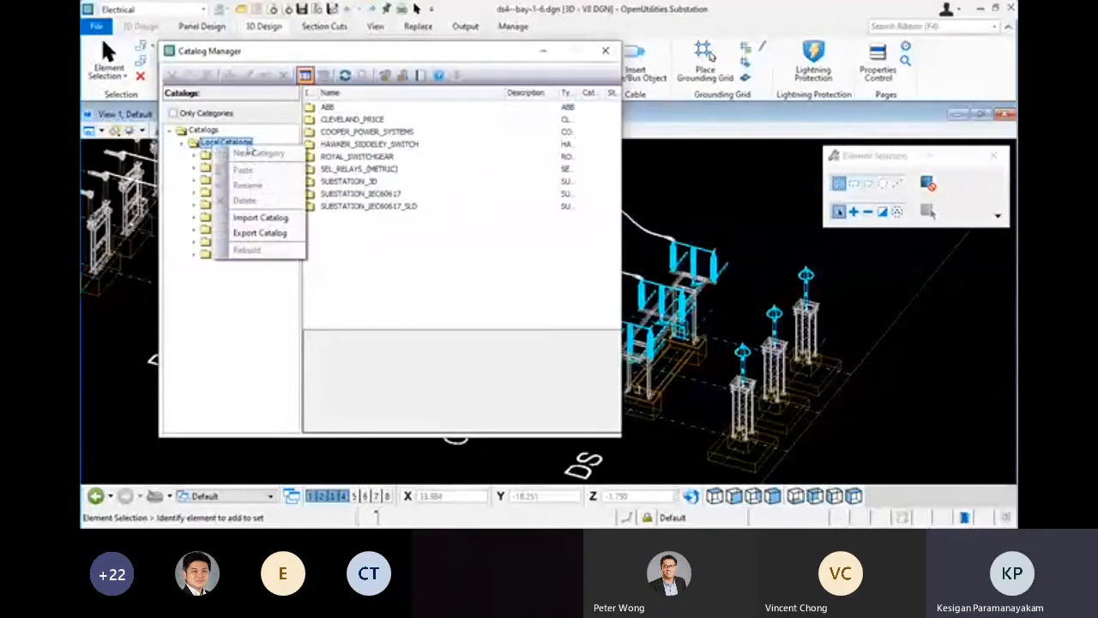
pyautogui.click(259, 217)
pyautogui.click(676, 222)
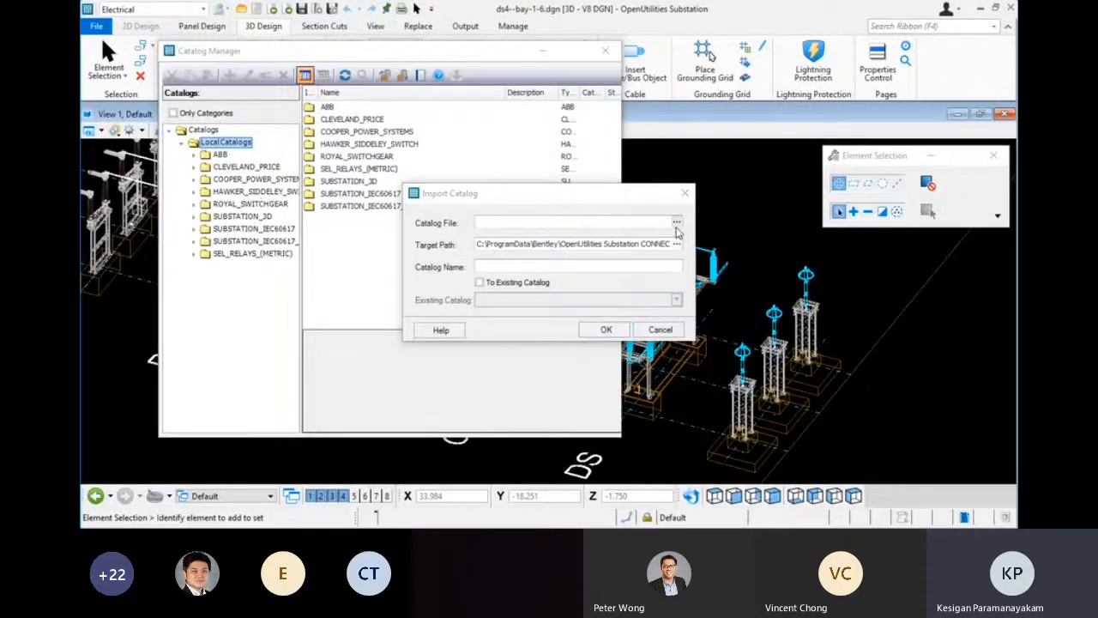
pyautogui.click(604, 277)
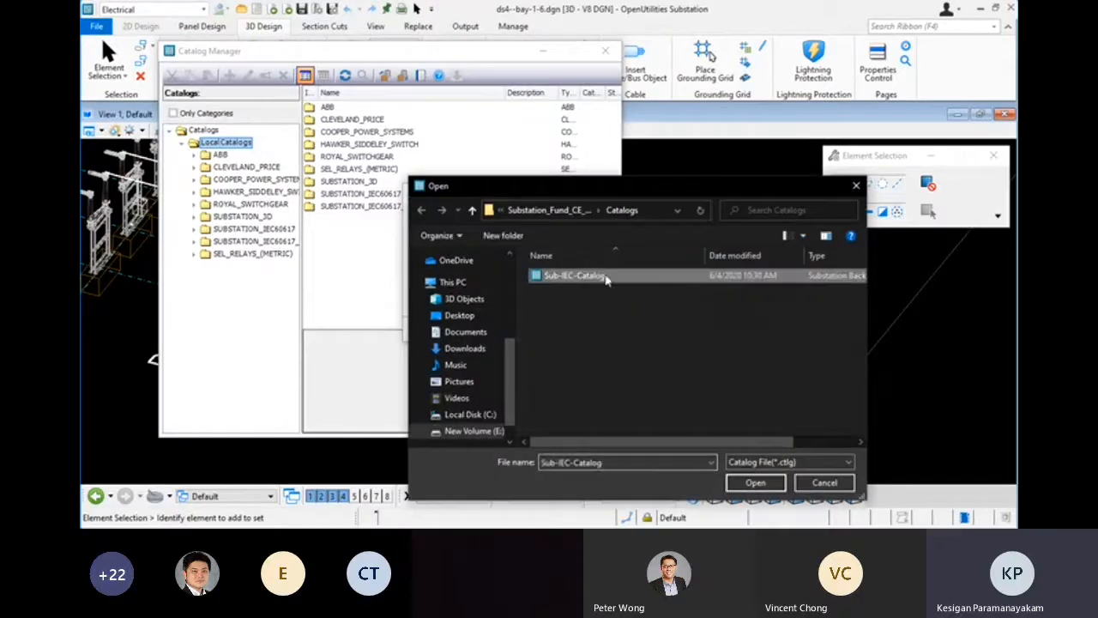
pyautogui.click(753, 482)
pyautogui.click(605, 329)
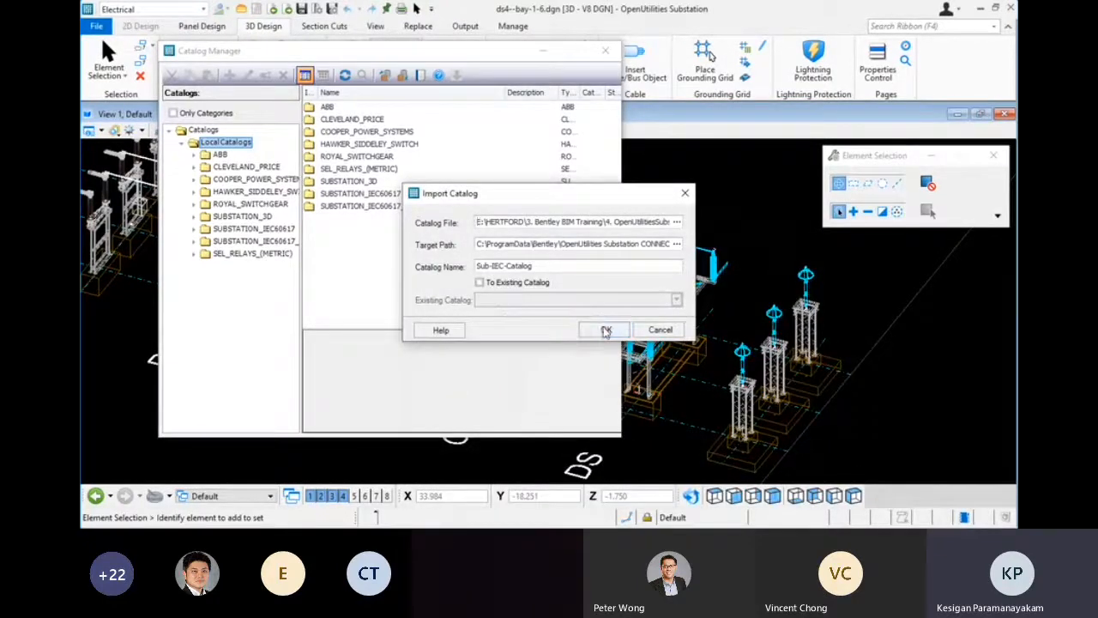
pyautogui.click(551, 297)
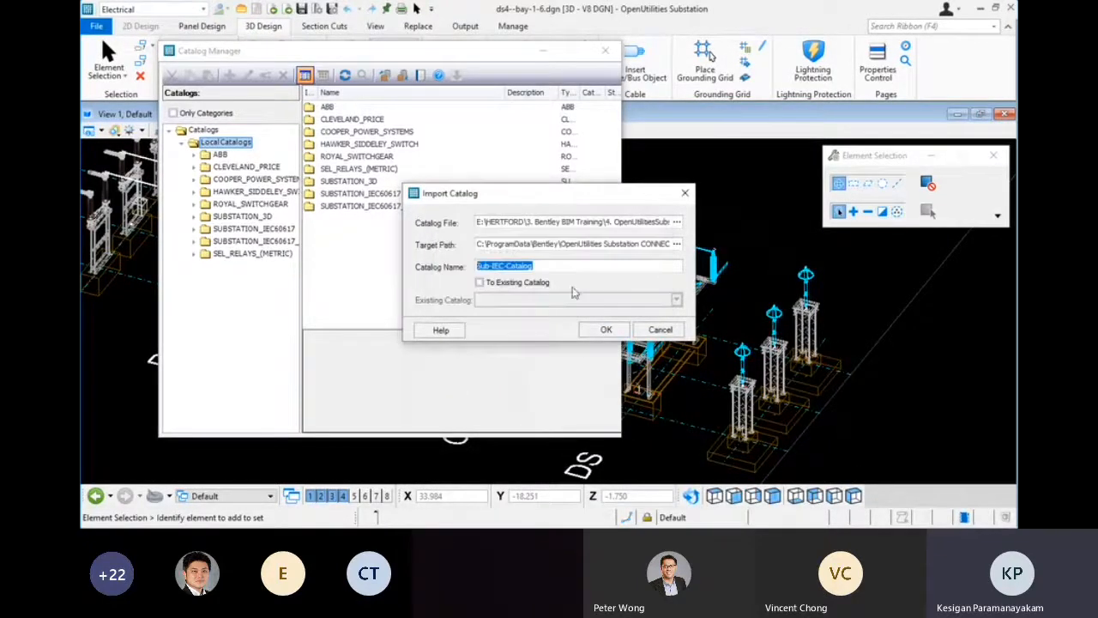
pyautogui.click(685, 195)
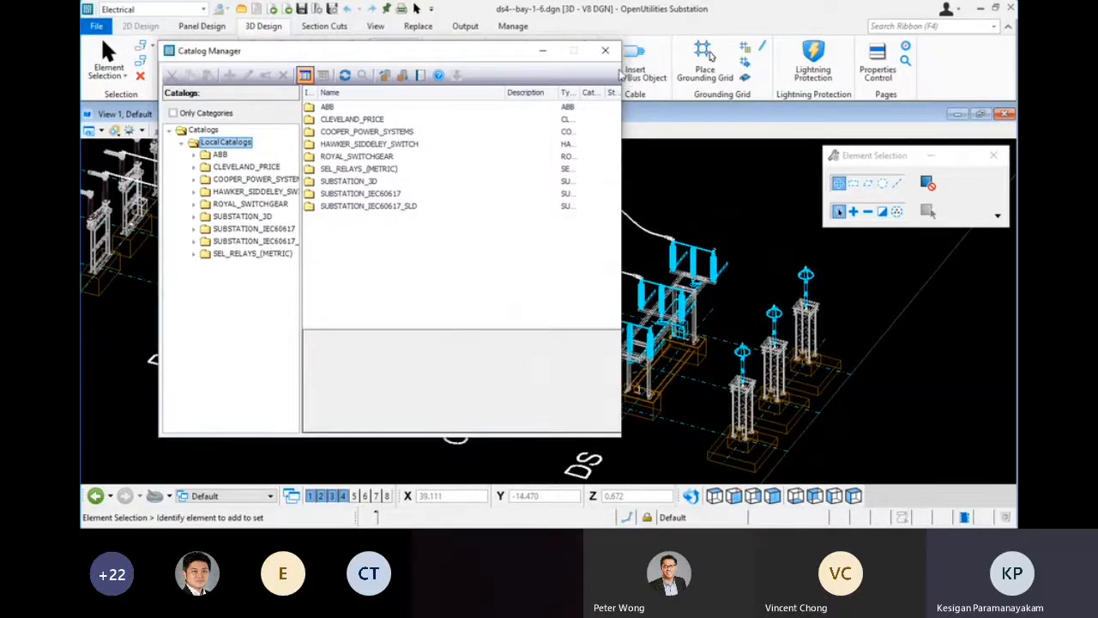
pyautogui.click(604, 49)
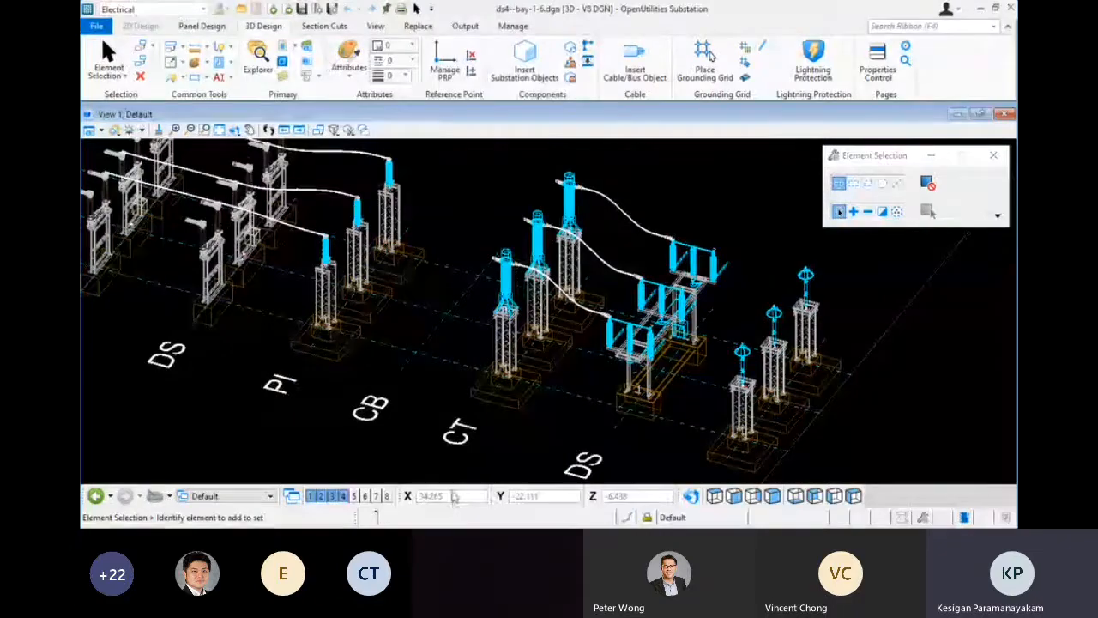
# Switch to File Explorer and open the folder C:\ProgramData\Bentley\OpenUtilities Substation CONNECT Edition\Configuration
pyautogui.press('super')
pyautogui.click(397, 519)
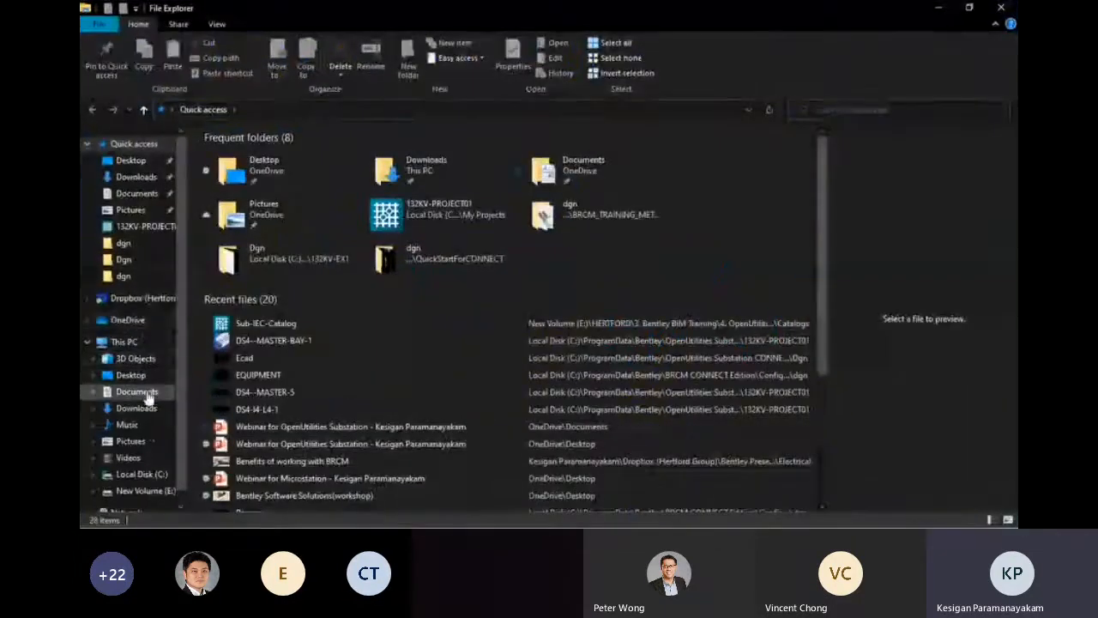
pyautogui.click(138, 473)
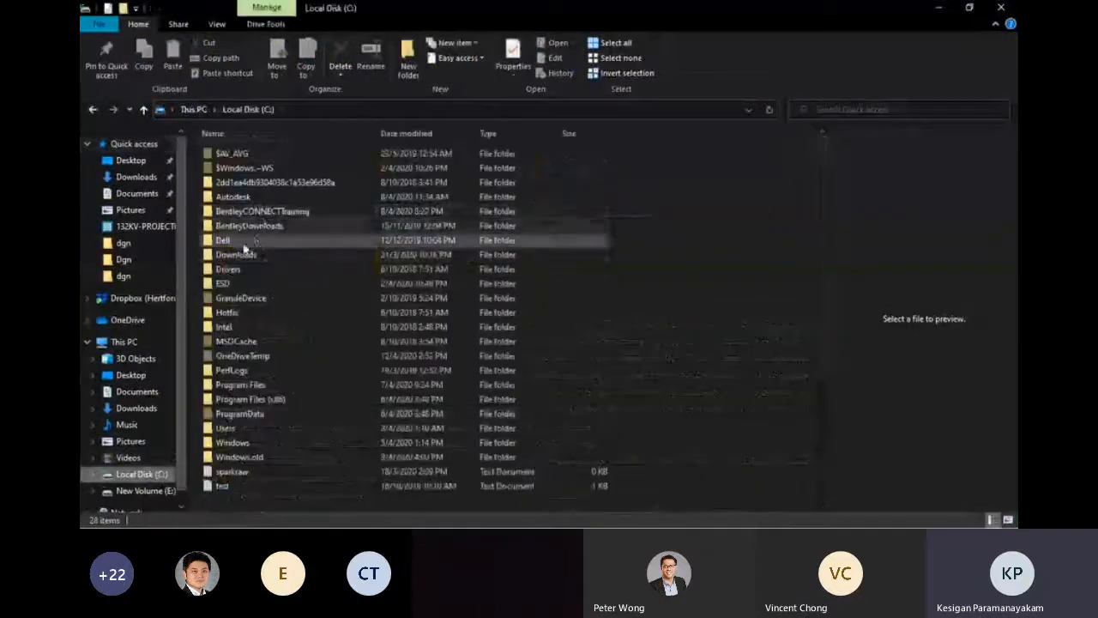
pyautogui.click(221, 415)
pyautogui.doubleClick(220, 415)
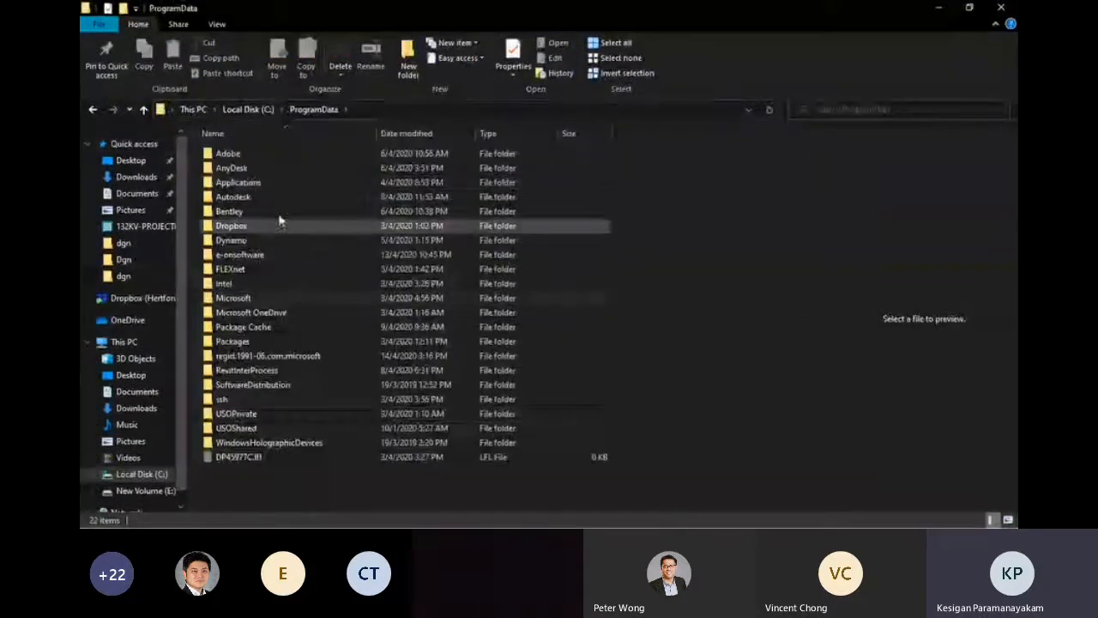
pyautogui.doubleClick(248, 176)
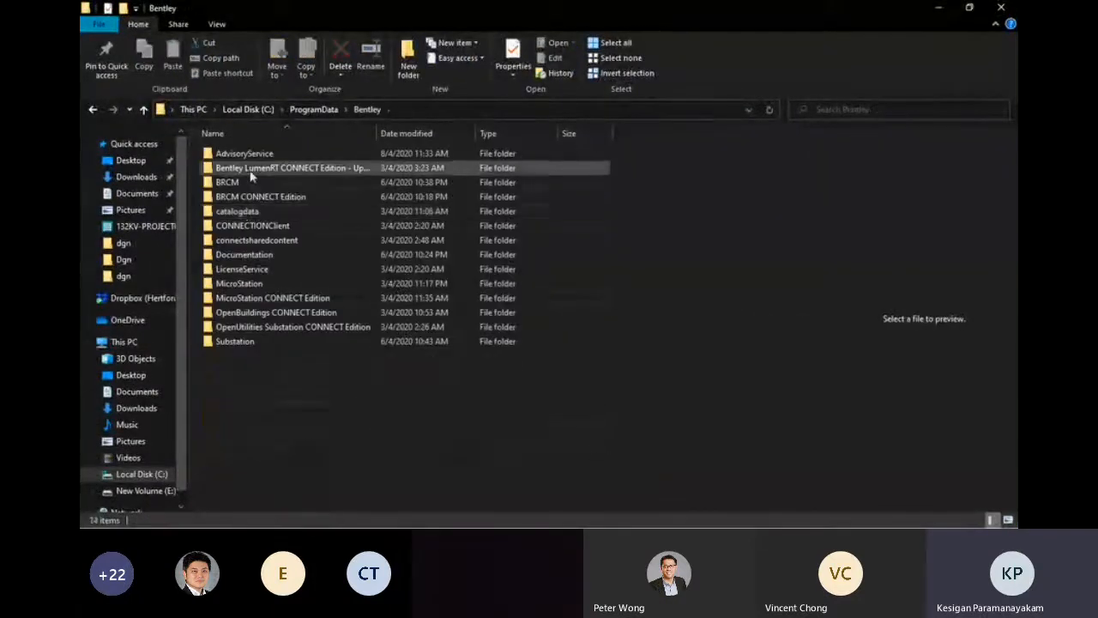
pyautogui.doubleClick(263, 326)
pyautogui.doubleClick(237, 153)
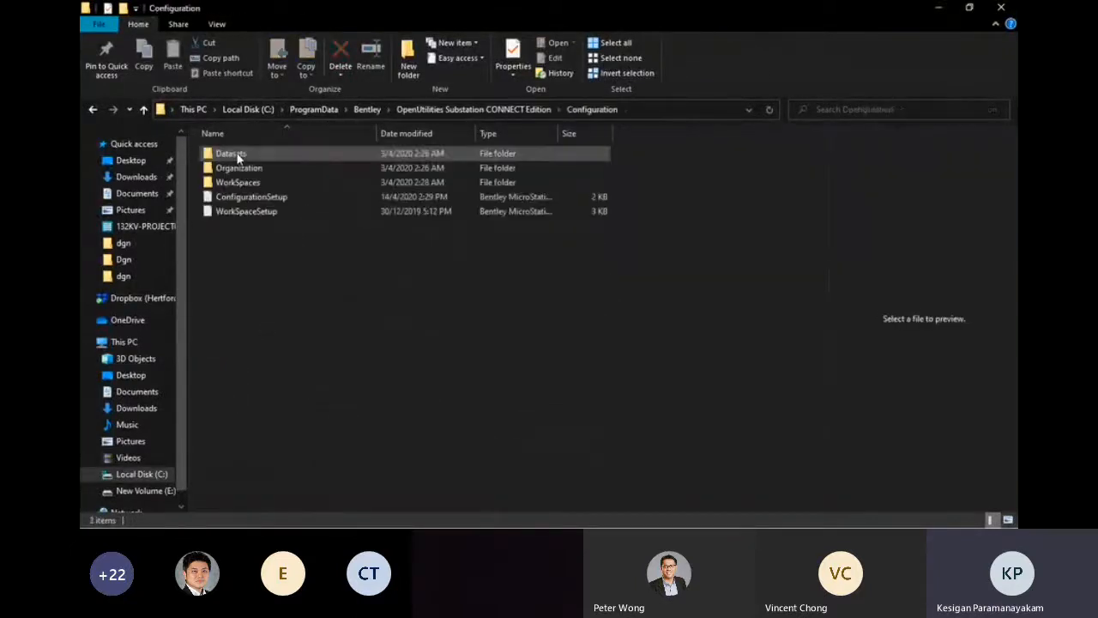
# Open the subfolder WorkSpaces\Substation IEC Example\Standards\Substation\Catalogs
pyautogui.doubleClick(240, 183)
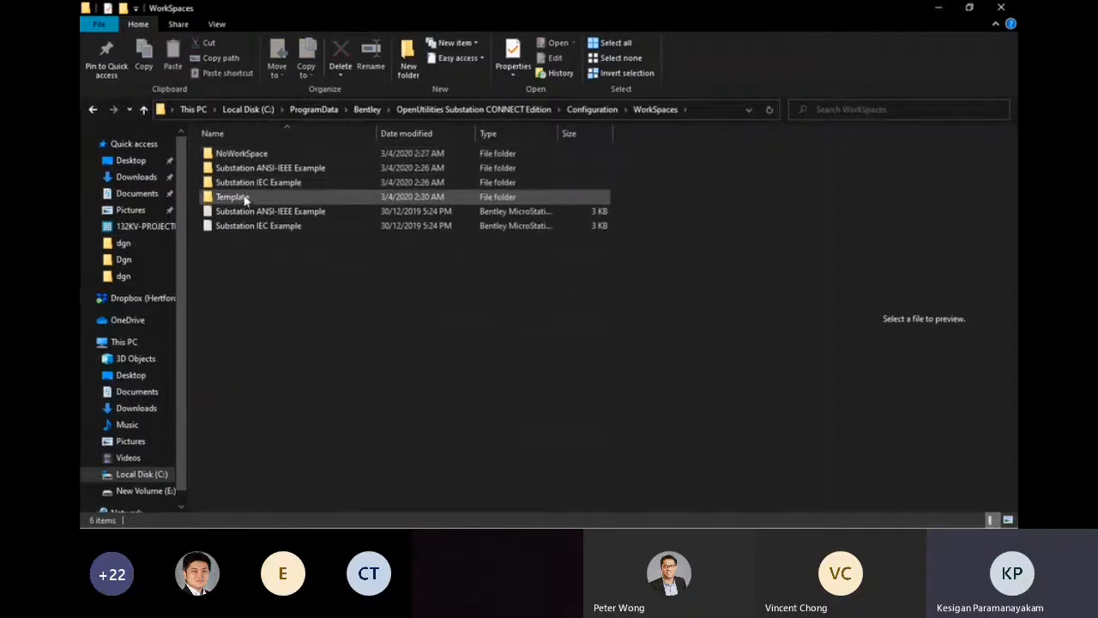
pyautogui.doubleClick(249, 182)
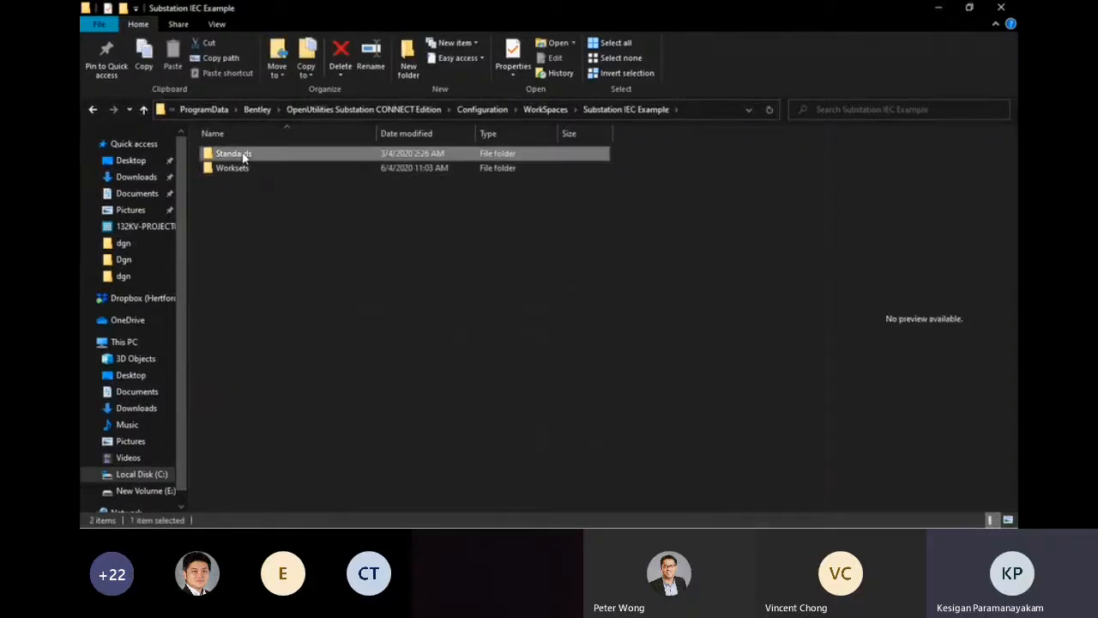
pyautogui.doubleClick(242, 154)
pyautogui.doubleClick(243, 154)
pyautogui.doubleClick(245, 153)
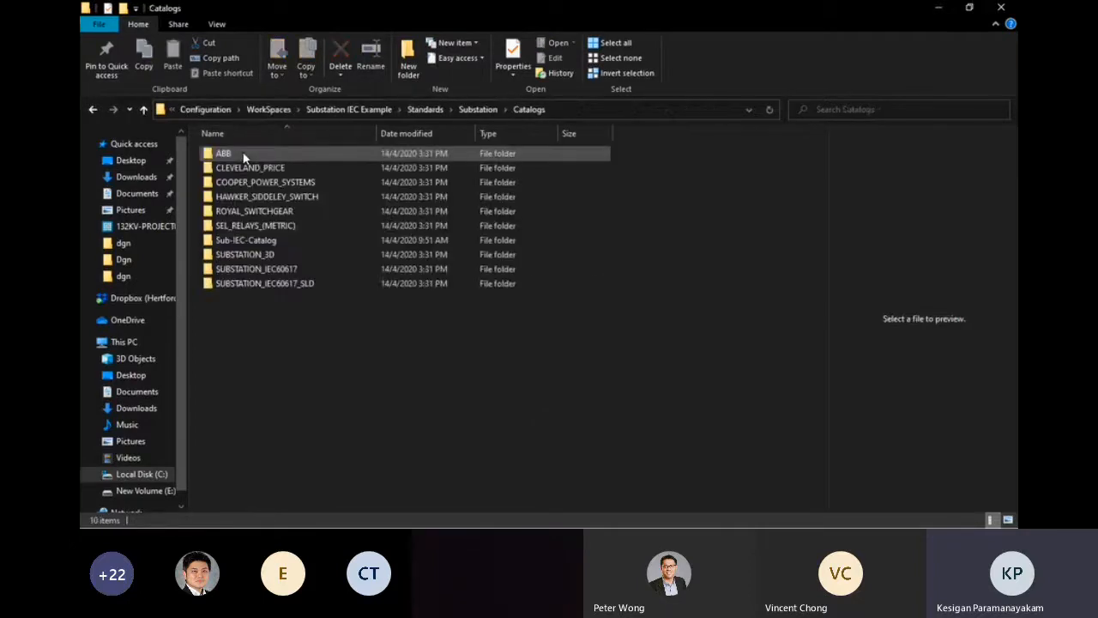
# Delete the Sub-IEC-Catalog folder from the Catalogs folder and close File Explorer
pyautogui.click(243, 241)
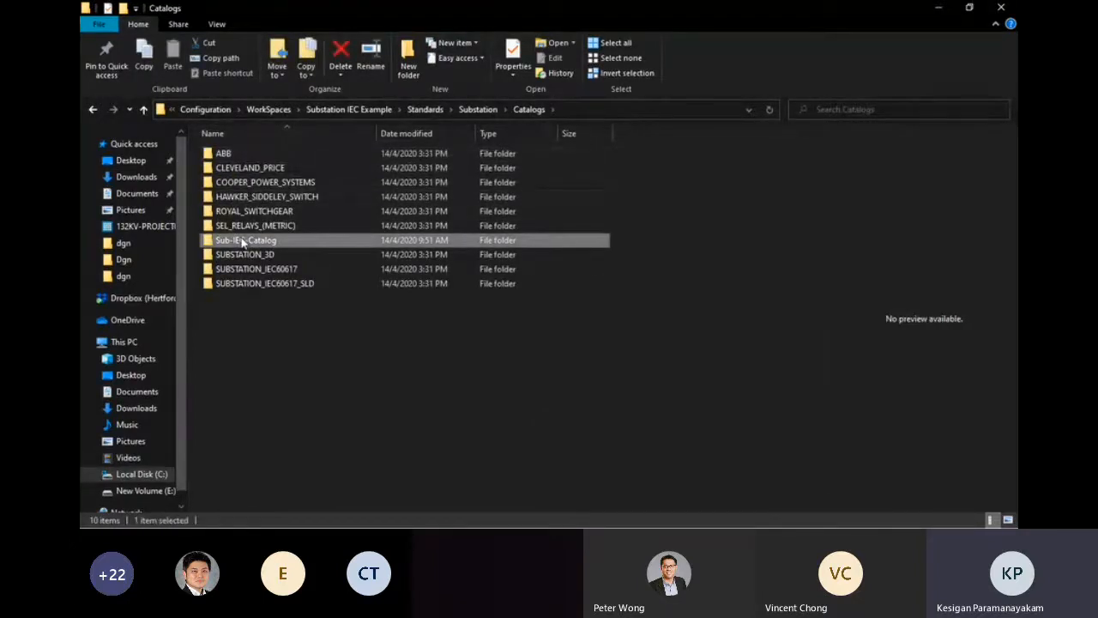
pyautogui.press('Delete')
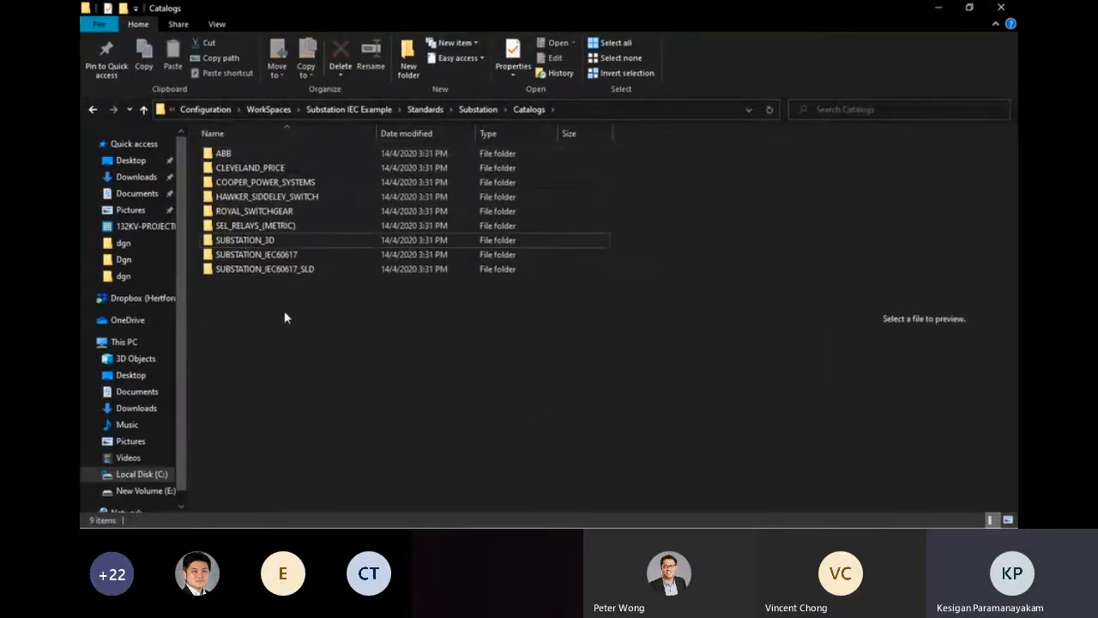
pyautogui.click(999, 11)
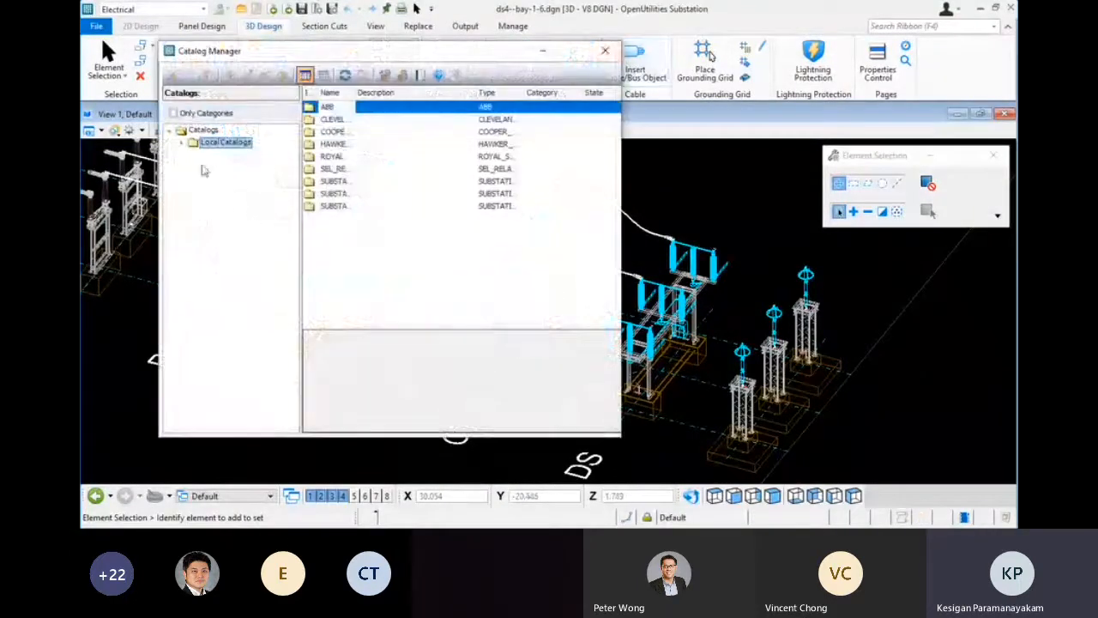
# Import the Sub-IEC-Catalog file into the local catalogs as Sub-IEC-Catalog and show the imported catalog's contents
pyautogui.rightClick(217, 147)
pyautogui.click(250, 214)
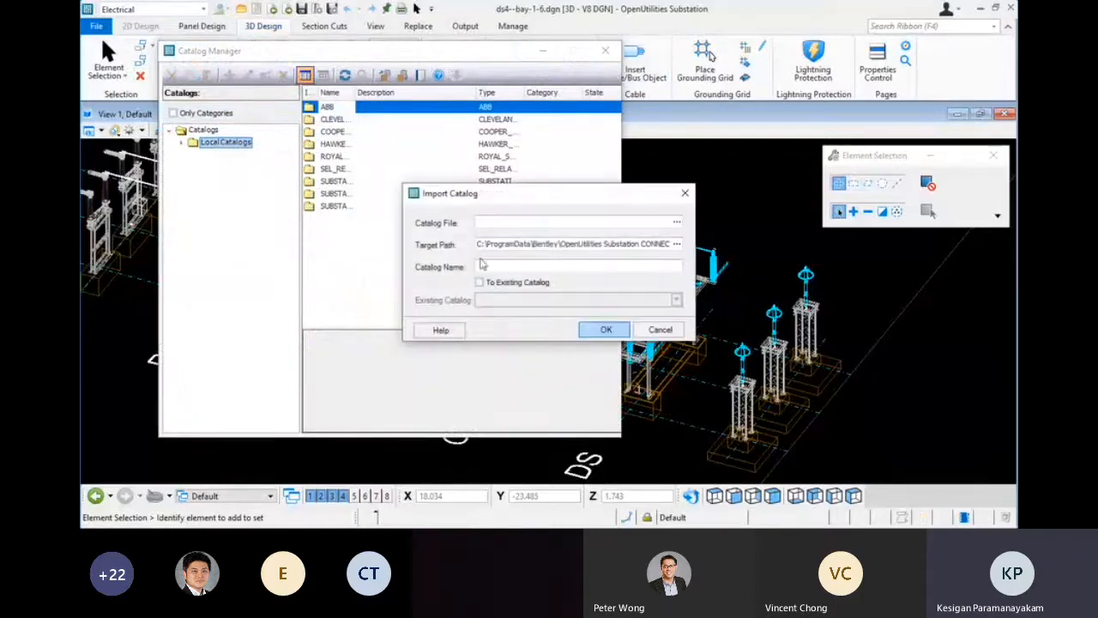
pyautogui.click(676, 222)
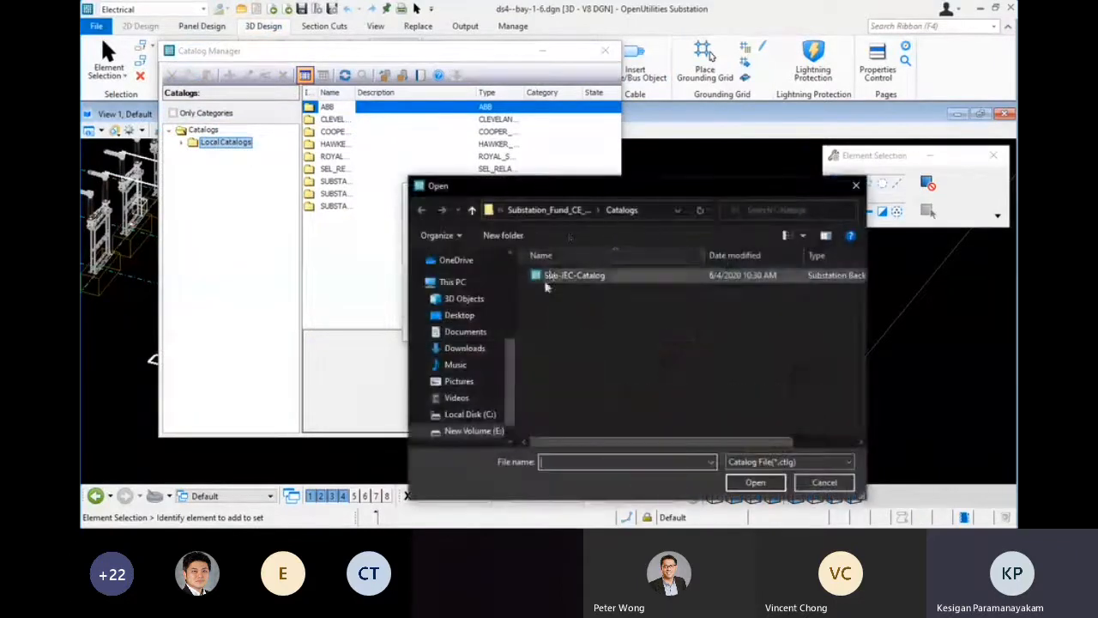
pyautogui.click(570, 274)
pyautogui.click(754, 483)
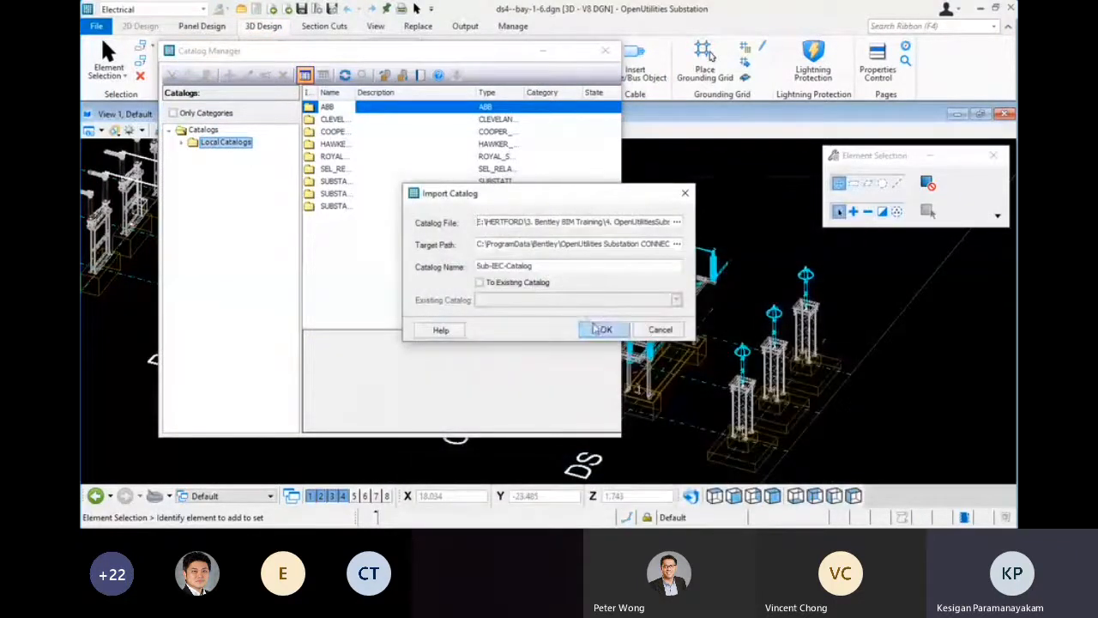
pyautogui.click(595, 327)
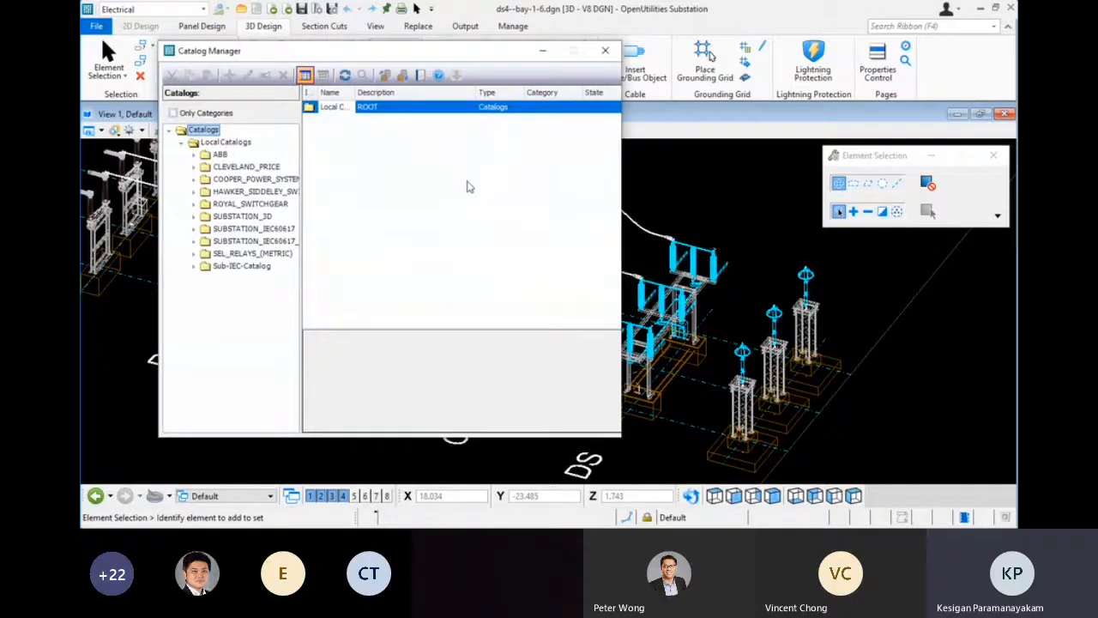
pyautogui.click(232, 266)
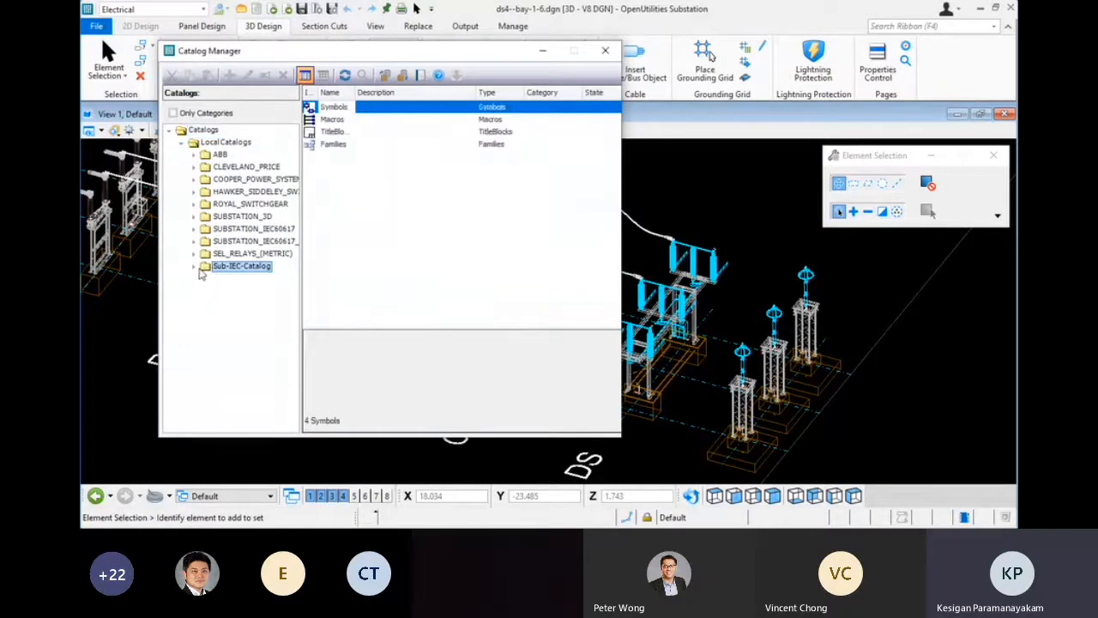
# Review the symbols stored in the Sub-IEC-Catalog and close the Catalog Manager
pyautogui.click(195, 267)
pyautogui.click(239, 279)
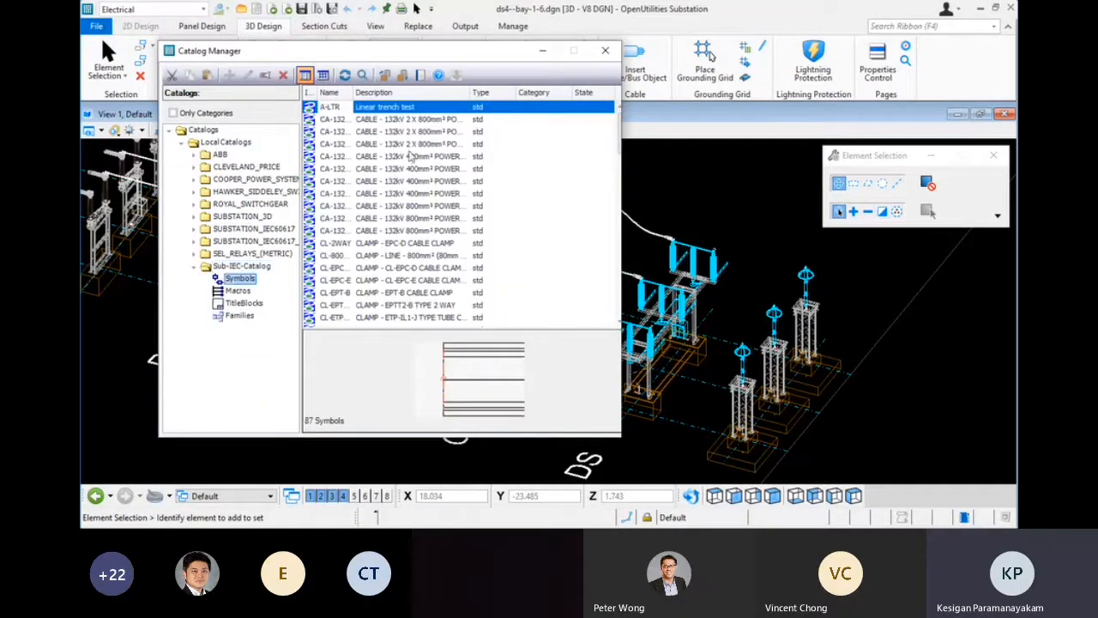
pyautogui.click(605, 50)
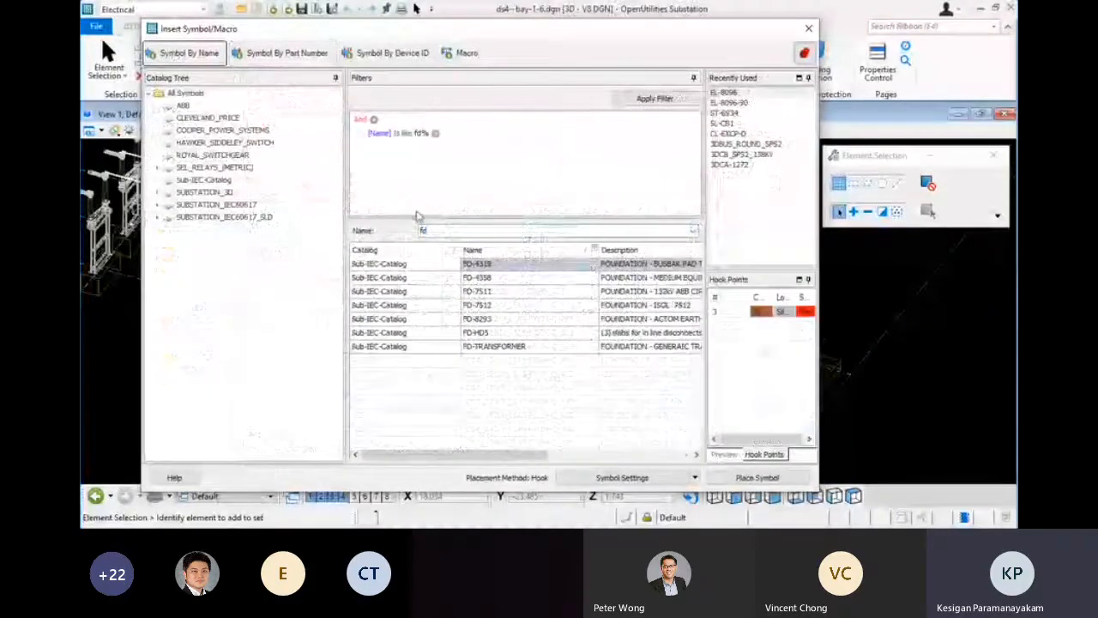
# Start inserting the circuit breaker foundation FD-7511 from the Sub-IEC-Catalog, with DTM as the placement method
pyautogui.click(487, 291)
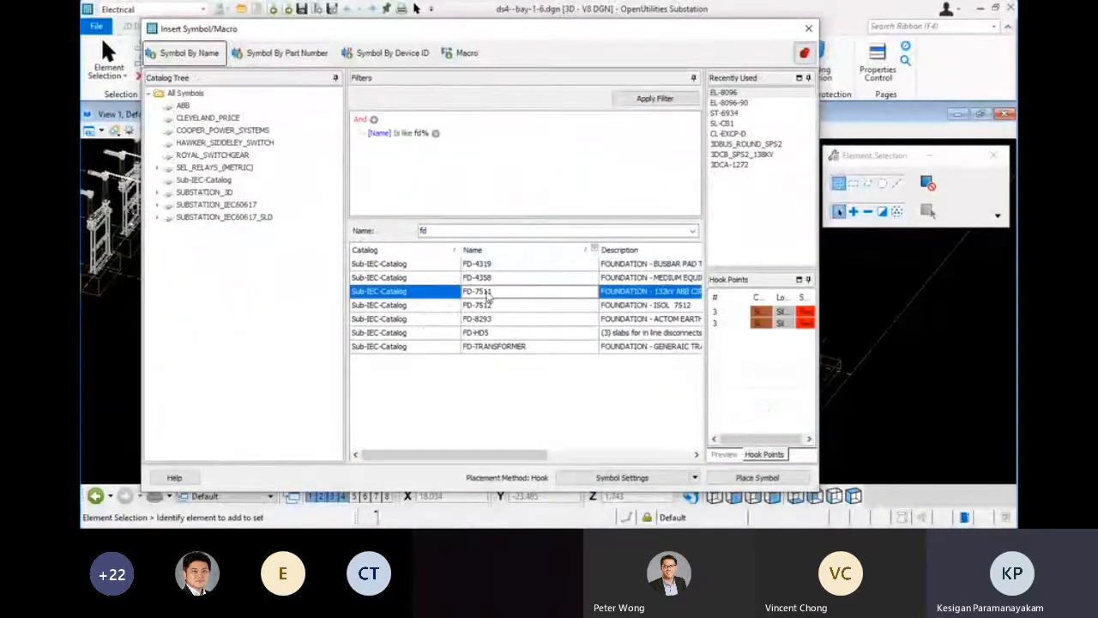
pyautogui.moveTo(597, 249); pyautogui.dragTo(536, 250)
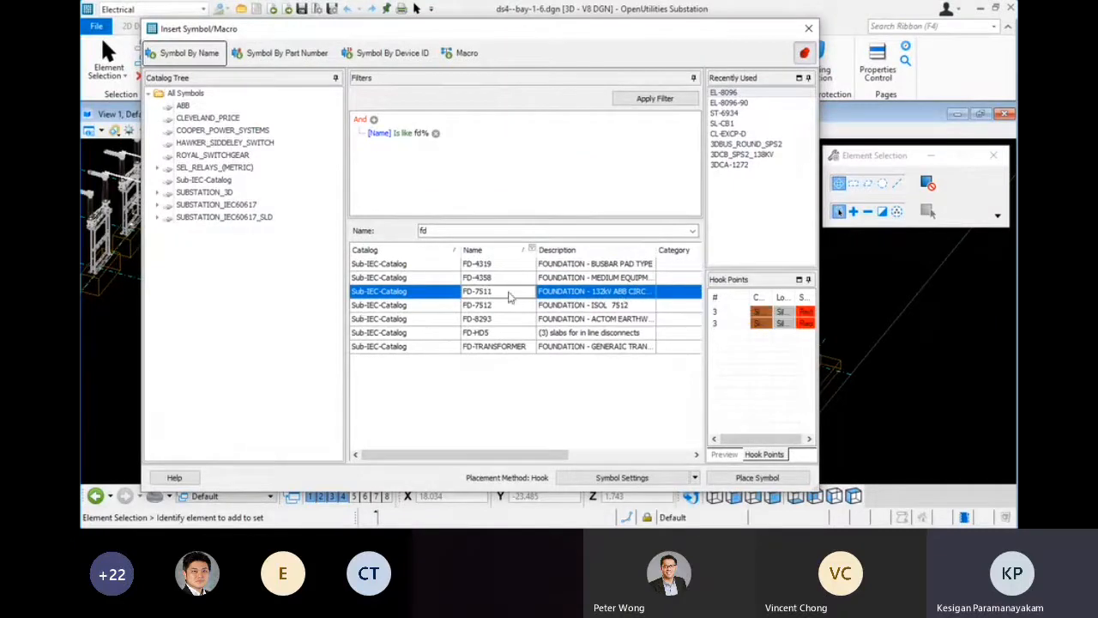
pyautogui.doubleClick(473, 293)
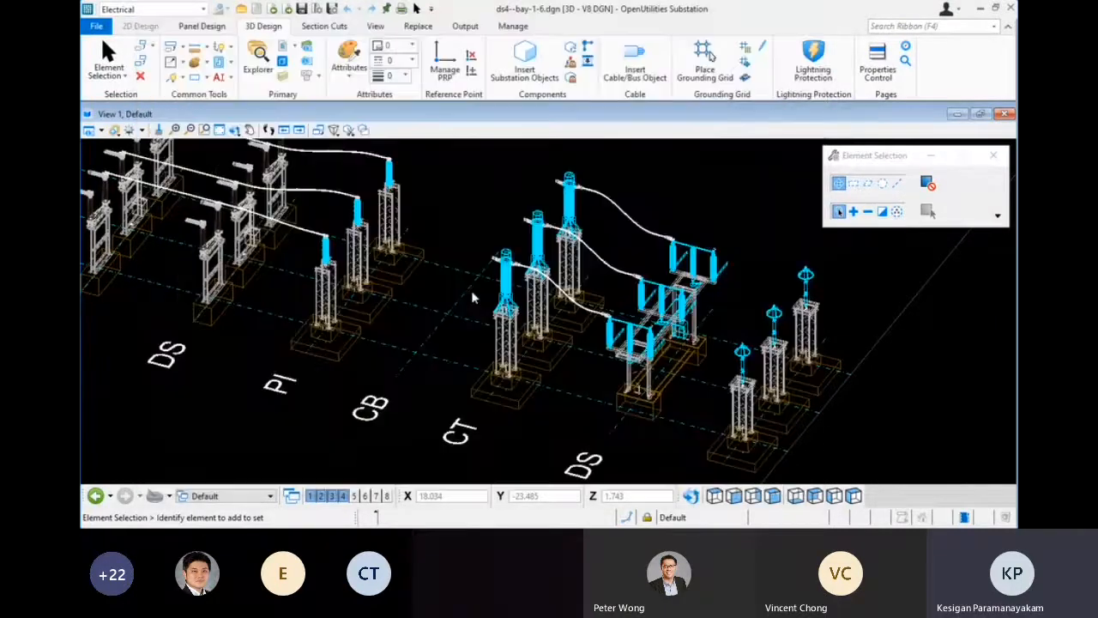
pyautogui.scroll(-8, 663, 199)
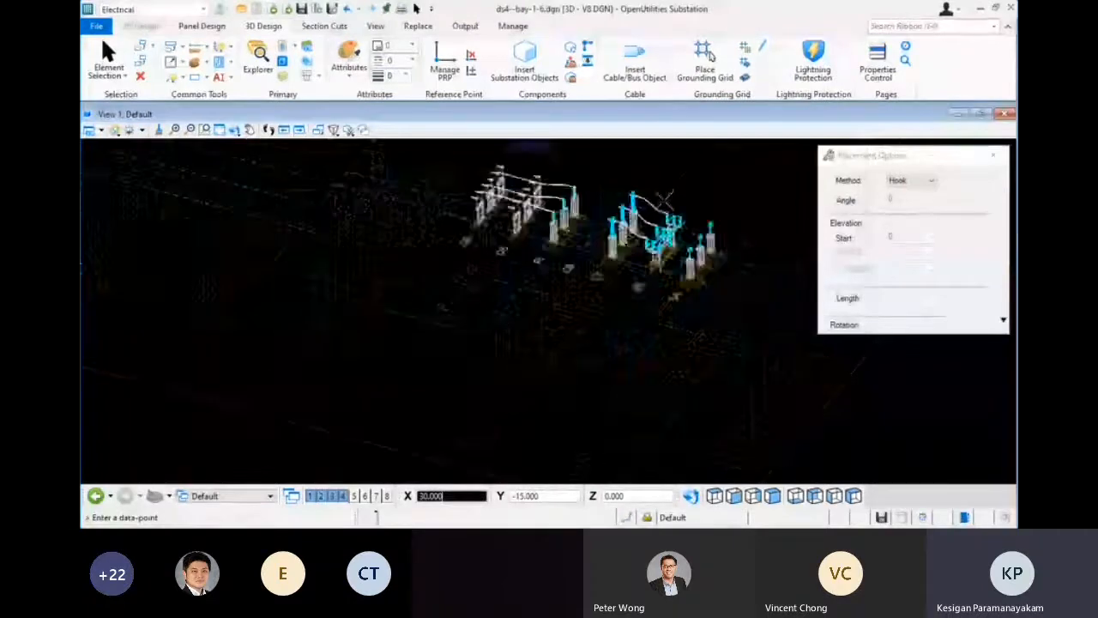
pyautogui.scroll(1, 663, 199)
pyautogui.moveTo(651, 219); pyautogui.dragTo(518, 320, button='middle')
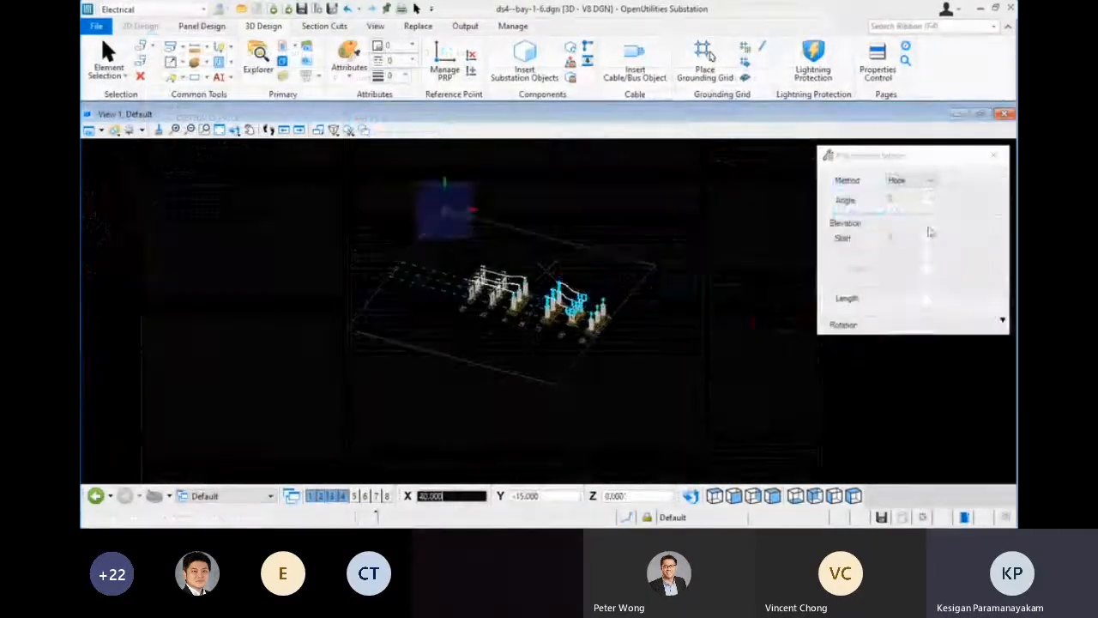
pyautogui.click(931, 180)
pyautogui.click(907, 201)
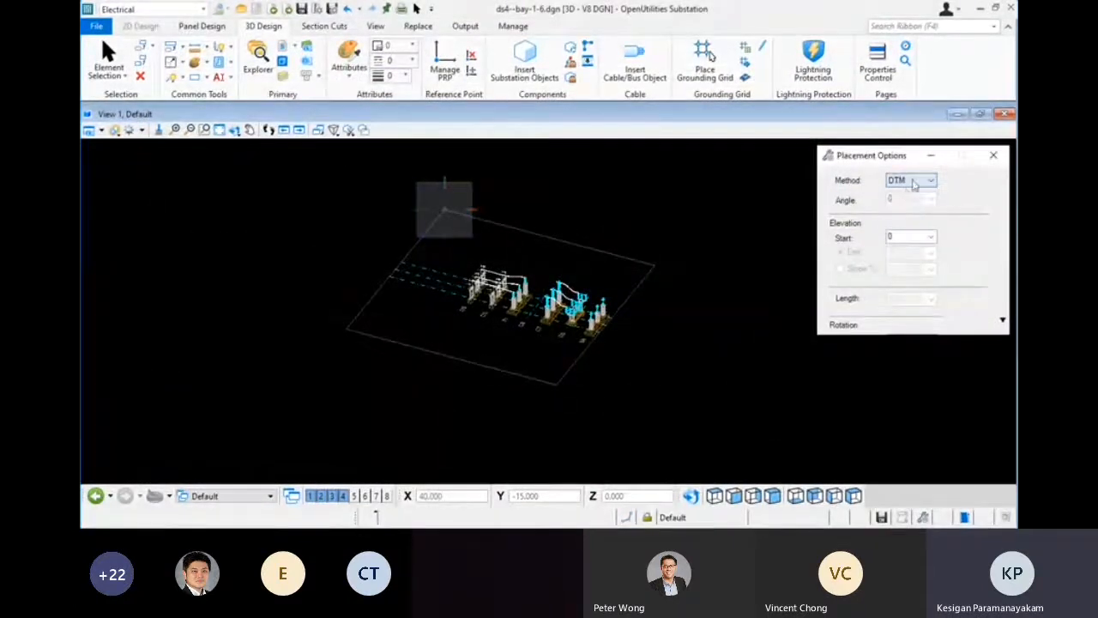
# Compare the foundation's height with the existing bay equipment in the front view and set its start elevation to 0.2
pyautogui.scroll(4, 599, 225)
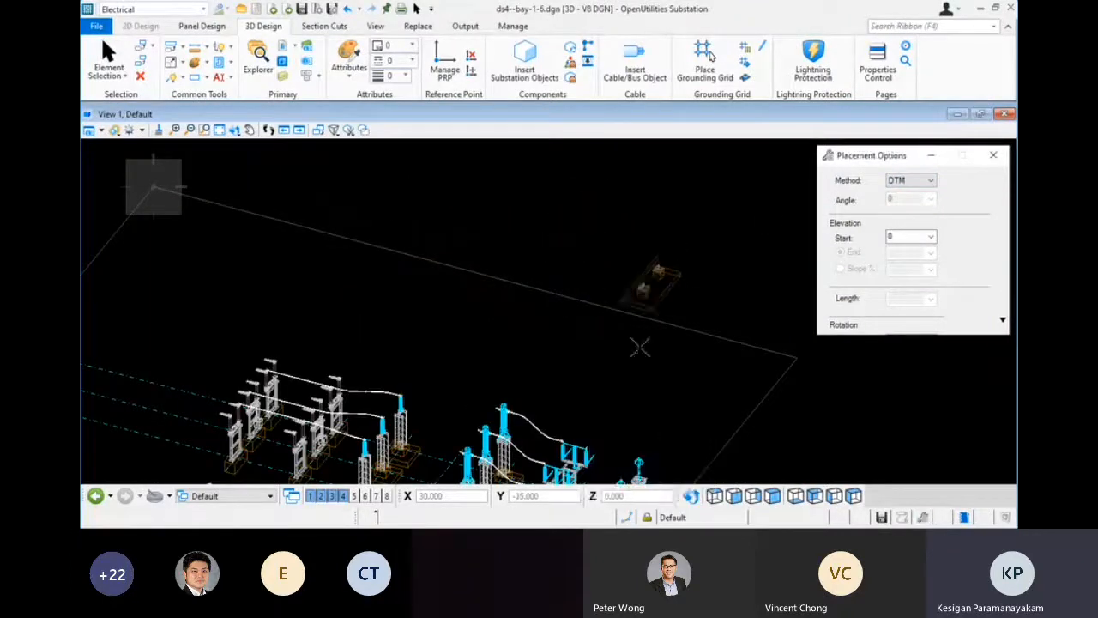
pyautogui.scroll(-4, 600, 268)
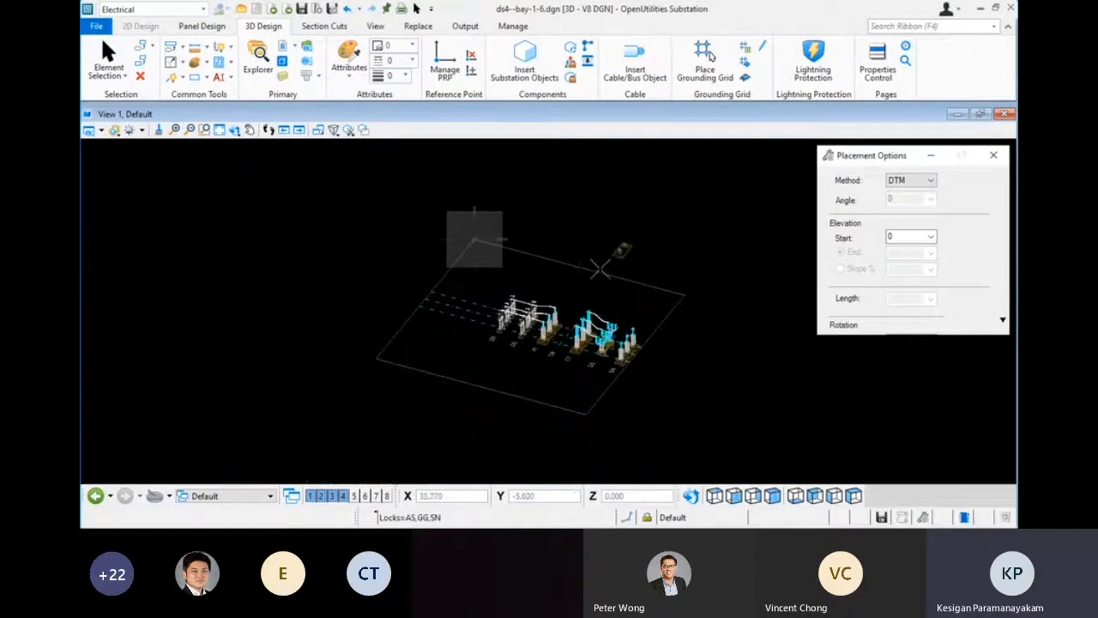
pyautogui.click(735, 496)
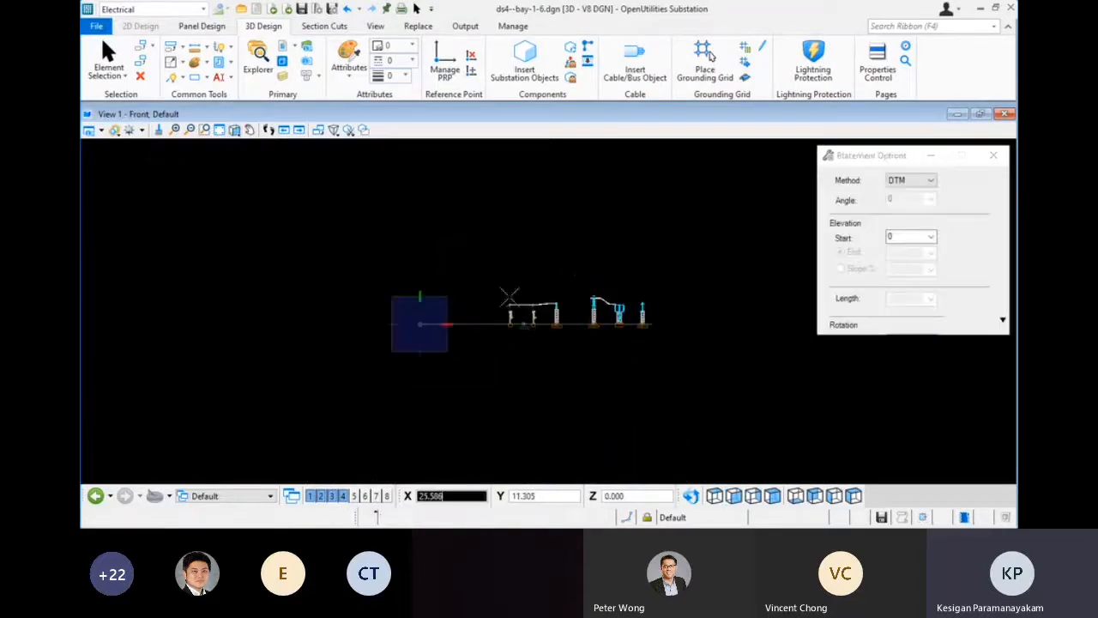
pyautogui.scroll(3, 477, 346)
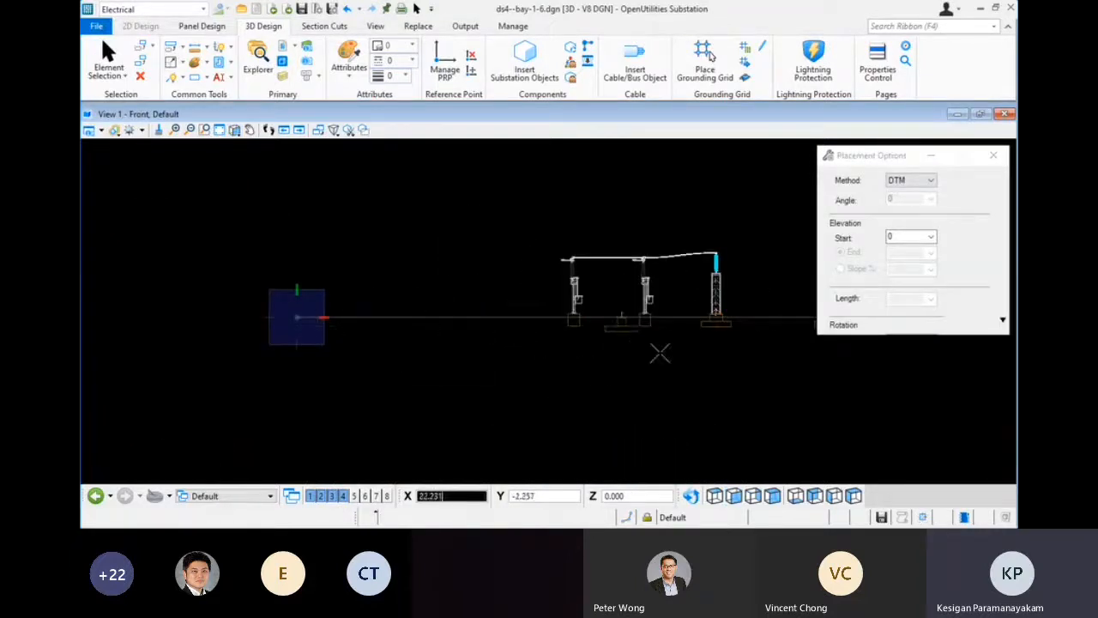
pyautogui.scroll(-4, 679, 355)
pyautogui.moveTo(679, 355); pyautogui.dragTo(520, 357, button='middle')
pyautogui.scroll(3, 573, 354)
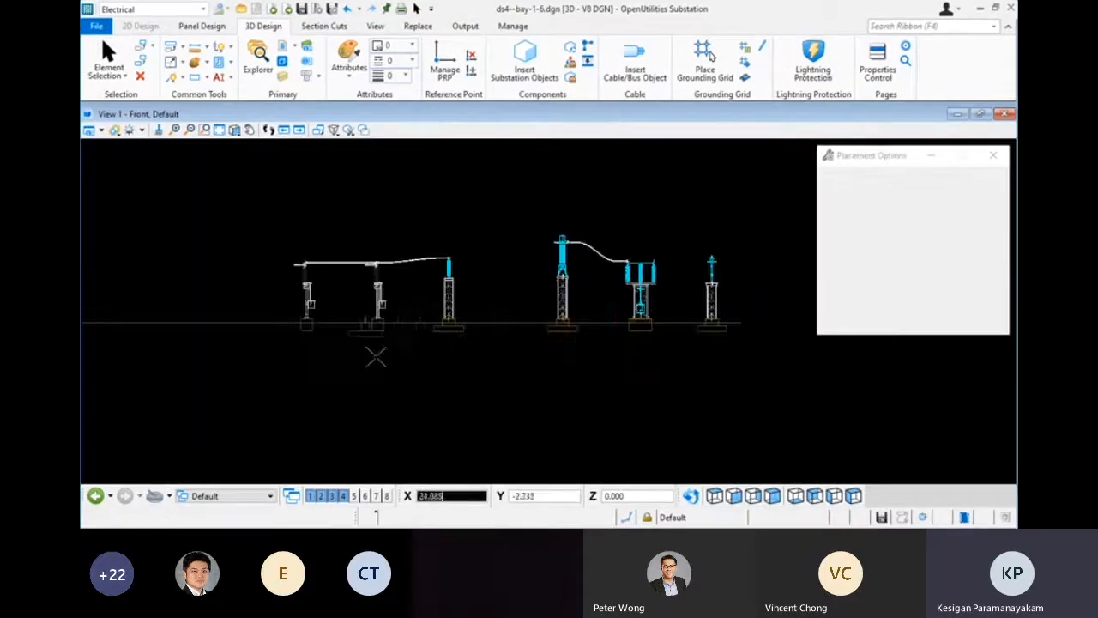
pyautogui.scroll(-3, 394, 356)
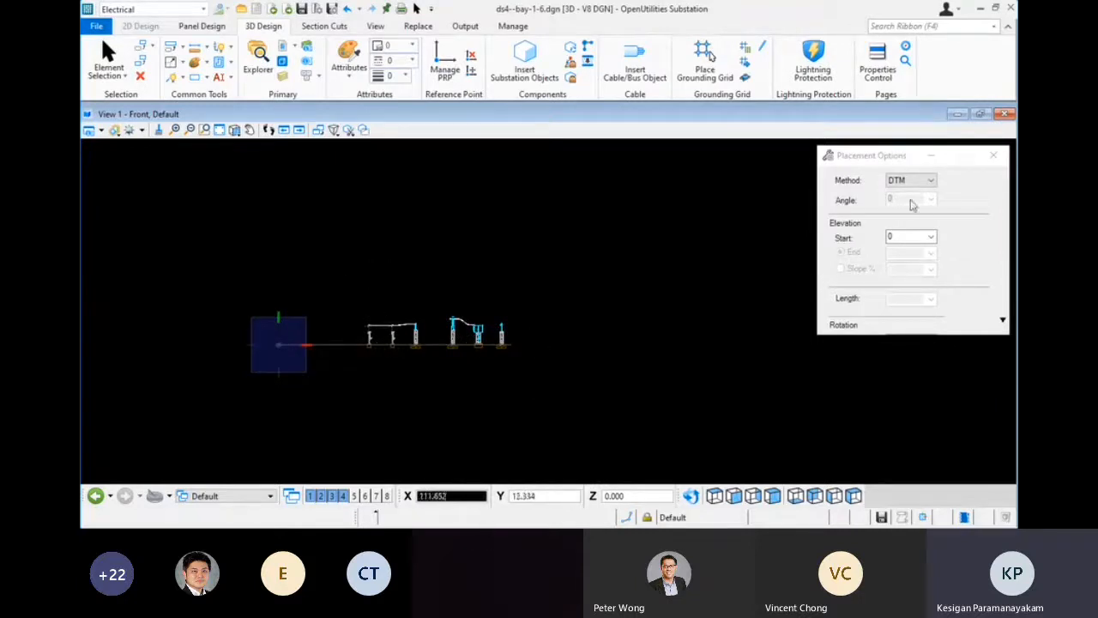
pyautogui.click(902, 234)
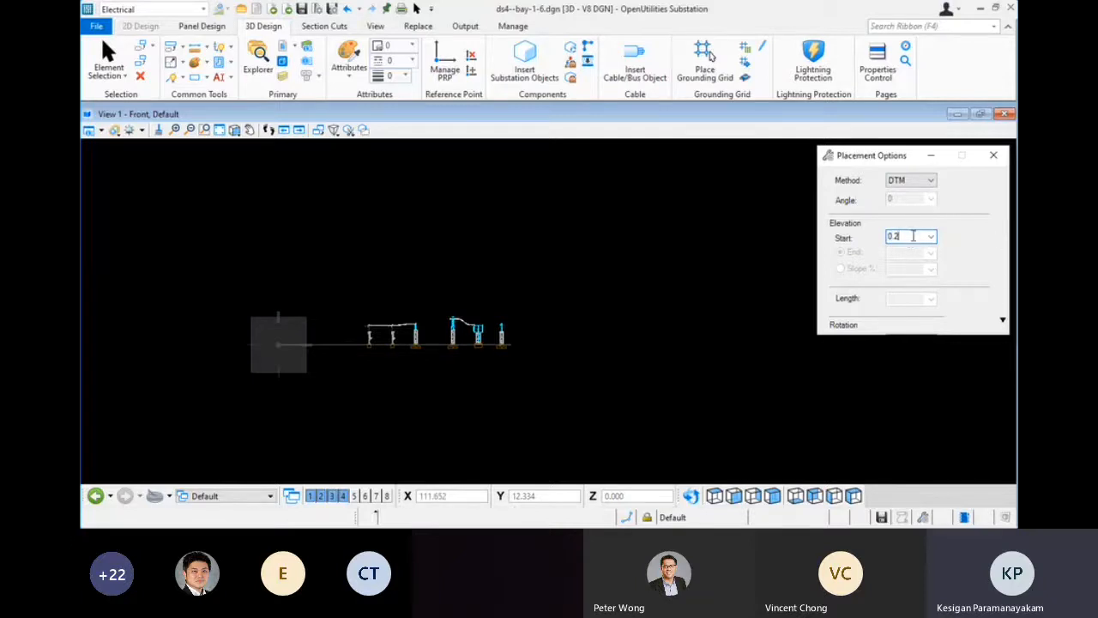
# Place the FD-7511 foundation in the right isometric view at the intersection of the layout lines at the CB position
pyautogui.scroll(3, 441, 367)
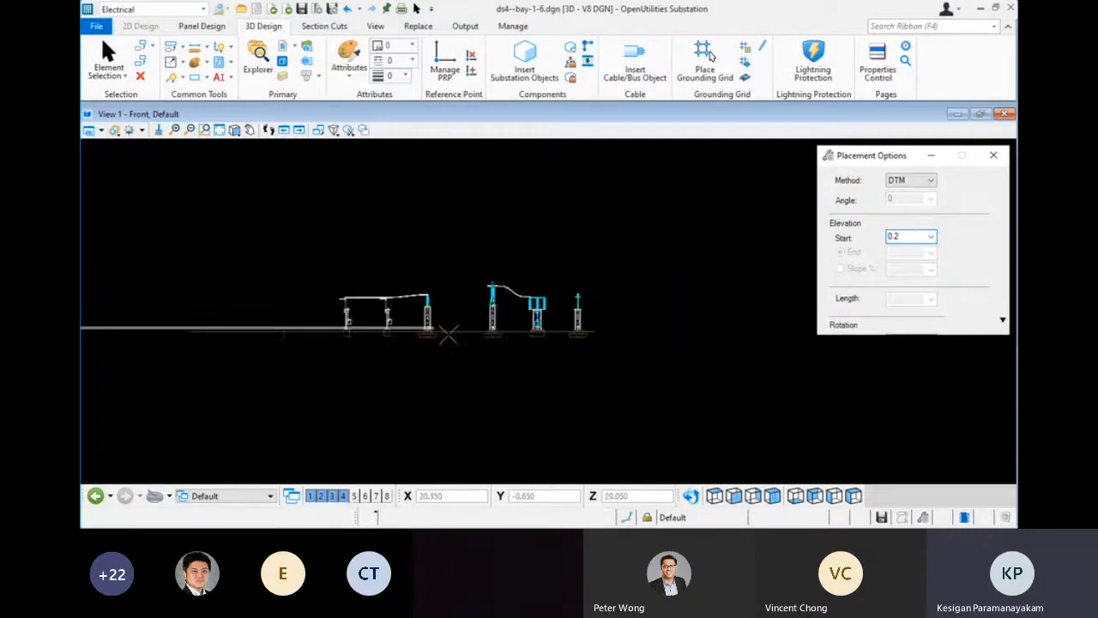
pyautogui.scroll(3, 485, 328)
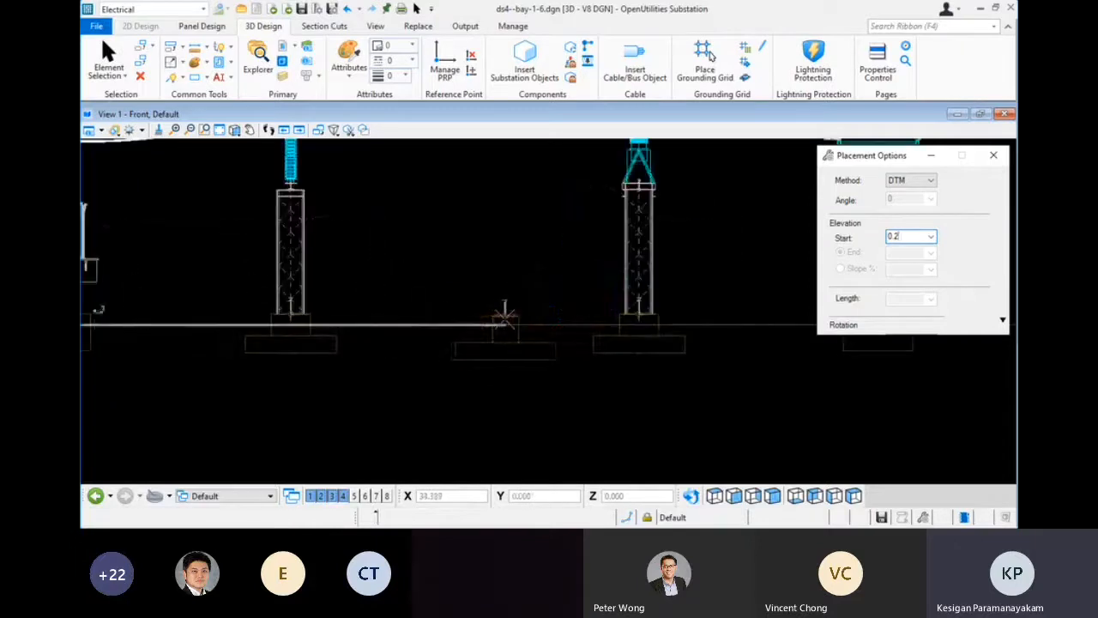
pyautogui.scroll(3, 498, 311)
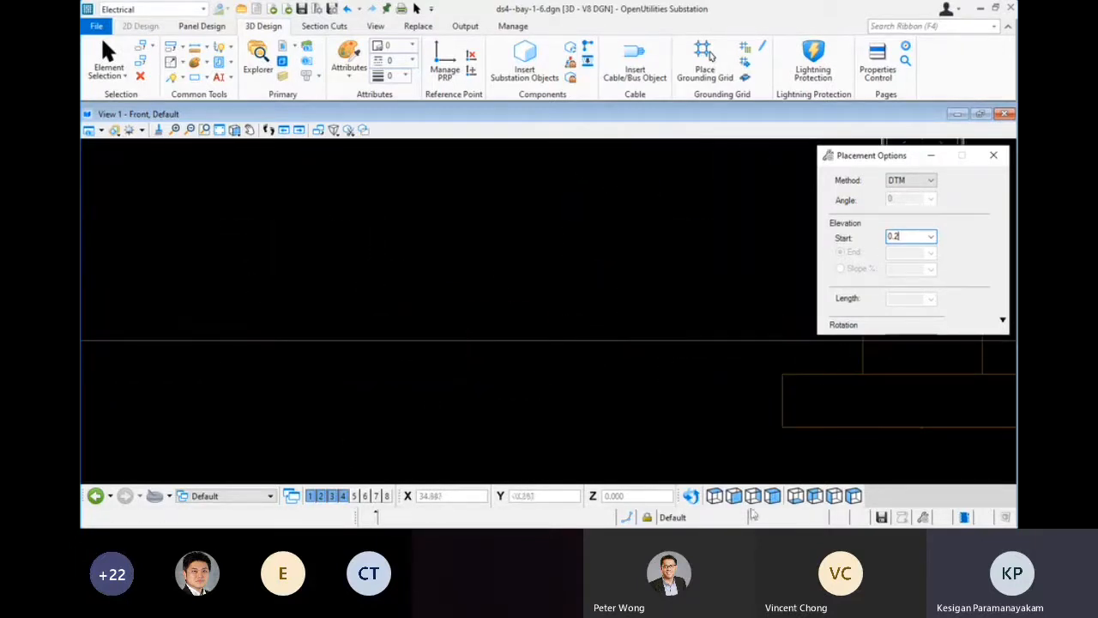
pyautogui.click(854, 495)
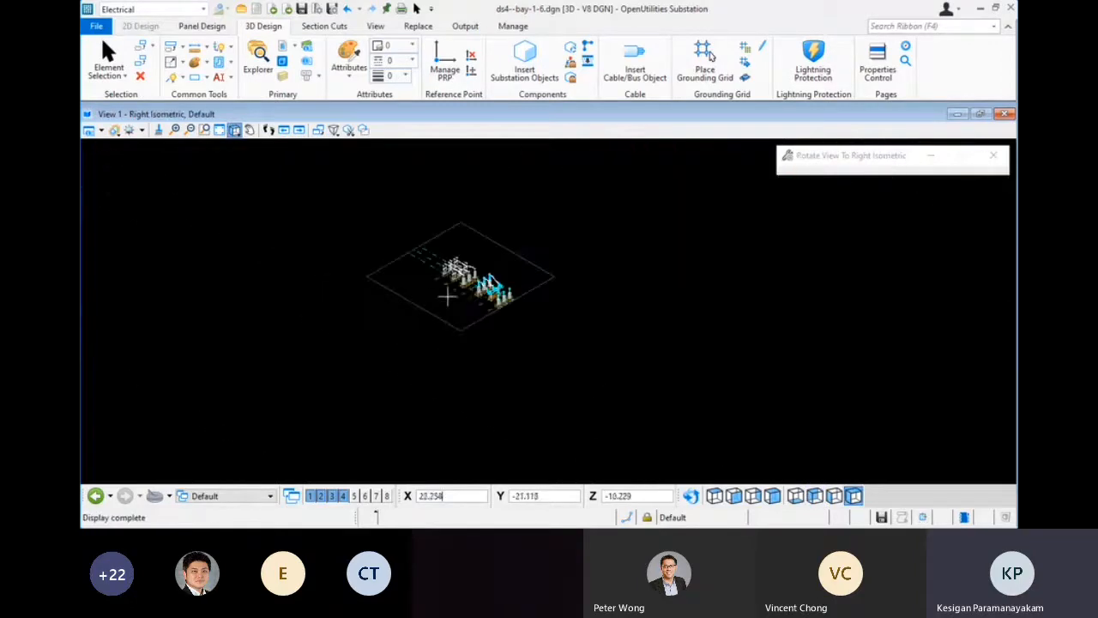
pyautogui.scroll(6, 521, 263)
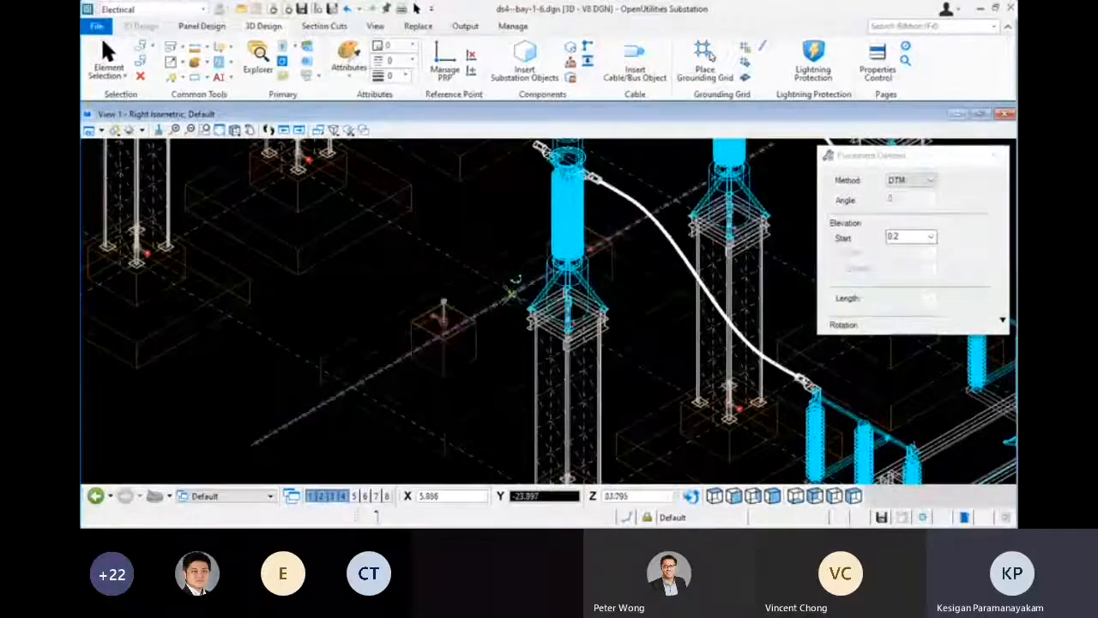
pyautogui.press('i')
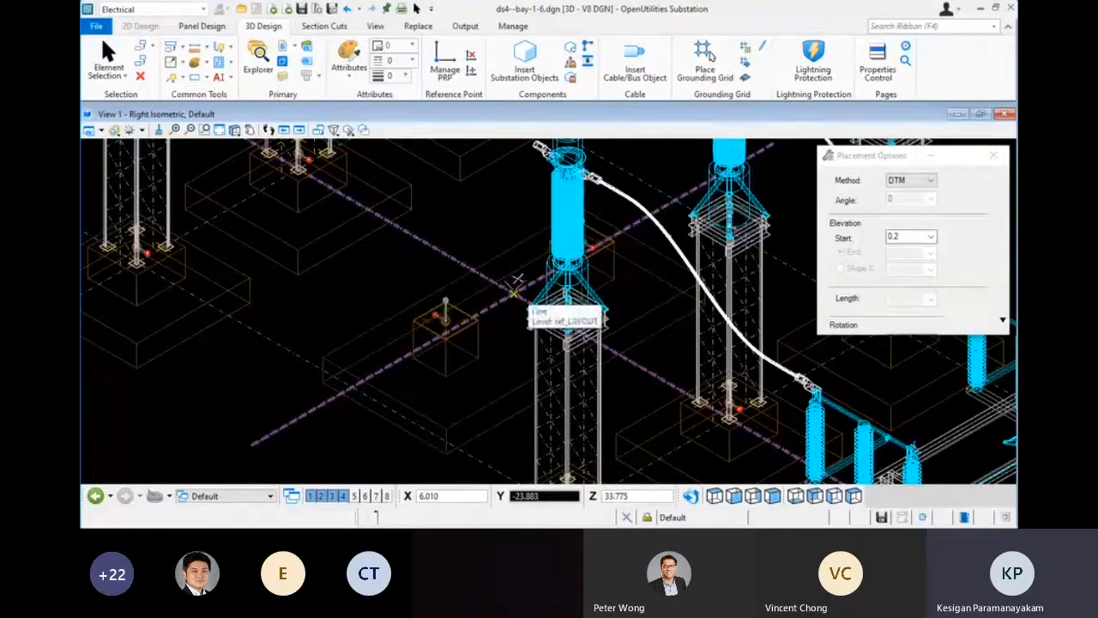
pyautogui.click(518, 280)
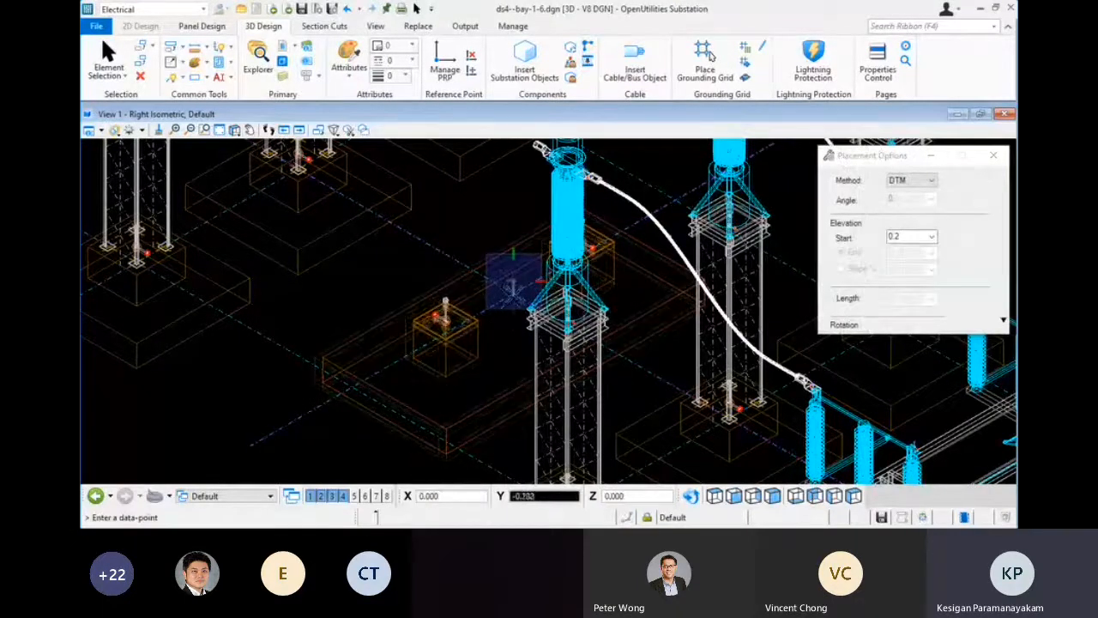
pyautogui.rightClick(470, 229)
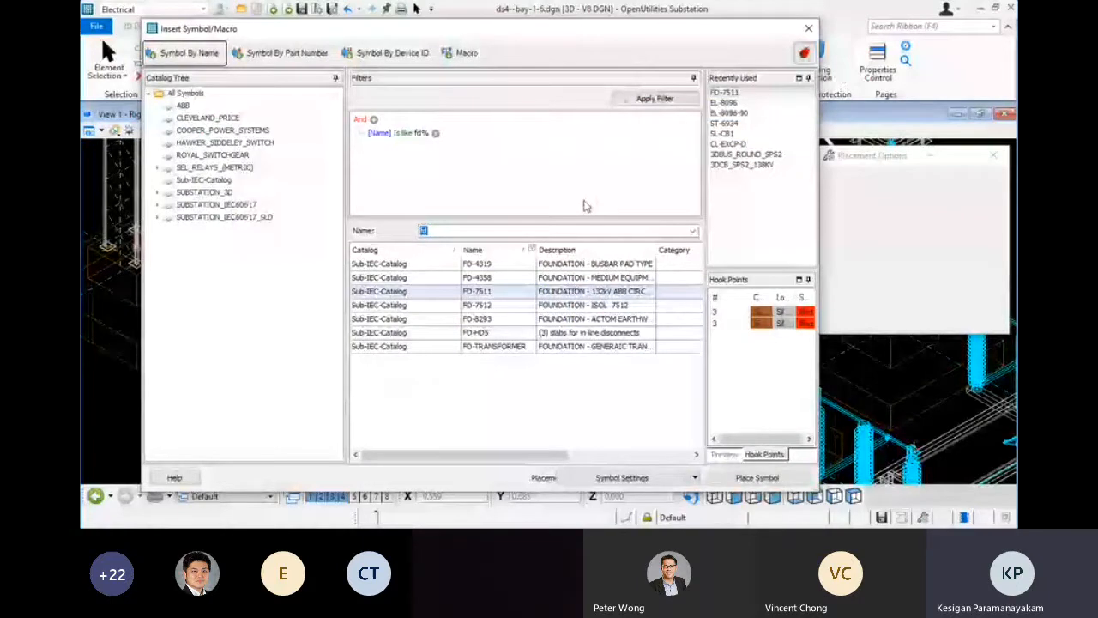
# Filter the symbols by names starting with "st" and choose the ST-6934 structure from the Sub-IEC-Catalog for insertion
pyautogui.write('st')
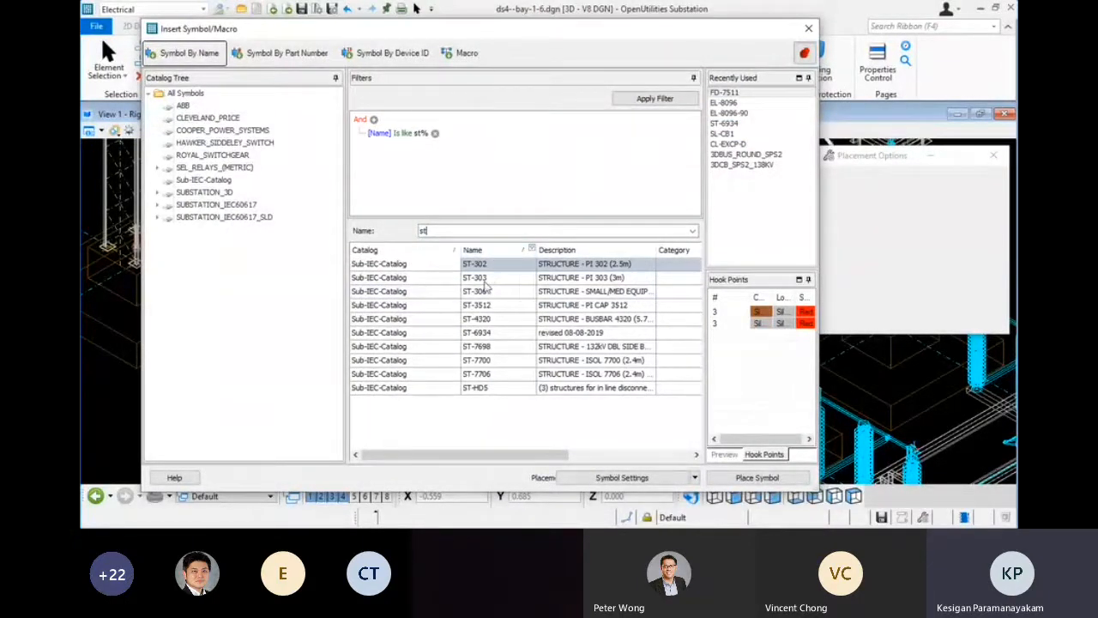
pyautogui.click(506, 335)
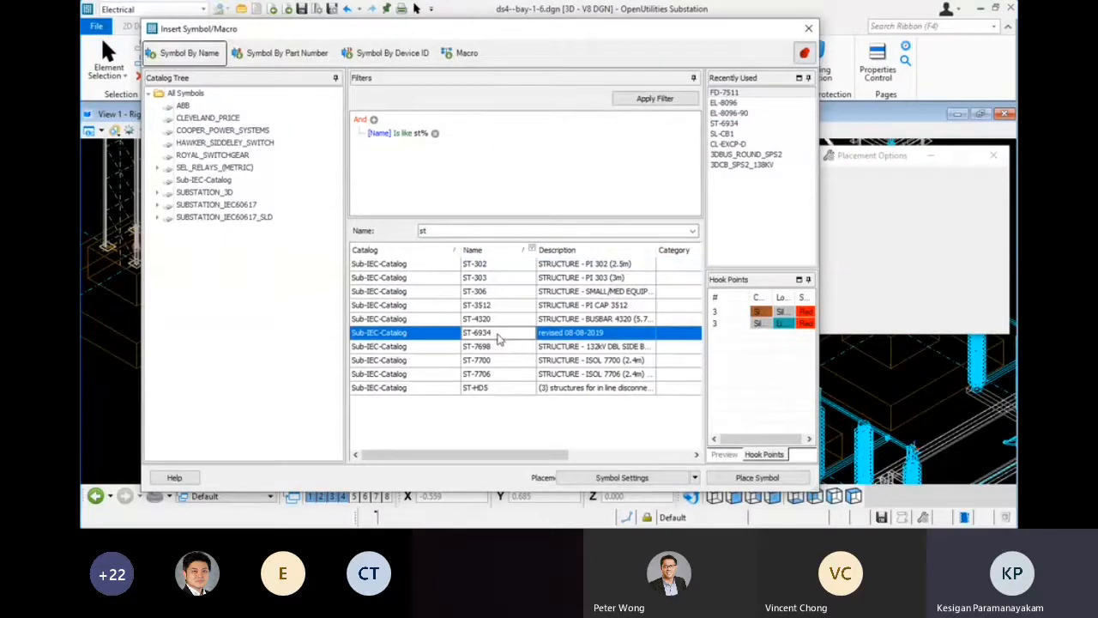
pyautogui.doubleClick(499, 338)
# Examine the hook point at the base of the ST-6934 structure before placement, with Hook as the placement method
pyautogui.scroll(-5, 504, 326)
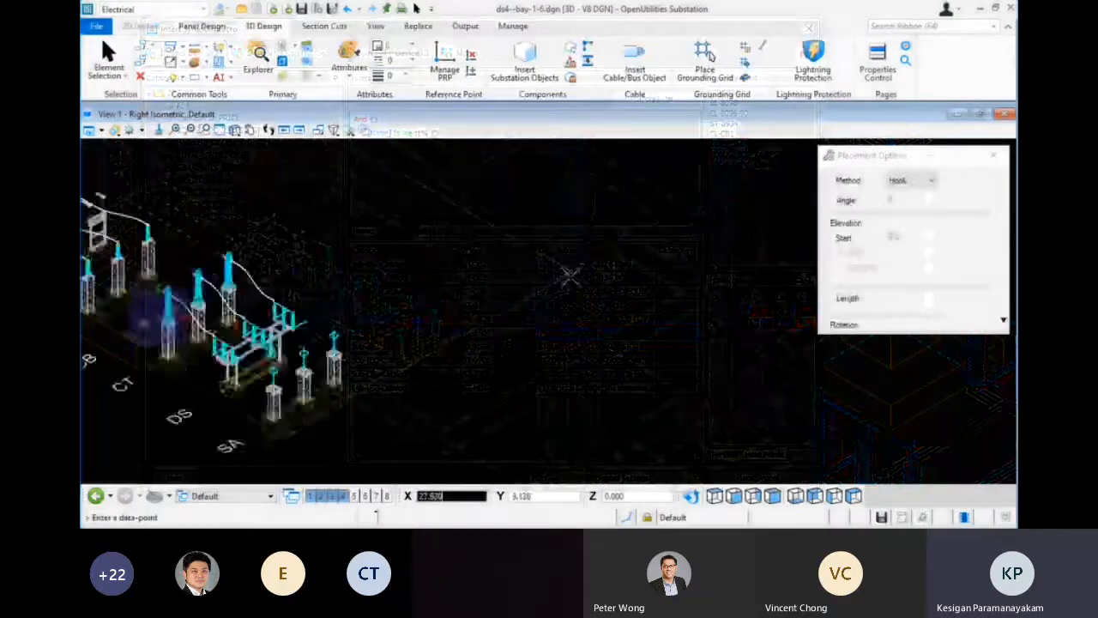
pyautogui.scroll(2, 566, 275)
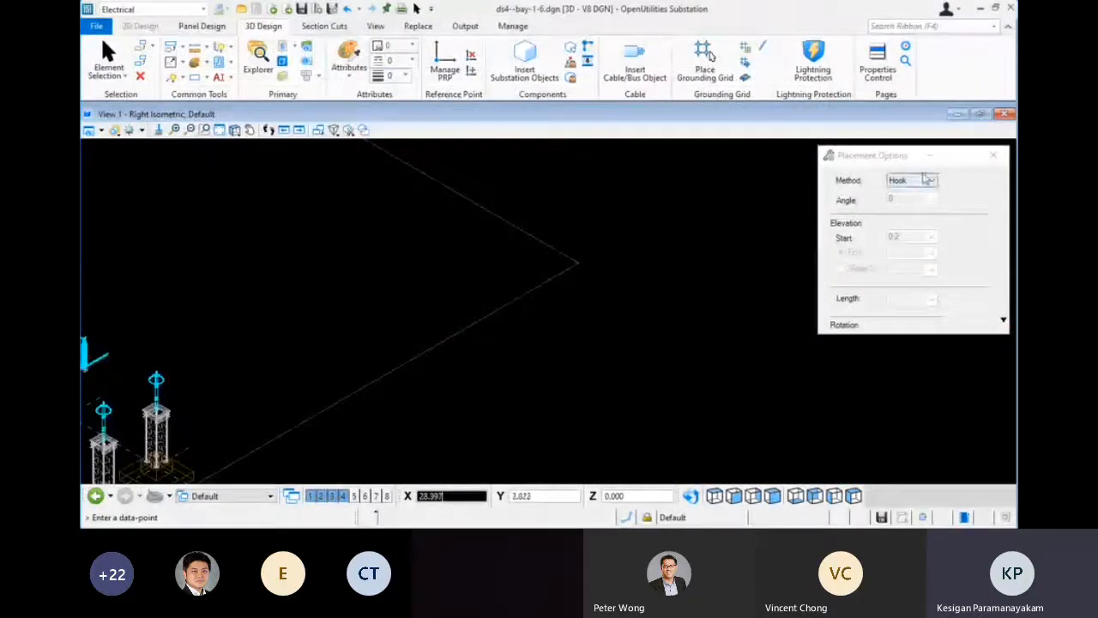
pyautogui.scroll(-3, 633, 312)
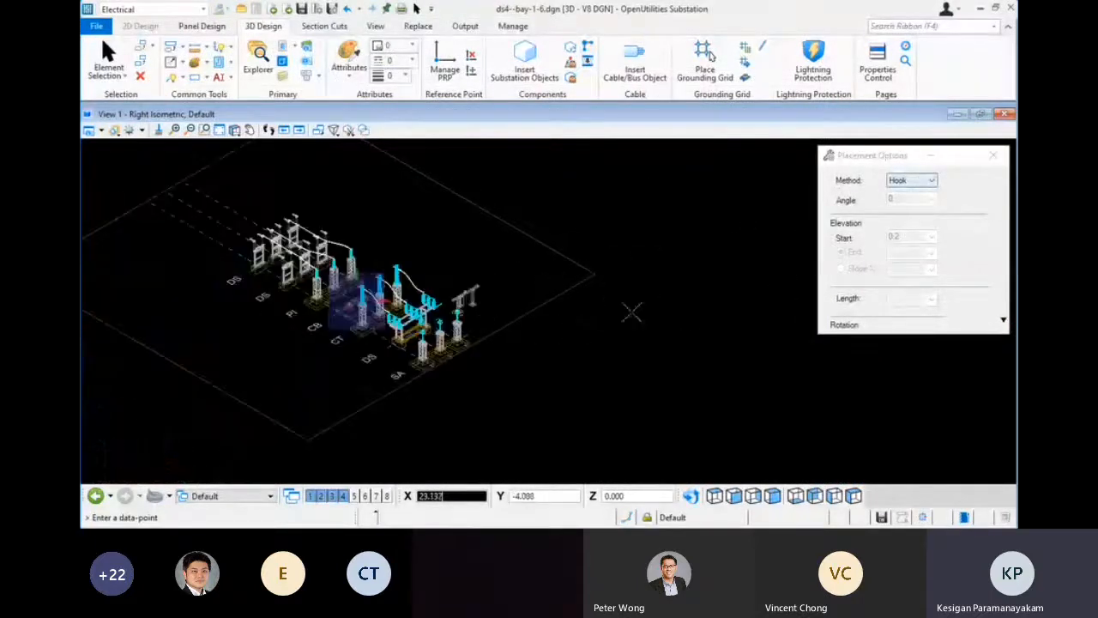
pyautogui.moveTo(632, 311); pyautogui.dragTo(360, 360, button='middle')
pyautogui.scroll(4, 522, 295)
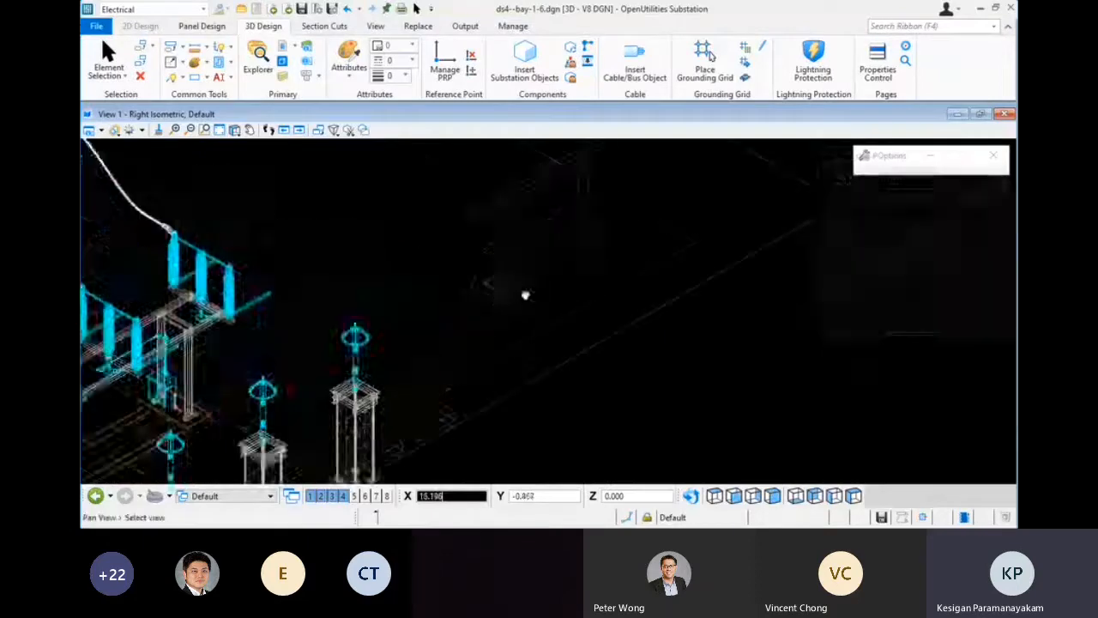
pyautogui.scroll(2, 703, 181)
pyautogui.scroll(1, 623, 269)
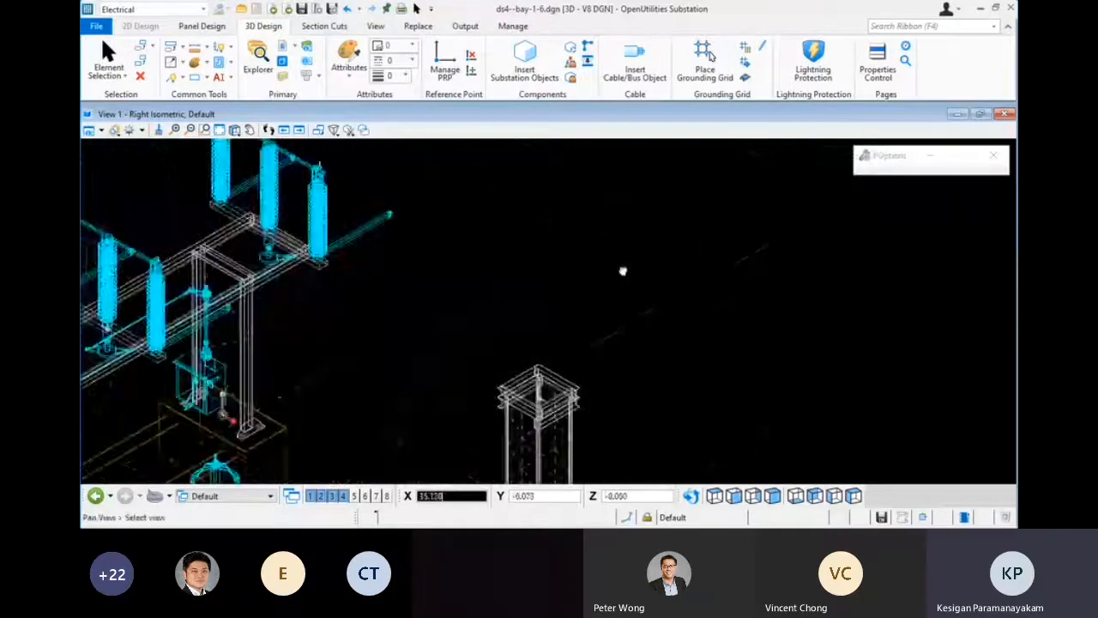
pyautogui.moveTo(625, 264); pyautogui.dragTo(588, 300, button='middle')
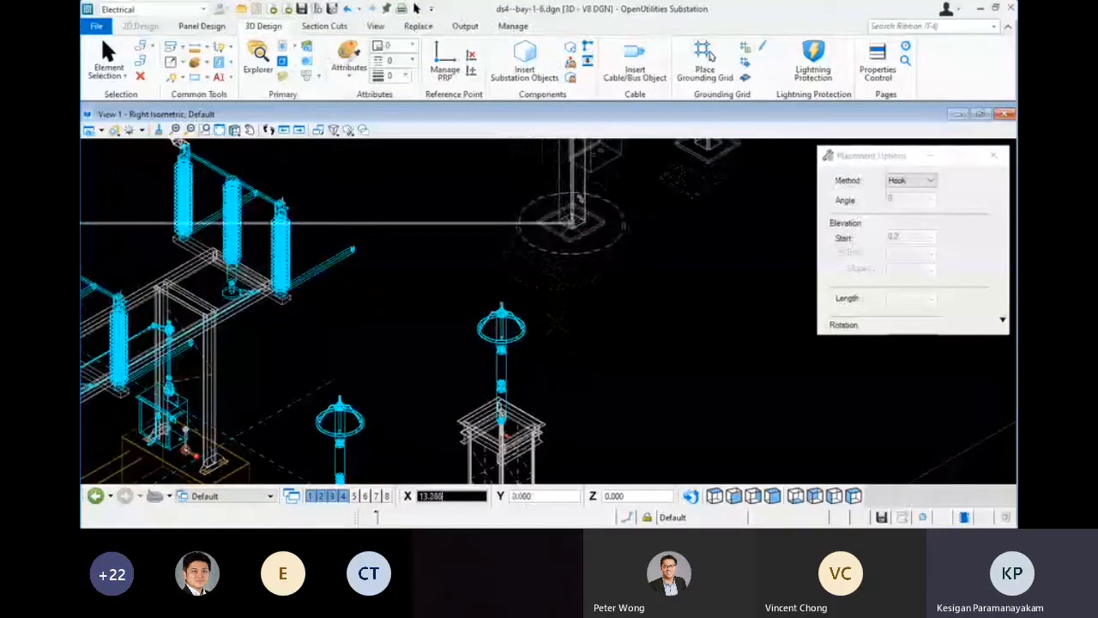
pyautogui.scroll(4, 556, 321)
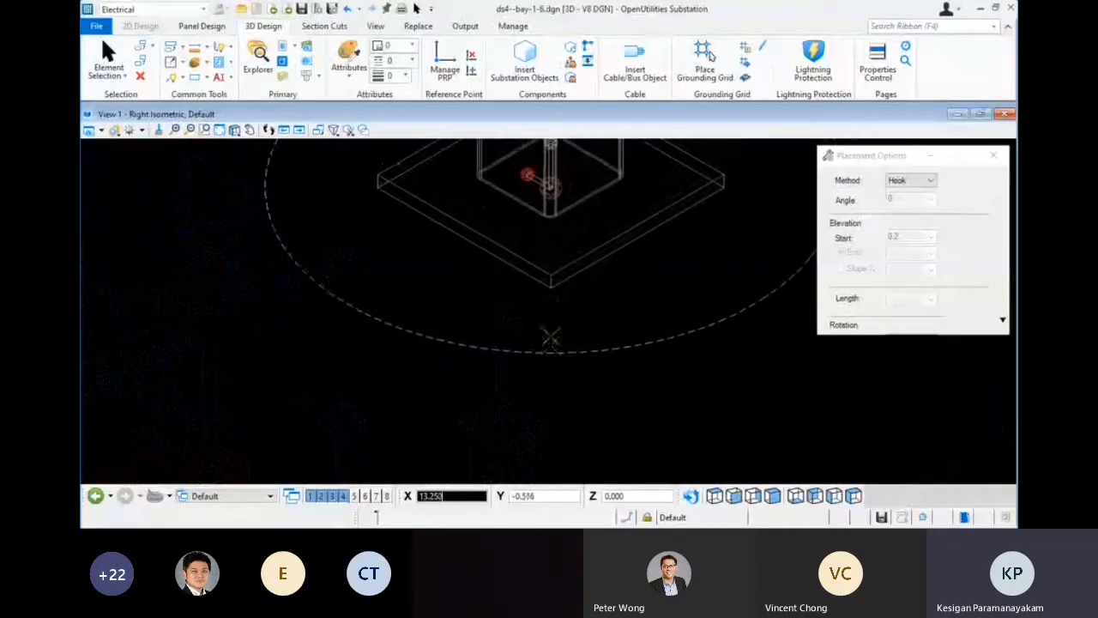
pyautogui.scroll(-6, 550, 339)
# Place the ST-6934 structure on the hook point of the foundation at the CB position and end the symbol insertion
pyautogui.moveTo(552, 312); pyautogui.dragTo(741, 321, button='middle')
pyautogui.moveTo(666, 175); pyautogui.dragTo(766, 313, button='middle')
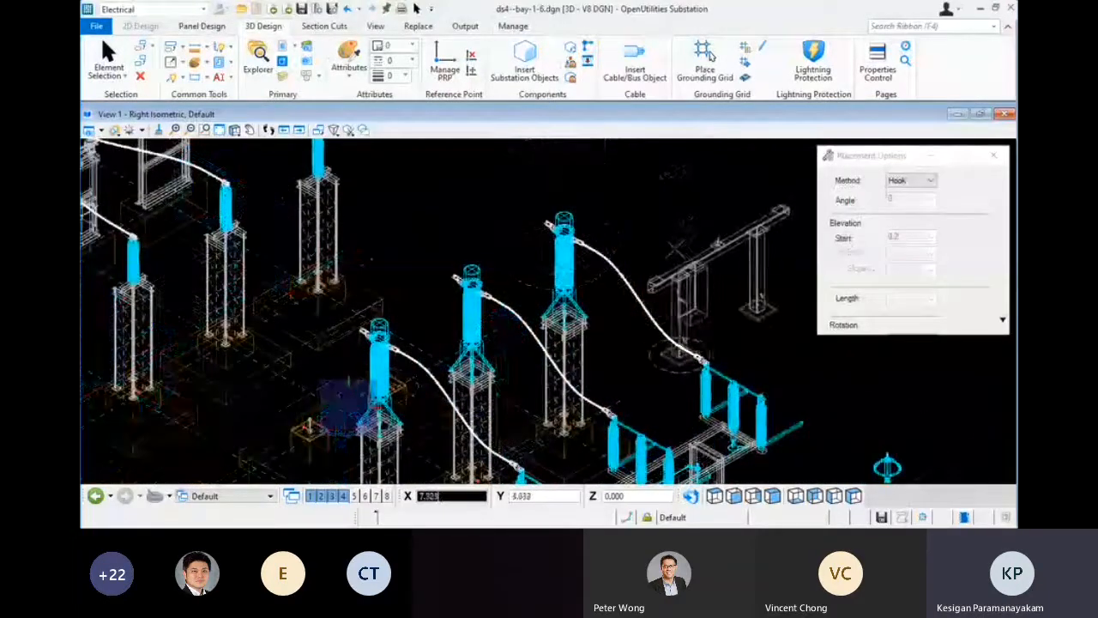
pyautogui.moveTo(632, 213); pyautogui.dragTo(671, 160, button='middle')
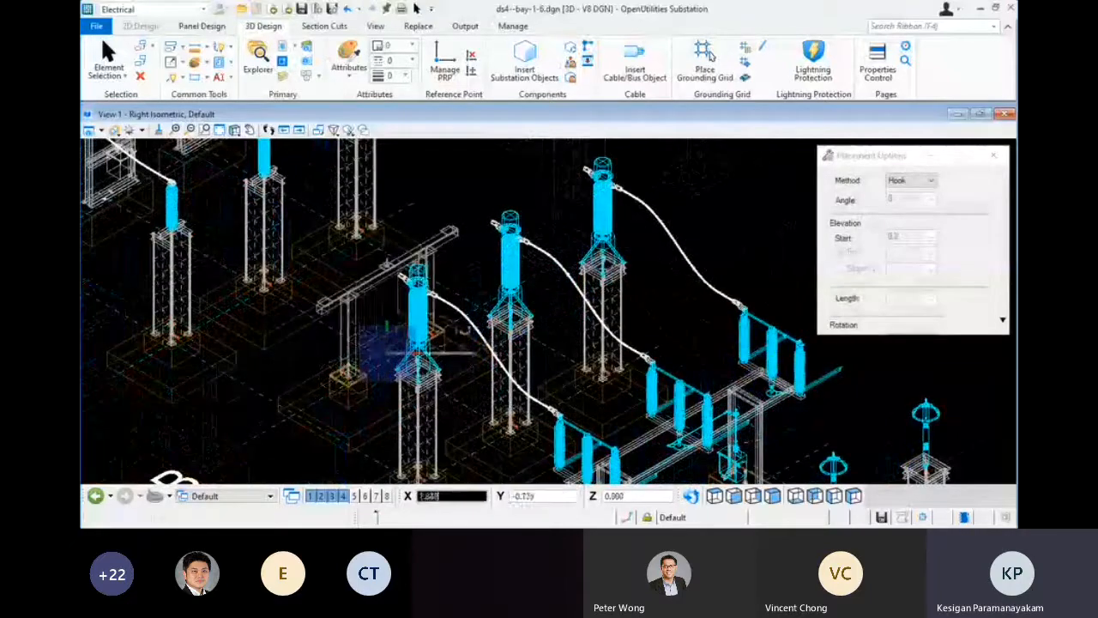
pyautogui.keyDown('shift'); pyautogui.moveTo(387, 352); pyautogui.dragTo(455, 352, button='middle'); pyautogui.keyUp('shift')
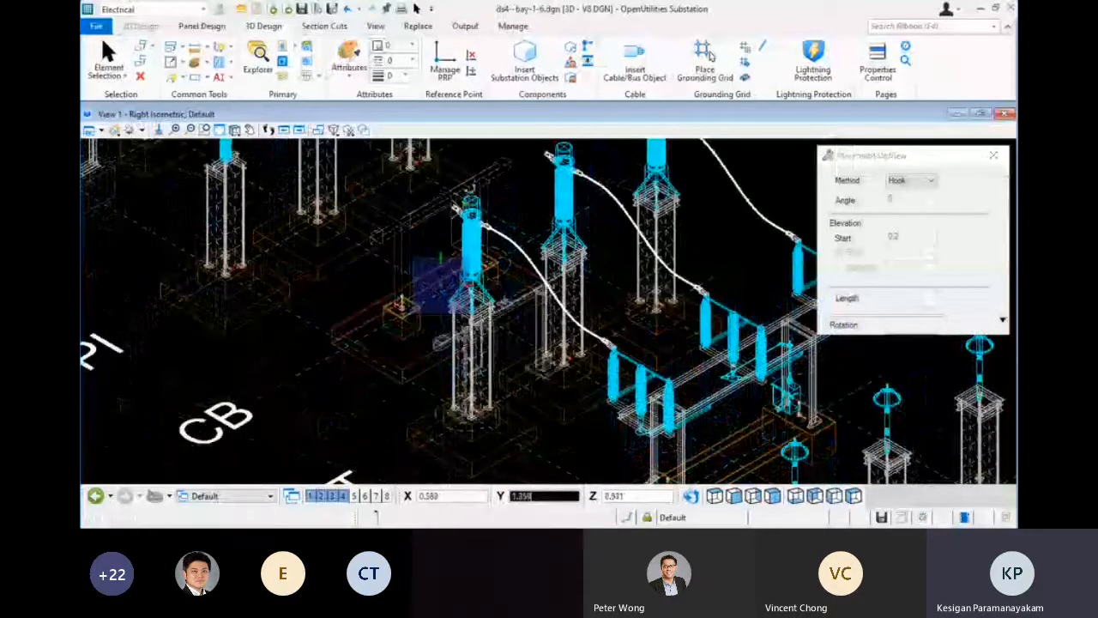
pyautogui.scroll(-3, 544, 365)
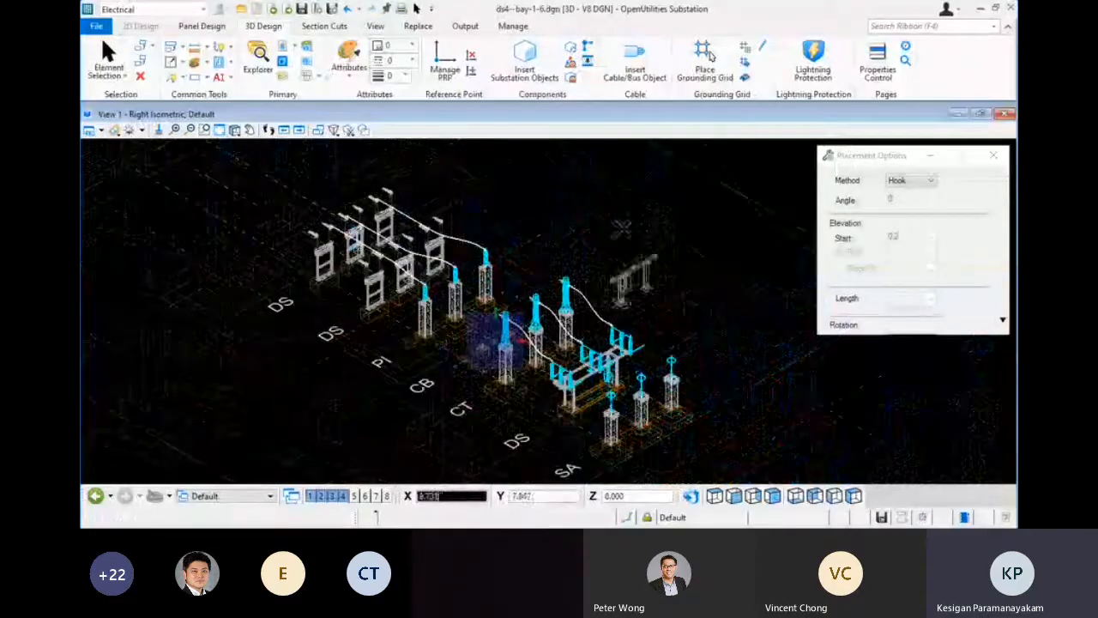
pyautogui.scroll(2, 647, 238)
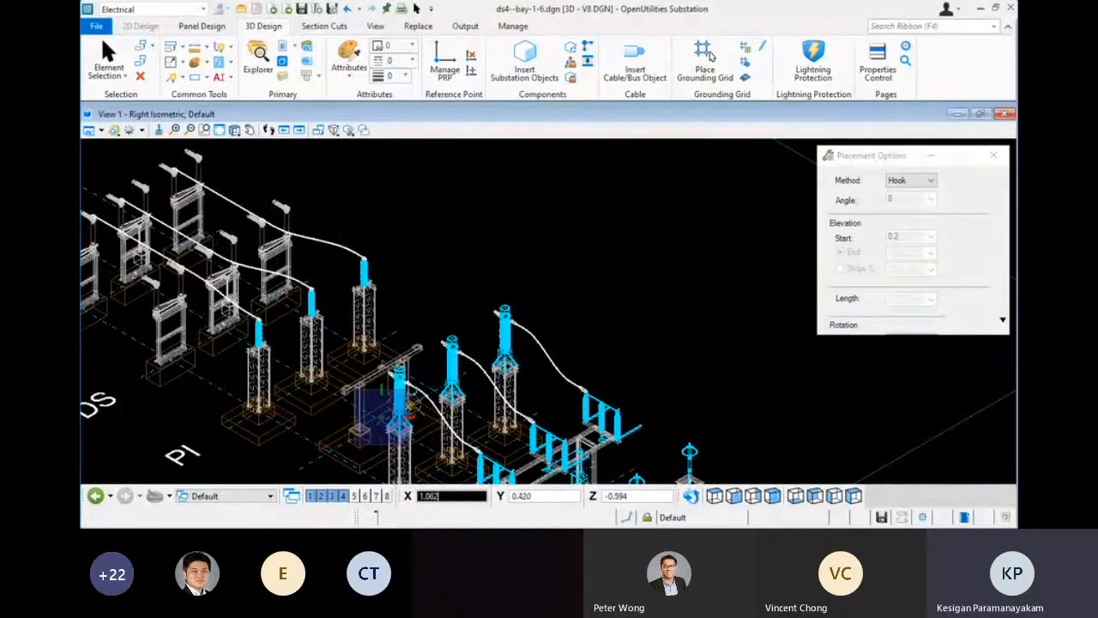
pyautogui.scroll(4, 434, 382)
pyautogui.scroll(3, 356, 416)
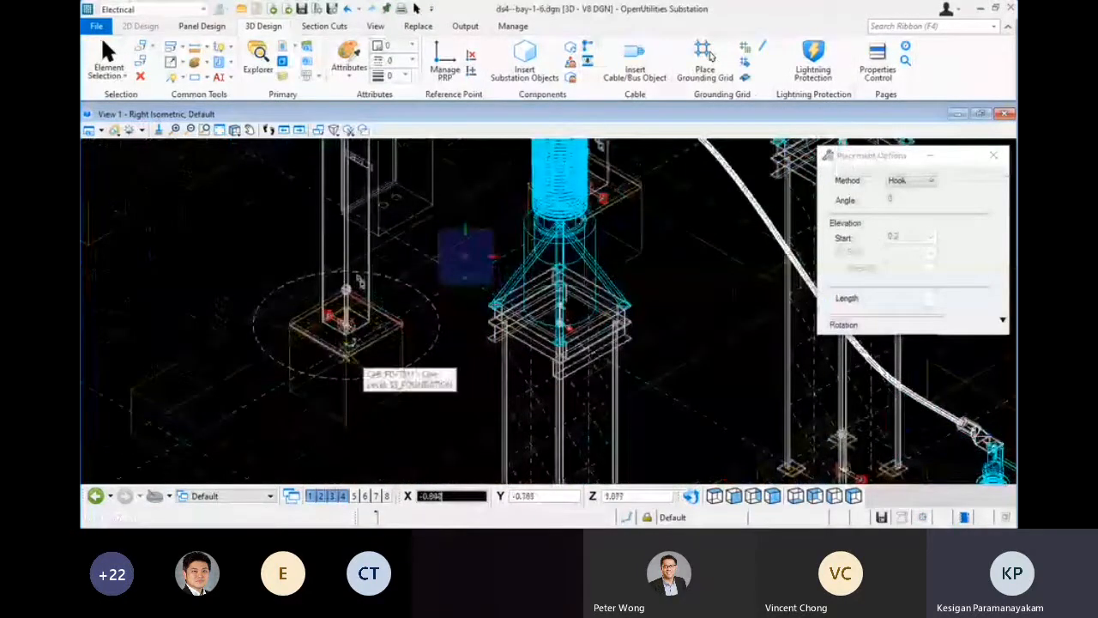
pyautogui.click(346, 326)
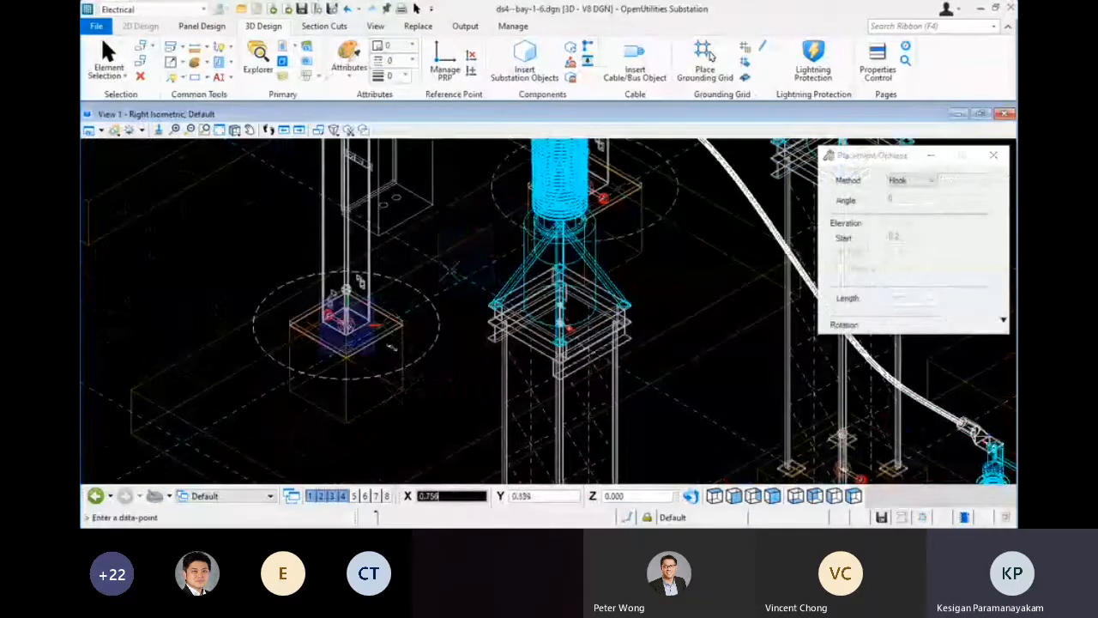
pyautogui.scroll(-2, 451, 336)
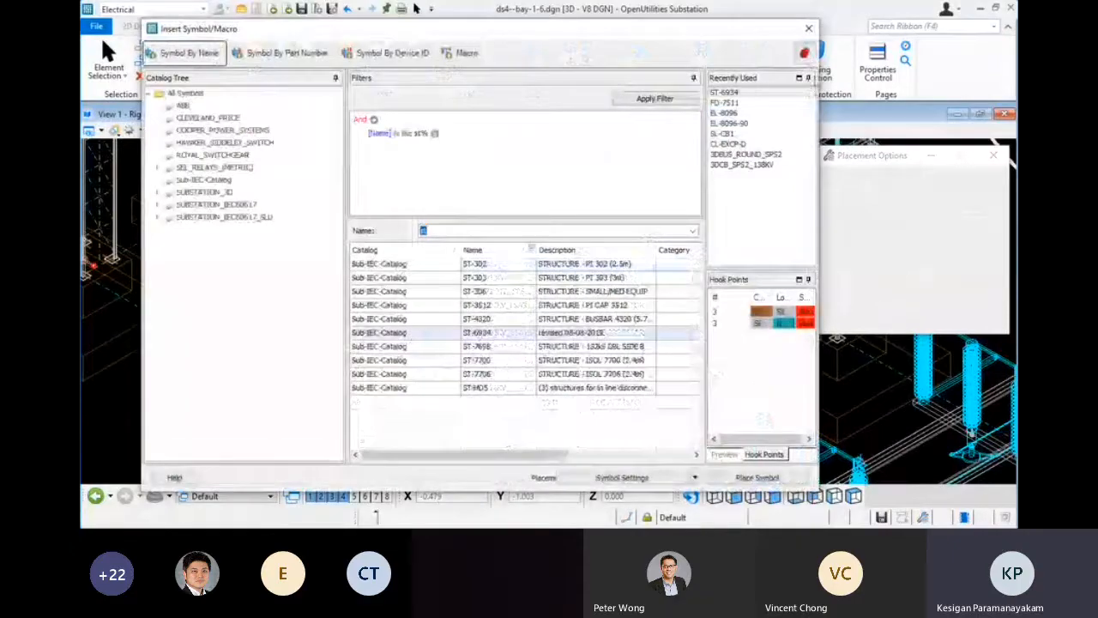
pyautogui.click(815, 34)
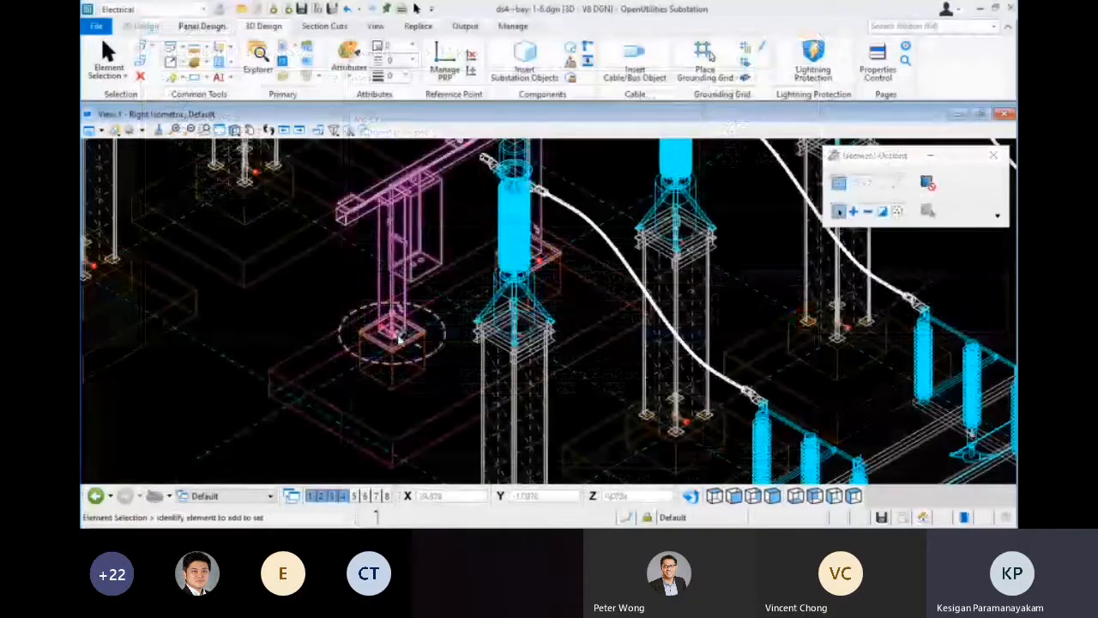
# Insert the existing BAY-1 device CB1 (EL-8096) by its device ID, hooked onto the structure at the CB position
pyautogui.moveTo(472, 278); pyautogui.dragTo(447, 345, button='middle')
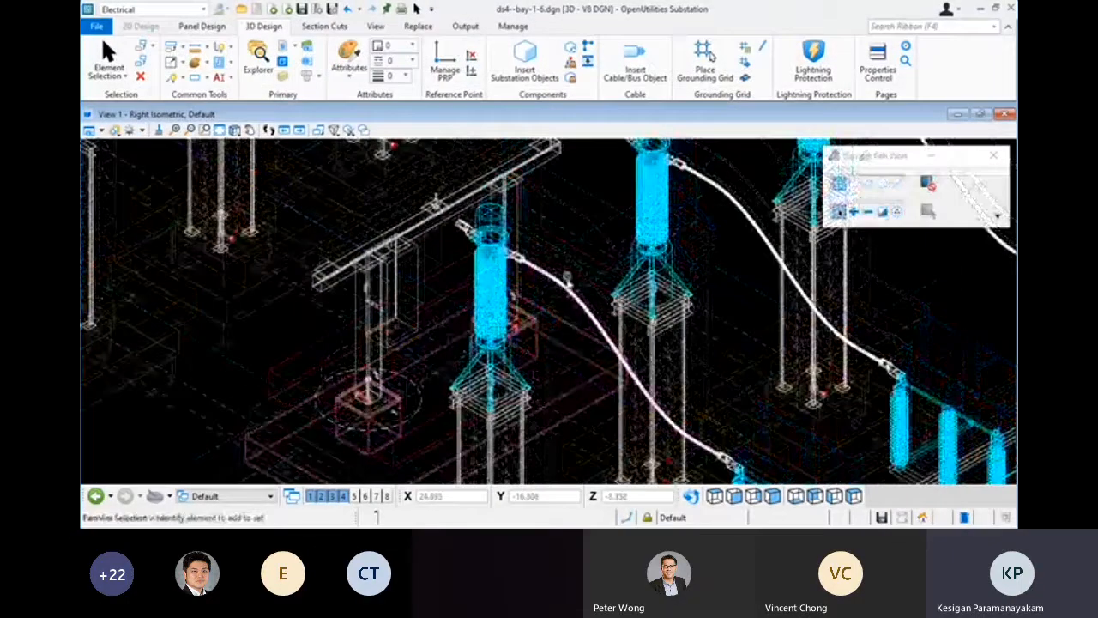
pyautogui.keyDown('shift'); pyautogui.moveTo(500, 403); pyautogui.dragTo(455, 410, button='middle'); pyautogui.keyUp('shift')
pyautogui.scroll(-2, 538, 324)
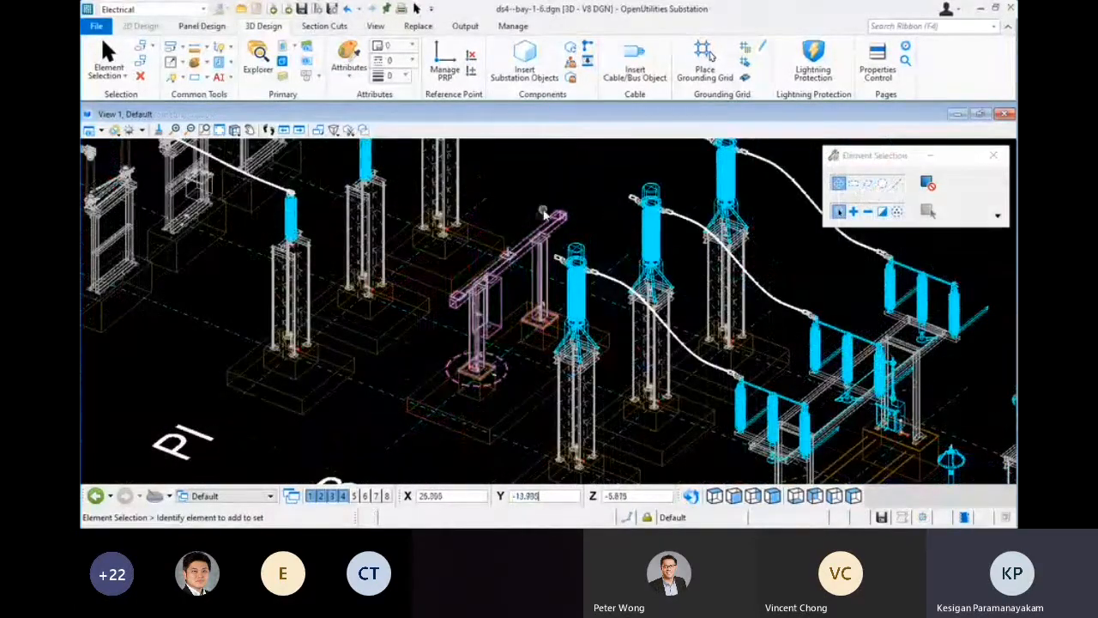
pyautogui.click(527, 75)
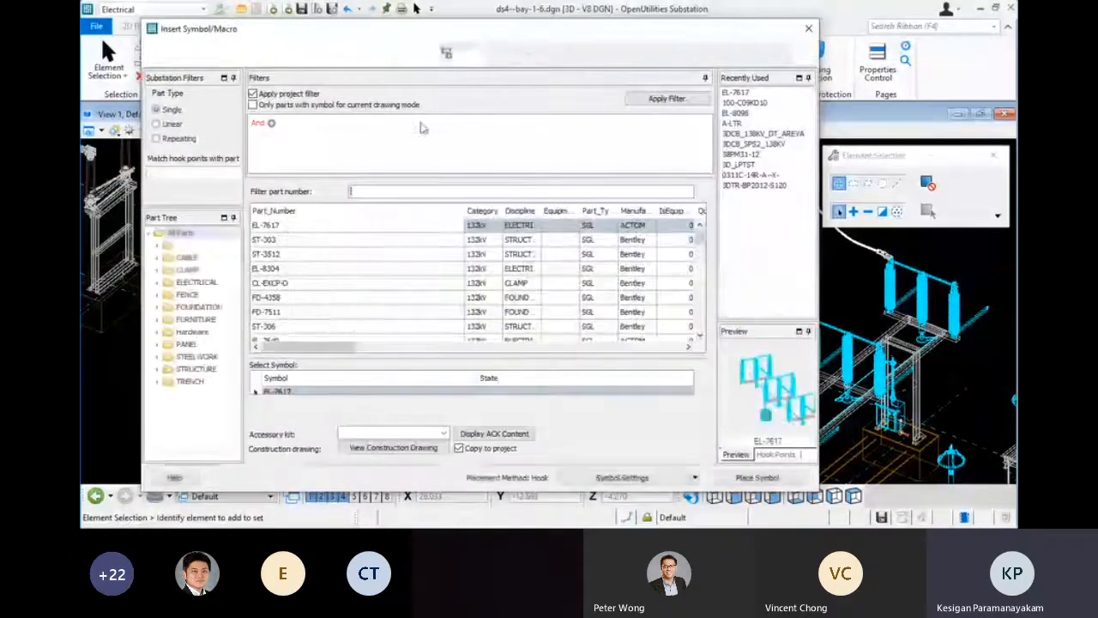
pyautogui.click(403, 53)
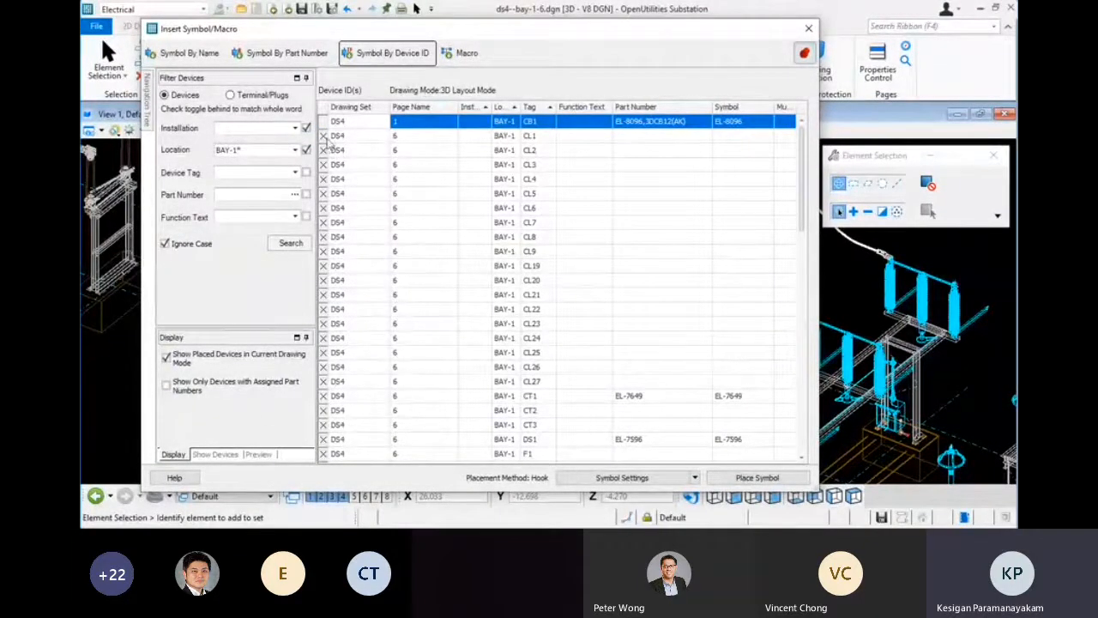
pyautogui.scroll(-5, 332, 258)
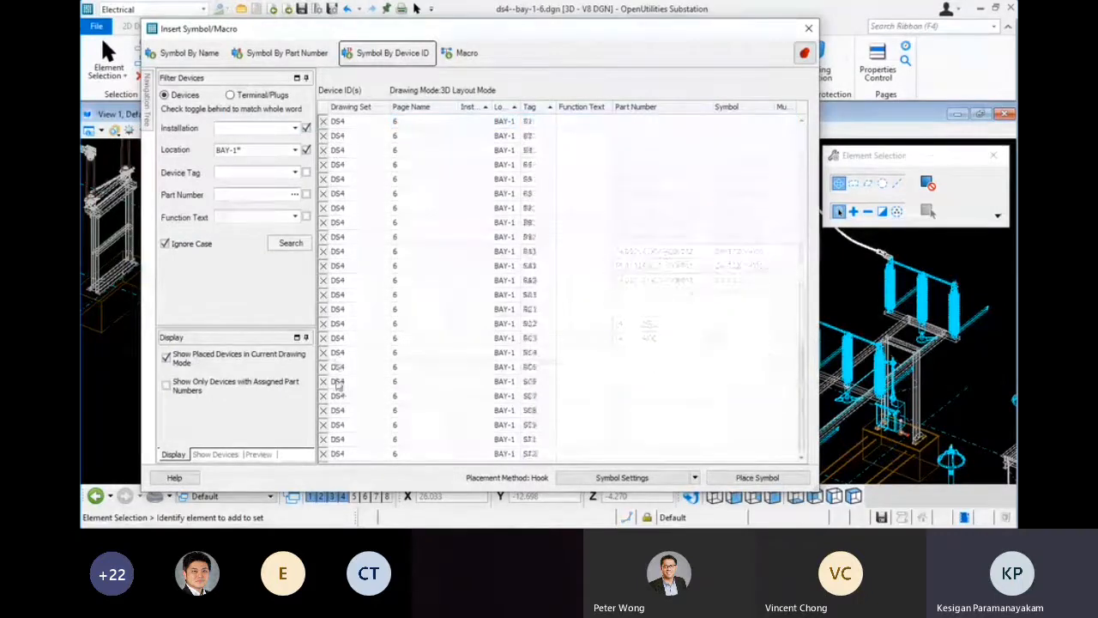
pyautogui.scroll(5, 338, 390)
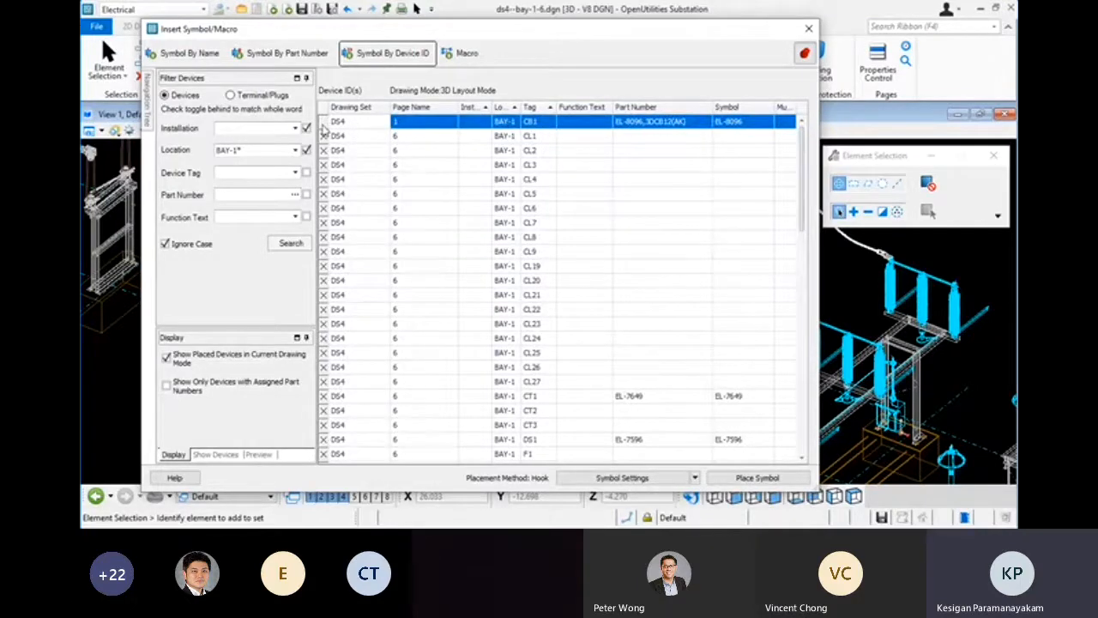
pyautogui.doubleClick(361, 126)
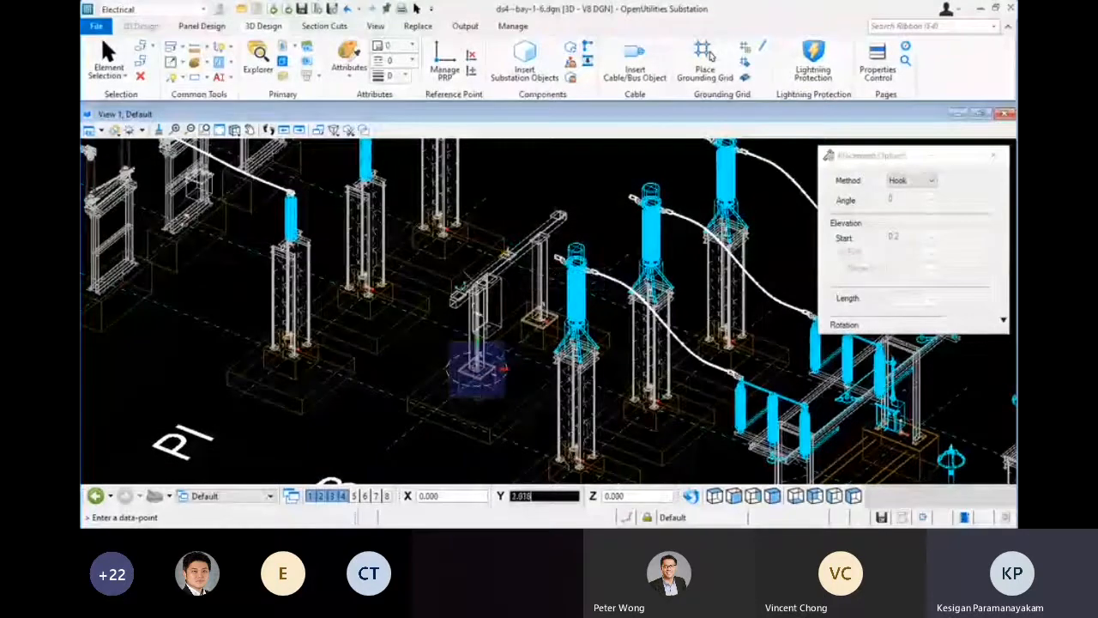
pyautogui.click(477, 369)
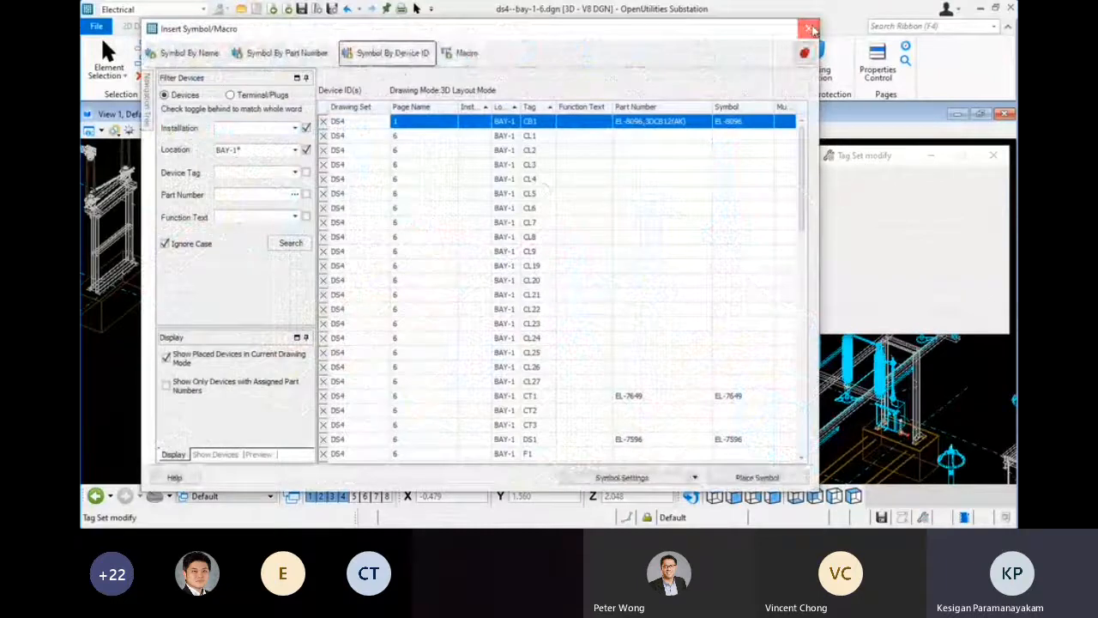
pyautogui.click(810, 30)
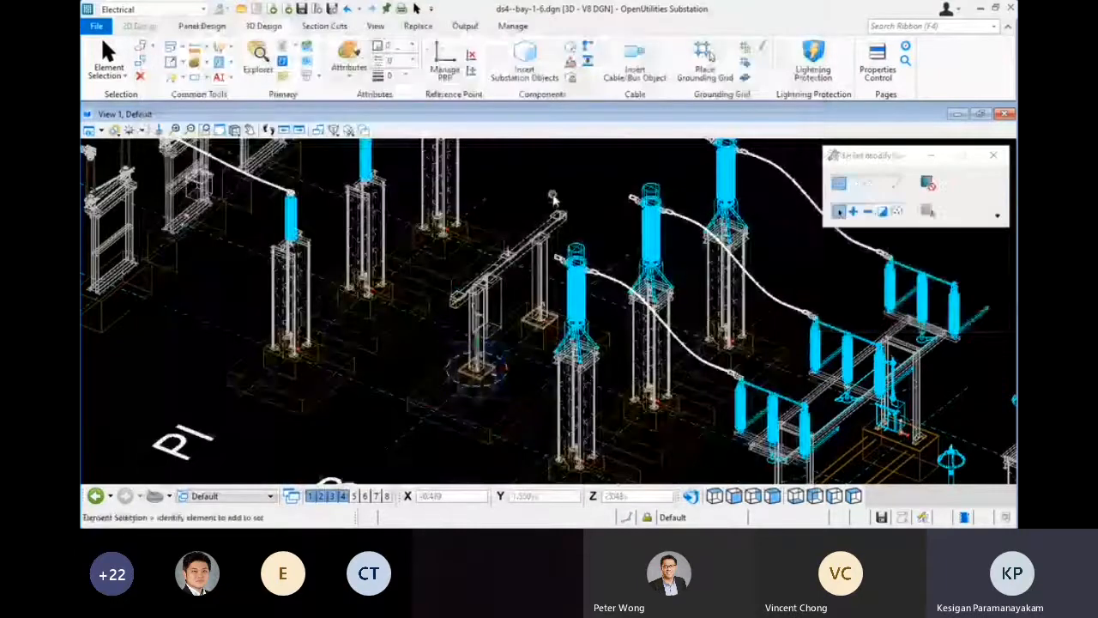
# Delete the rear-phase conductor that connects the clamps of the two neighbouring DS positions
pyautogui.scroll(-5, 553, 199)
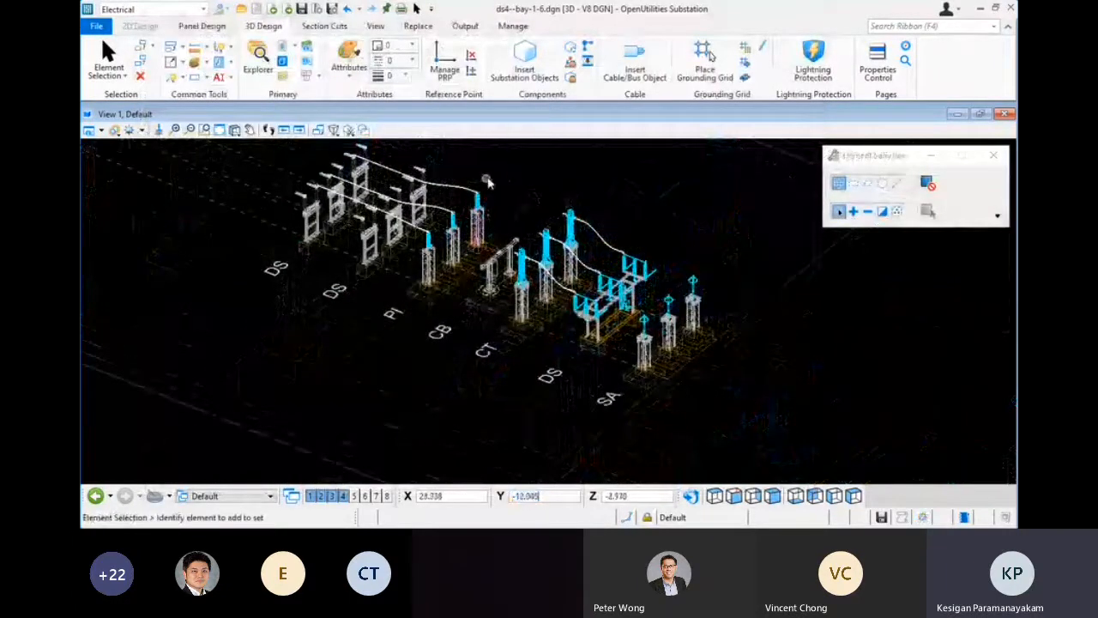
pyautogui.scroll(6, 433, 159)
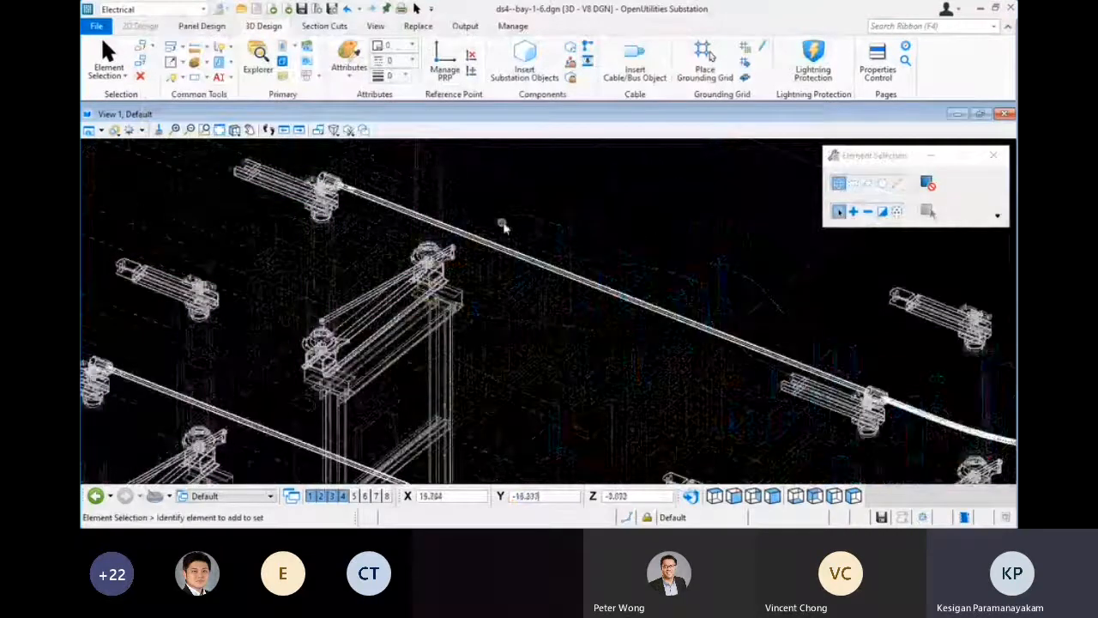
pyautogui.moveTo(536, 218); pyautogui.dragTo(578, 248, button='middle')
pyautogui.click(531, 290)
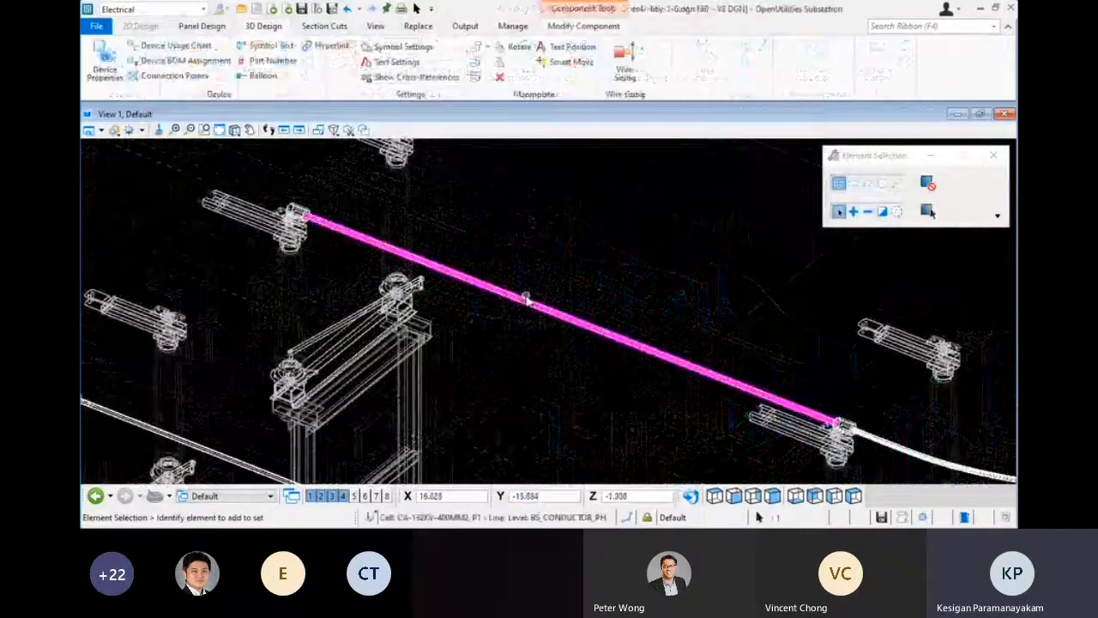
pyautogui.press('Delete')
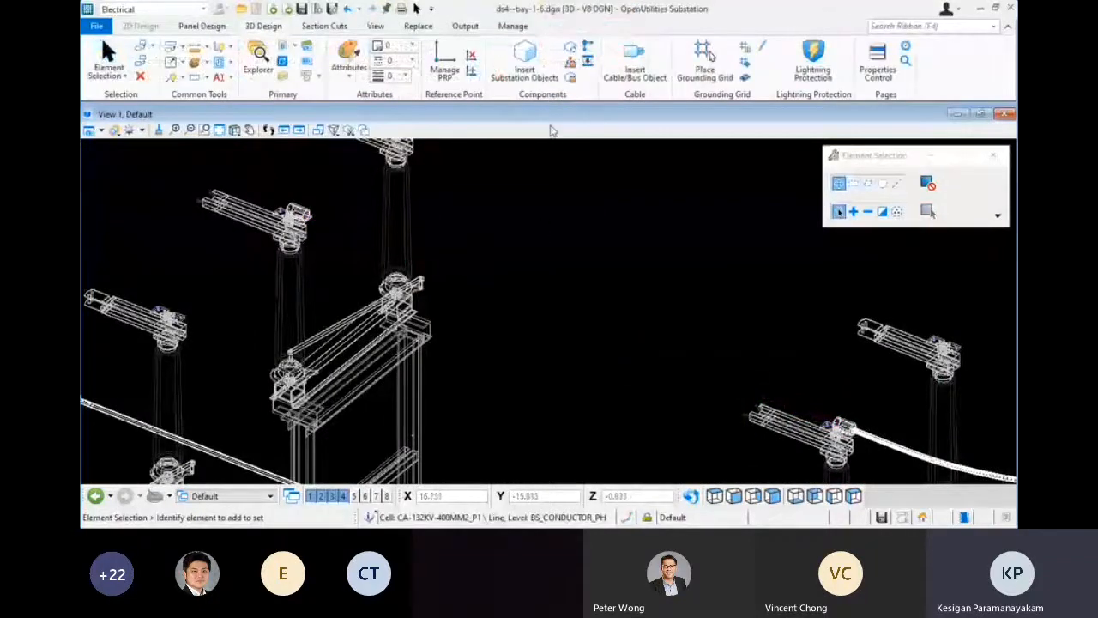
# Start inserting the cable part CA-400MM2 with symbol CA-132KV-400MM2_P1, using Hook placement on level BS_CONDUCTOR_PHASE_A
pyautogui.click(635, 62)
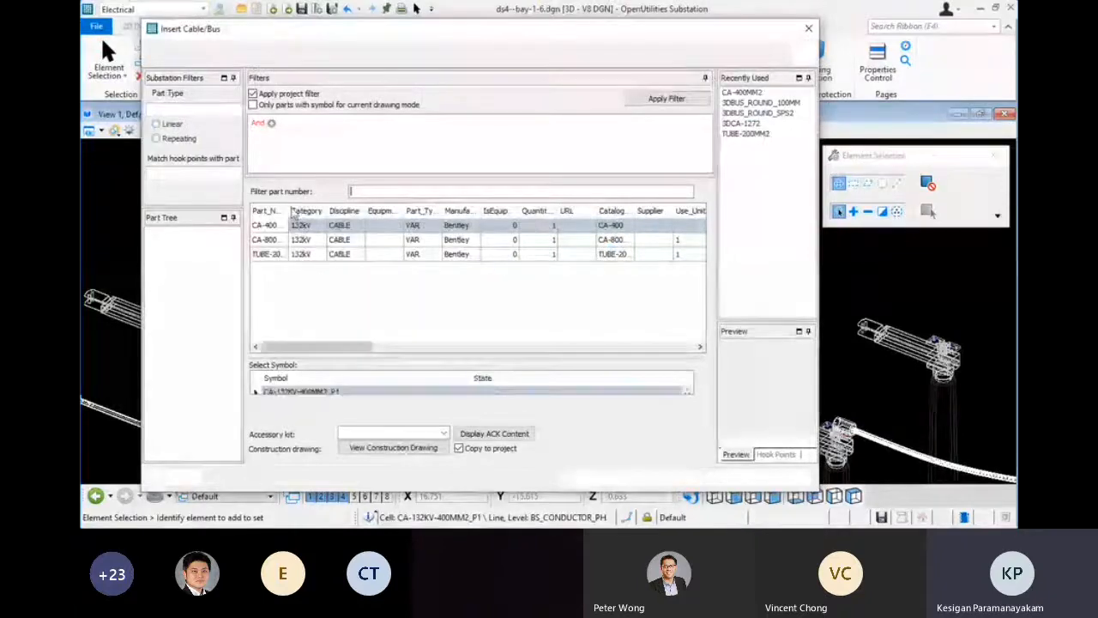
pyautogui.click(286, 224)
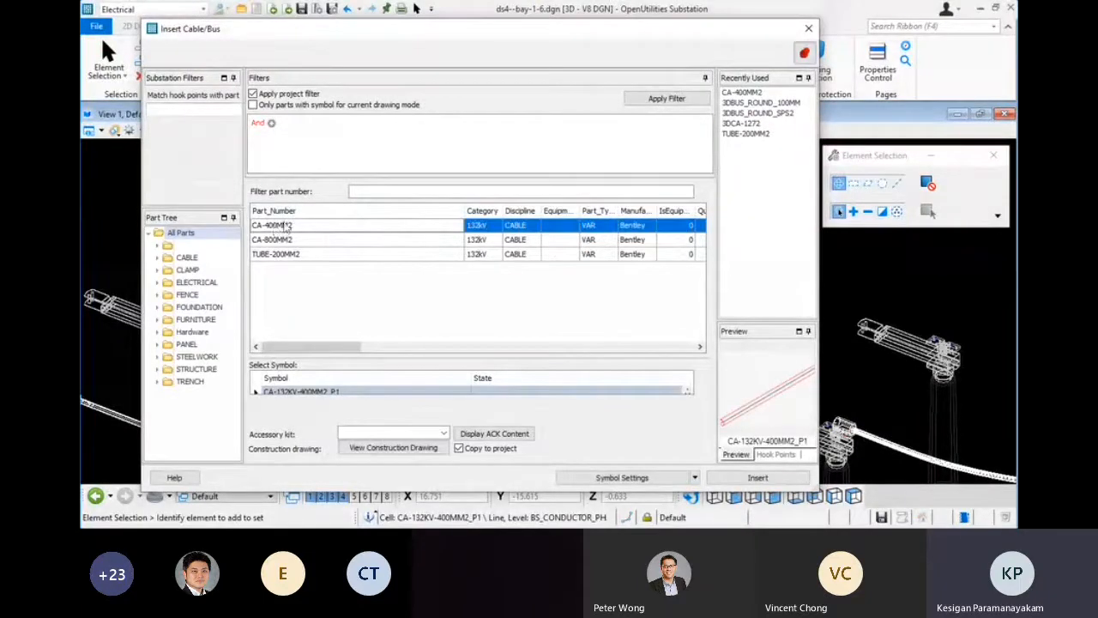
pyautogui.doubleClick(278, 228)
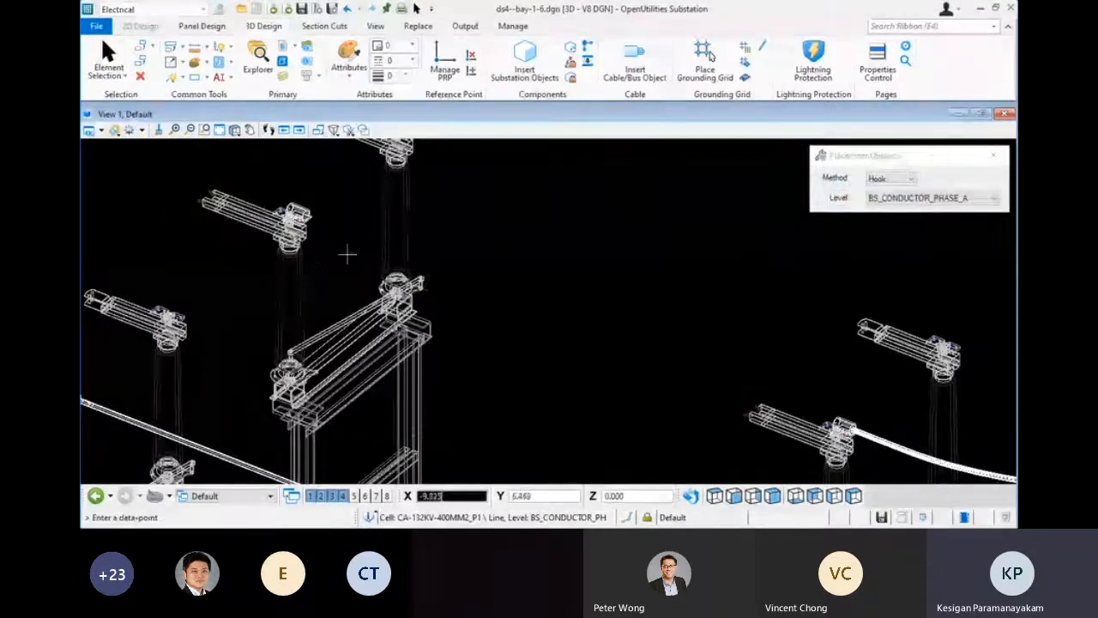
# Define the rear-phase conductor path between the clamp hook points of the two neighbouring DS positions and accept it
pyautogui.scroll(-3, 397, 283)
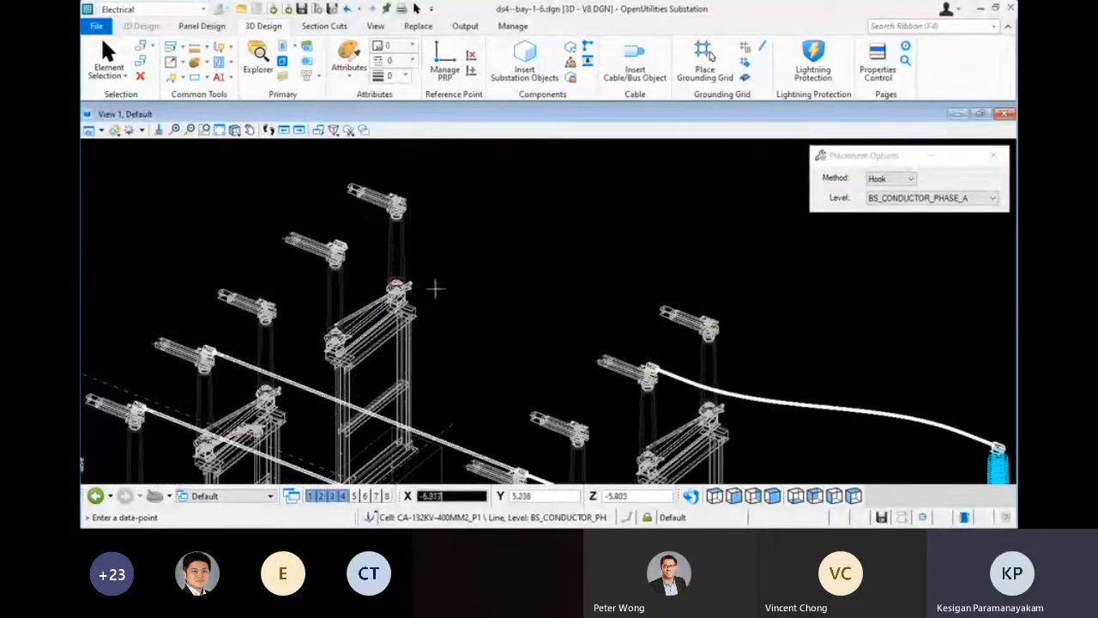
pyautogui.scroll(5, 338, 227)
pyautogui.scroll(2, 338, 227)
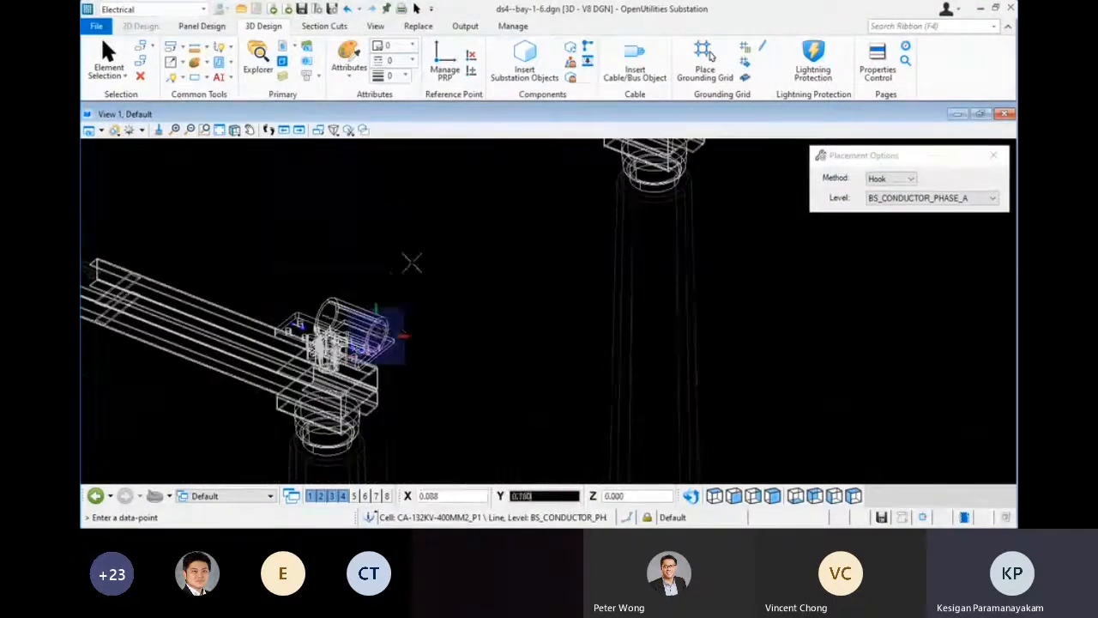
pyautogui.scroll(-4, 411, 263)
pyautogui.scroll(4, 415, 282)
pyautogui.scroll(-4, 492, 244)
pyautogui.scroll(-3, 685, 321)
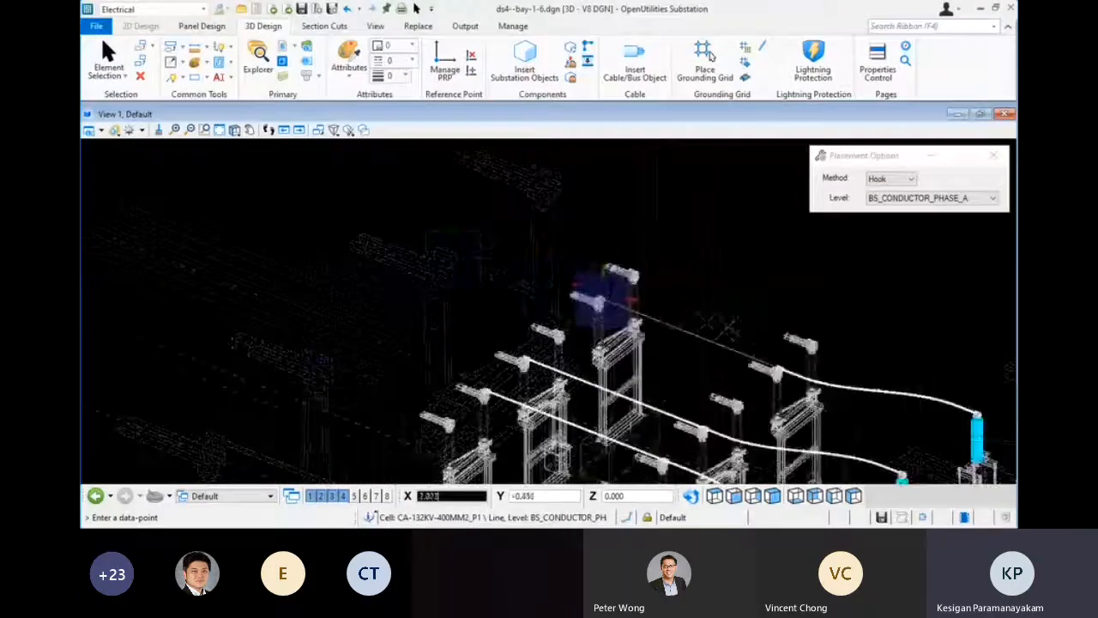
pyautogui.scroll(5, 764, 343)
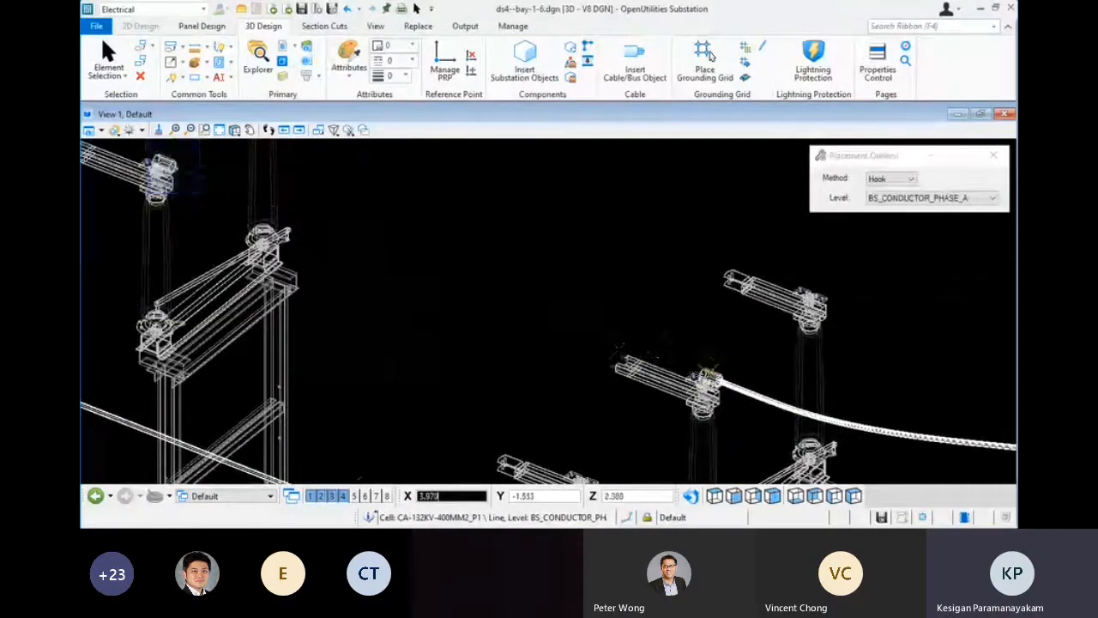
pyautogui.scroll(3, 703, 377)
pyautogui.scroll(-4, 703, 377)
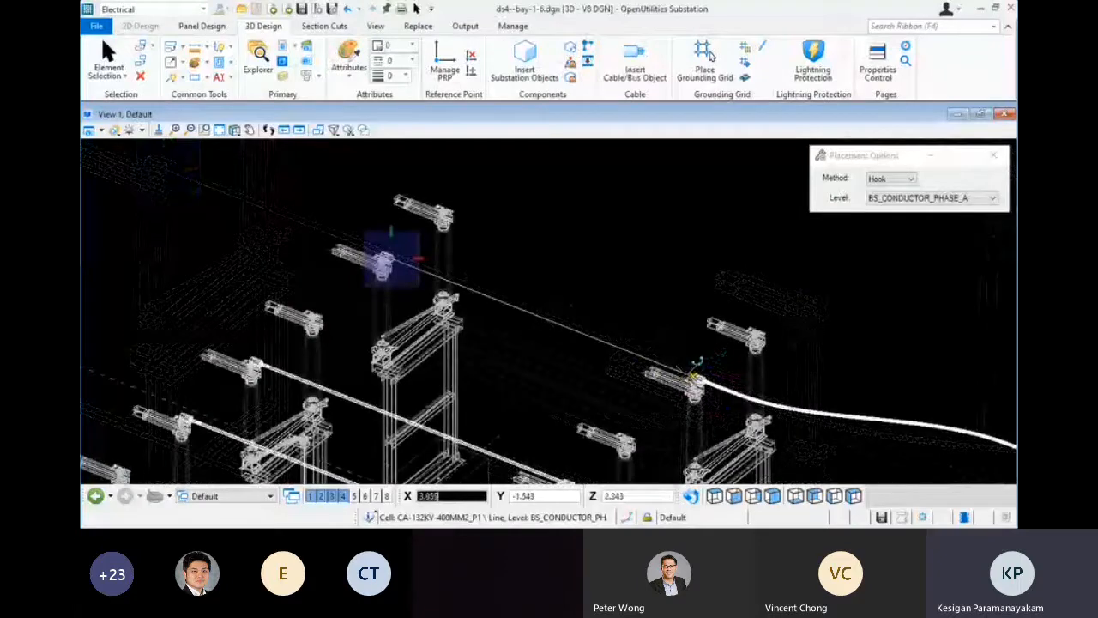
pyautogui.click(676, 323)
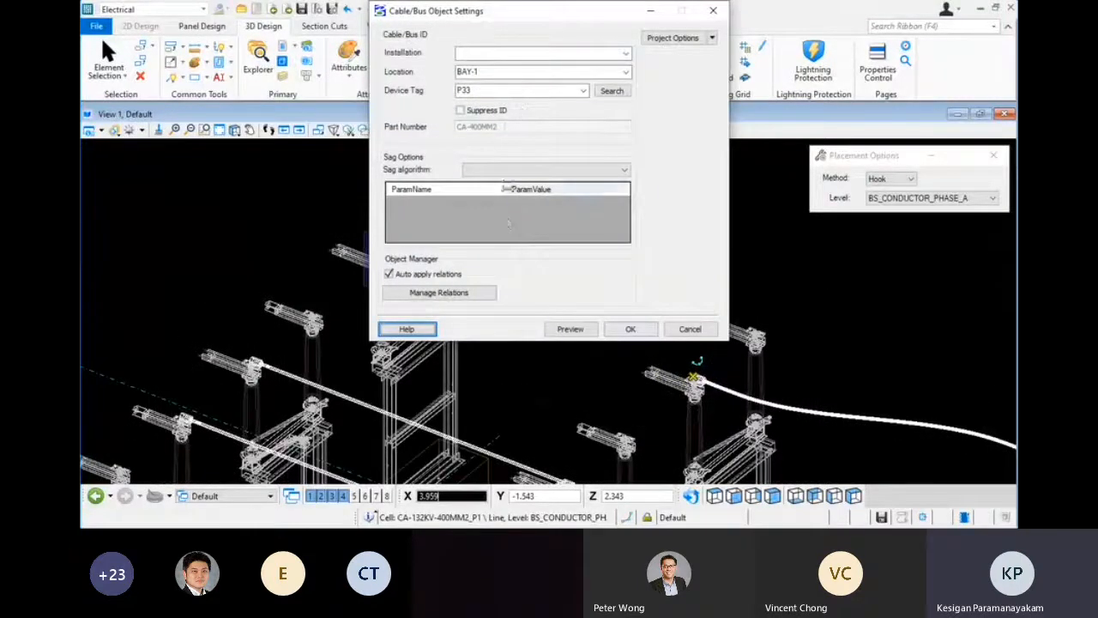
# Give the BAY-1 conductor P33 a Spline Sag with an offset of 0.2, preview the curve and place it
pyautogui.click(523, 171)
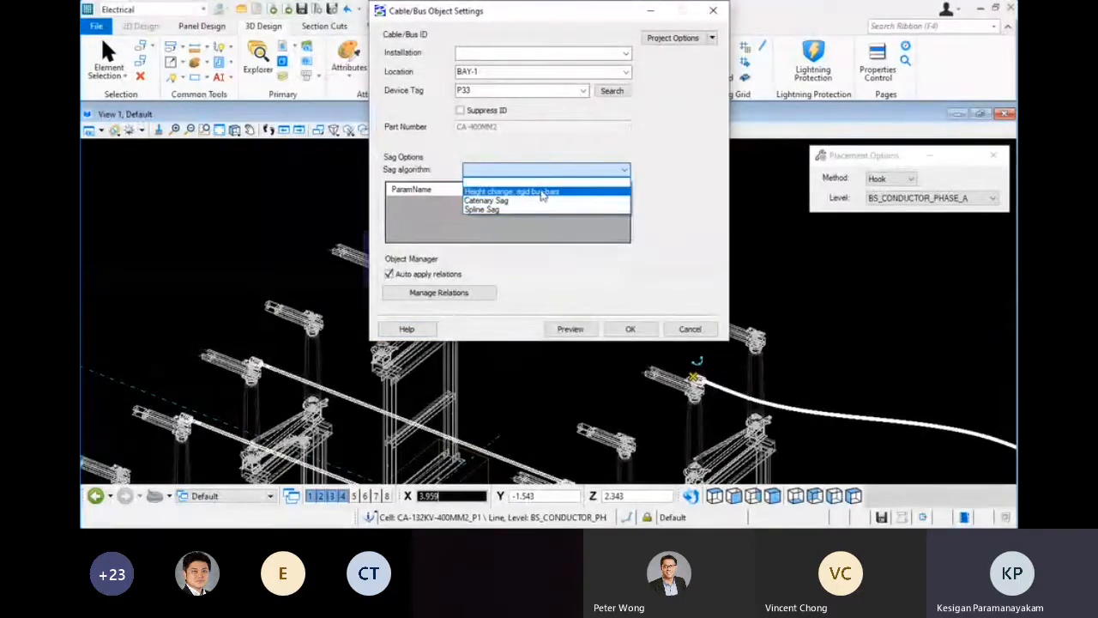
pyautogui.click(483, 209)
pyautogui.click(521, 209)
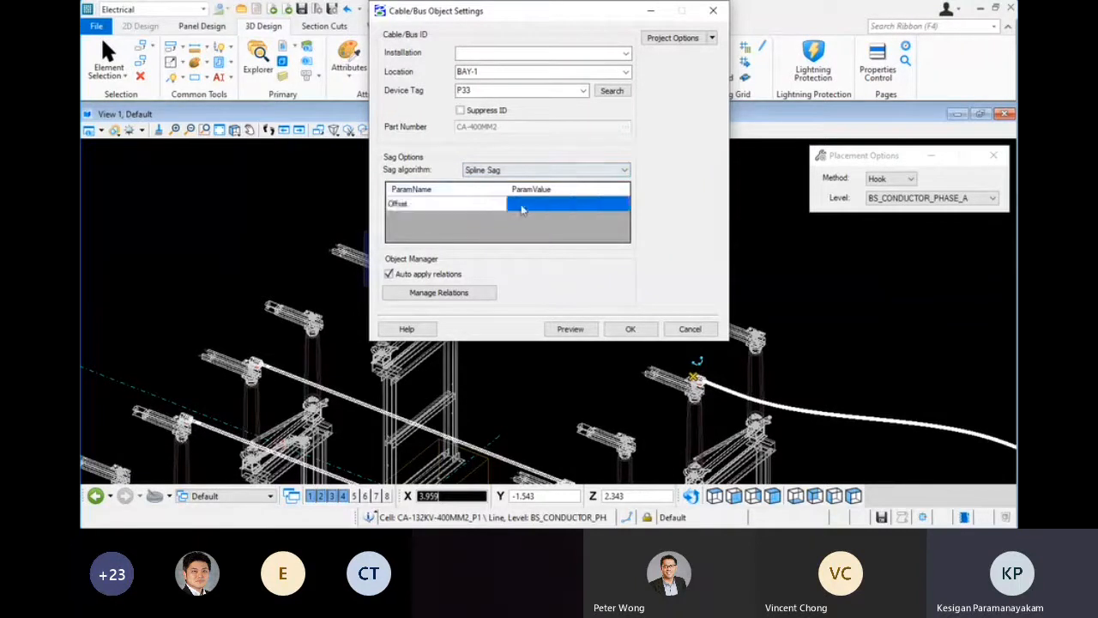
pyautogui.click(521, 204)
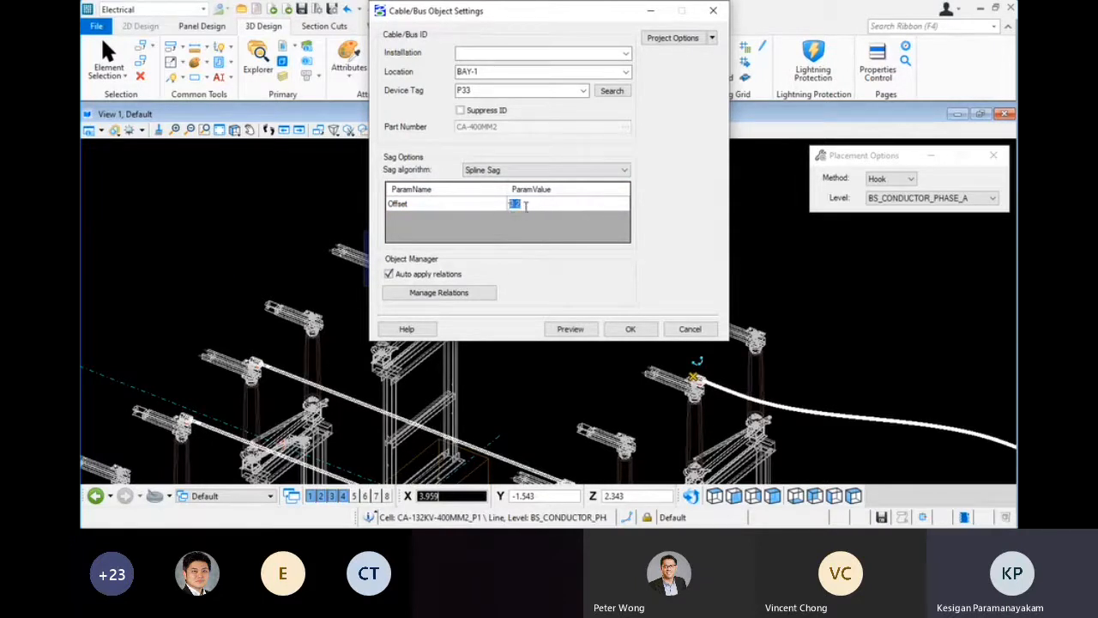
pyautogui.write('0.2')
pyautogui.click(571, 329)
pyautogui.click(629, 328)
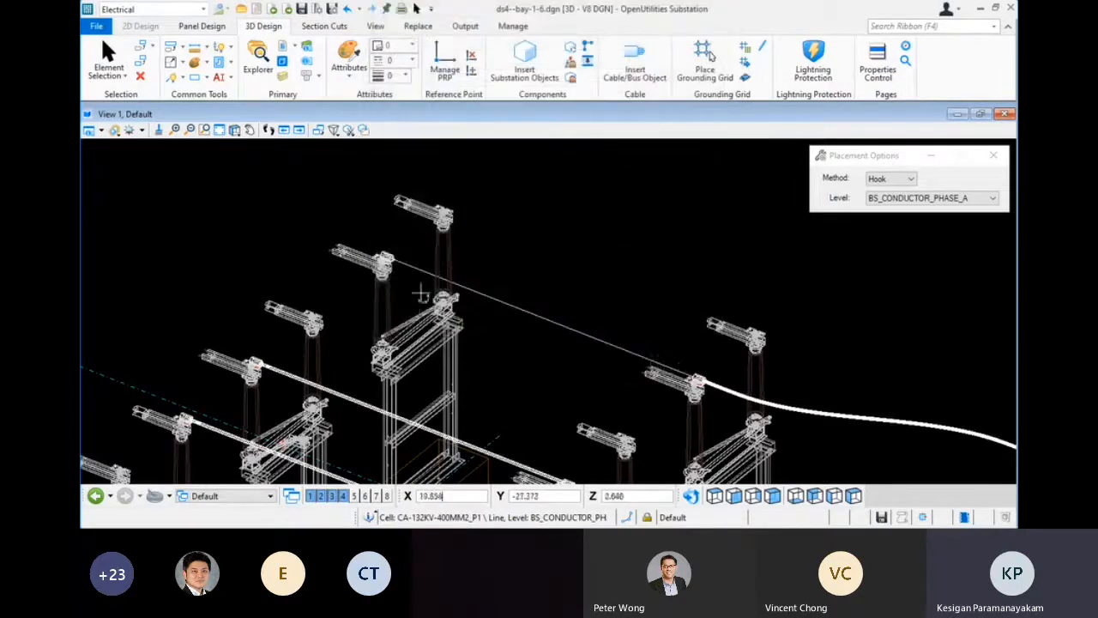
pyautogui.rightClick(561, 274)
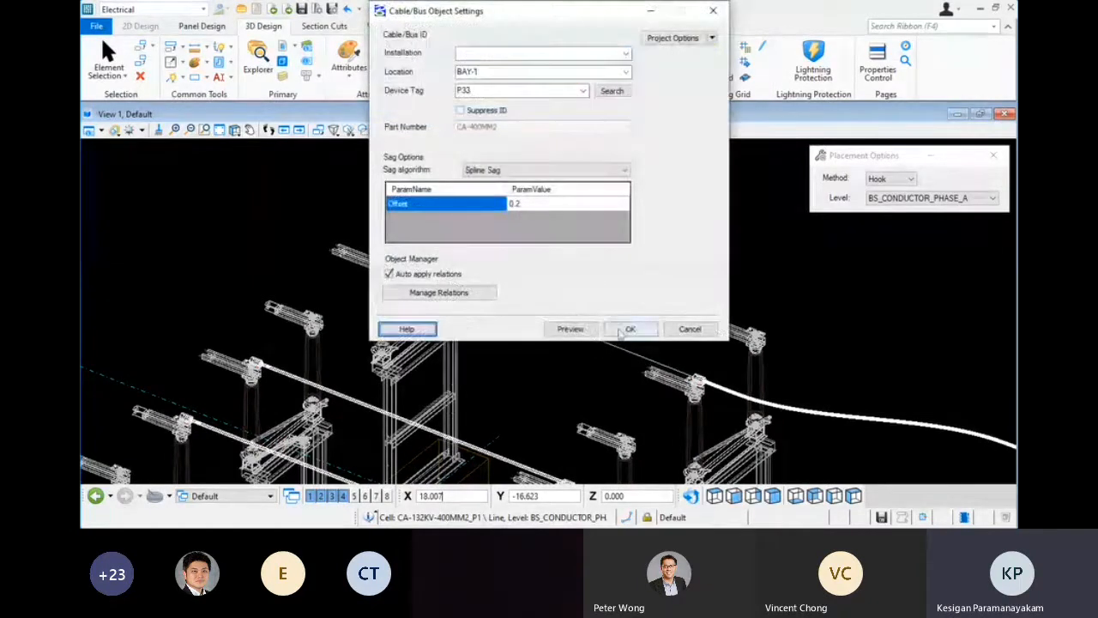
pyautogui.click(624, 330)
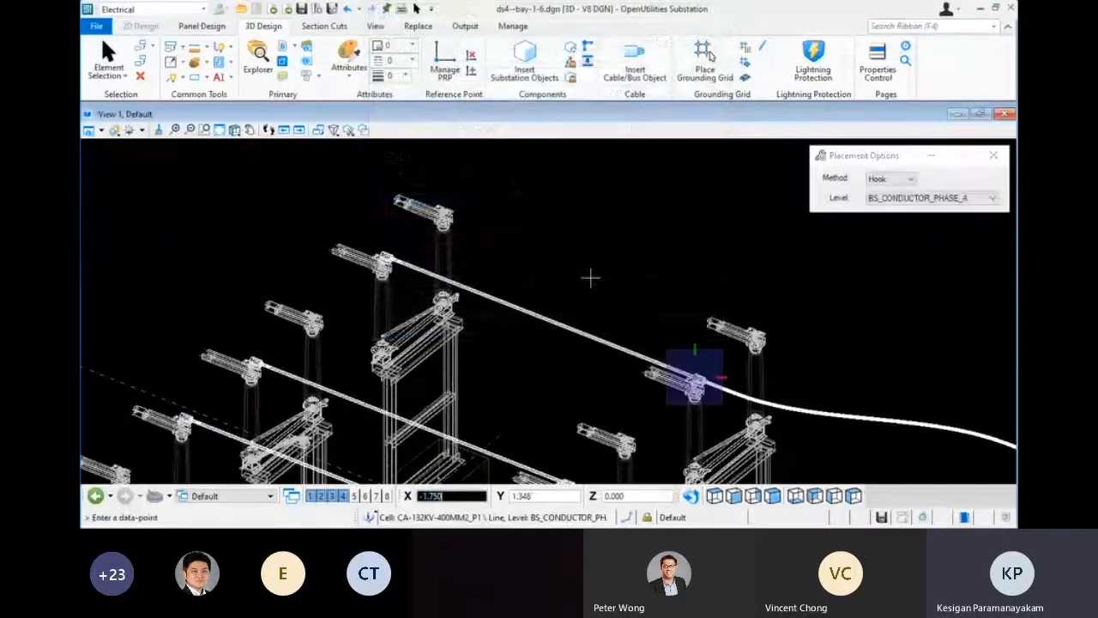
# End the cable insertion and check the part quantity in the device properties of the new rear-phase conductor
pyautogui.click(634, 60)
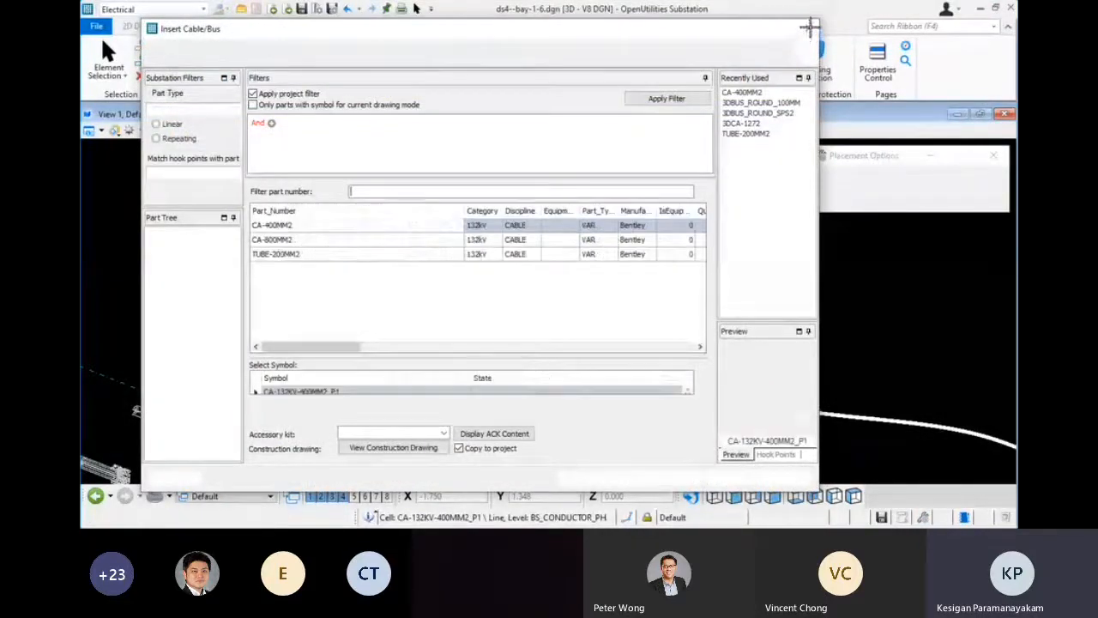
pyautogui.click(808, 30)
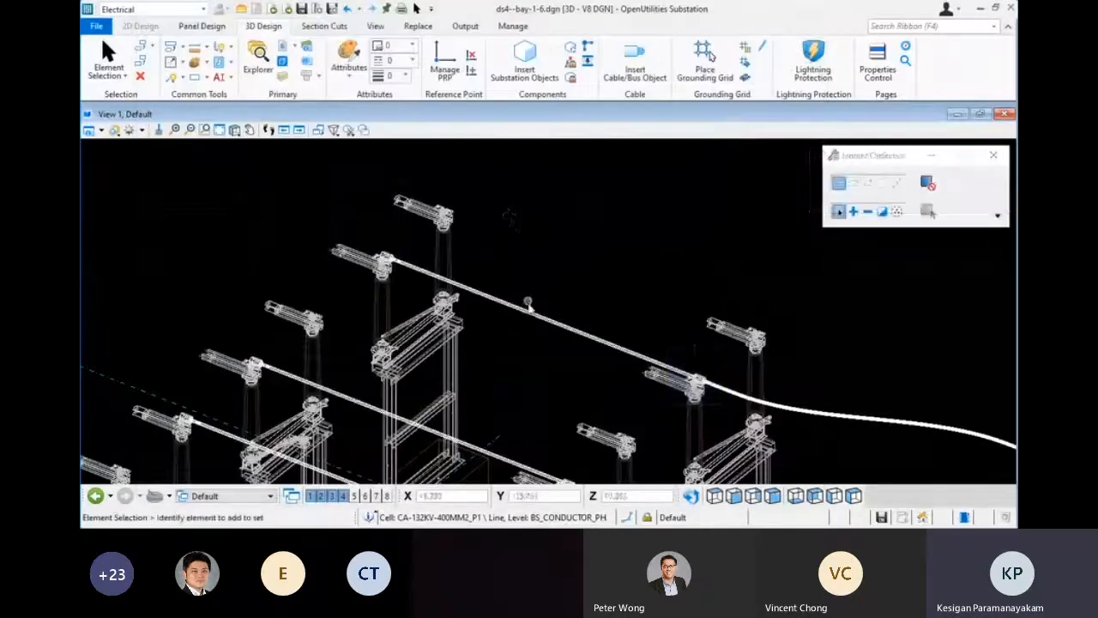
pyautogui.click(529, 304)
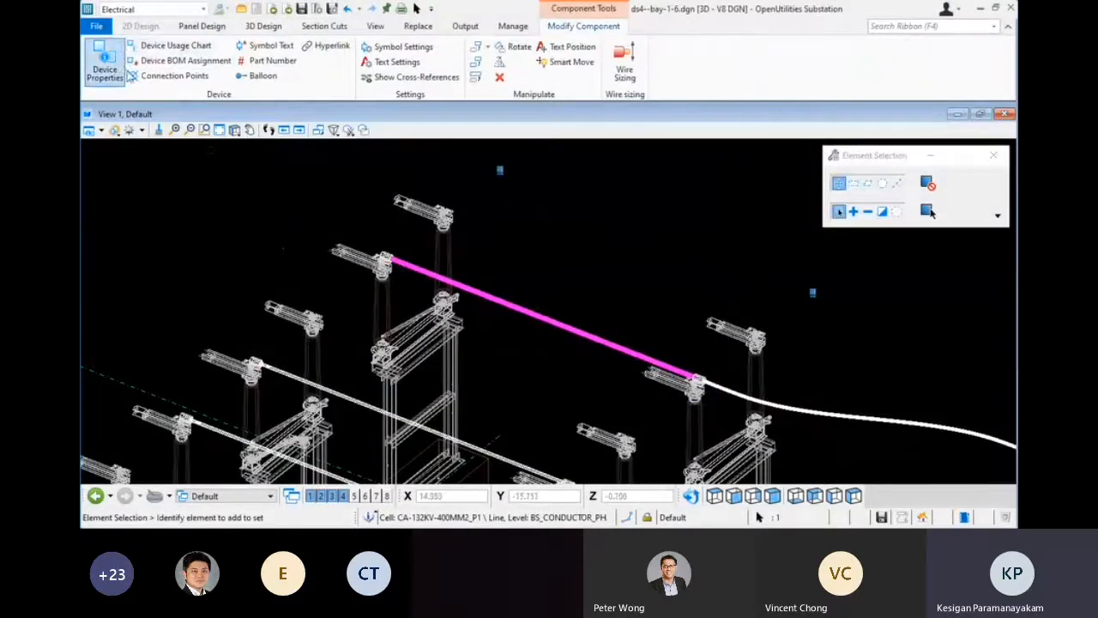
pyautogui.click(123, 72)
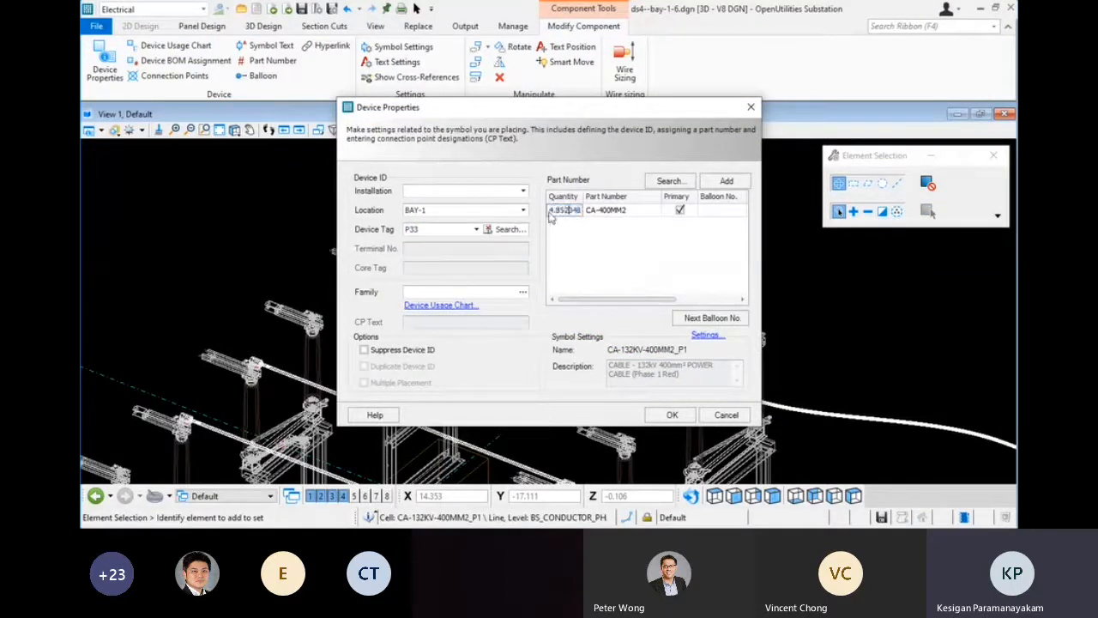
pyautogui.click(752, 107)
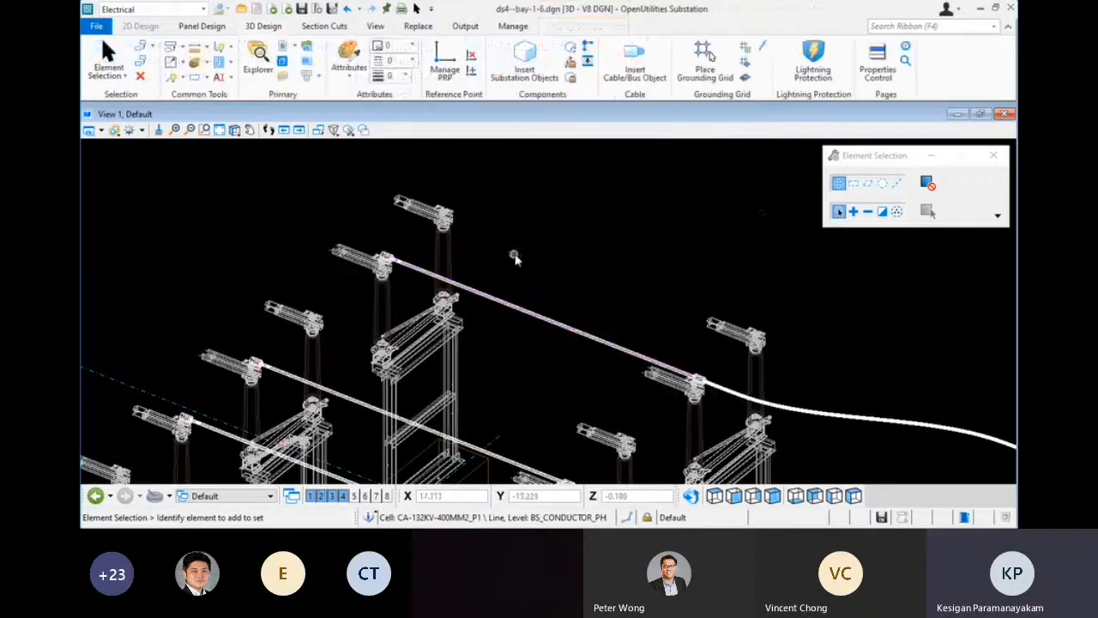
# Open the 3D layout page GROUNDING-GRID of drawing set DS4 from the project's page list
pyautogui.moveTo(426, 253); pyautogui.dragTo(552, 386, button='middle')
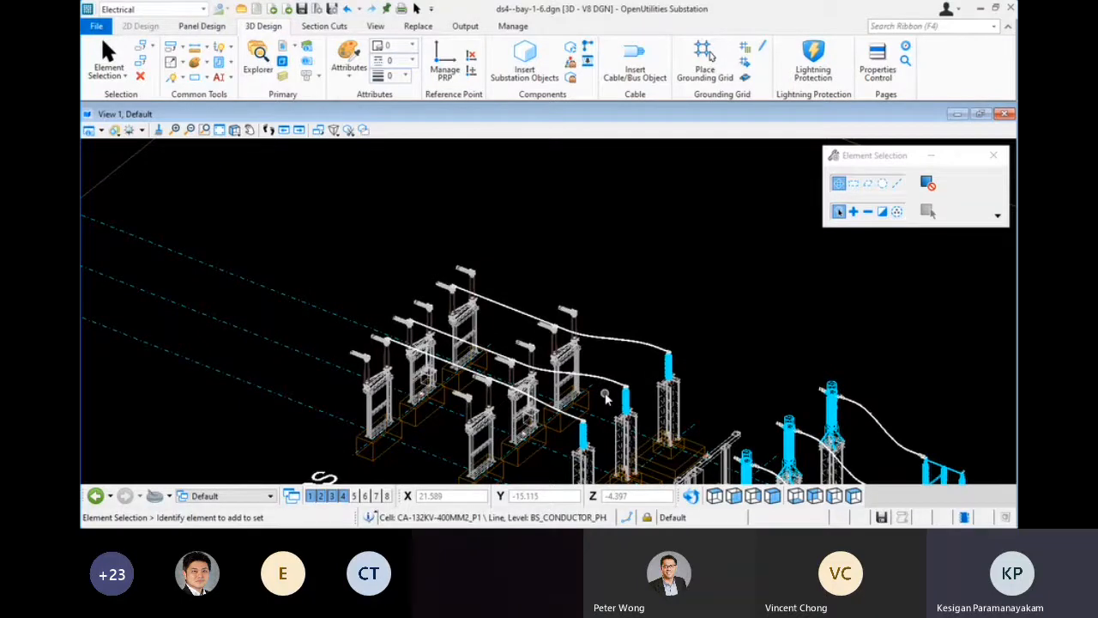
pyautogui.click(96, 25)
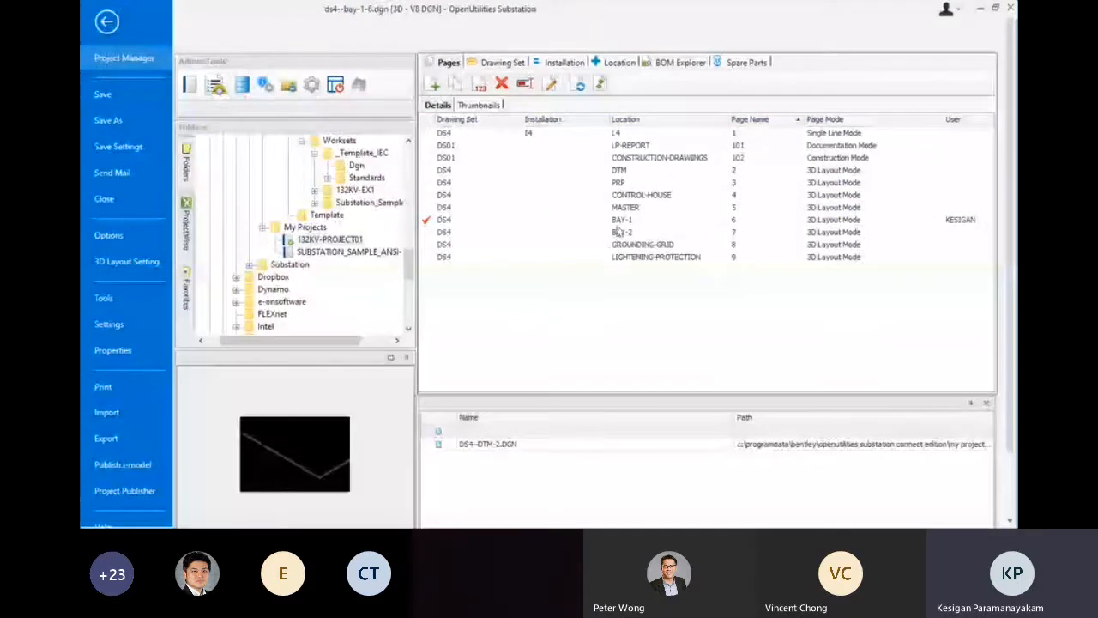
pyautogui.doubleClick(633, 245)
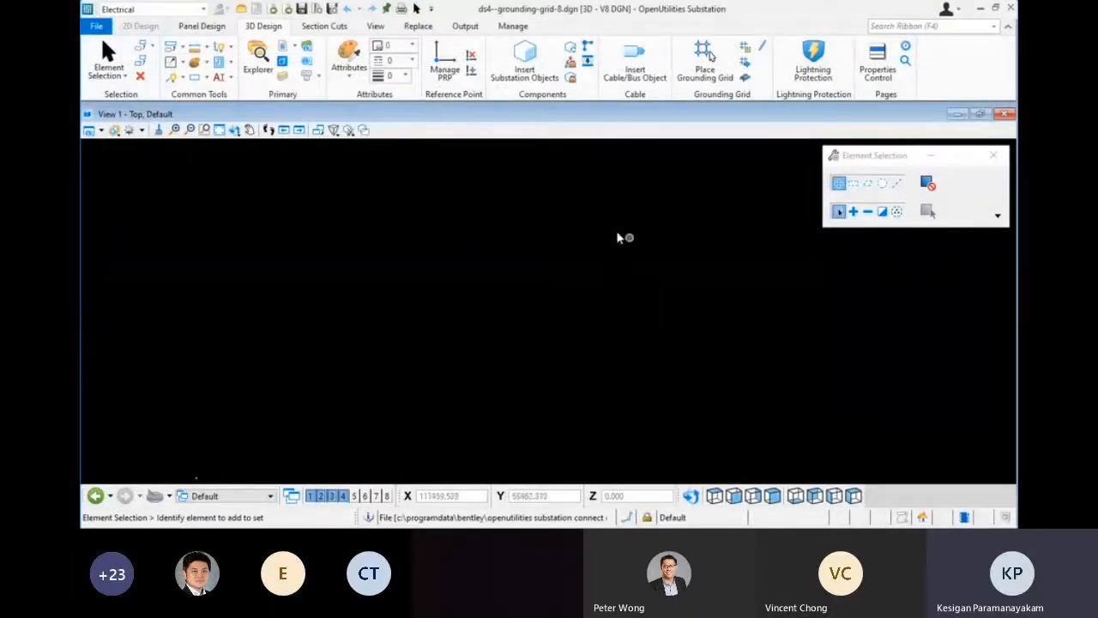
pyautogui.click(557, 258)
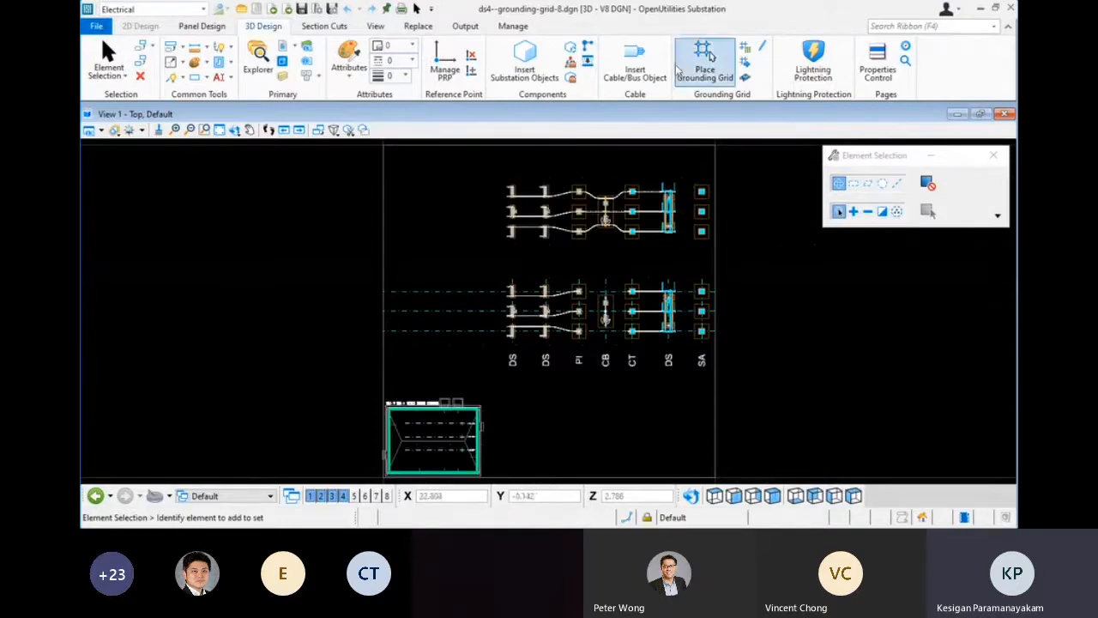
# Place a DTM grounding grid at 0.3 m depth with 10 by 10 spacing and corner ground rods between the site boundary's opposite corners
pyautogui.click(705, 57)
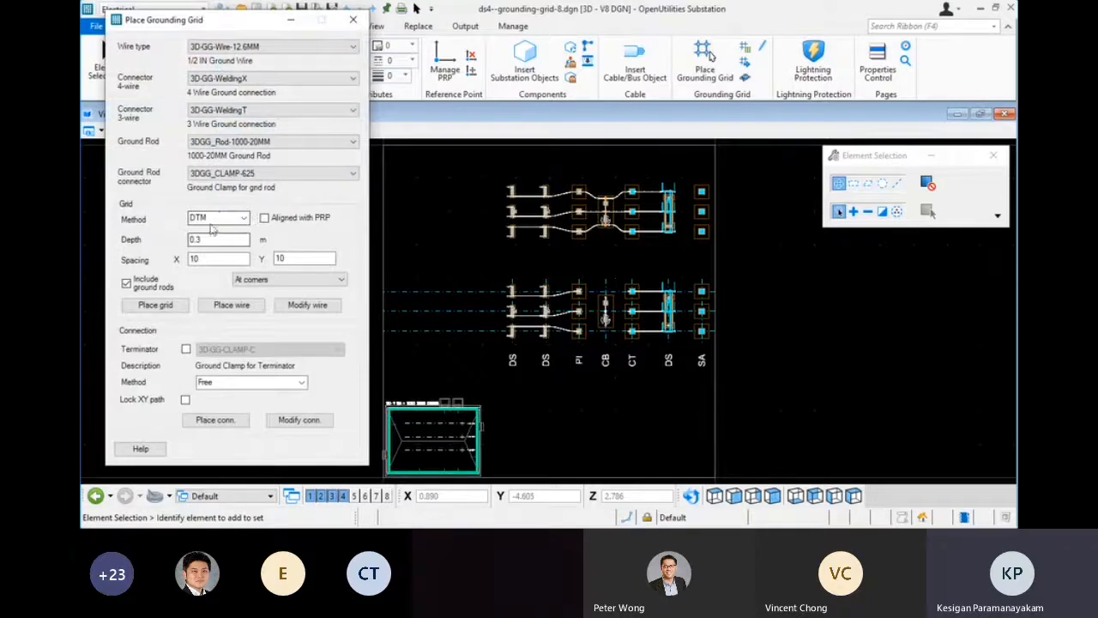
pyautogui.click(213, 220)
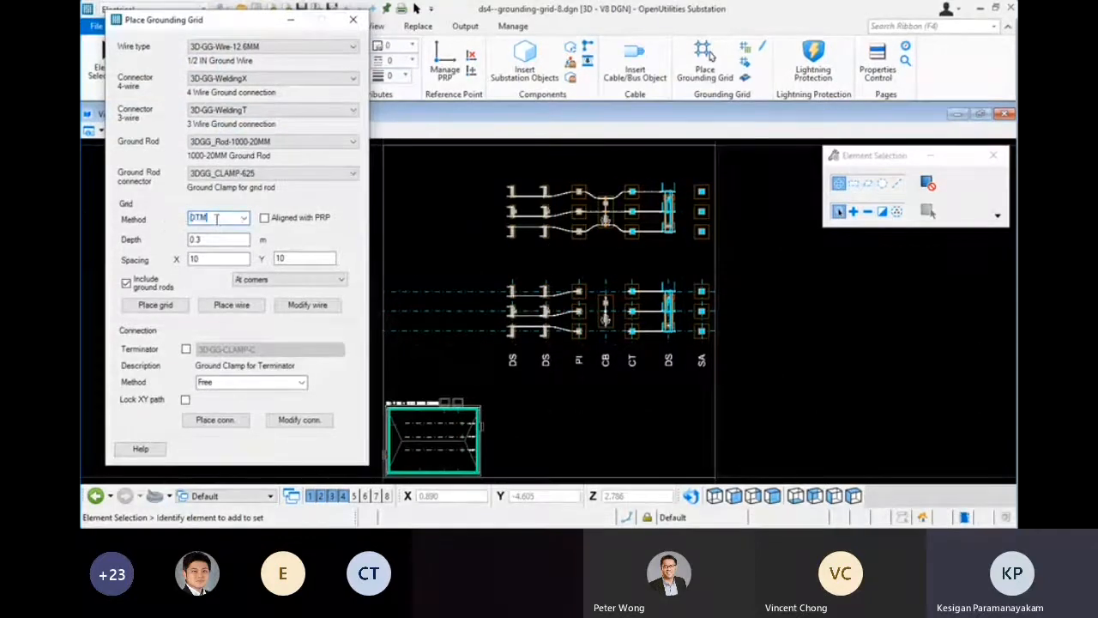
pyautogui.click(203, 218)
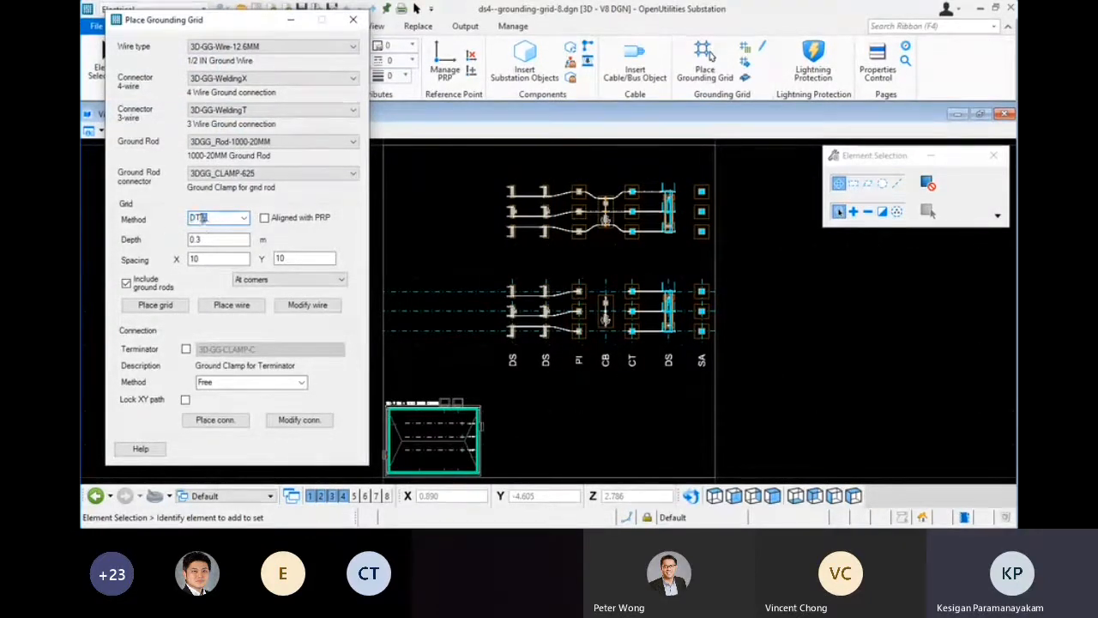
pyautogui.doubleClick(221, 240)
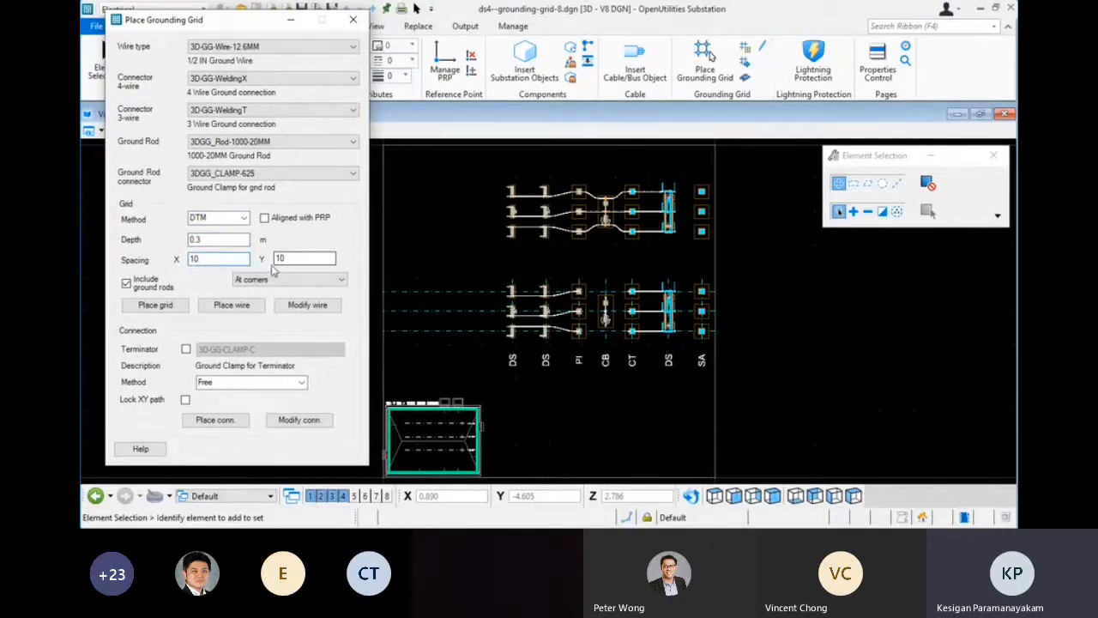
pyautogui.click(169, 306)
pyautogui.click(387, 146)
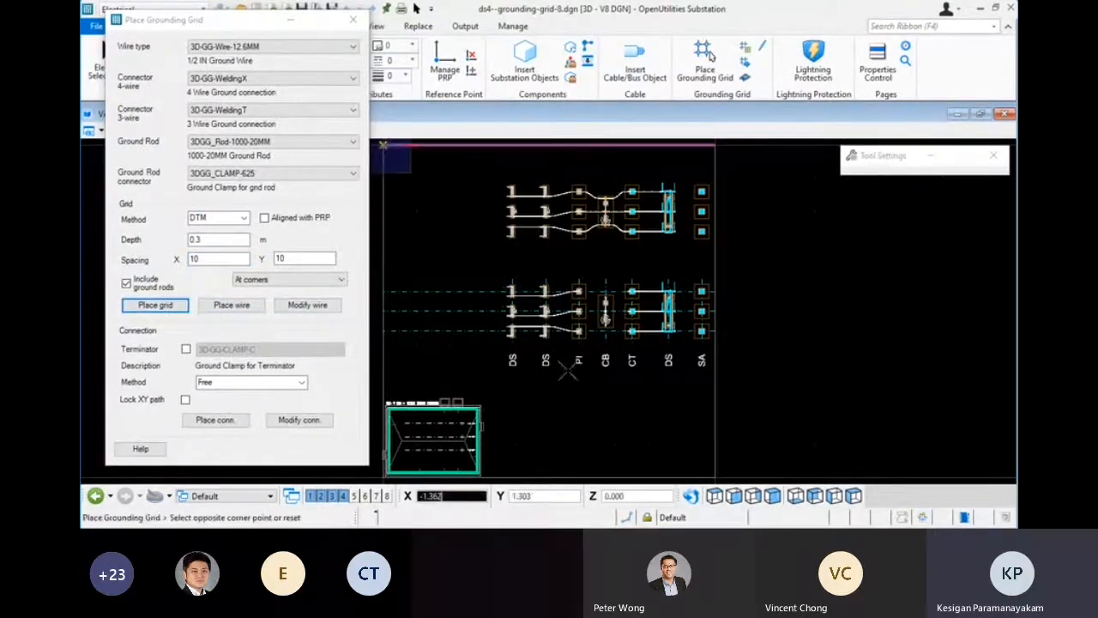
pyautogui.scroll(-2, 667, 393)
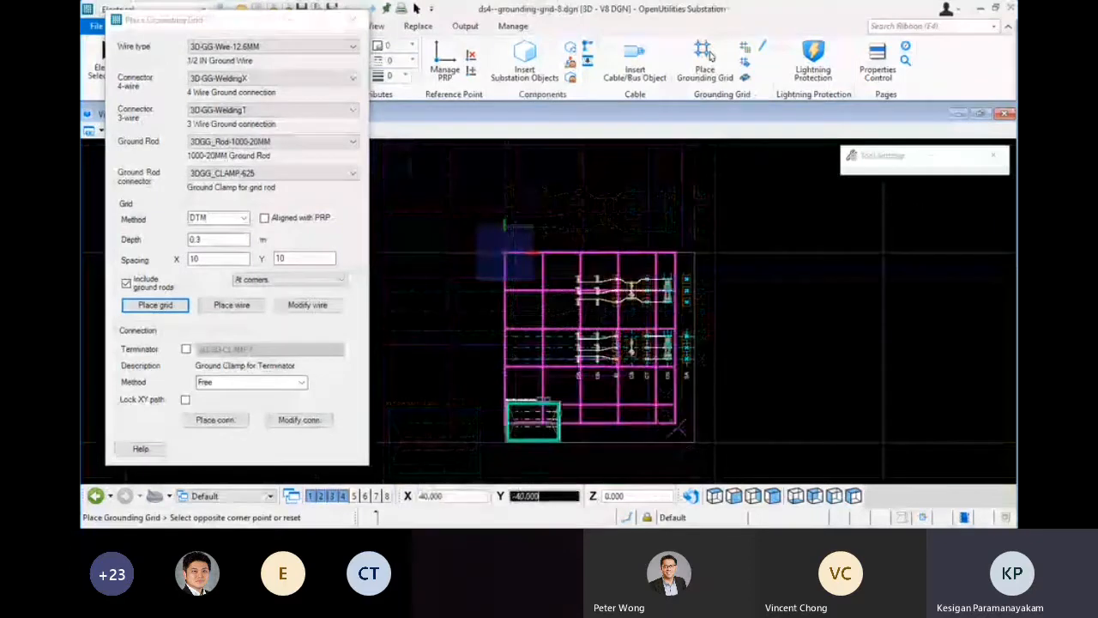
pyautogui.click(694, 441)
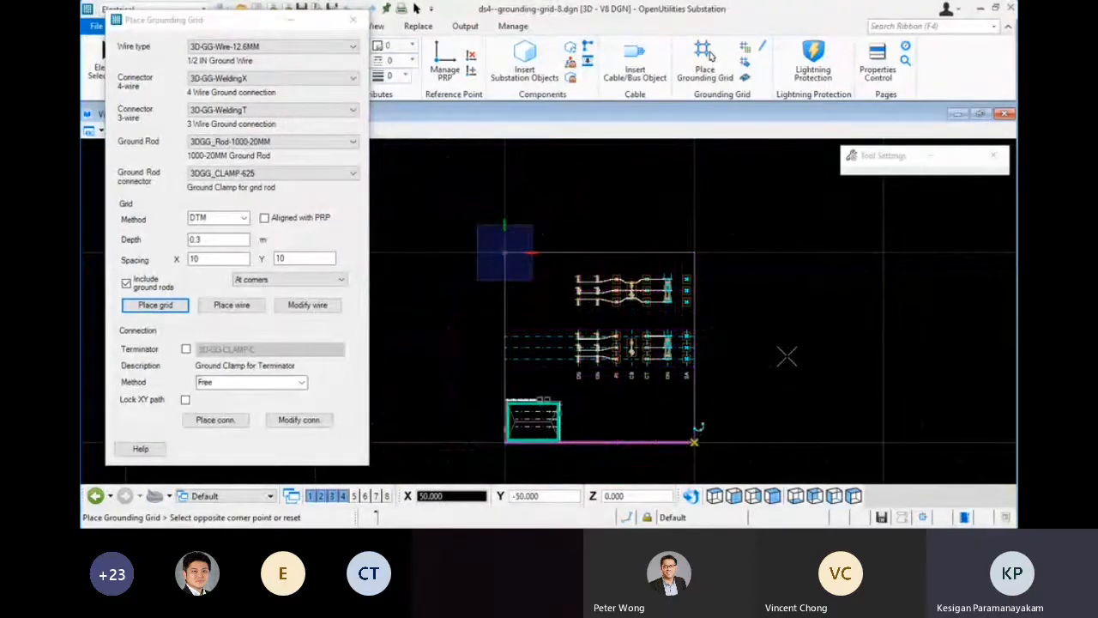
pyautogui.click(716, 223)
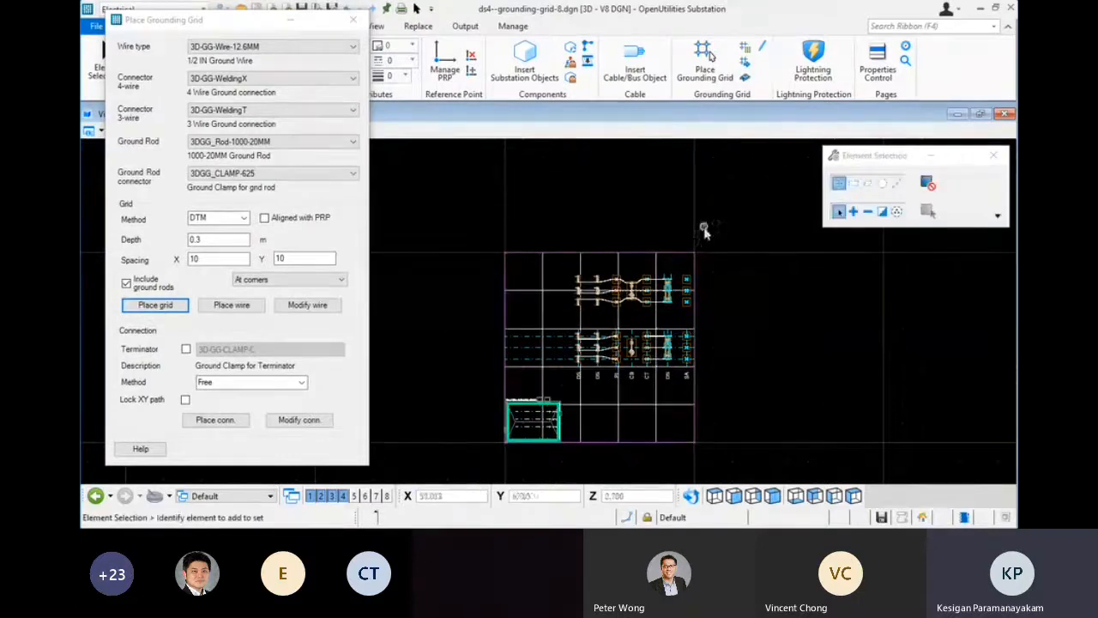
# Examine the grounding grid's depth beneath the control house in the front view and return to the top view
pyautogui.click(734, 495)
pyautogui.click(740, 480)
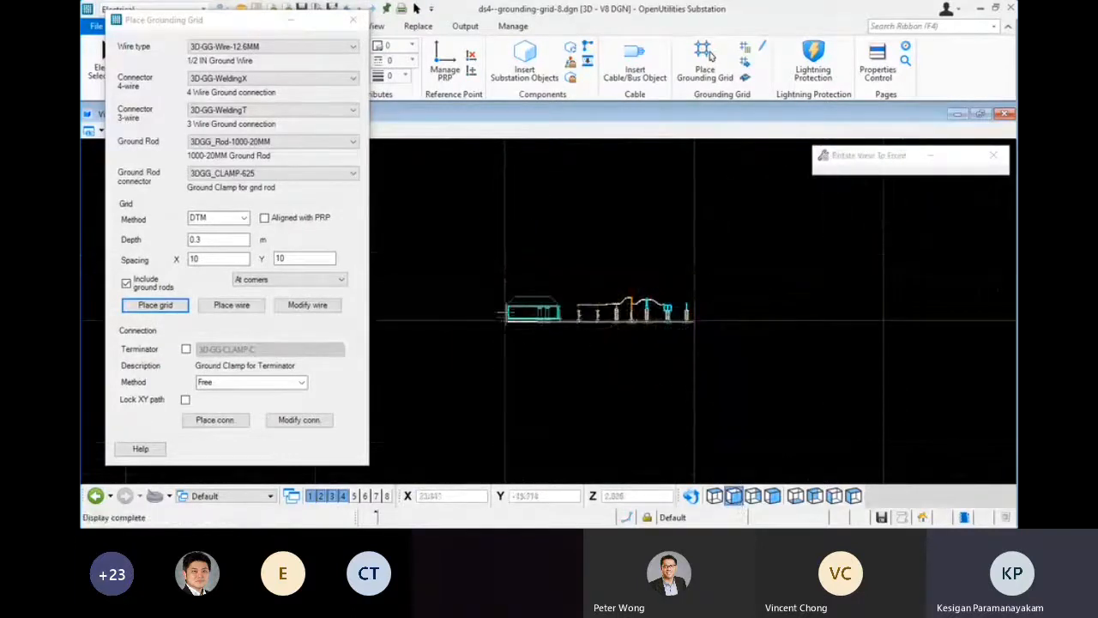
pyautogui.rightClick(515, 318)
pyautogui.scroll(5, 484, 324)
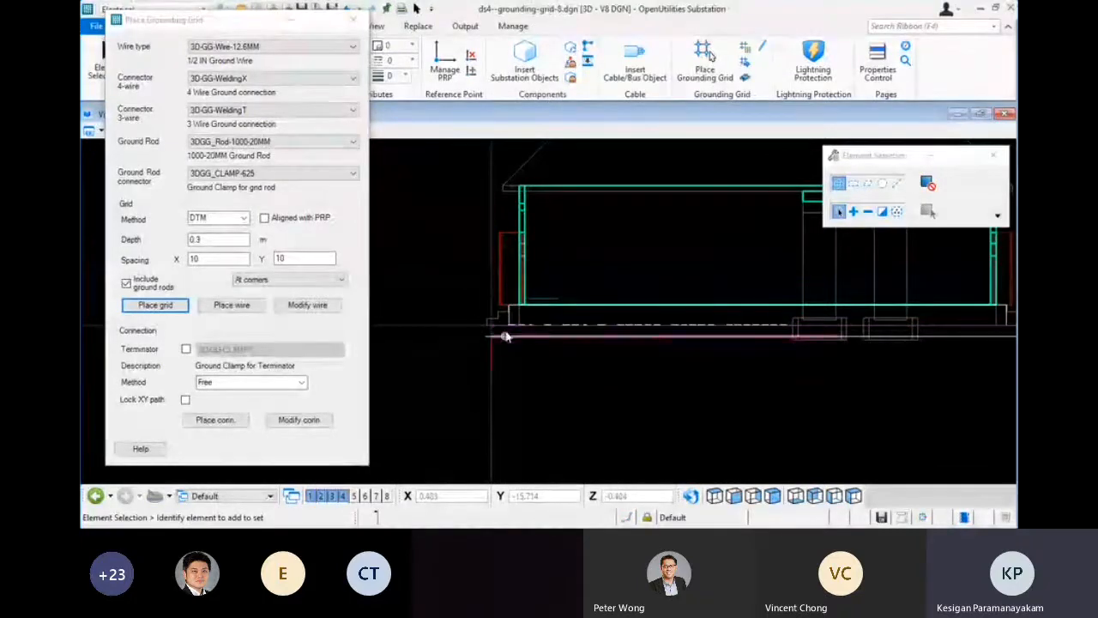
pyautogui.click(715, 495)
pyautogui.click(598, 364)
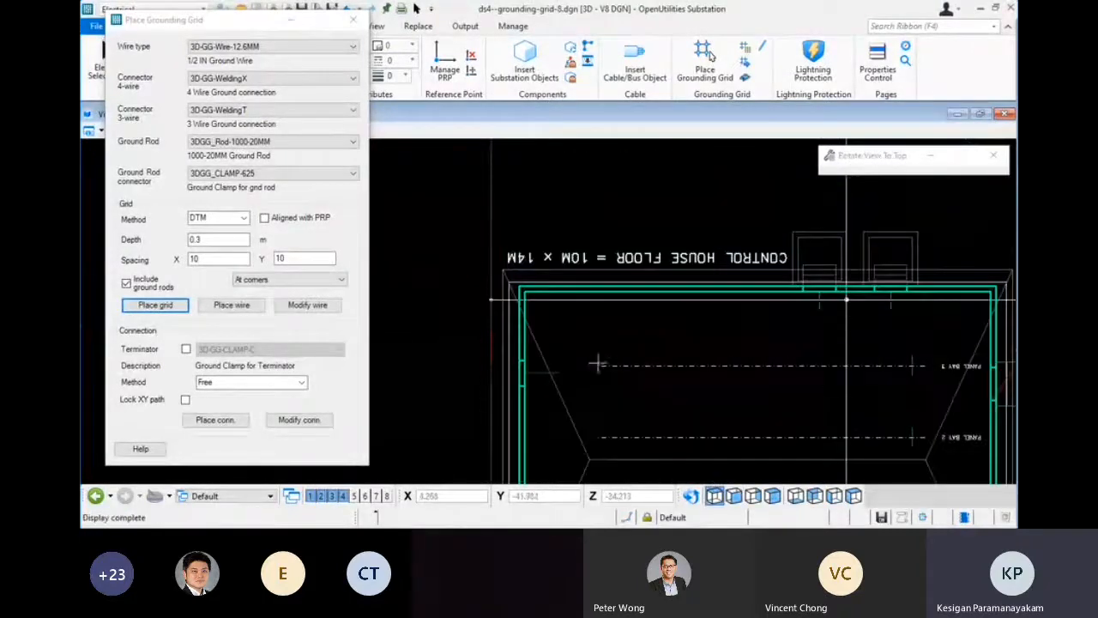
pyautogui.rightClick(581, 227)
# Delete the vertical grounding wire segment below the first DS label, between the two horizontal grid wires
pyautogui.scroll(-10, 575, 223)
pyautogui.scroll(5, 691, 196)
pyautogui.moveTo(686, 197)
pyautogui.mouseDown(button='middle')
pyautogui.moveTo(674, 241)
pyautogui.moveTo(691, 246)
pyautogui.mouseUp(button='middle')
pyautogui.moveTo(489, 206); pyautogui.dragTo(549, 192, button='middle')
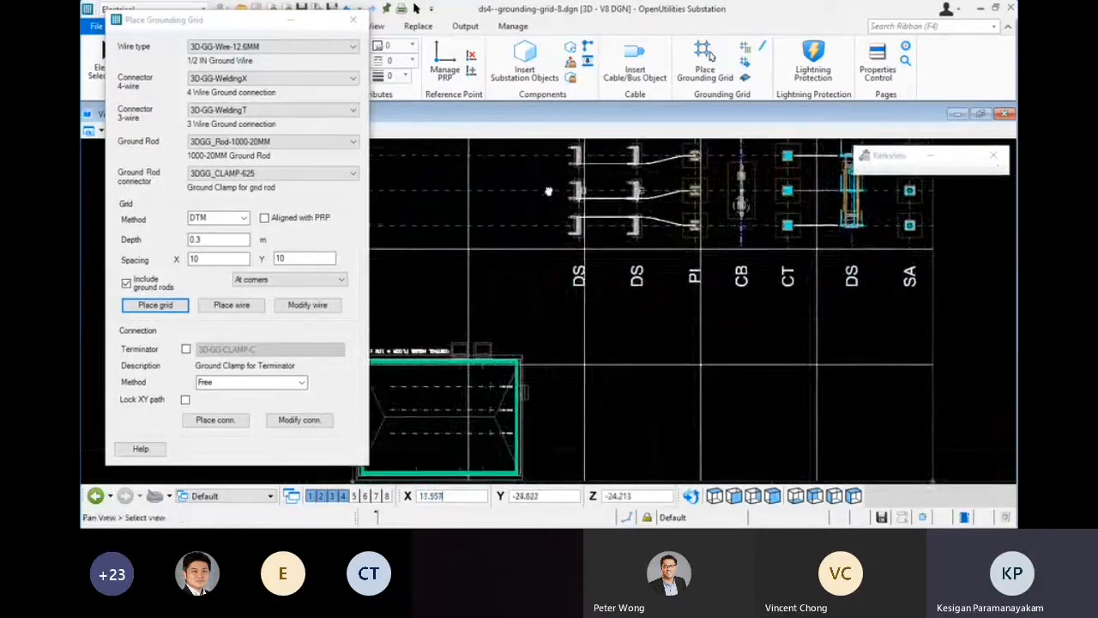
pyautogui.press('Delete')
pyautogui.click(611, 375)
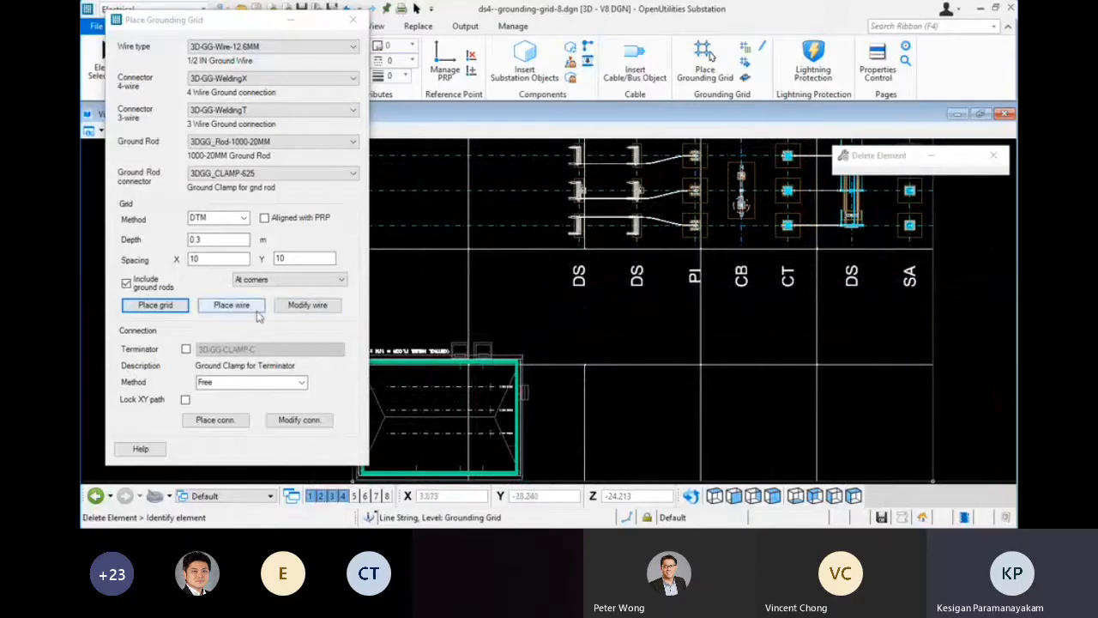
# Place a vertical grounding wire below the second DS label, joining the midpoints of the two horizontal grid wires
pyautogui.click(232, 304)
pyautogui.click(642, 365)
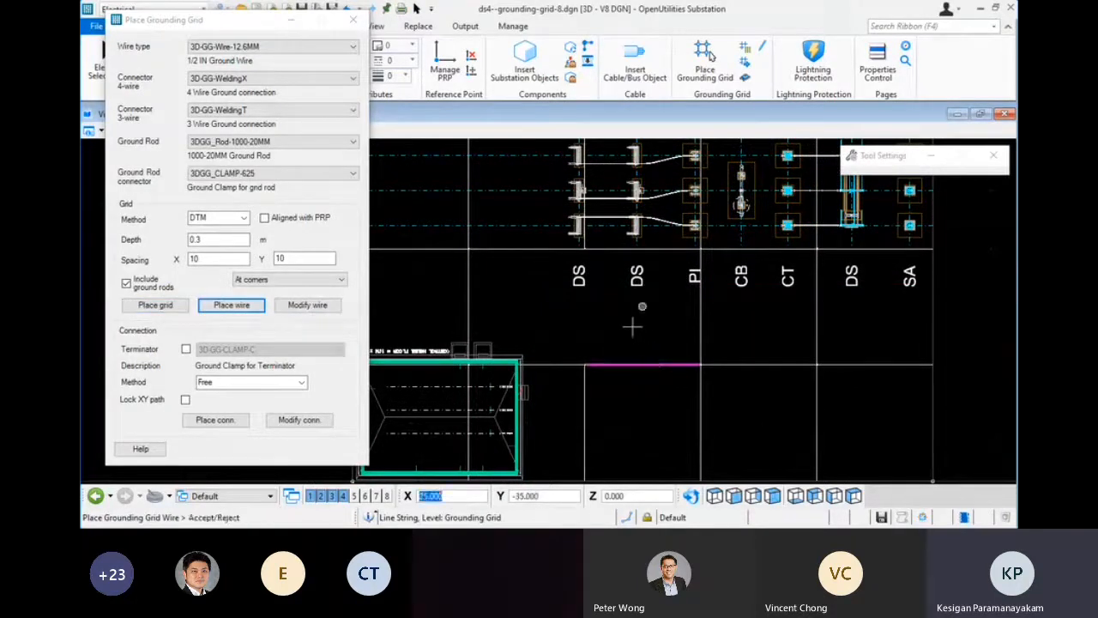
pyautogui.click(633, 325)
pyautogui.click(642, 250)
pyautogui.click(664, 276)
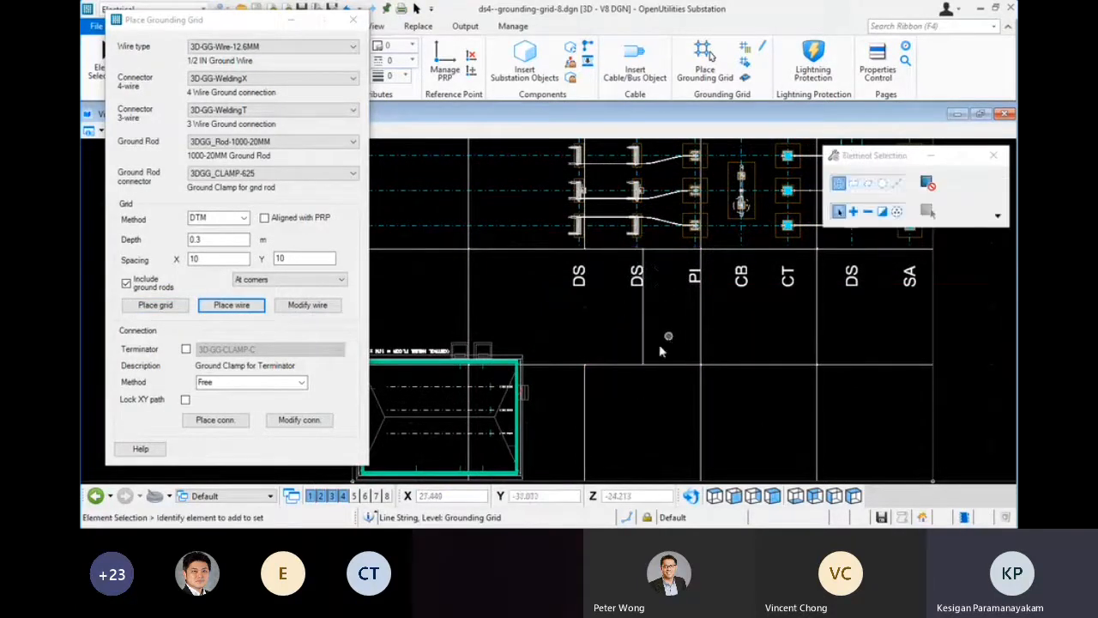
# Try to bend the new vertical grounding wire at its midpoint by adding a vertex, adjusting the drawing locks during the edit
pyautogui.click(307, 304)
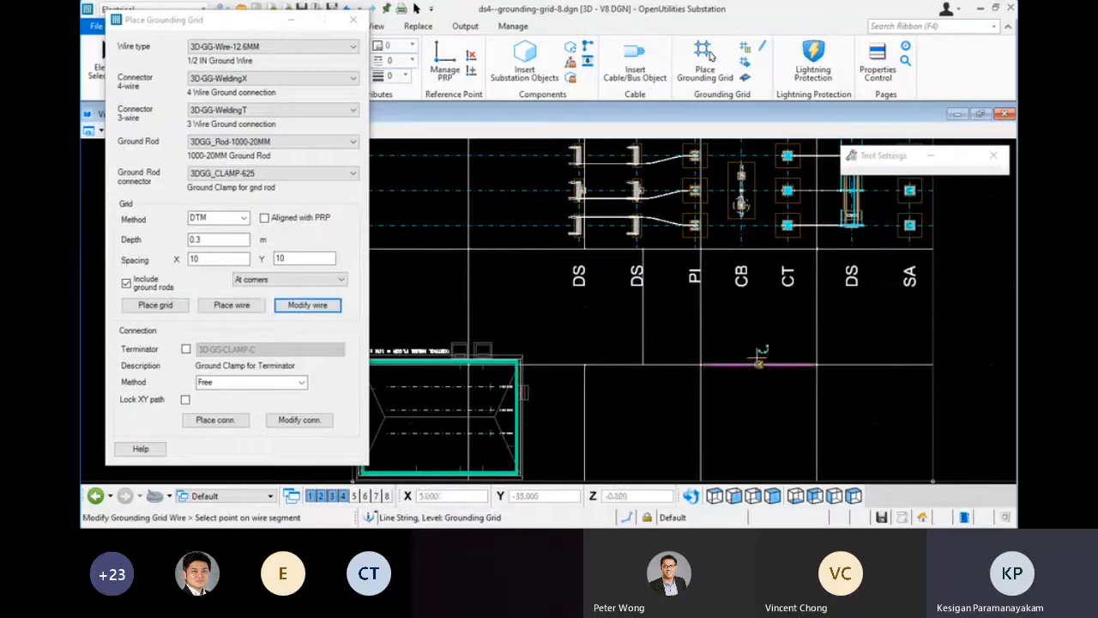
pyautogui.click(643, 307)
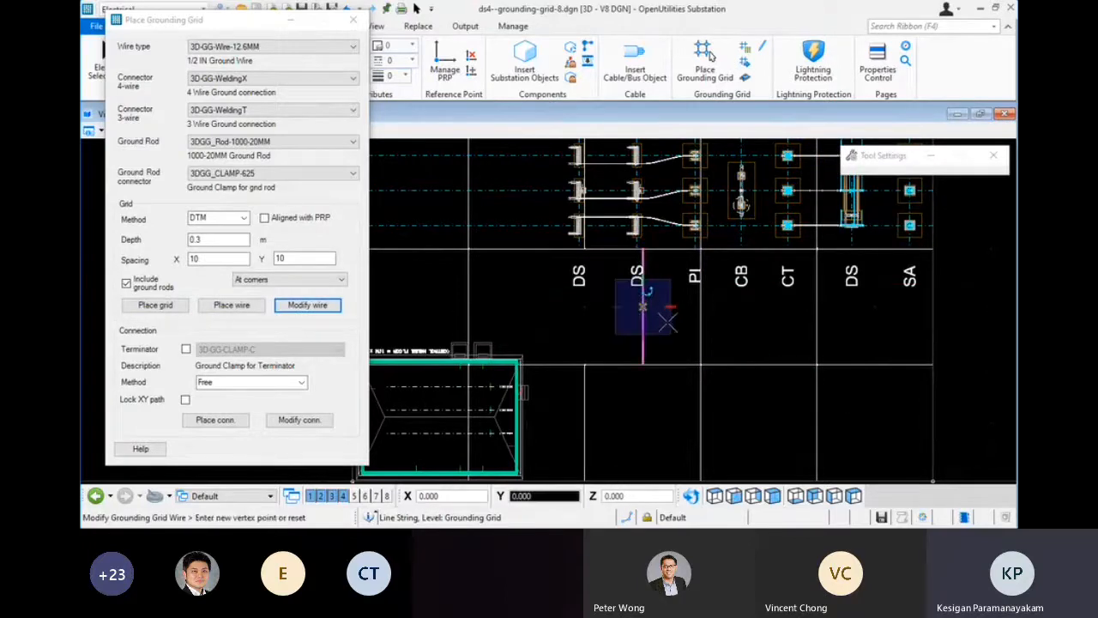
pyautogui.click(647, 516)
pyautogui.click(657, 477)
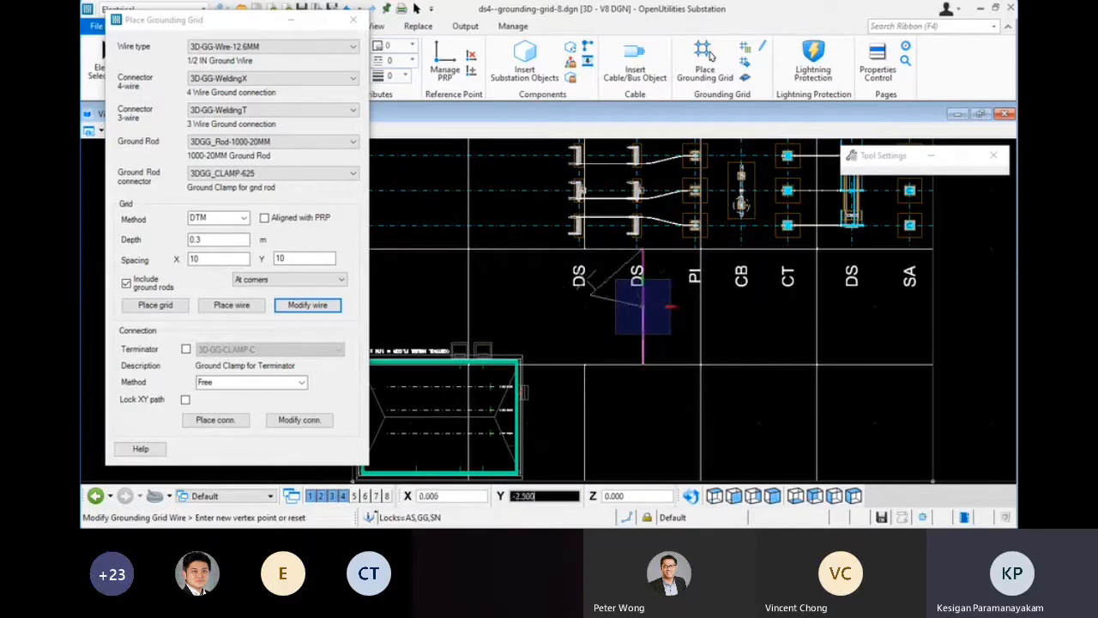
pyautogui.press('Escape')
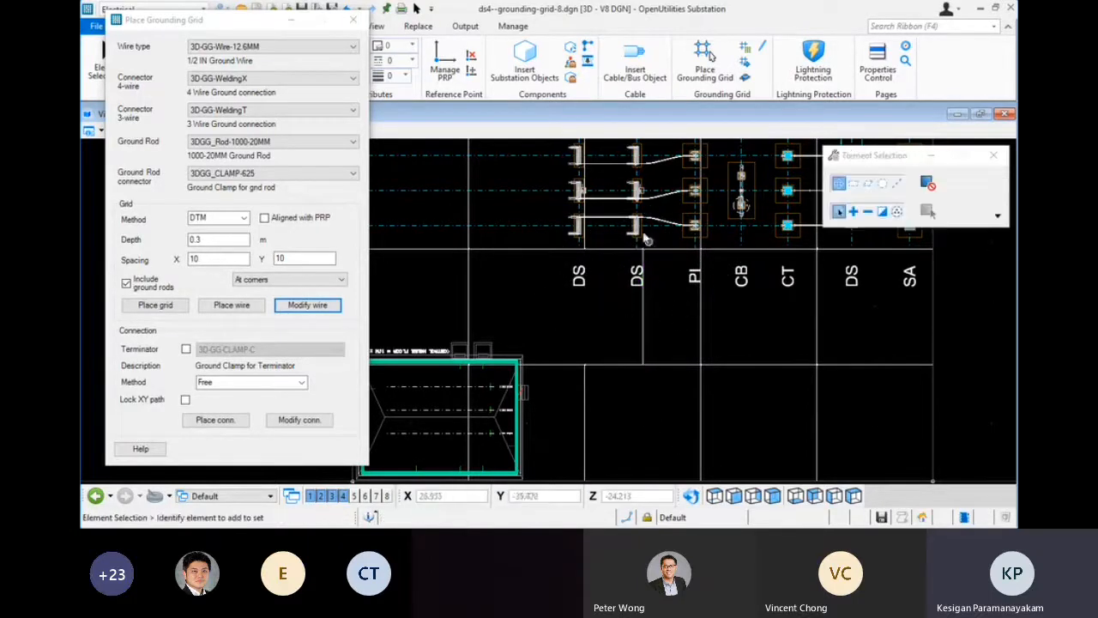
# Inspect the modified ground wire beside the DS equipment in the right isometric view, and close the grounding grid placement settings
pyautogui.moveTo(640, 184); pyautogui.dragTo(604, 232, button='middle')
pyautogui.click(604, 231)
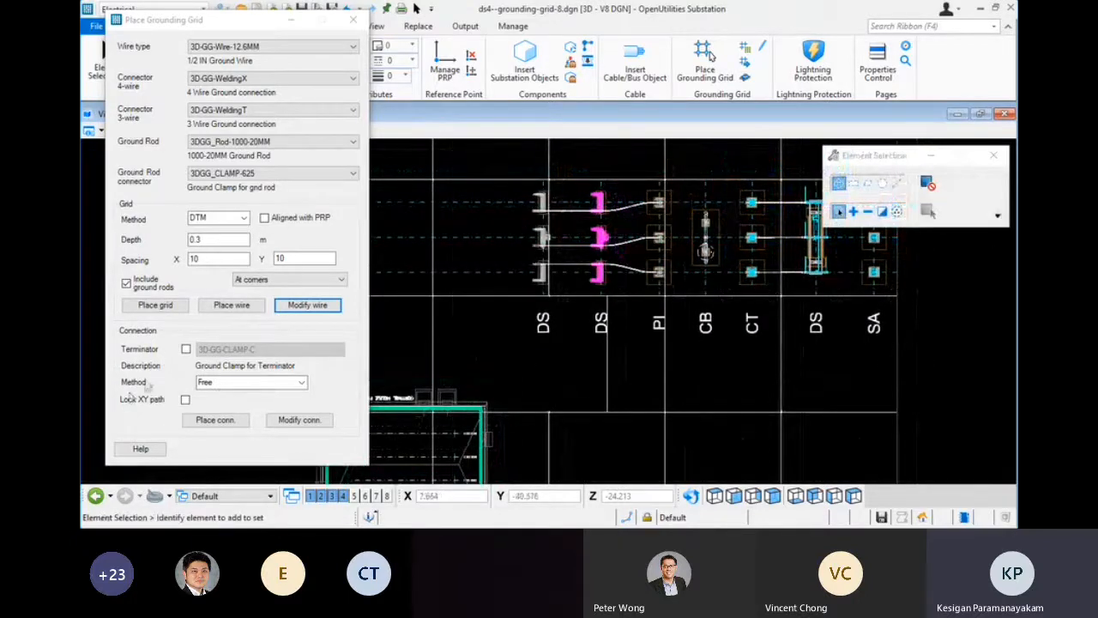
pyautogui.click(853, 496)
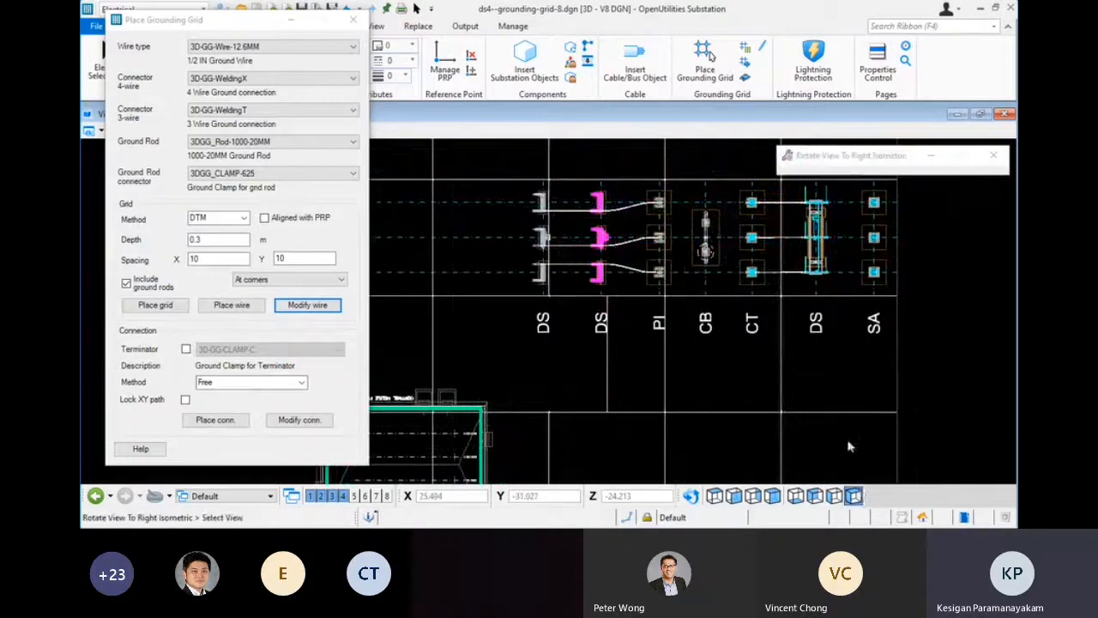
pyautogui.scroll(5, 606, 360)
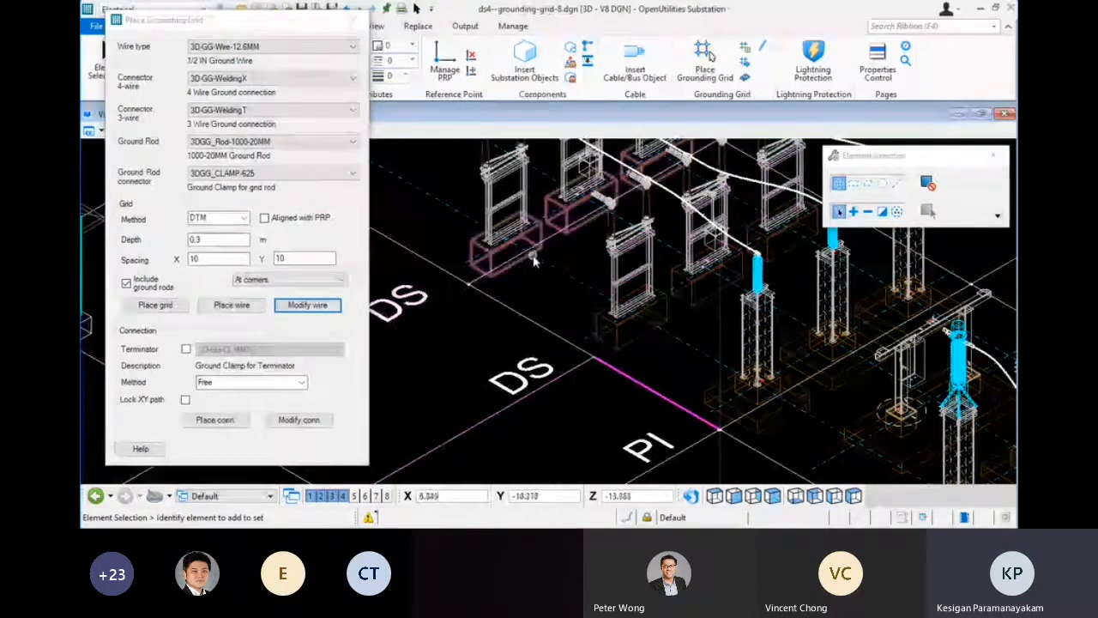
pyautogui.click(352, 20)
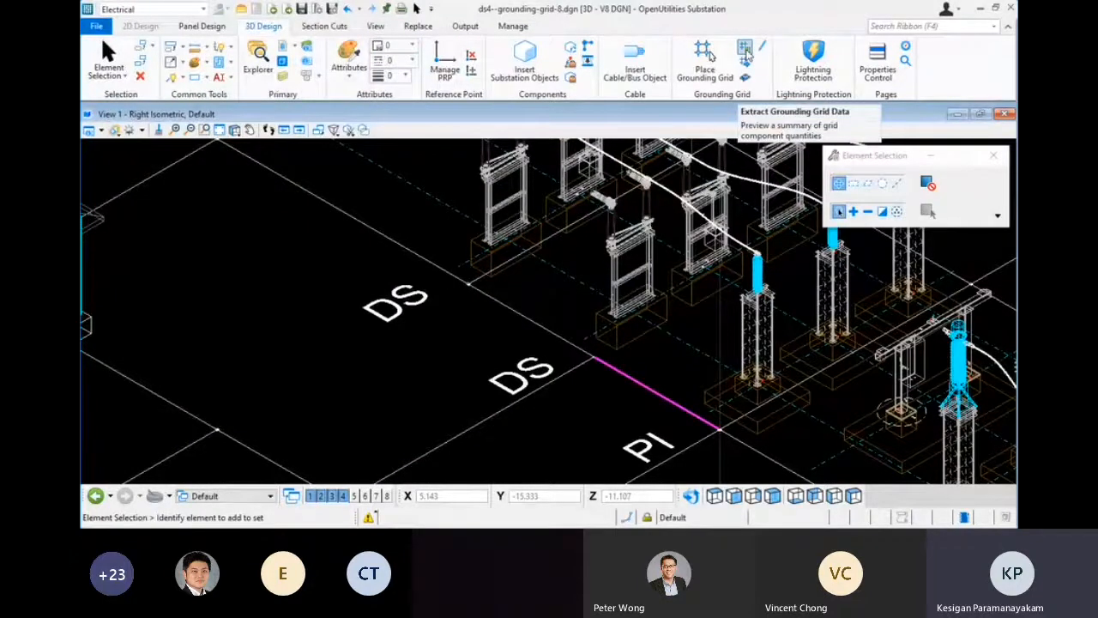
# Preview the summary of grounding grid component quantities for the current page and dismiss it
pyautogui.click(745, 50)
pyautogui.moveTo(552, 217); pyautogui.dragTo(535, 174)
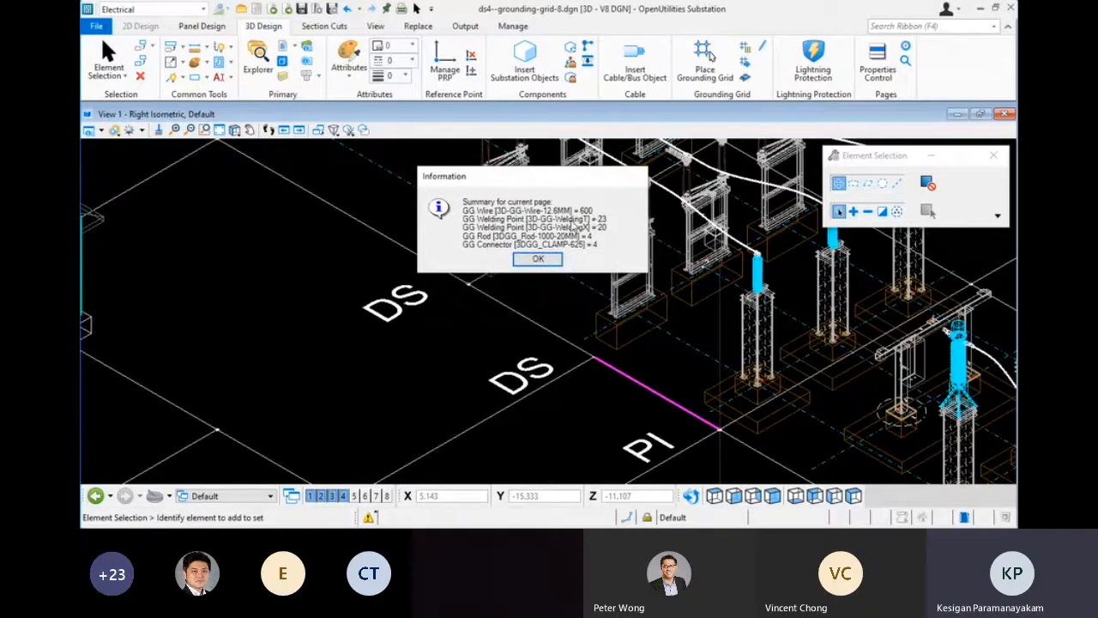
pyautogui.click(536, 260)
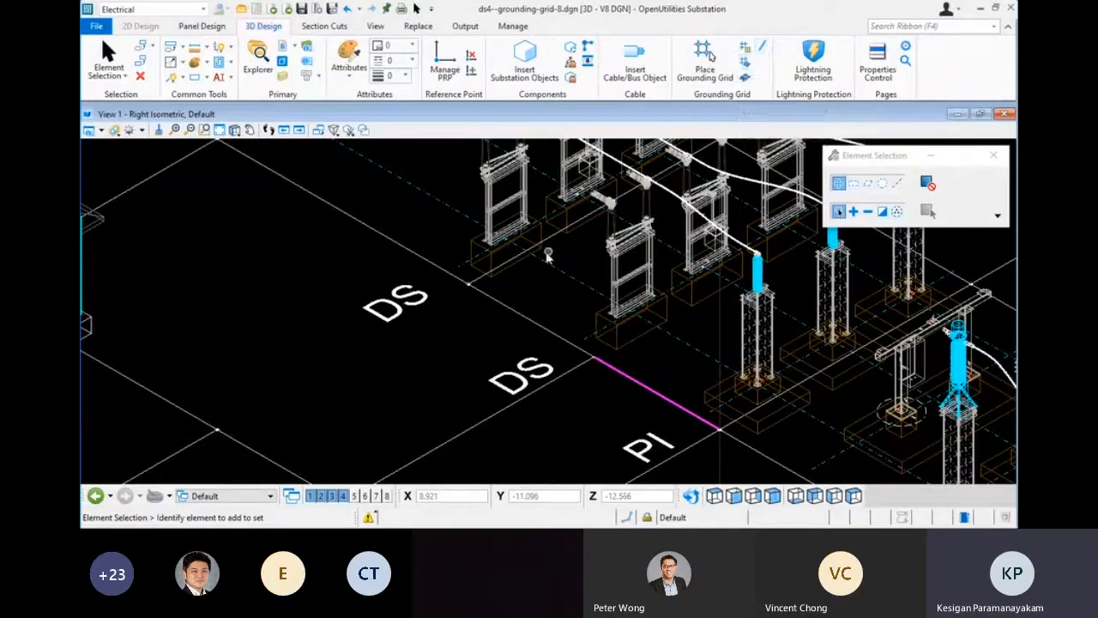
pyautogui.click(541, 291)
pyautogui.scroll(-4, 541, 291)
pyautogui.moveTo(542, 291); pyautogui.dragTo(677, 233, button='middle')
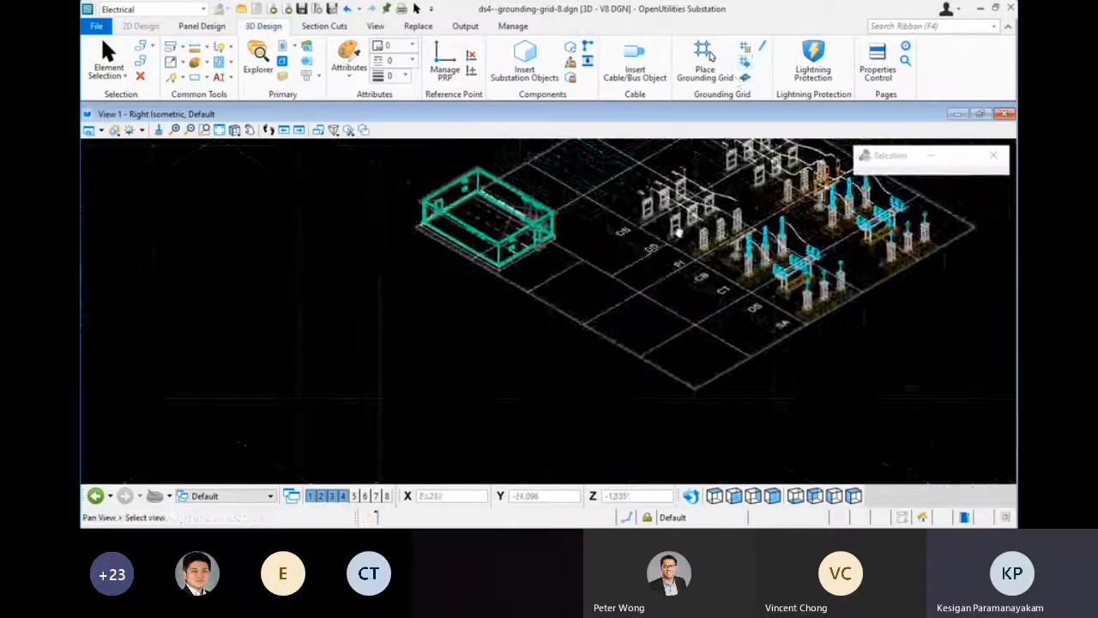
pyautogui.middleClick(449, 320)
pyautogui.middleClick(448, 322)
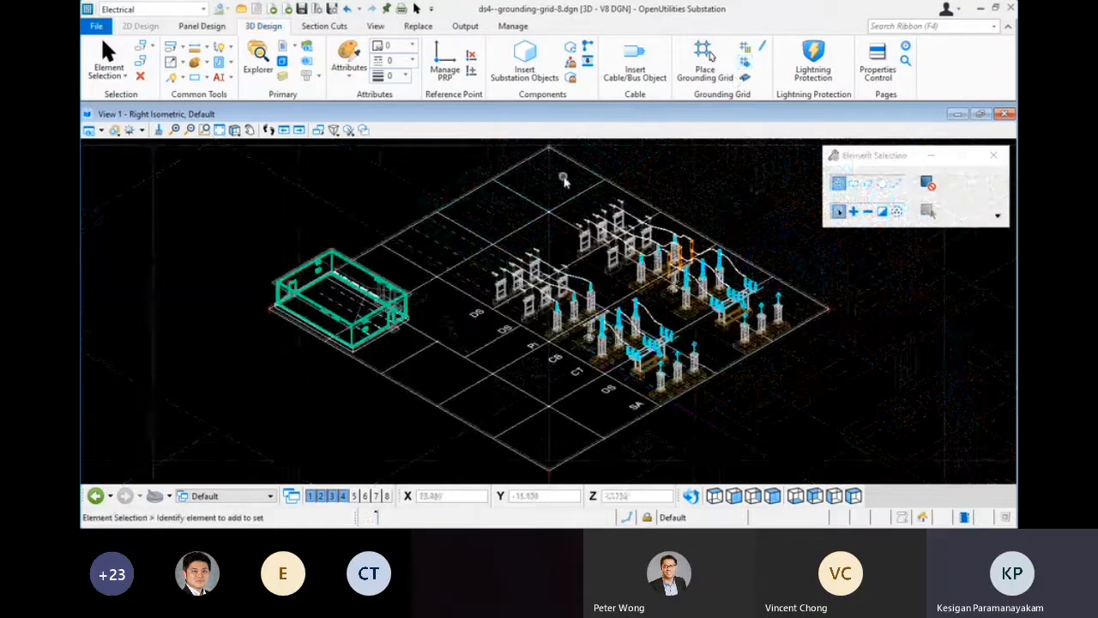
pyautogui.click(456, 201)
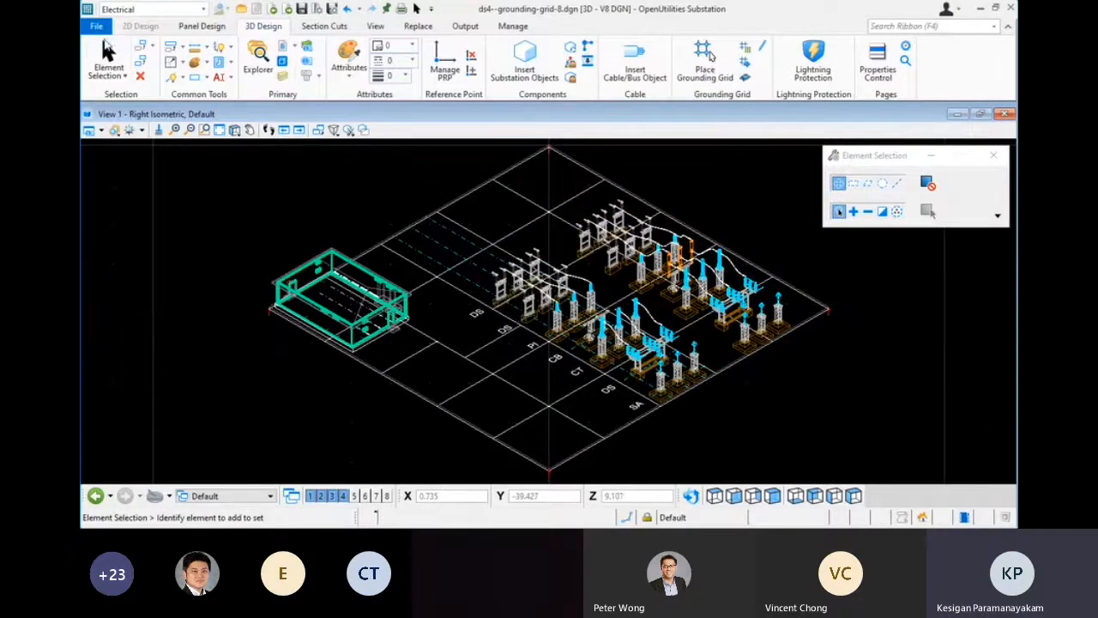
# Open the LIGHTENING-PROTECTION page of drawing set DS4 and show the whole substation with its masts in right isometric view
pyautogui.click(98, 27)
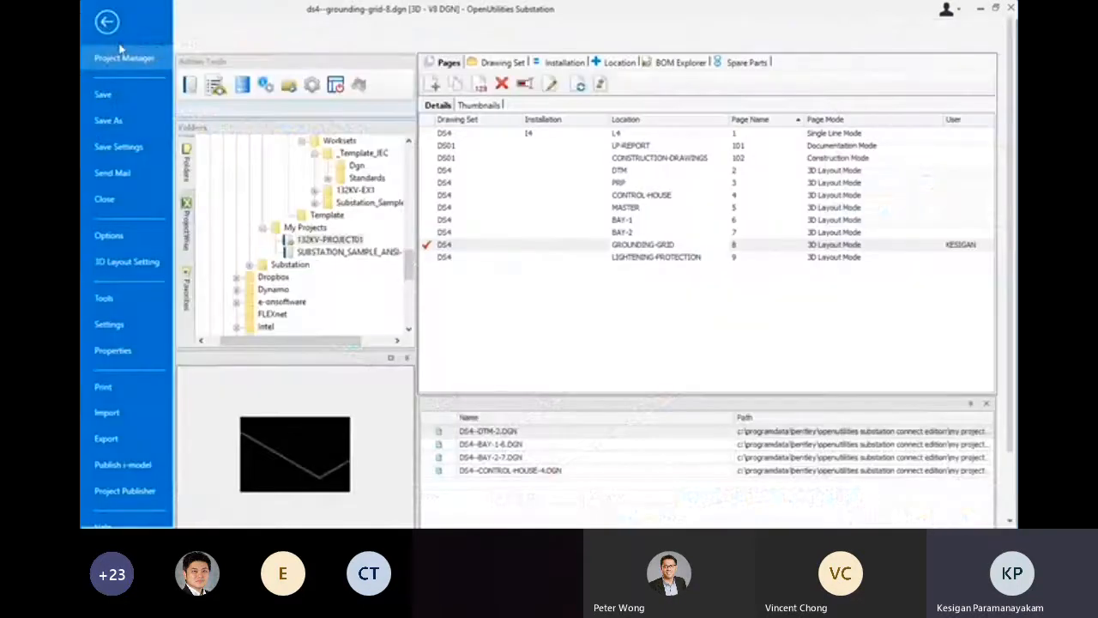
pyautogui.doubleClick(644, 257)
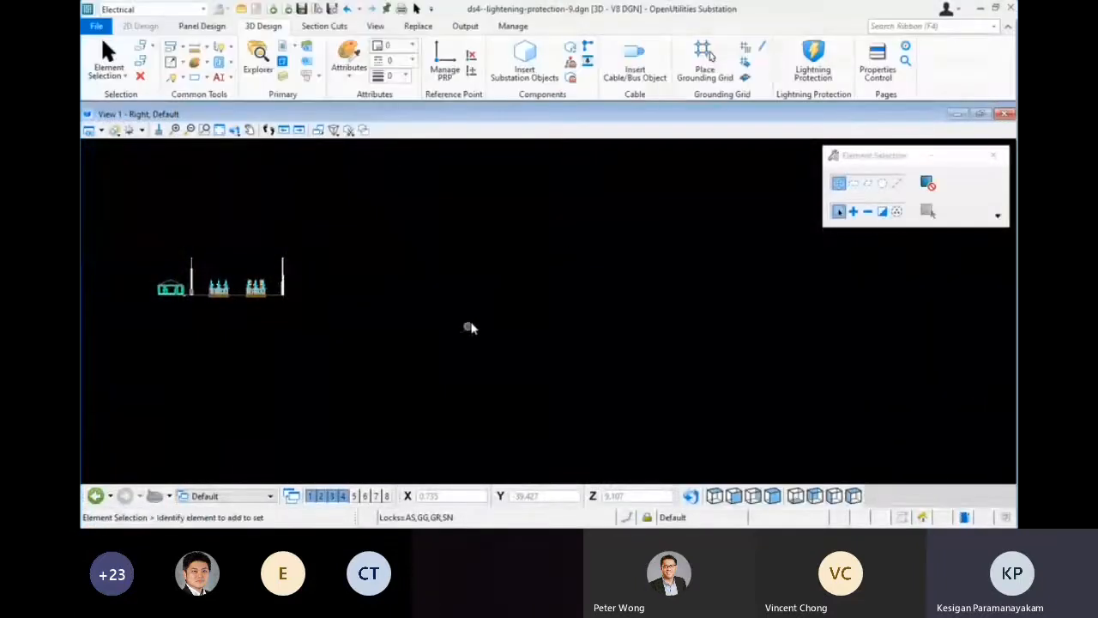
pyautogui.click(854, 497)
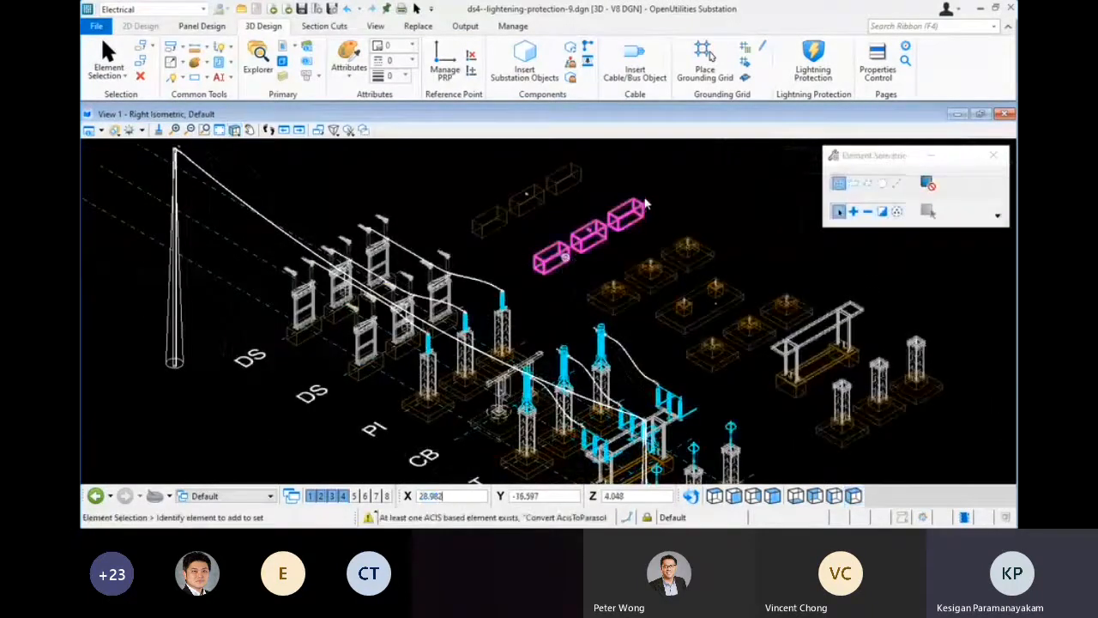
pyautogui.scroll(-4, 723, 244)
pyautogui.scroll(-2, 723, 244)
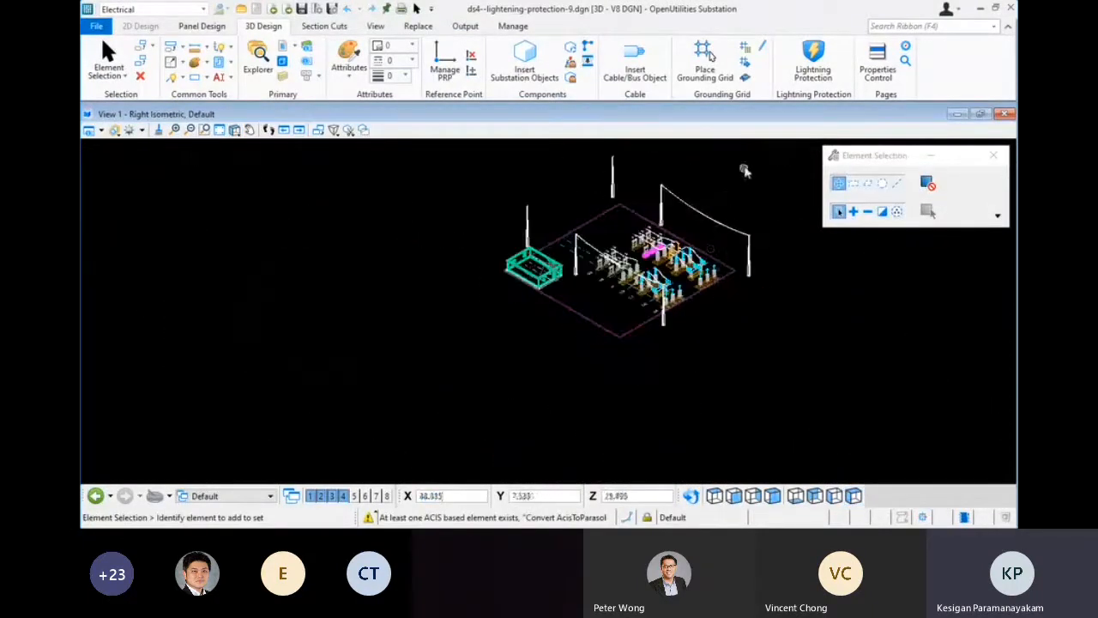
# Process the Rolling Sphere lightning protection analysis with radius Level III - 45m for the masts and overhead cables, inspect the envelope and close the tool
pyautogui.click(813, 69)
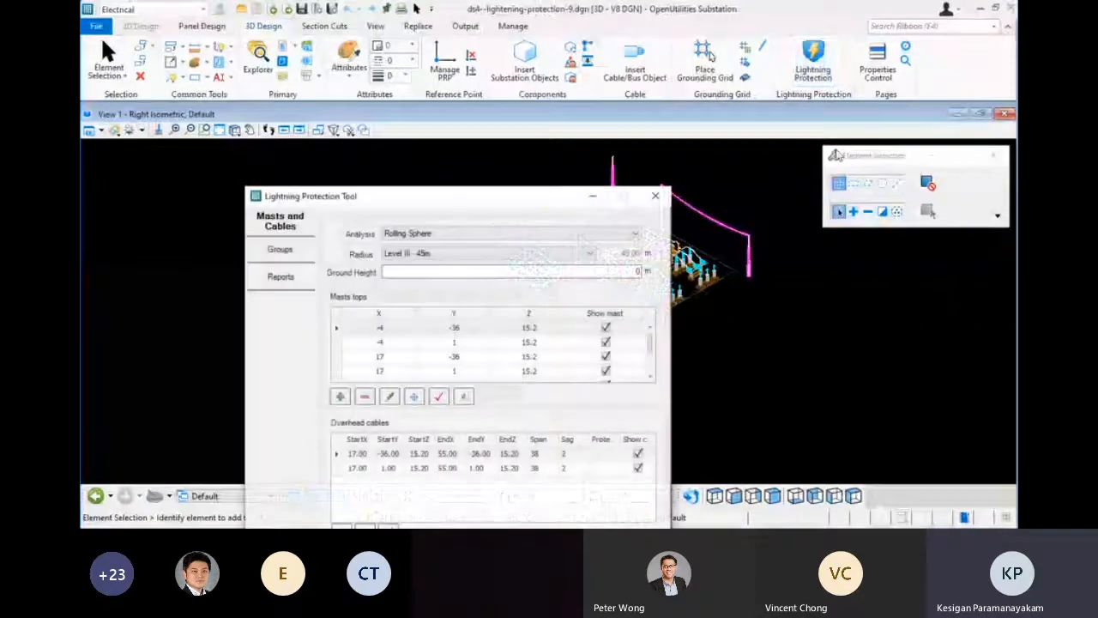
pyautogui.moveTo(502, 212); pyautogui.dragTo(381, 16)
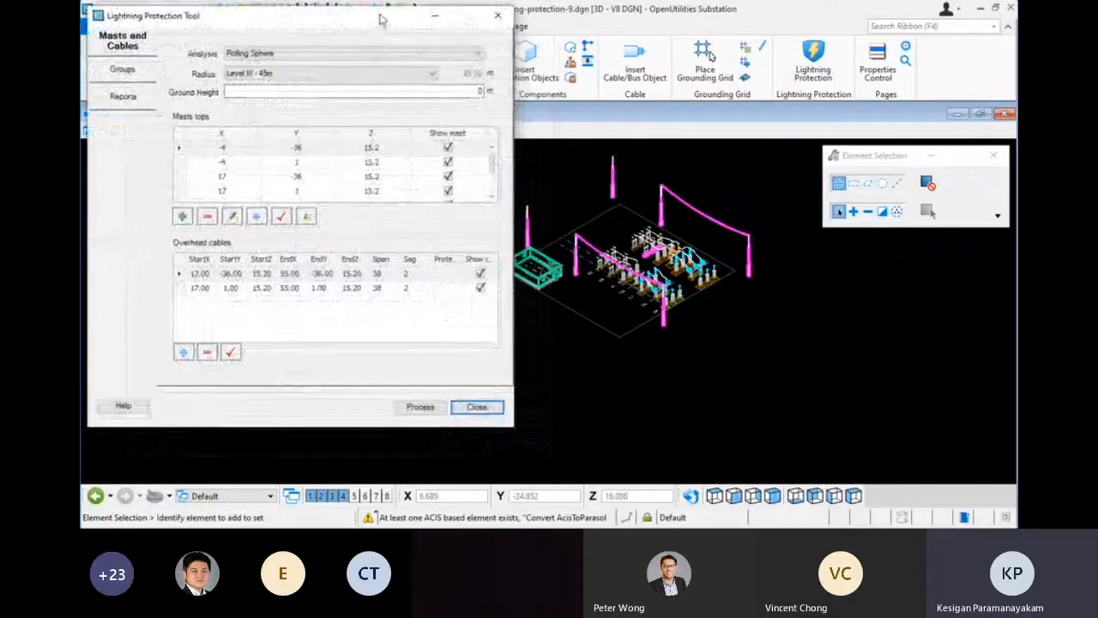
pyautogui.click(422, 407)
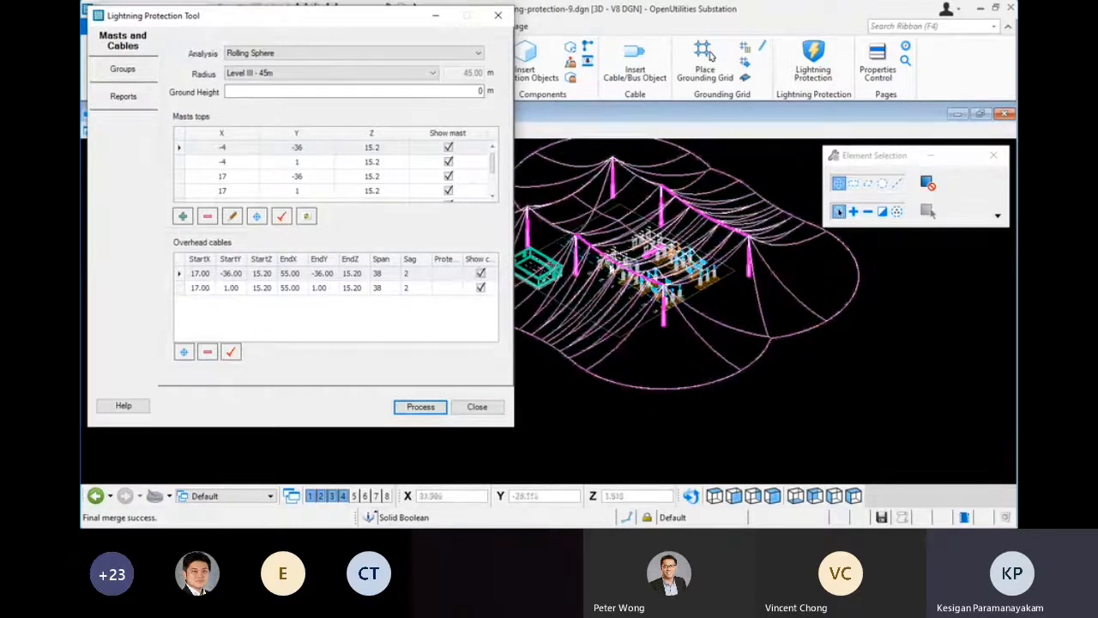
pyautogui.scroll(3, 618, 275)
pyautogui.moveTo(602, 247); pyautogui.dragTo(521, 311, button='middle')
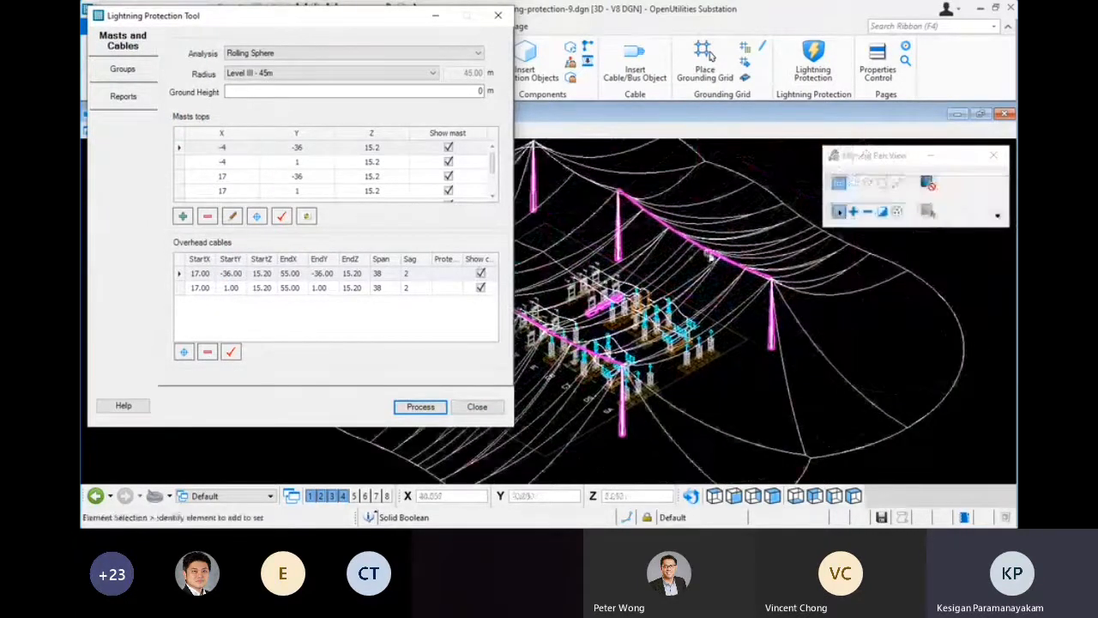
pyautogui.scroll(-4, 613, 289)
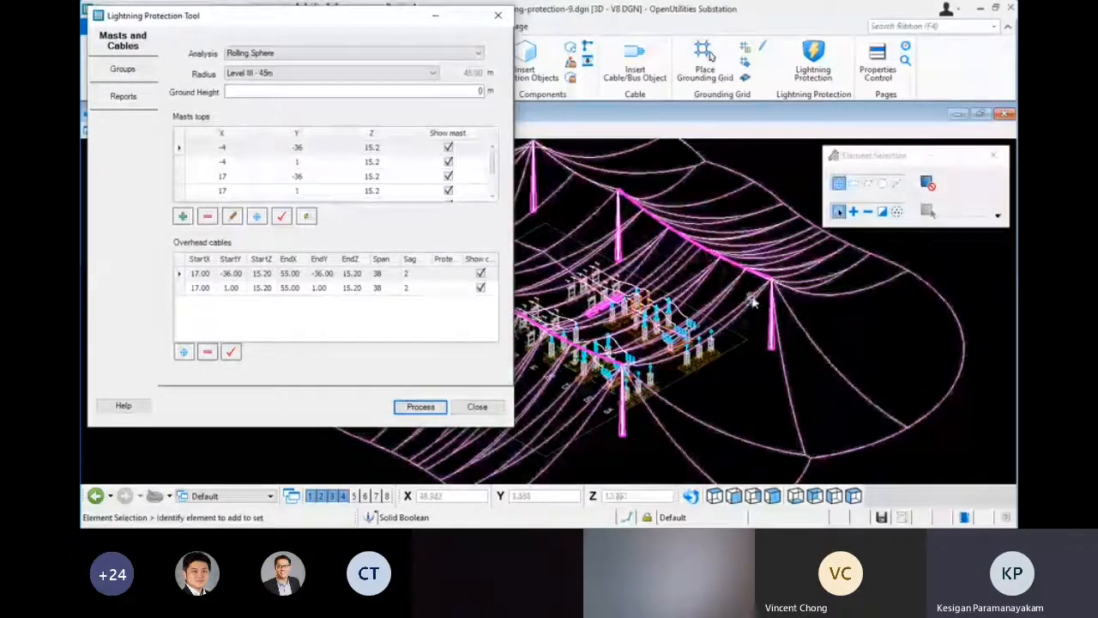
pyautogui.click(498, 15)
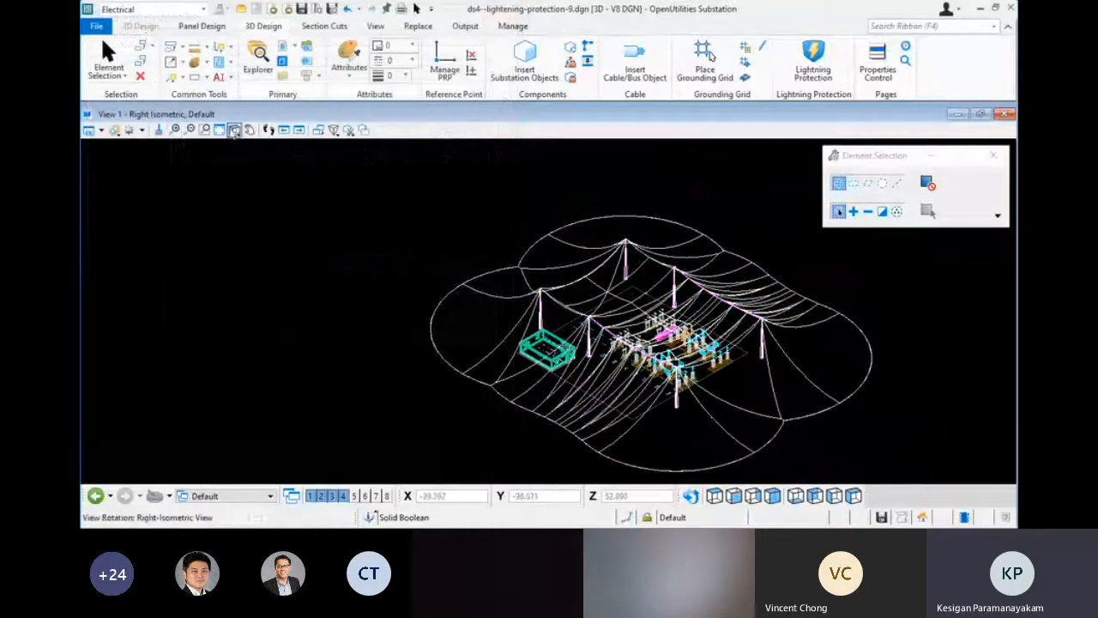
# Apply the Default variant of the Transparent display style to the lightning protection view
pyautogui.click(128, 130)
pyautogui.moveTo(170, 221)
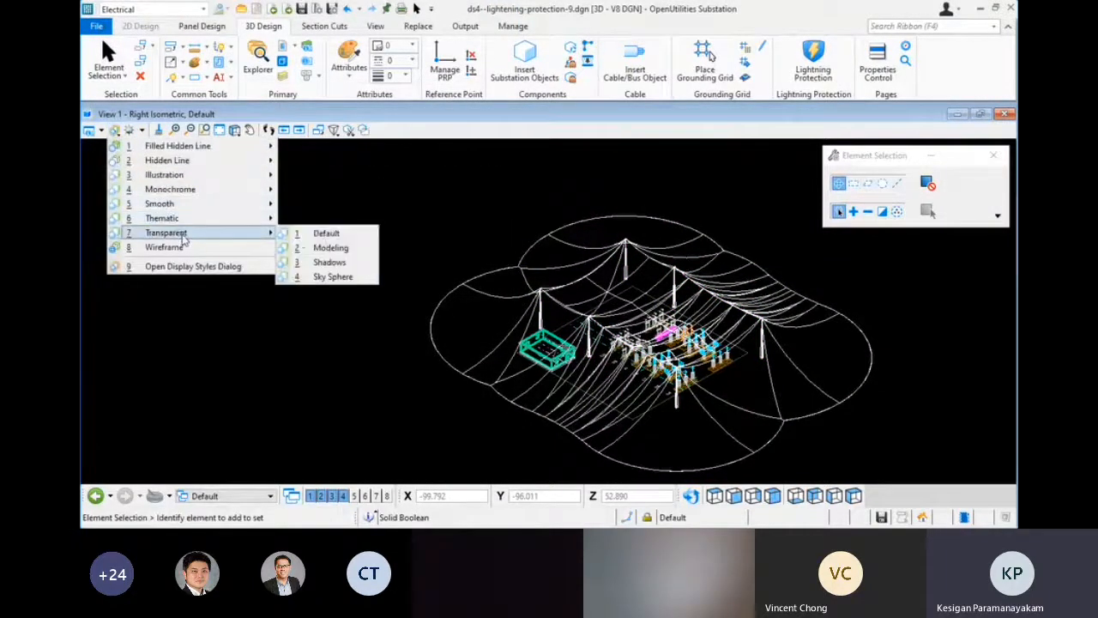
pyautogui.click(319, 233)
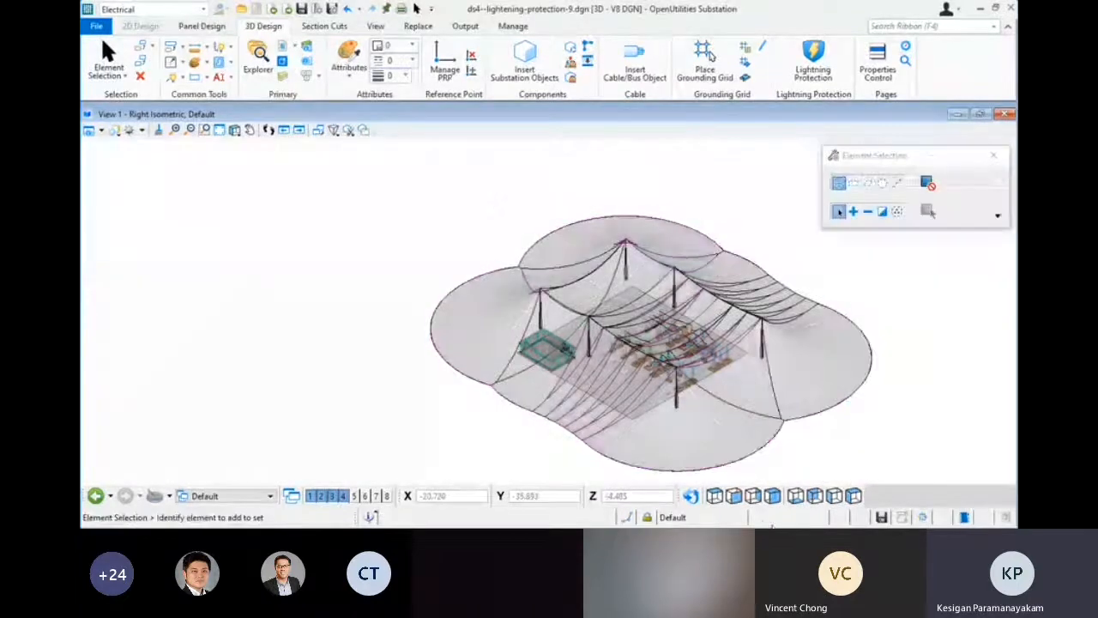
# Check the coverage of the lightning protection envelope over the equipment and control house from the right and front
pyautogui.click(733, 495)
pyautogui.click(753, 496)
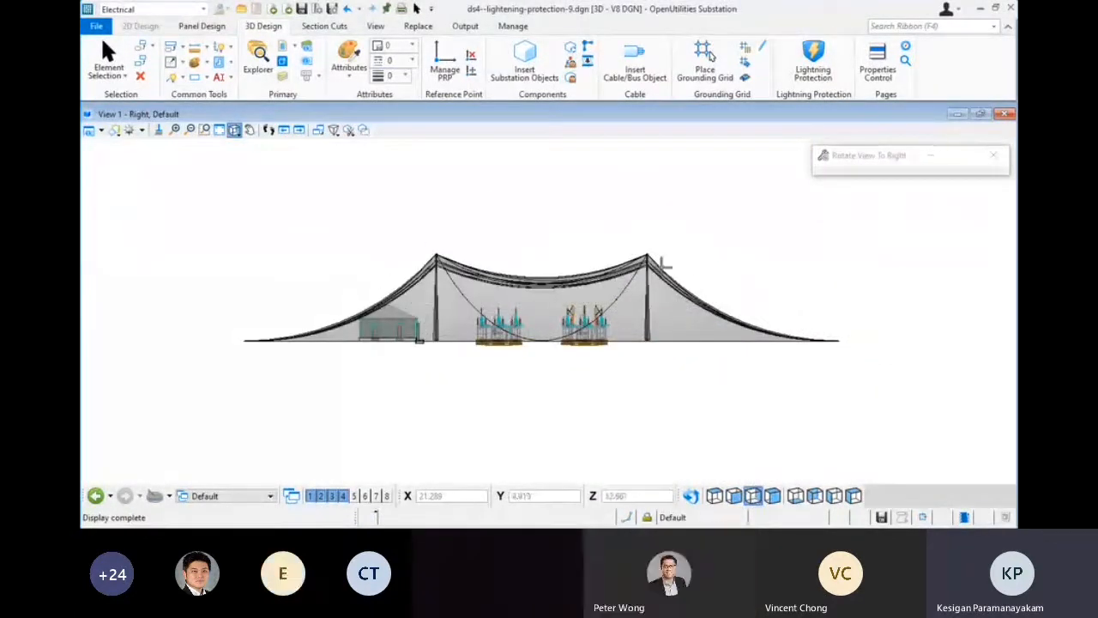
pyautogui.scroll(2, 554, 320)
pyautogui.click(735, 496)
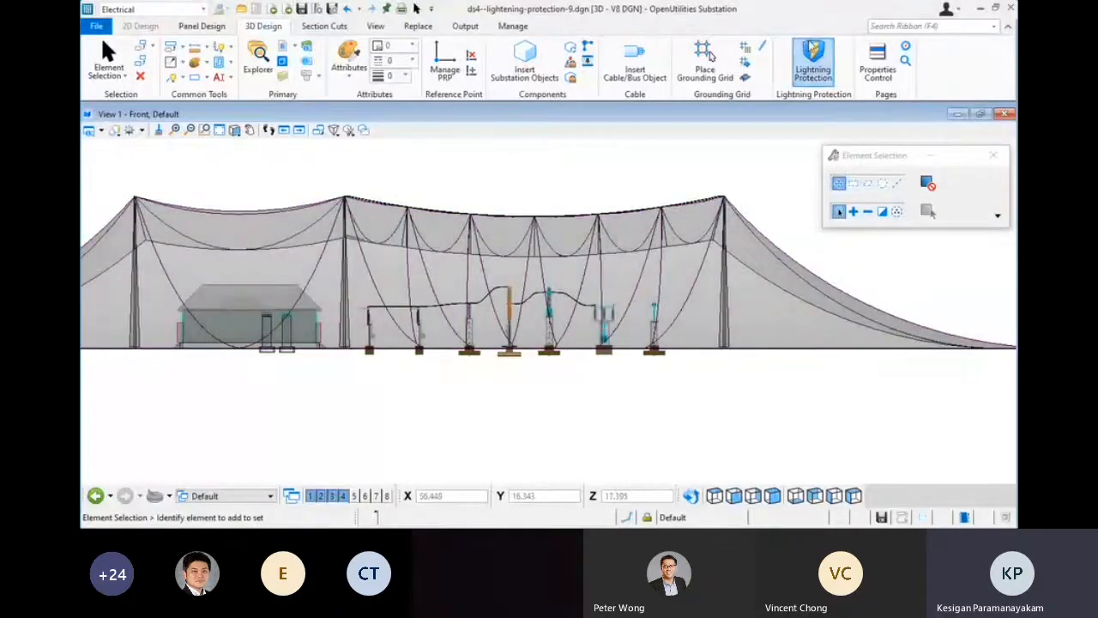
# Review the group settings and the report output options of the lightning protection tool, then close it
pyautogui.click(811, 62)
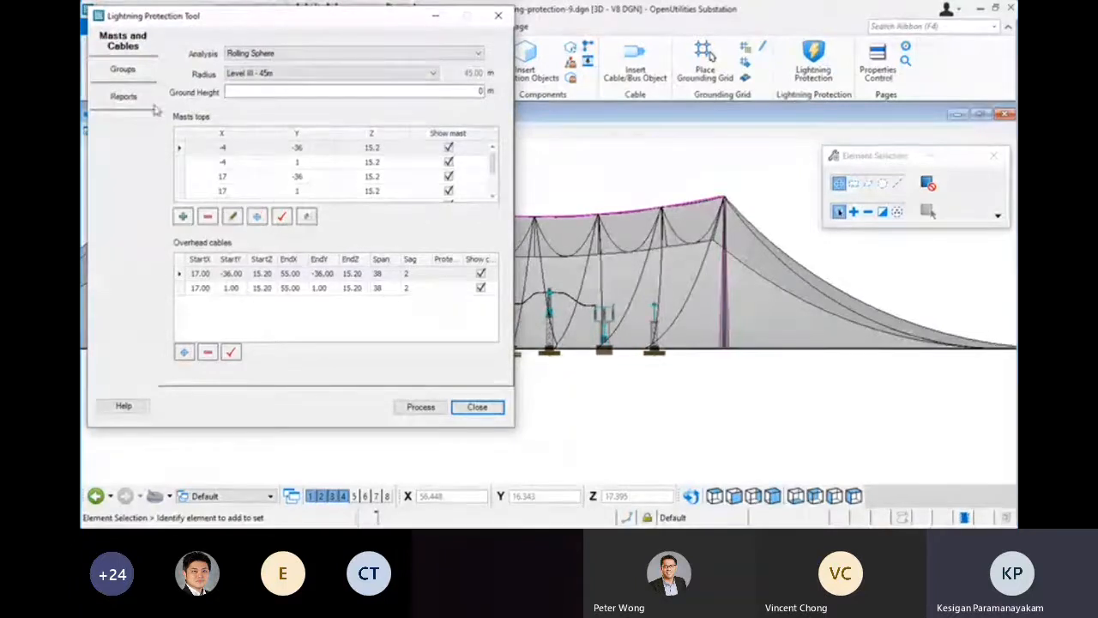
pyautogui.click(130, 70)
pyautogui.click(123, 98)
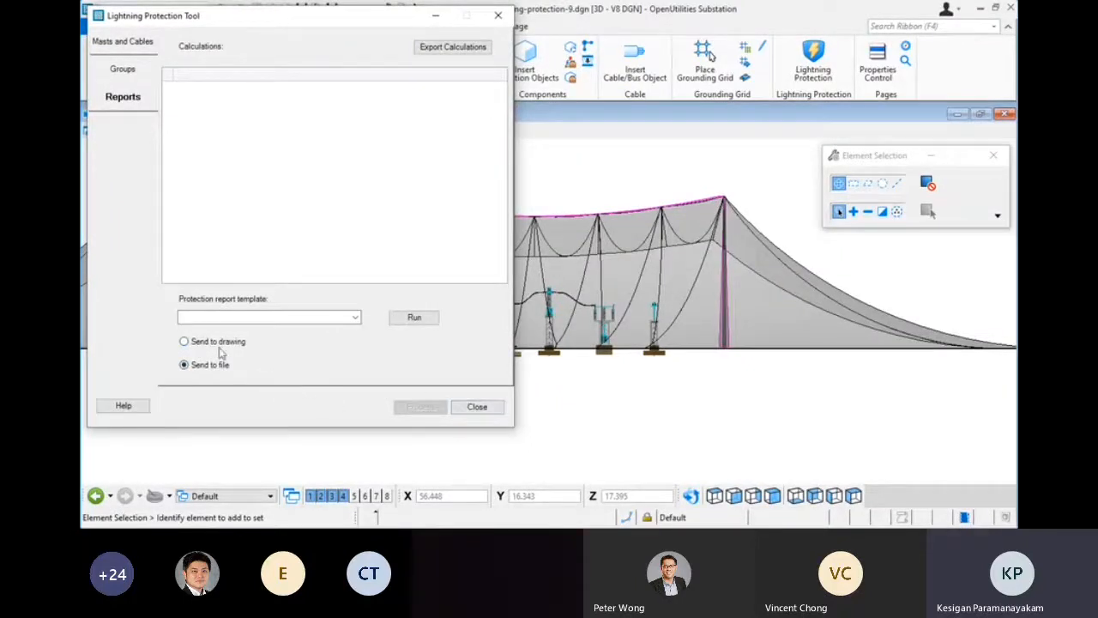
pyautogui.click(497, 15)
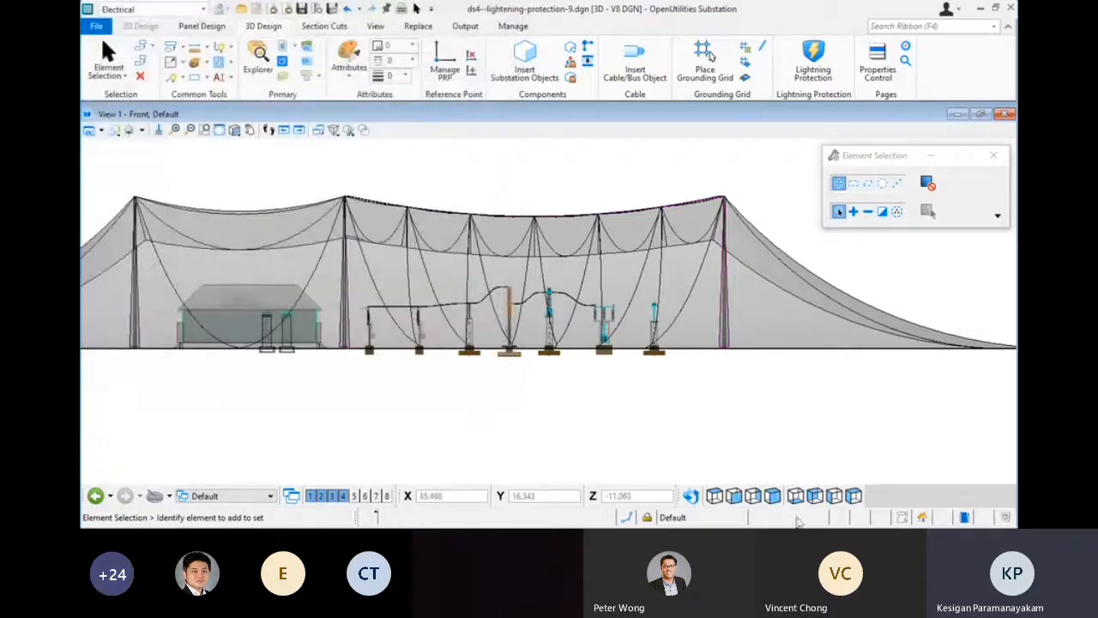
# Show the complete lightning protection envelope in right isometric view and return to element selection
pyautogui.click(854, 497)
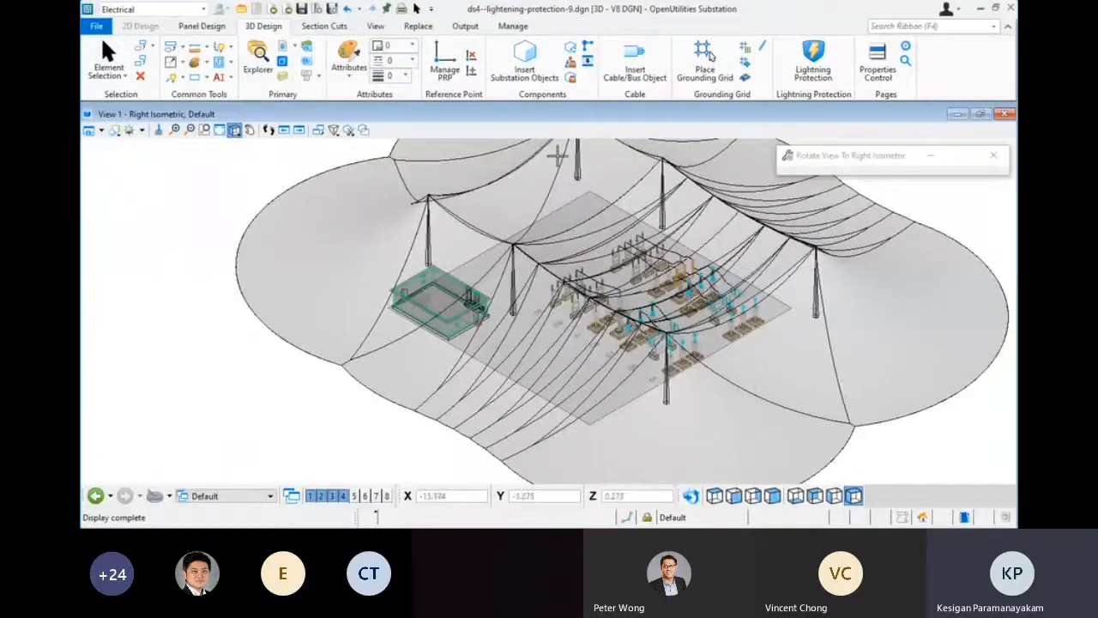
pyautogui.scroll(-2, 618, 268)
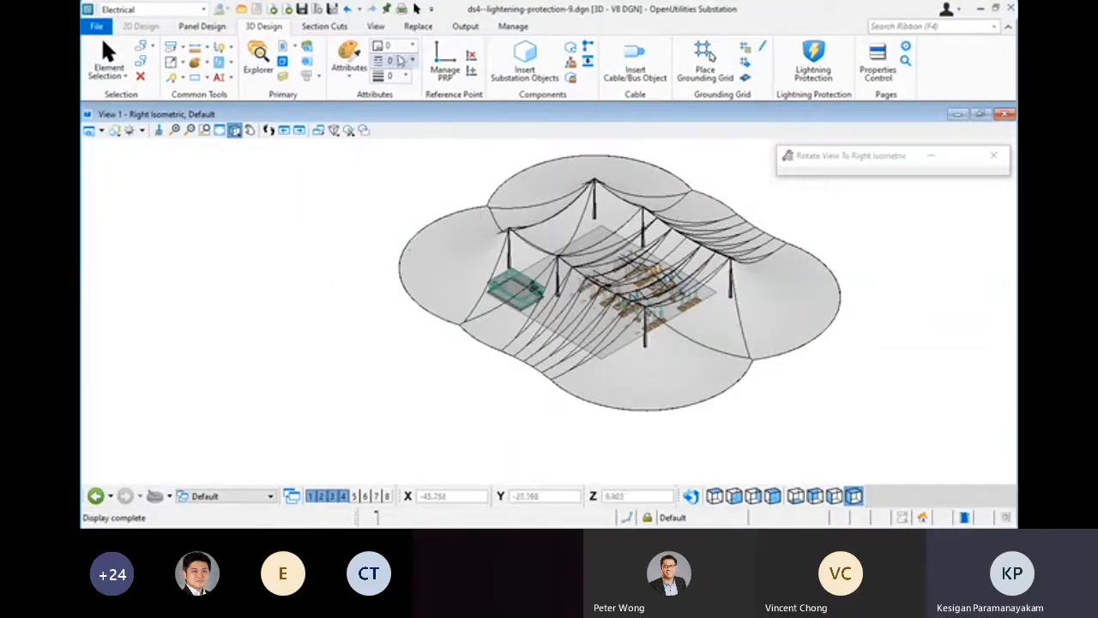
pyautogui.click(416, 10)
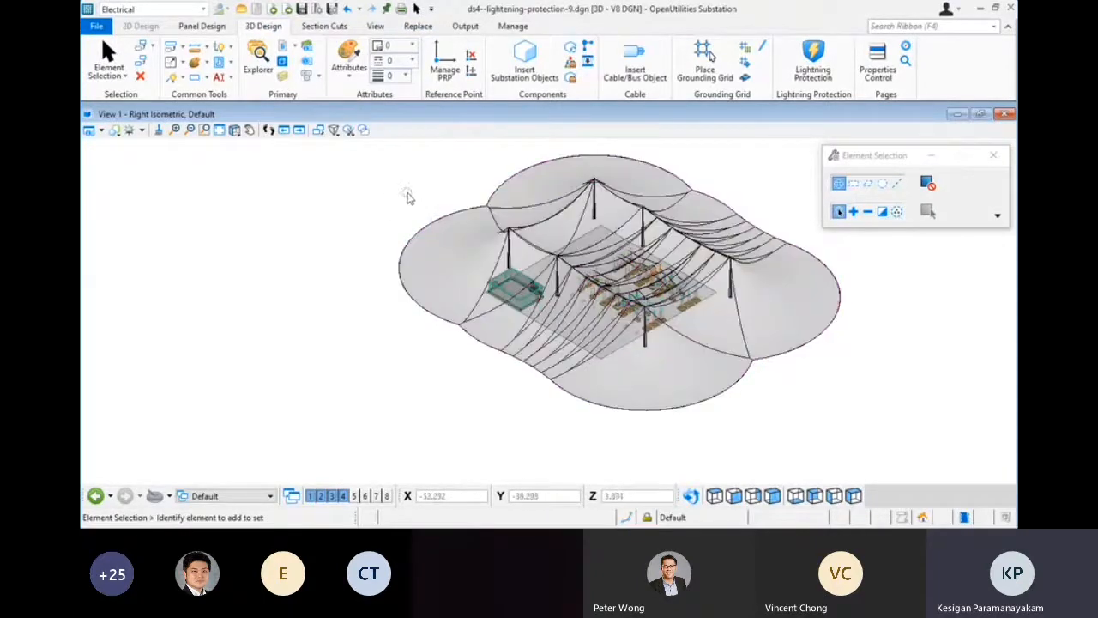
pyautogui.hotkey('alt', 'Tab')
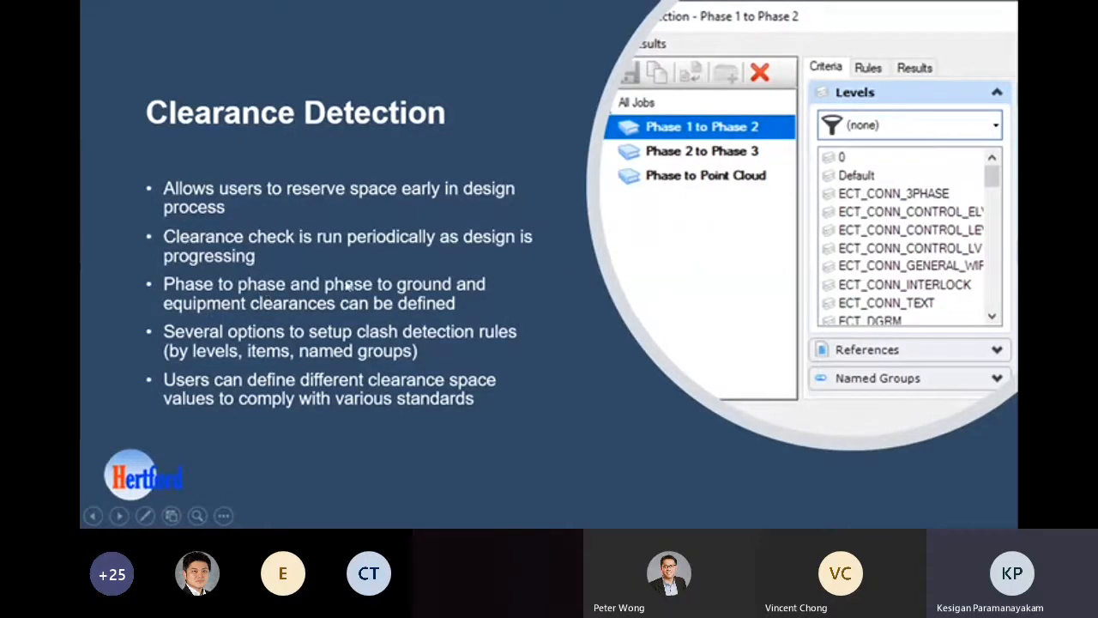
pyautogui.click(533, 113)
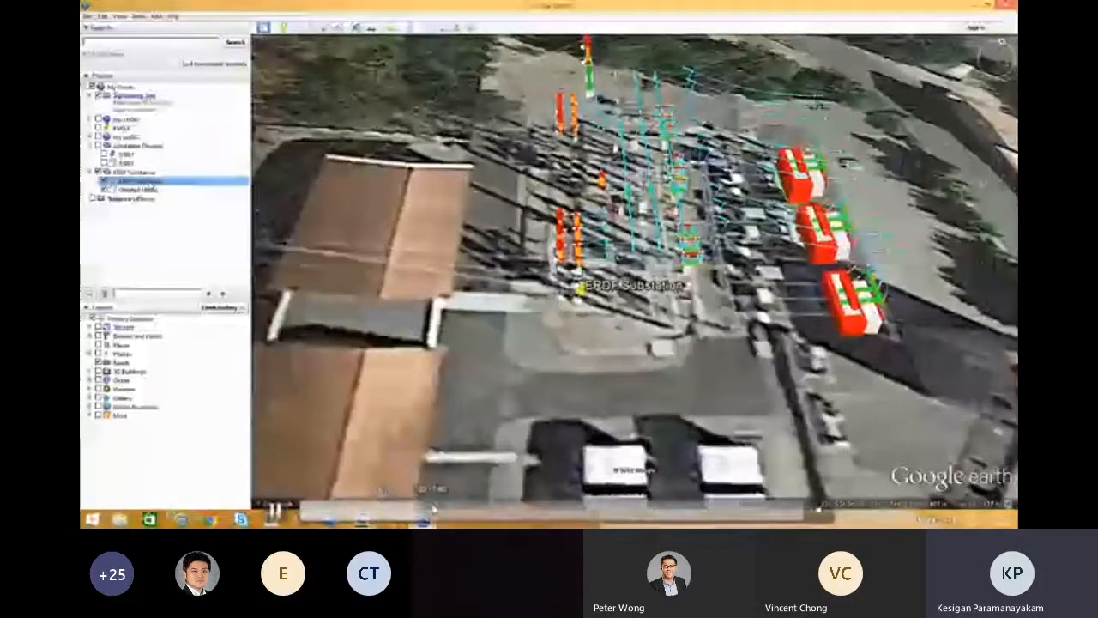
pyautogui.click(486, 515)
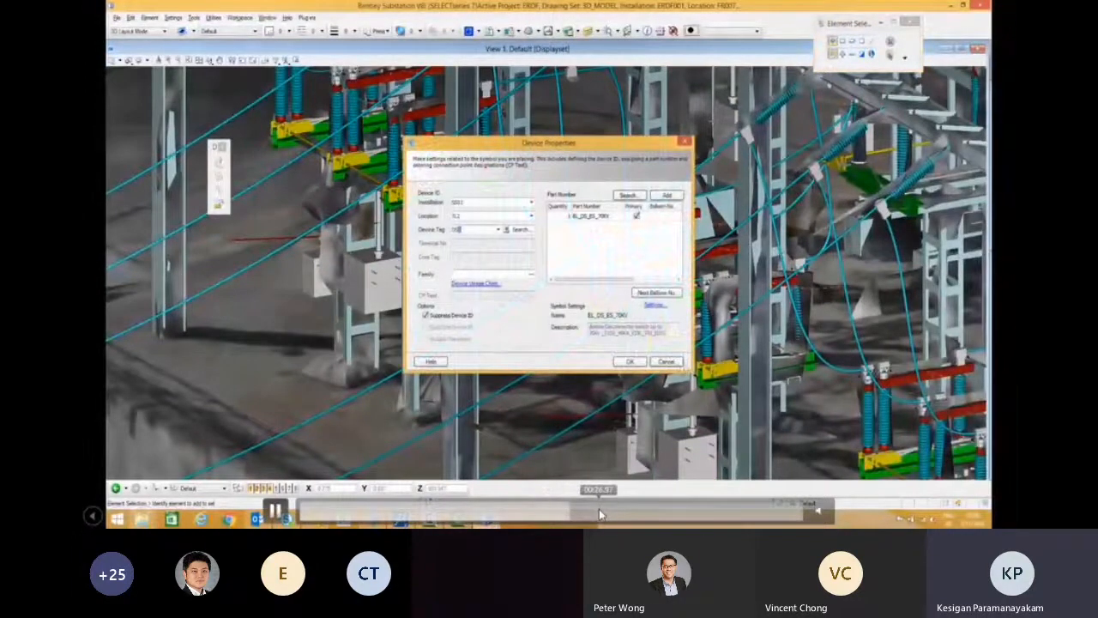
pyautogui.click(599, 508)
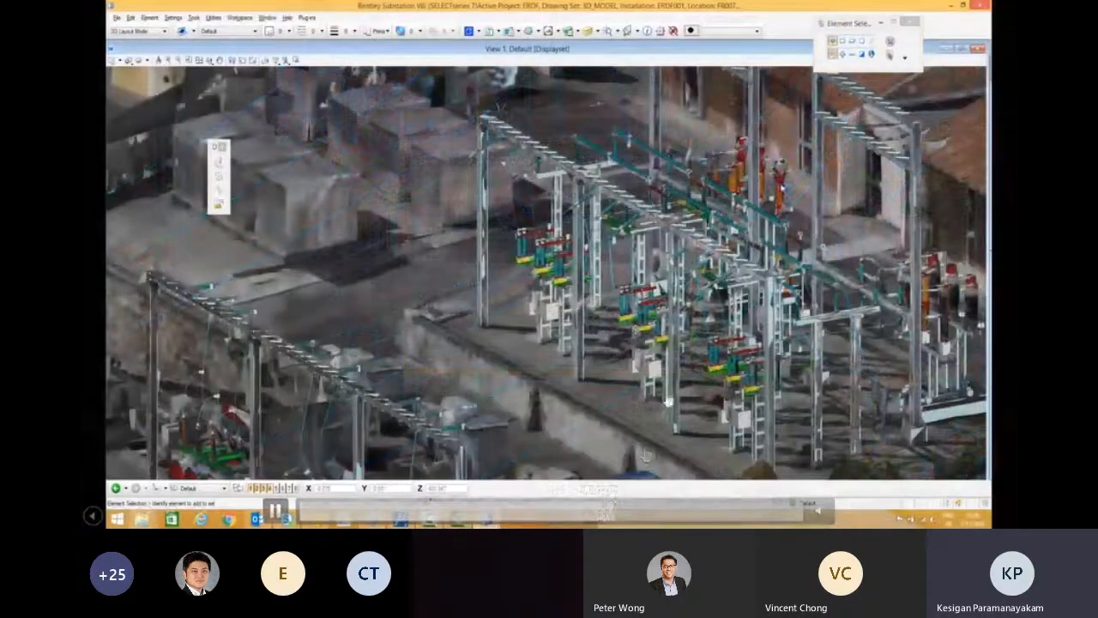
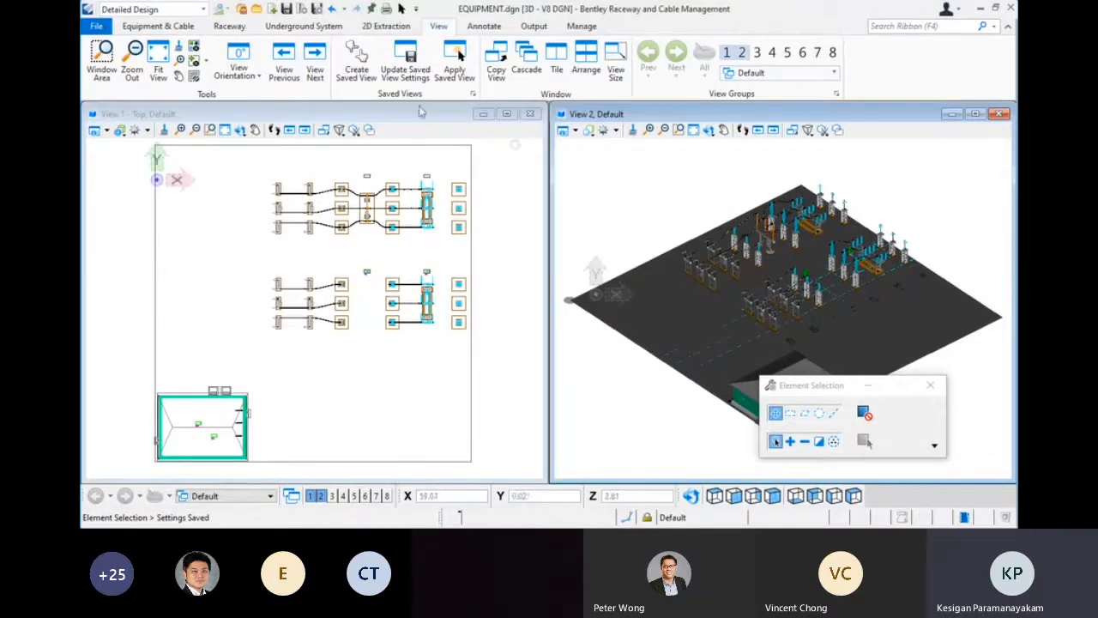
# Review the file path and attachment properties of the DS4--MASTER-5.DGN reference attached to the equipment drawing
pyautogui.click(159, 26)
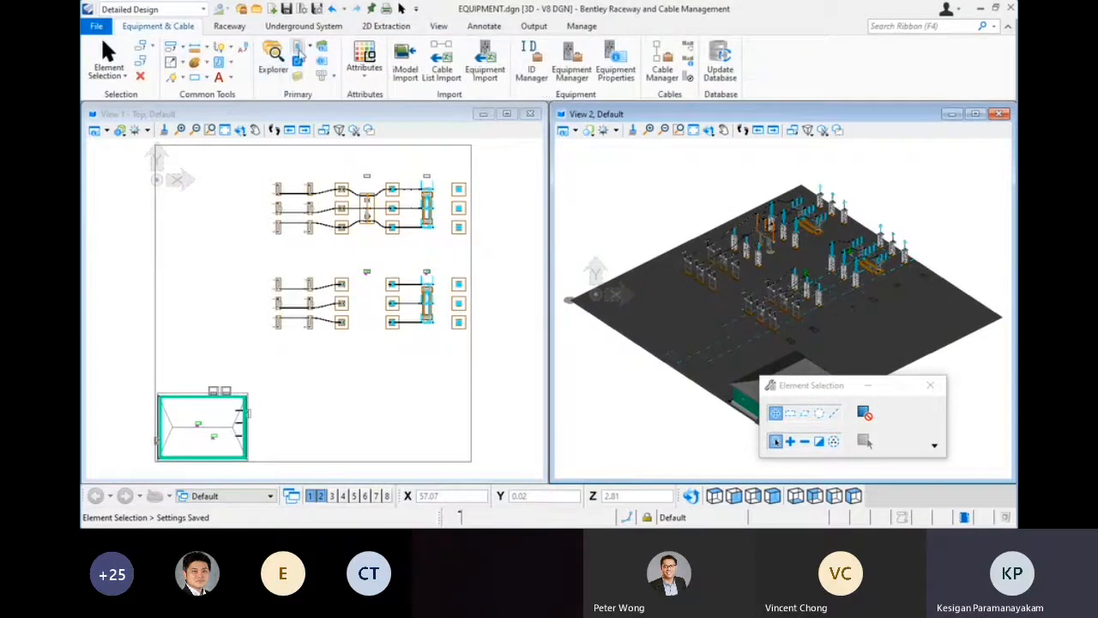
pyautogui.click(297, 61)
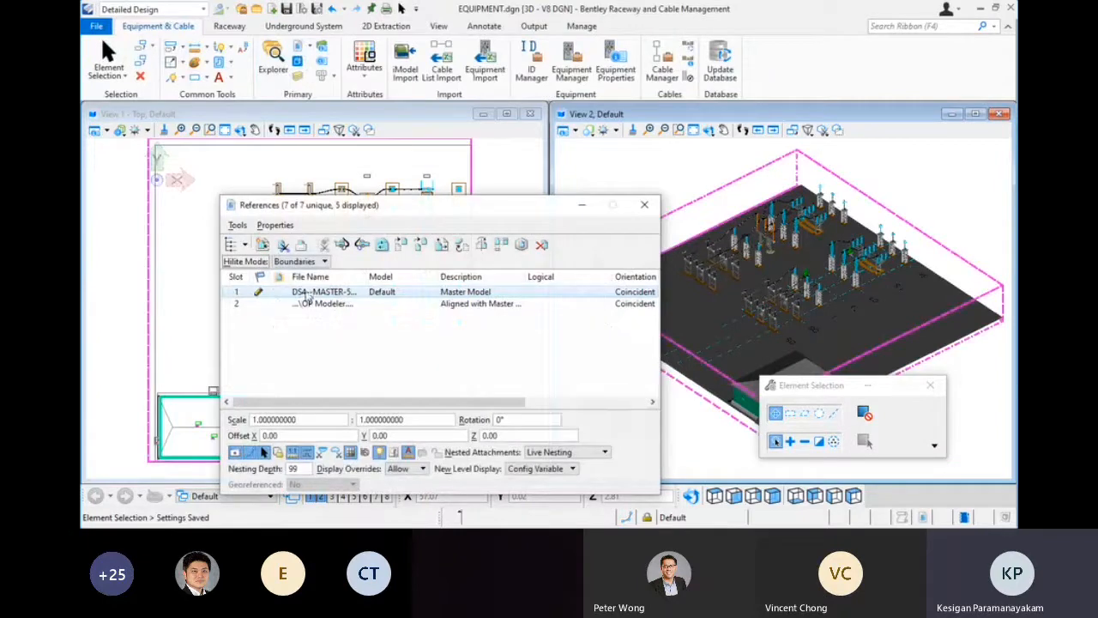
pyautogui.click(314, 296)
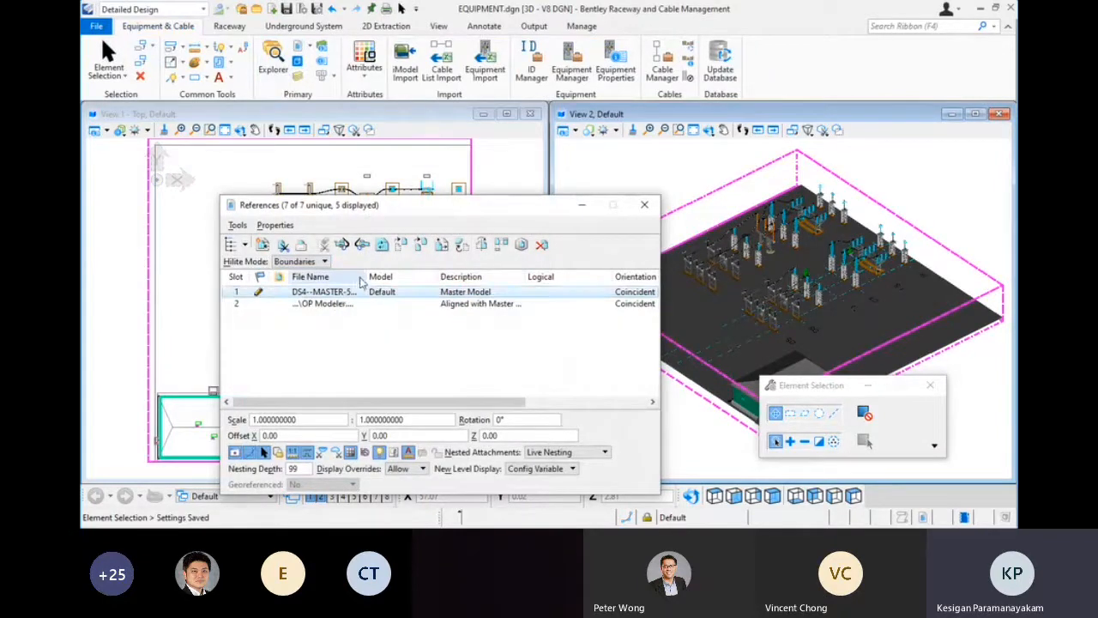
pyautogui.moveTo(368, 276); pyautogui.dragTo(560, 276)
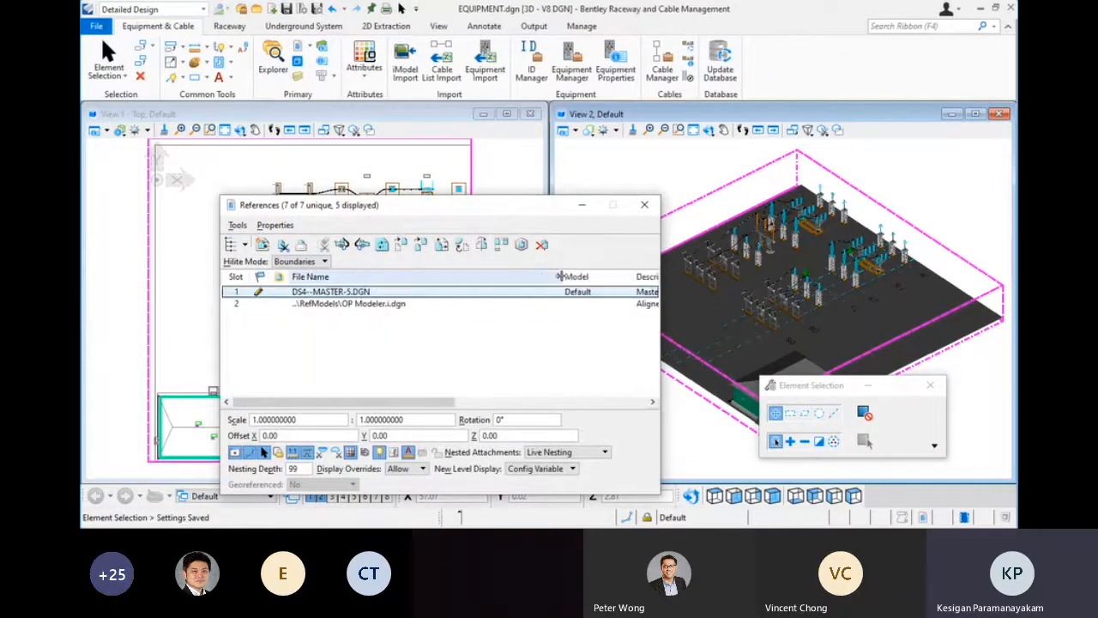
pyautogui.rightClick(356, 298)
pyautogui.click(409, 516)
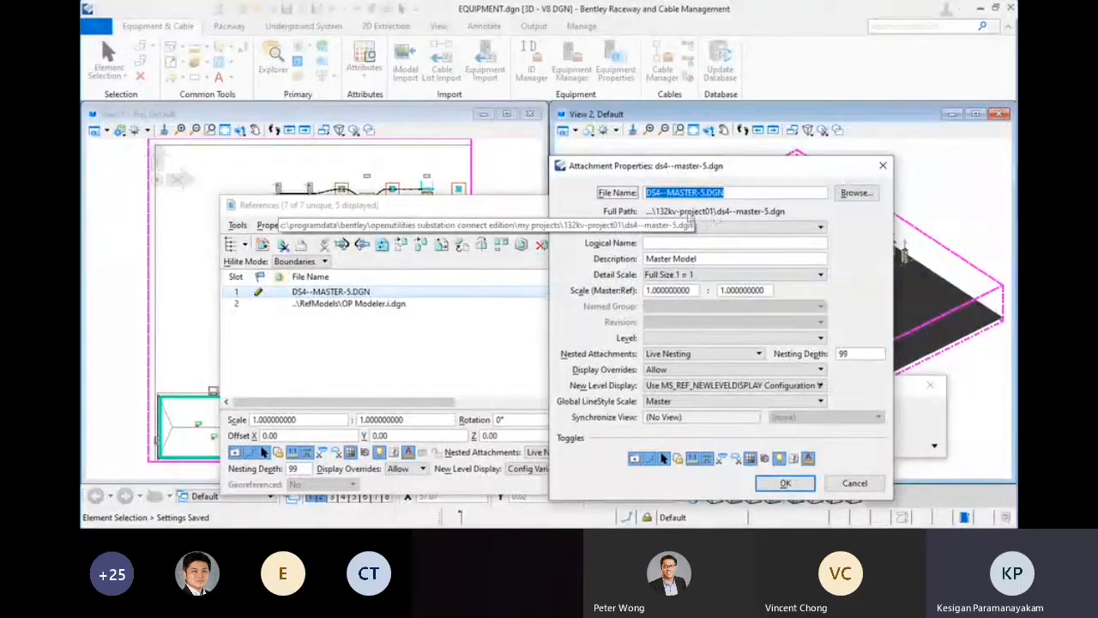
pyautogui.click(883, 164)
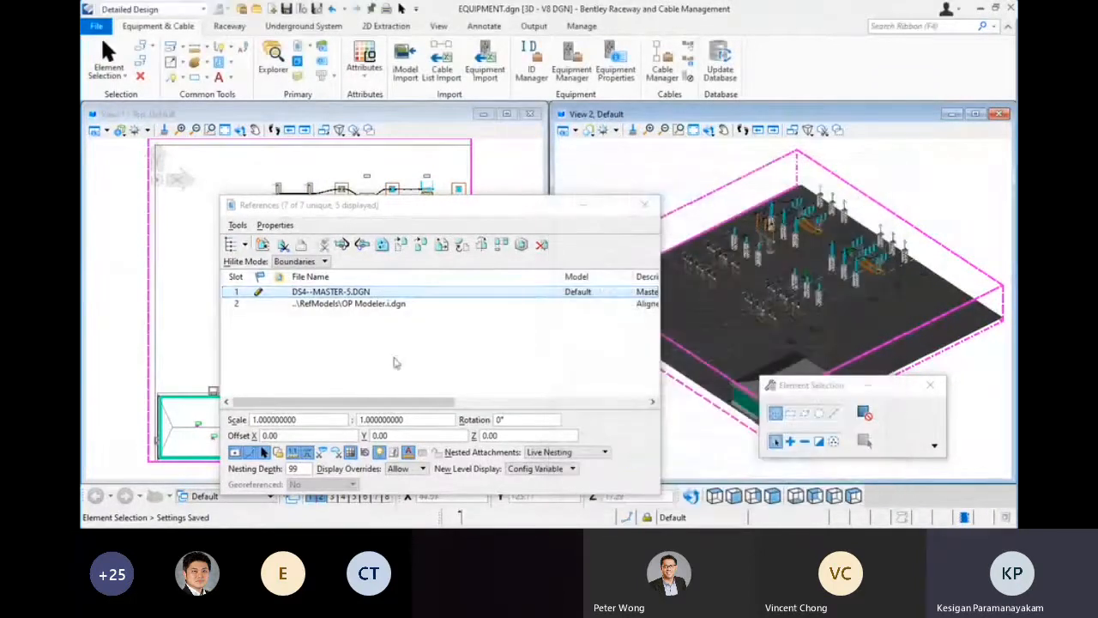
# Toggle the display of the DS4--MASTER-5.DGN reference off and on again to see what it contains, and close the references list
pyautogui.click(237, 454)
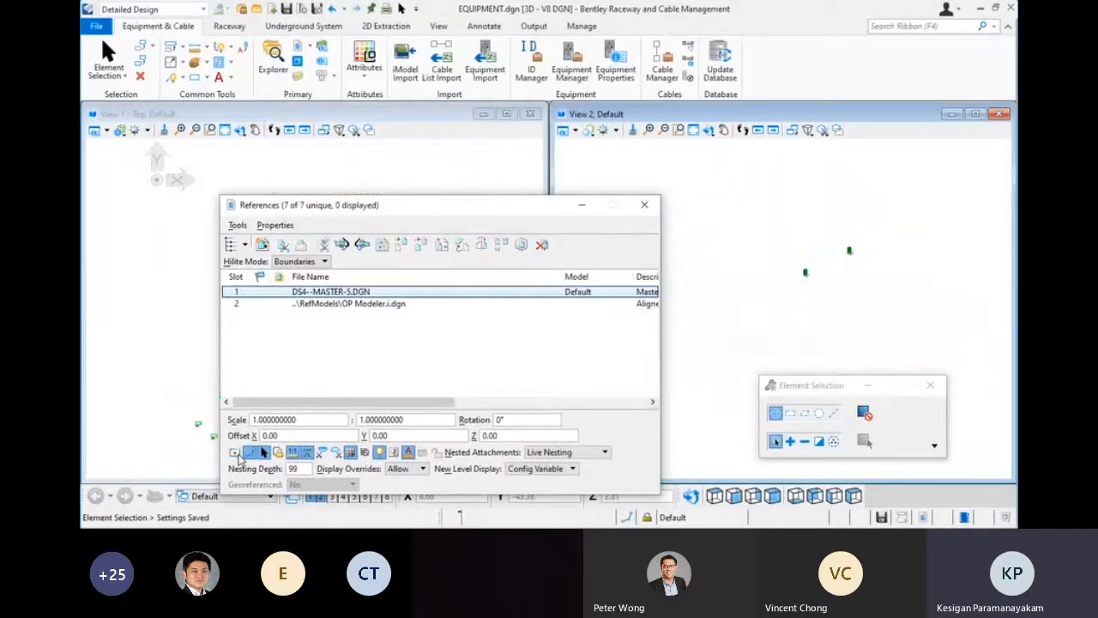
pyautogui.click(238, 455)
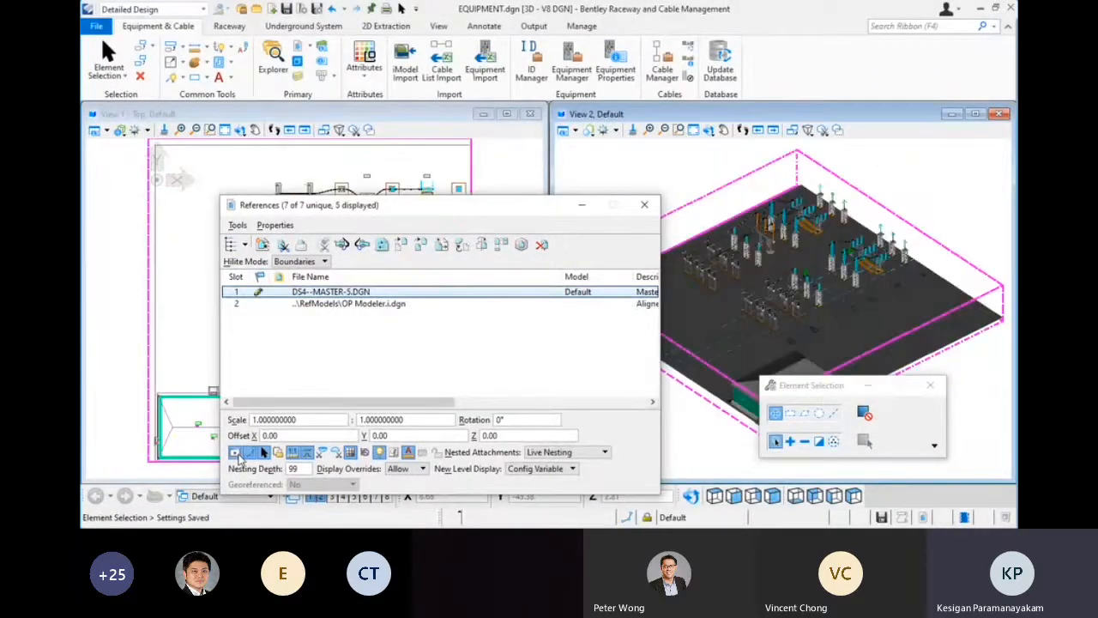
pyautogui.click(644, 205)
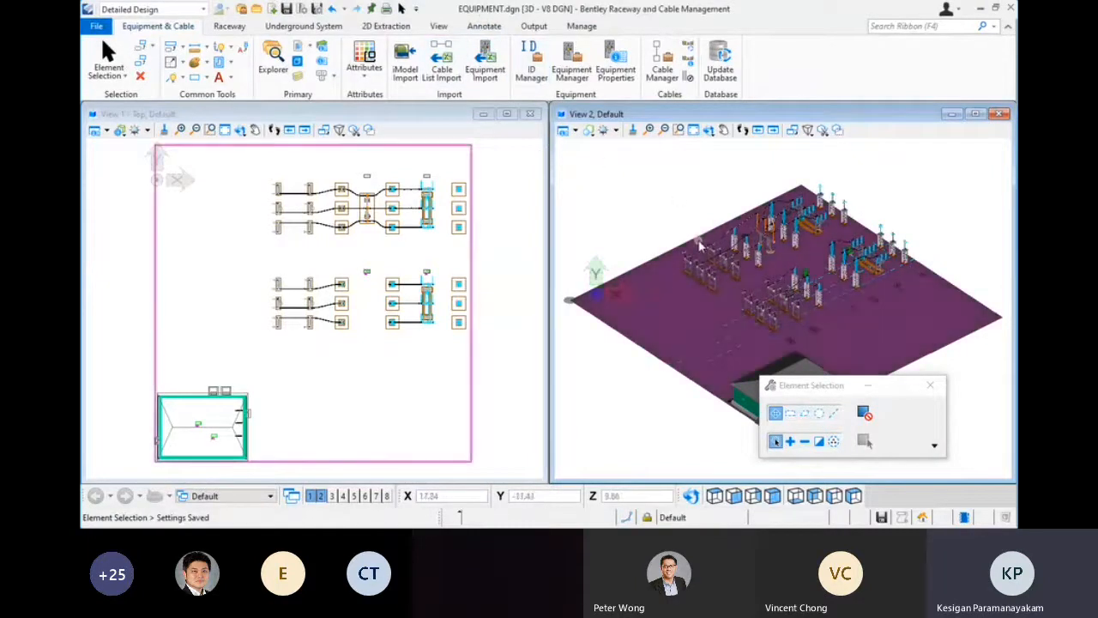
# Locate the two equipment panels inside the control house in the top view and select each of them
pyautogui.moveTo(307, 433); pyautogui.dragTo(385, 360, button='middle')
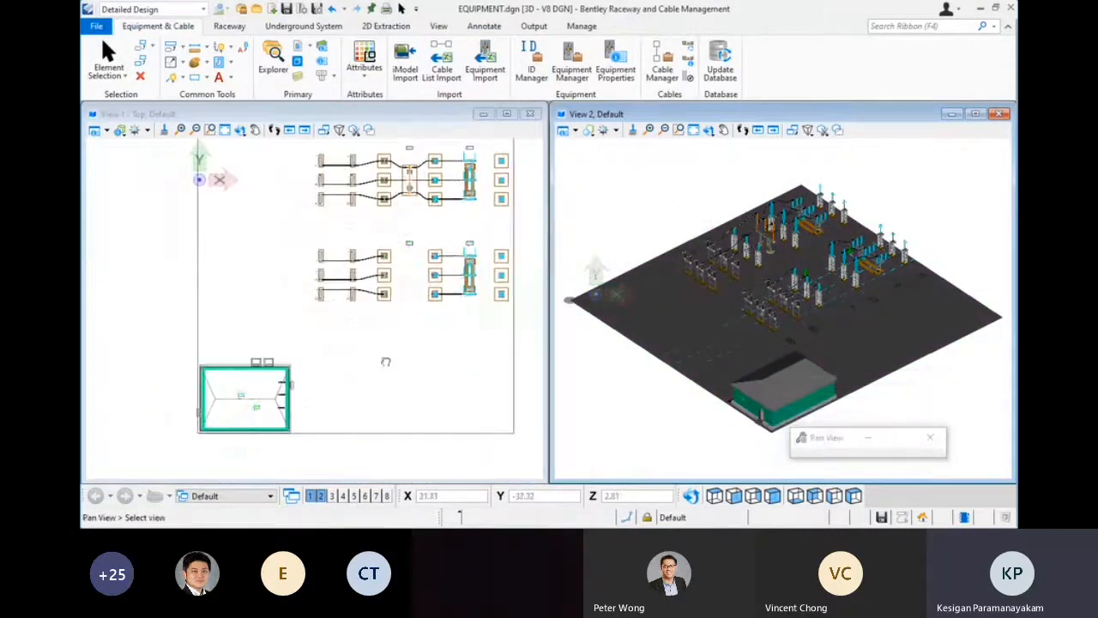
pyautogui.moveTo(448, 308); pyautogui.dragTo(428, 339, button='middle')
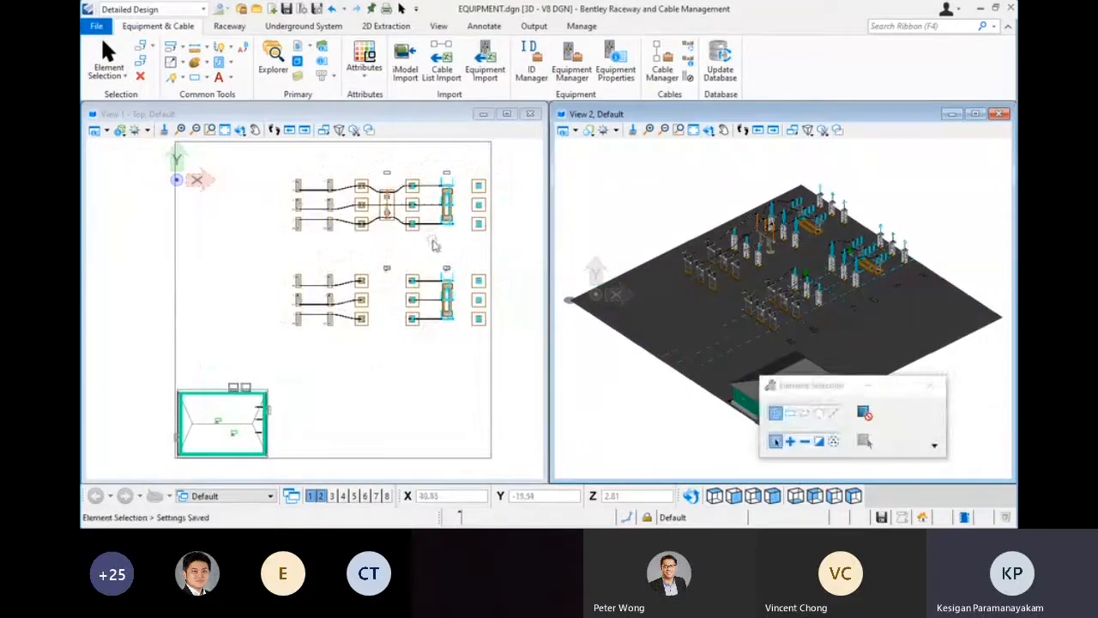
pyautogui.moveTo(433, 247); pyautogui.dragTo(420, 287, button='middle')
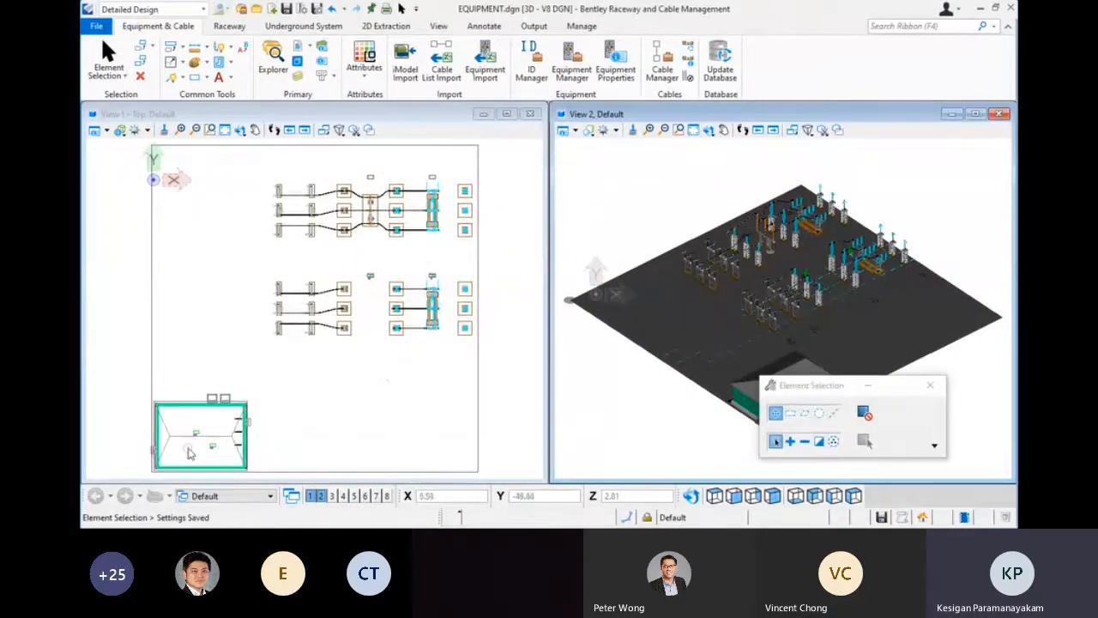
pyautogui.scroll(3, 195, 451)
pyautogui.scroll(1, 200, 375)
pyautogui.scroll(-1, 200, 375)
pyautogui.scroll(1, 207, 354)
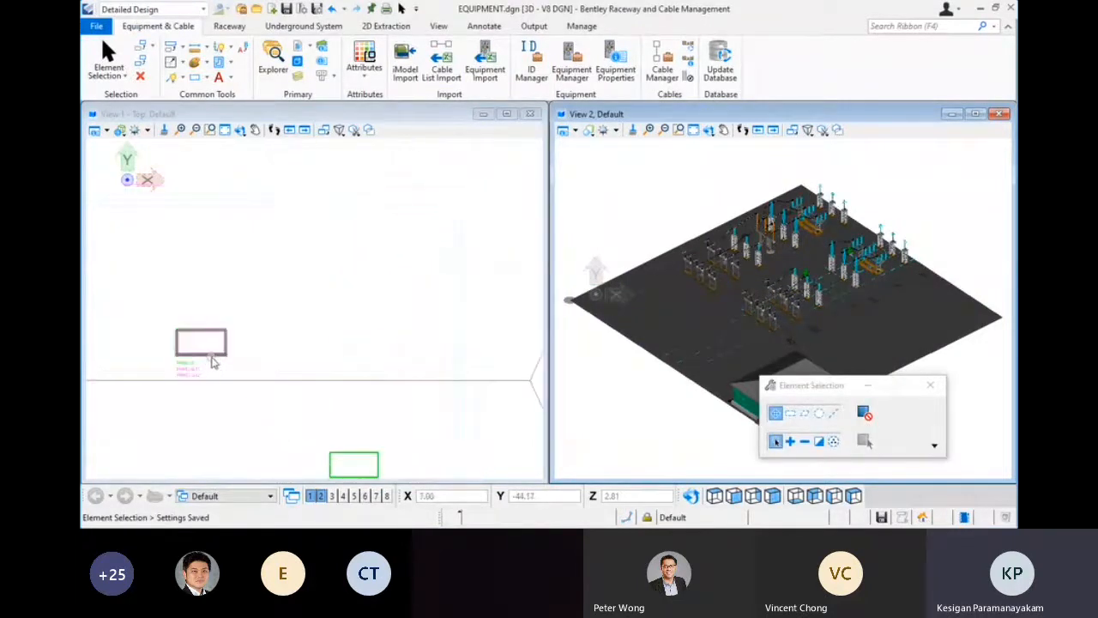
pyautogui.click(212, 356)
pyautogui.click(335, 458)
pyautogui.scroll(-1, 353, 357)
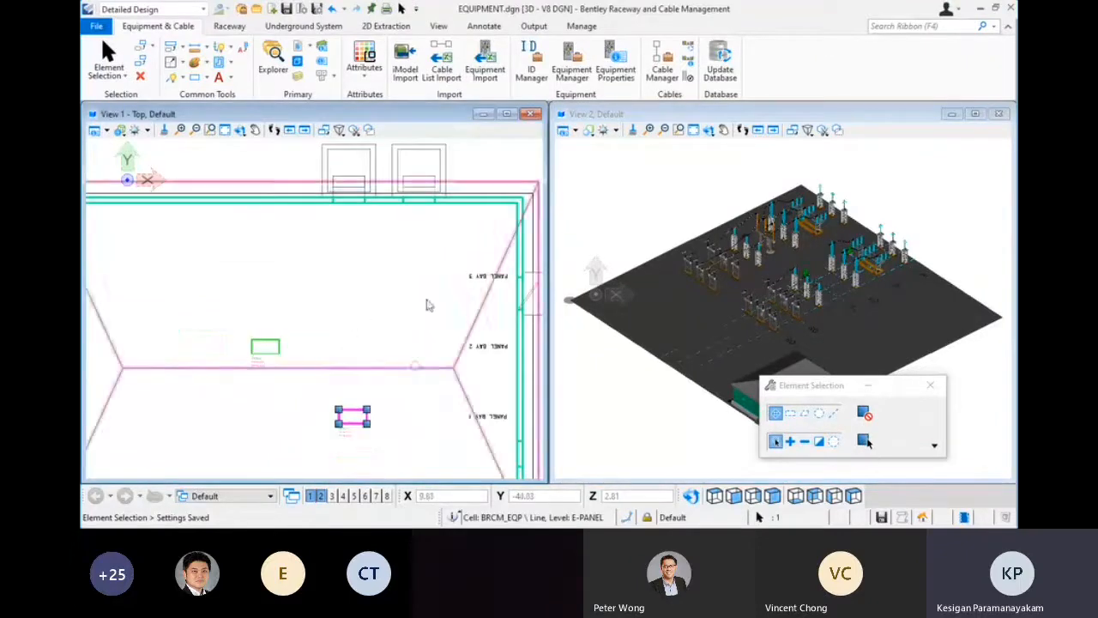
# Locate and select the two marshalling kiosks between the switchyard bays, inspect them in the 3D view and clear the selection
pyautogui.scroll(-2, 347, 238)
pyautogui.click(353, 259)
pyautogui.scroll(-1, 355, 261)
pyautogui.moveTo(346, 255); pyautogui.dragTo(249, 322, button='middle')
pyautogui.scroll(1, 375, 217)
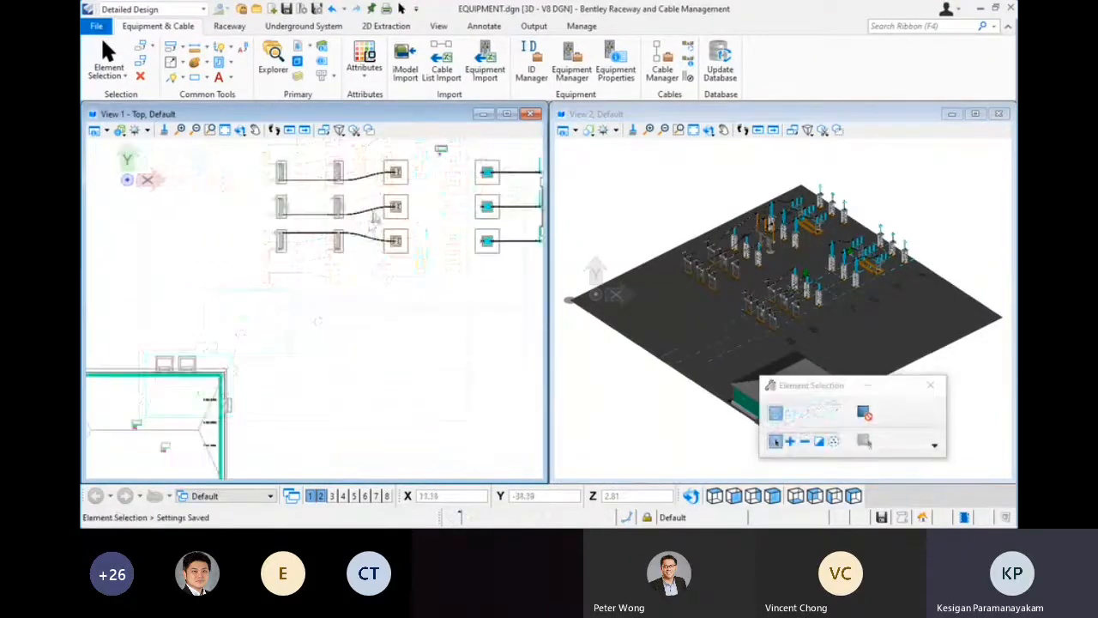
pyautogui.moveTo(387, 228); pyautogui.dragTo(193, 369, button='middle')
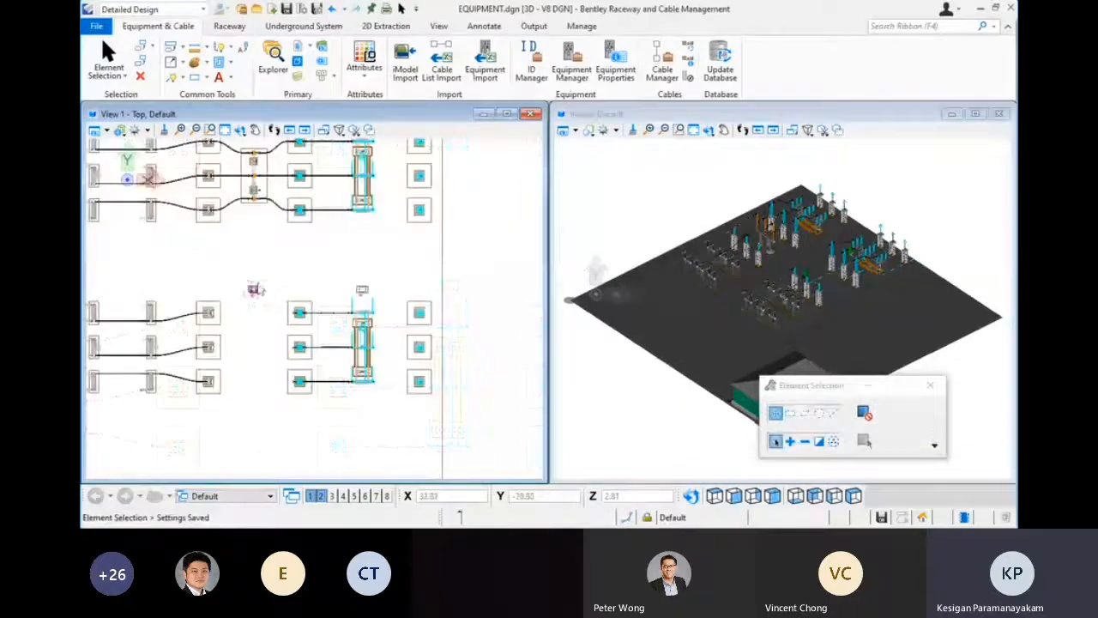
pyautogui.click(254, 292)
pyautogui.click(363, 292)
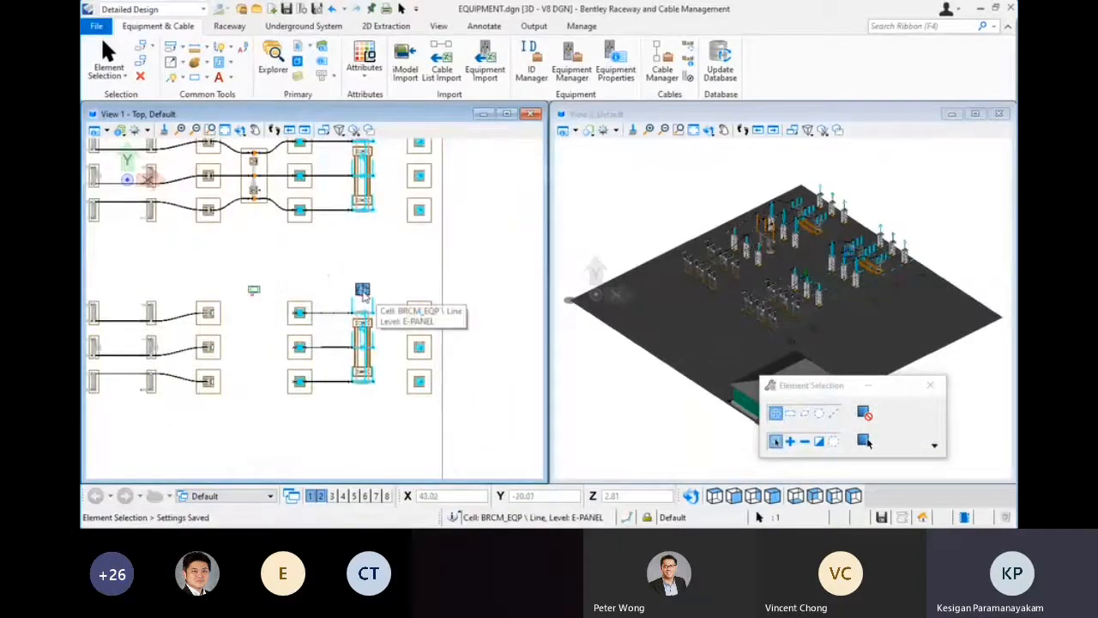
pyautogui.scroll(-2, 703, 318)
pyautogui.scroll(4, 801, 263)
pyautogui.scroll(3, 831, 269)
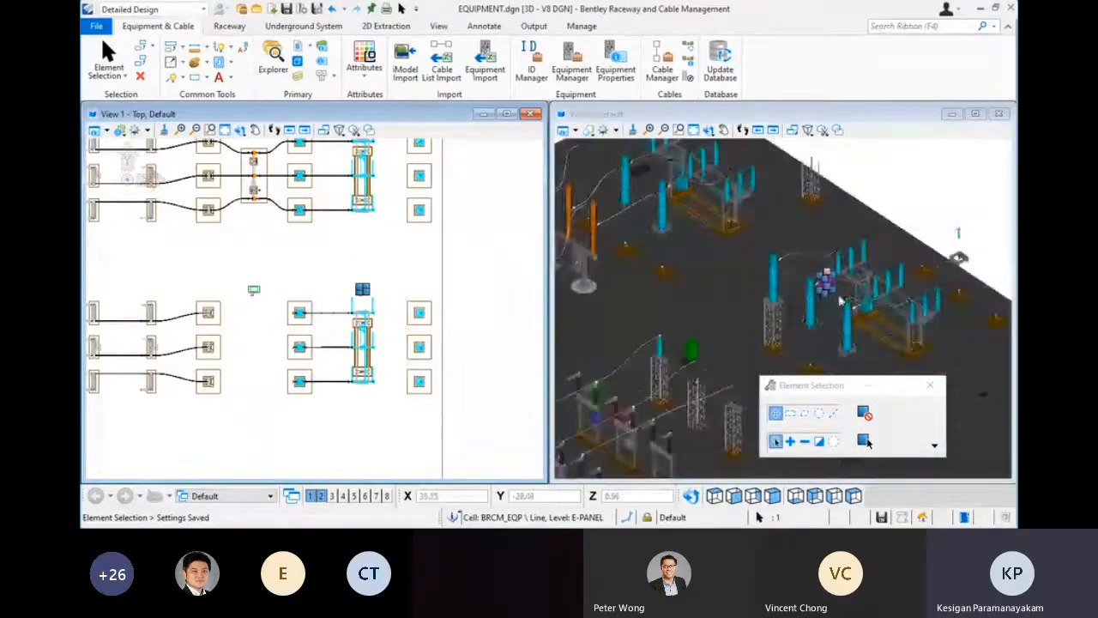
pyautogui.scroll(-8, 829, 309)
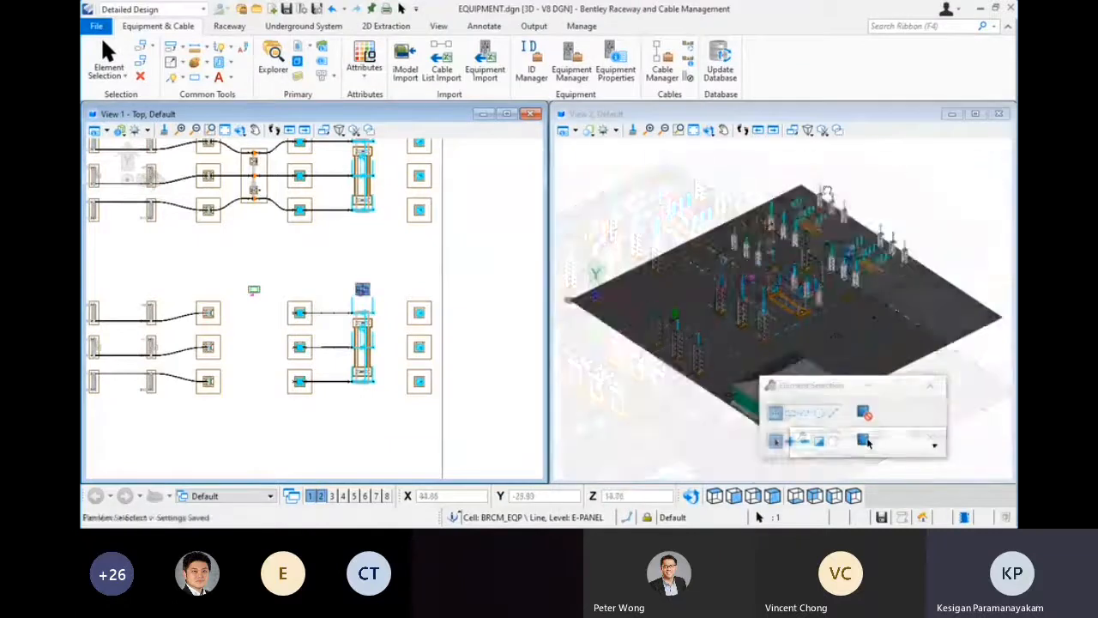
pyautogui.click(862, 173)
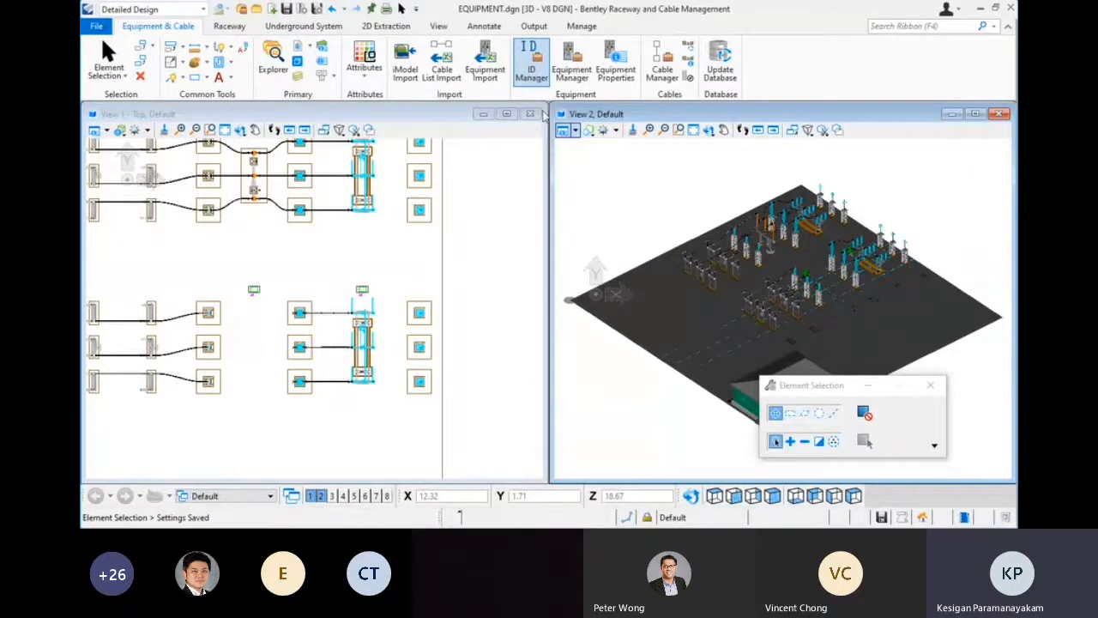
# Review the CAD object mapping of both marshalling kiosks and both panels in ID Manager, and close it with changes saved
pyautogui.click(538, 70)
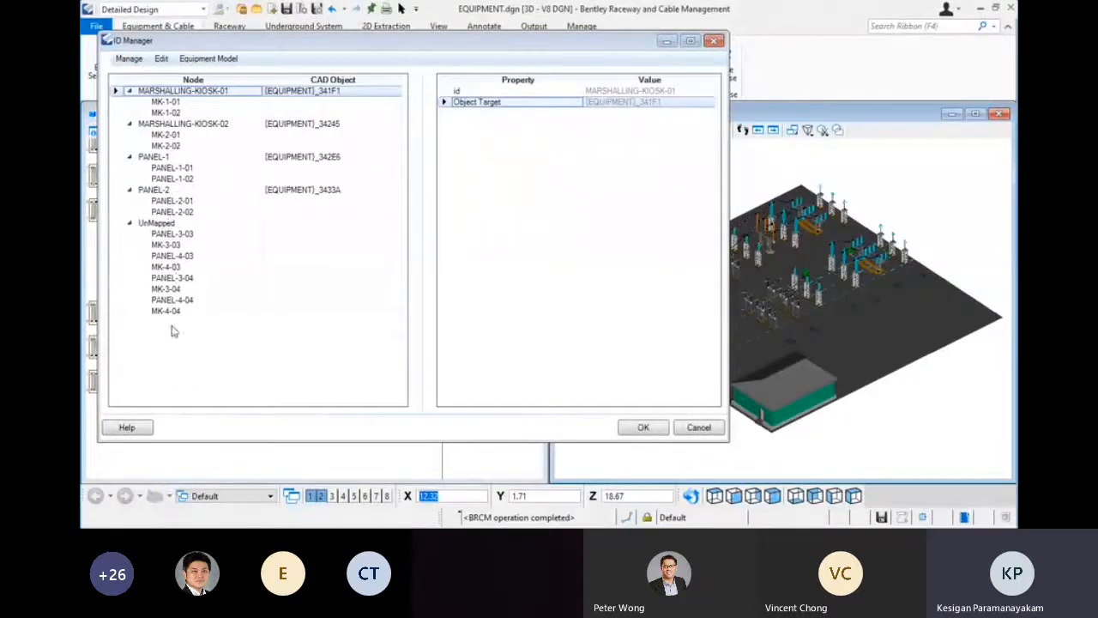
pyautogui.click(129, 223)
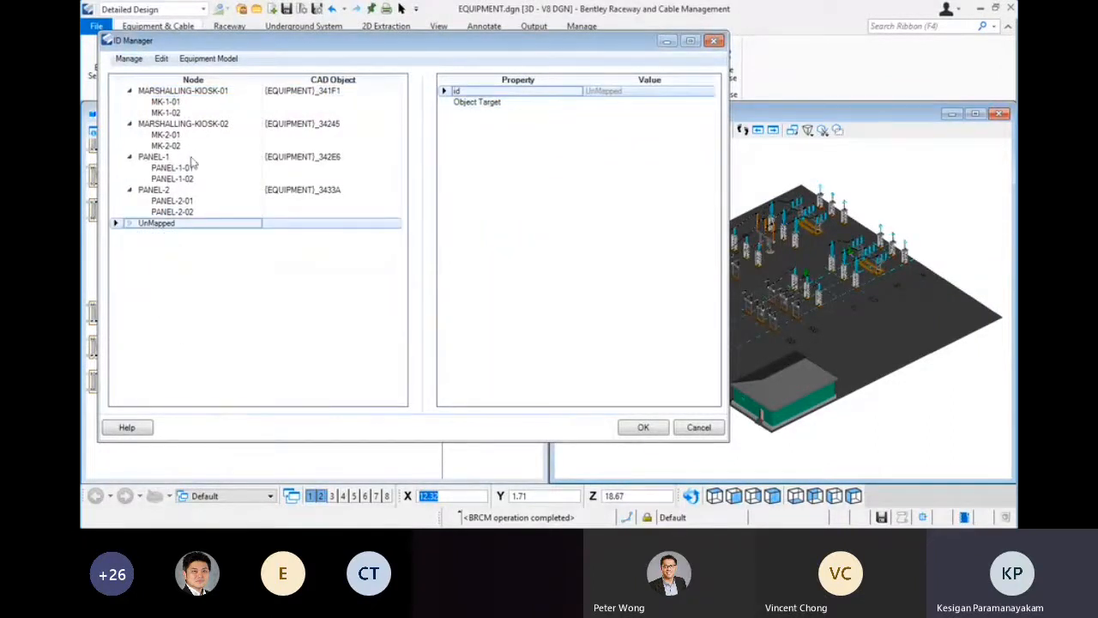
pyautogui.click(187, 91)
pyautogui.click(199, 125)
pyautogui.click(158, 157)
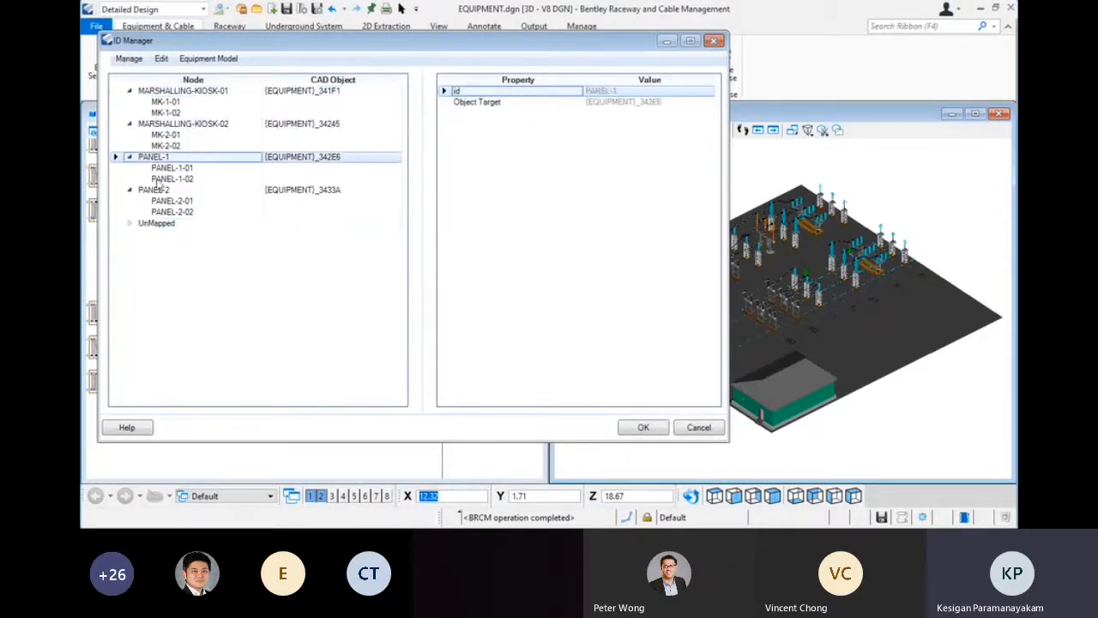
pyautogui.click(160, 190)
pyautogui.click(713, 41)
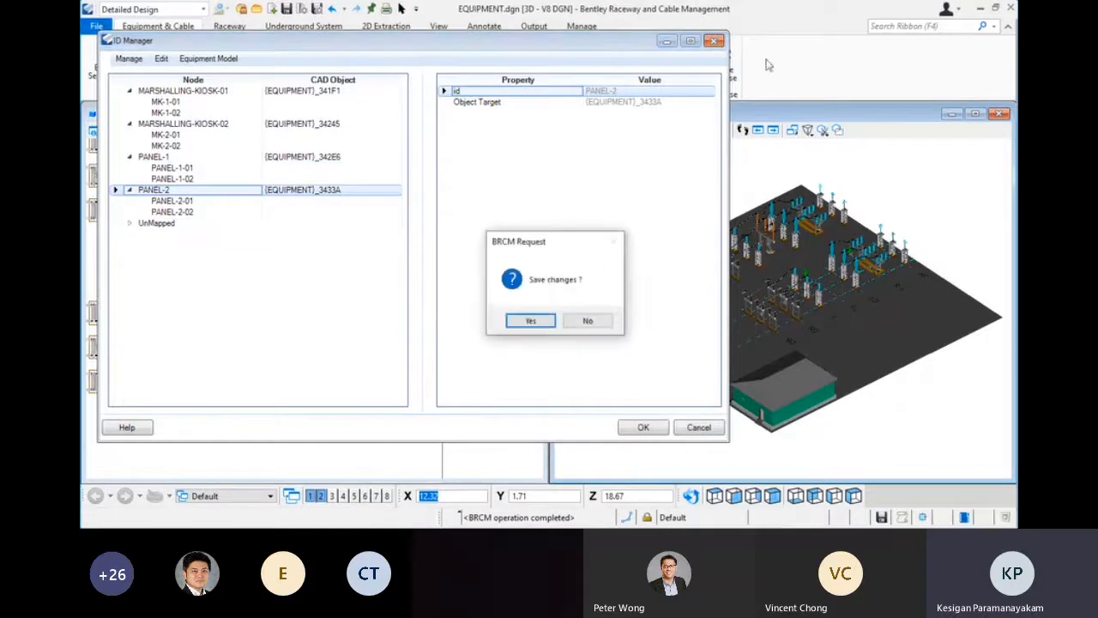
pyautogui.click(552, 321)
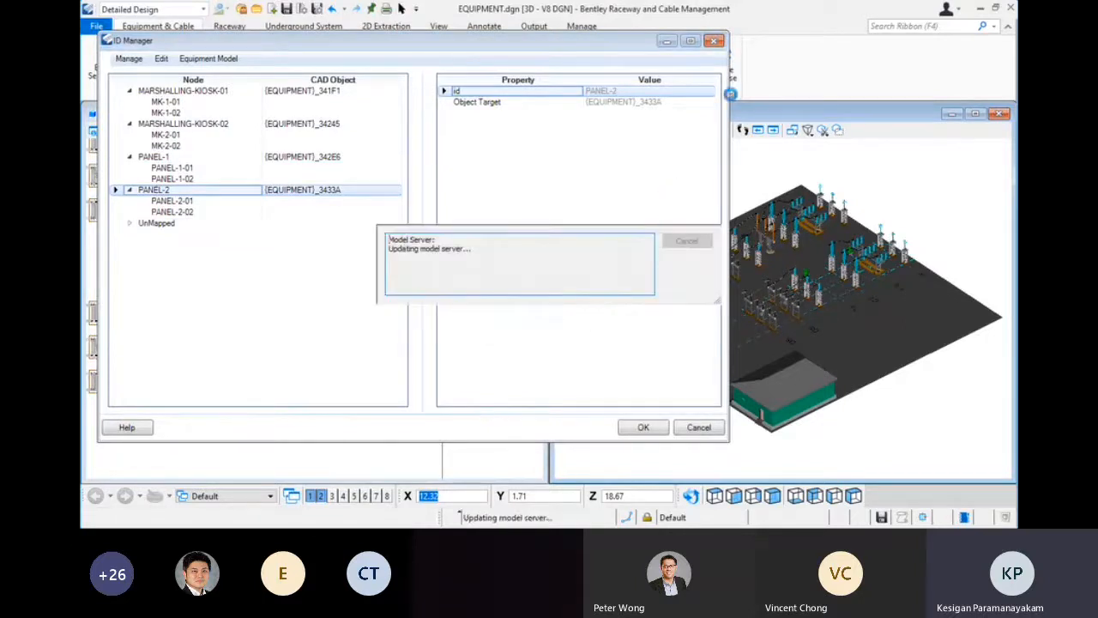
# Open Raceway.dgn from the recent files, updating the database with the modifications in the current drawing
pyautogui.click(96, 25)
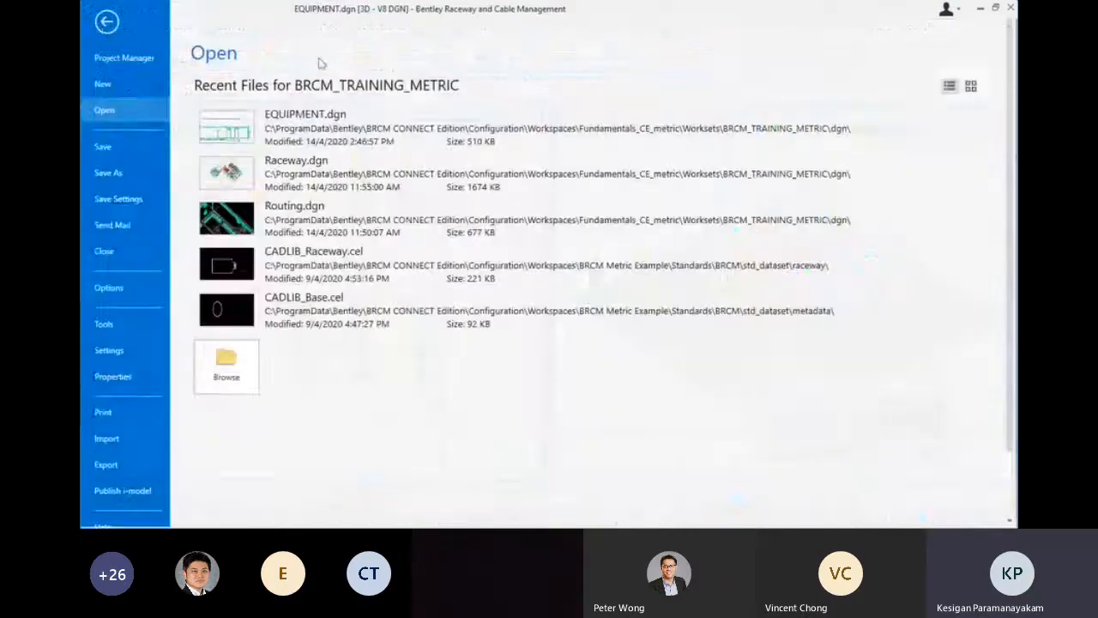
pyautogui.click(314, 178)
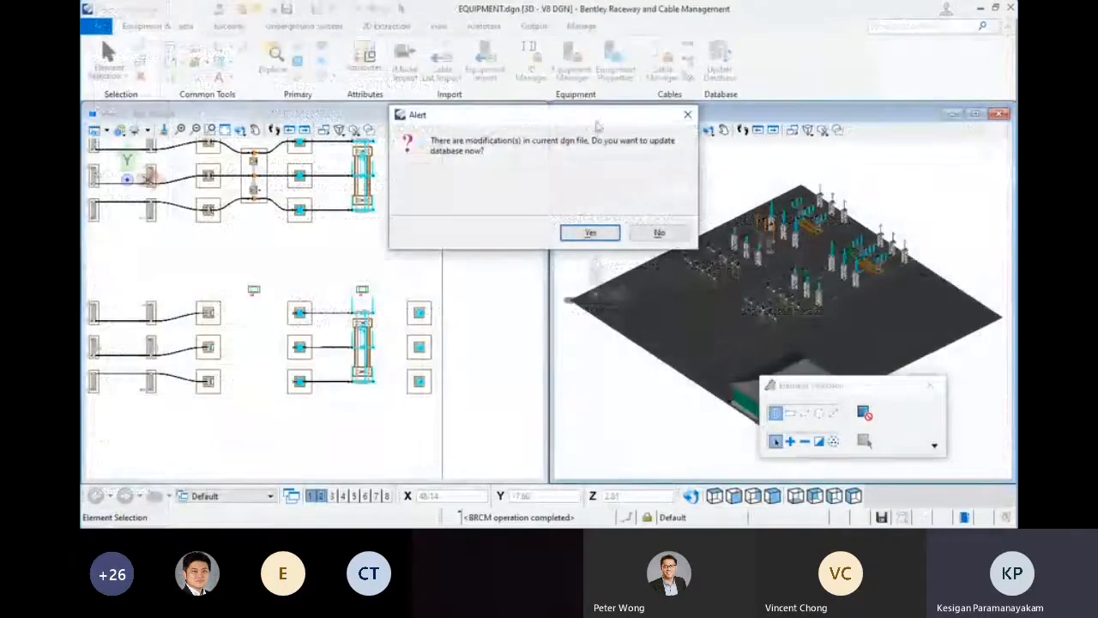
pyautogui.click(589, 234)
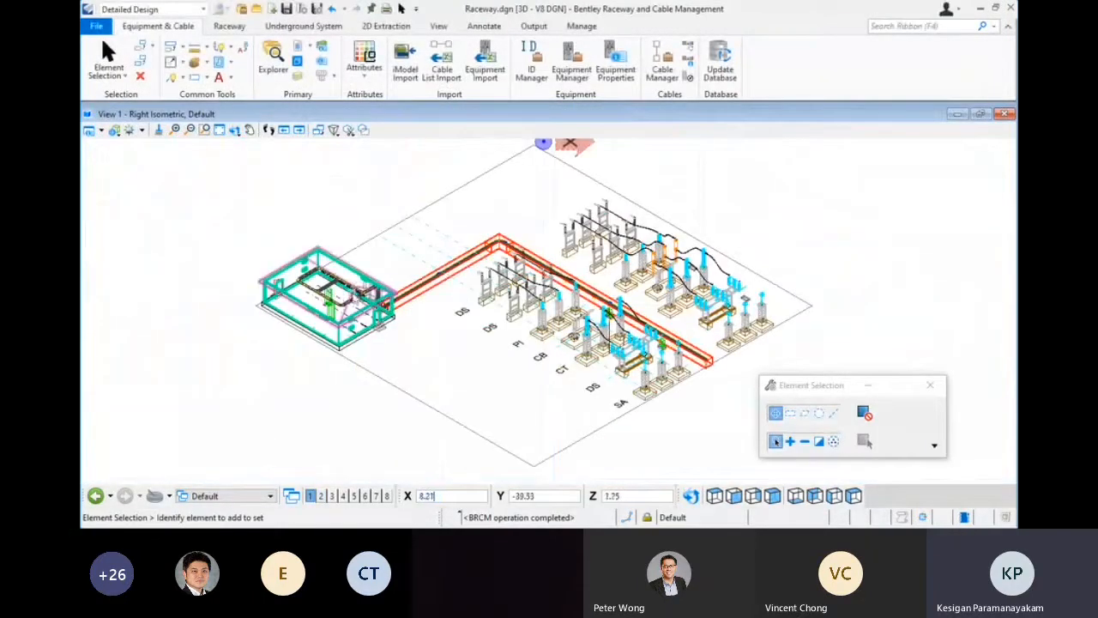
# Inspect the cable tray layout inside the control house and its drop to the outdoor trench
pyautogui.scroll(3, 377, 310)
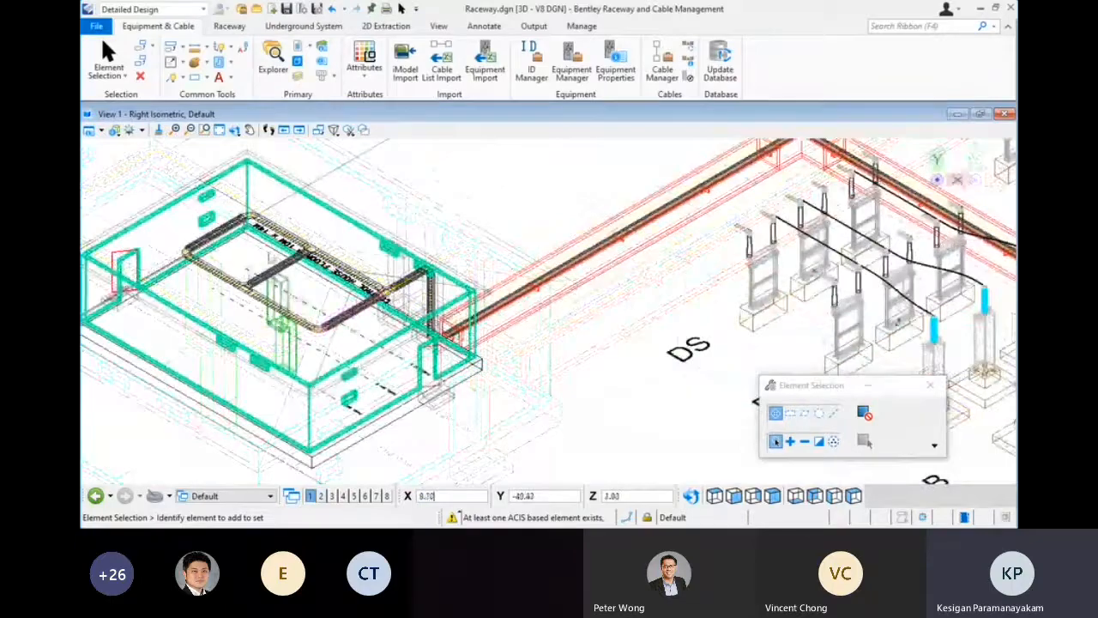
pyautogui.scroll(3, 260, 245)
pyautogui.scroll(-5, 472, 249)
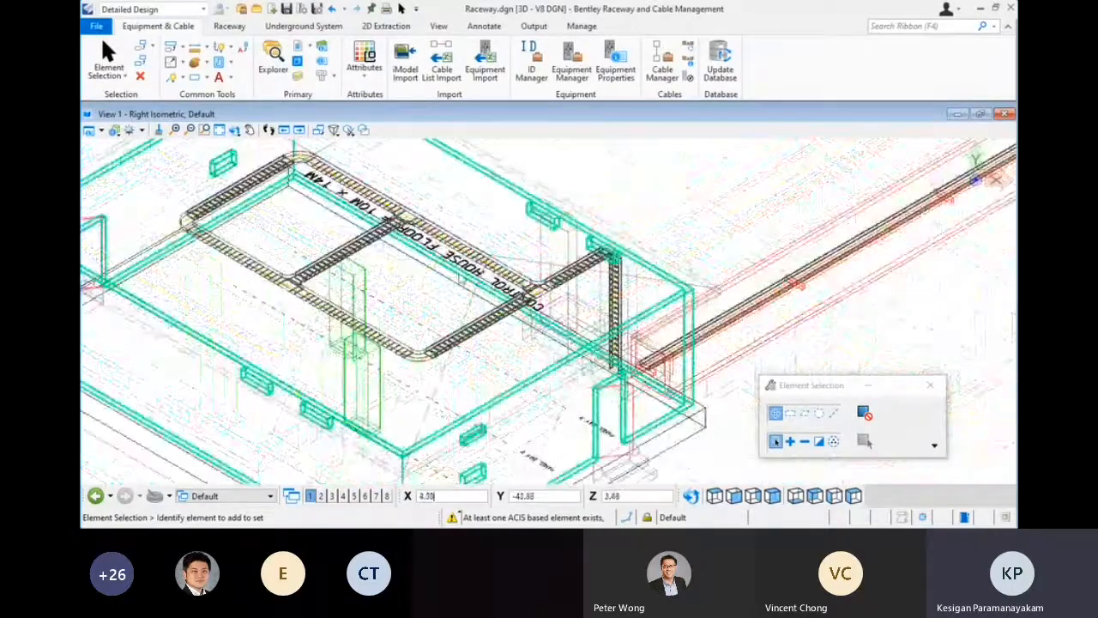
pyautogui.scroll(3, 553, 255)
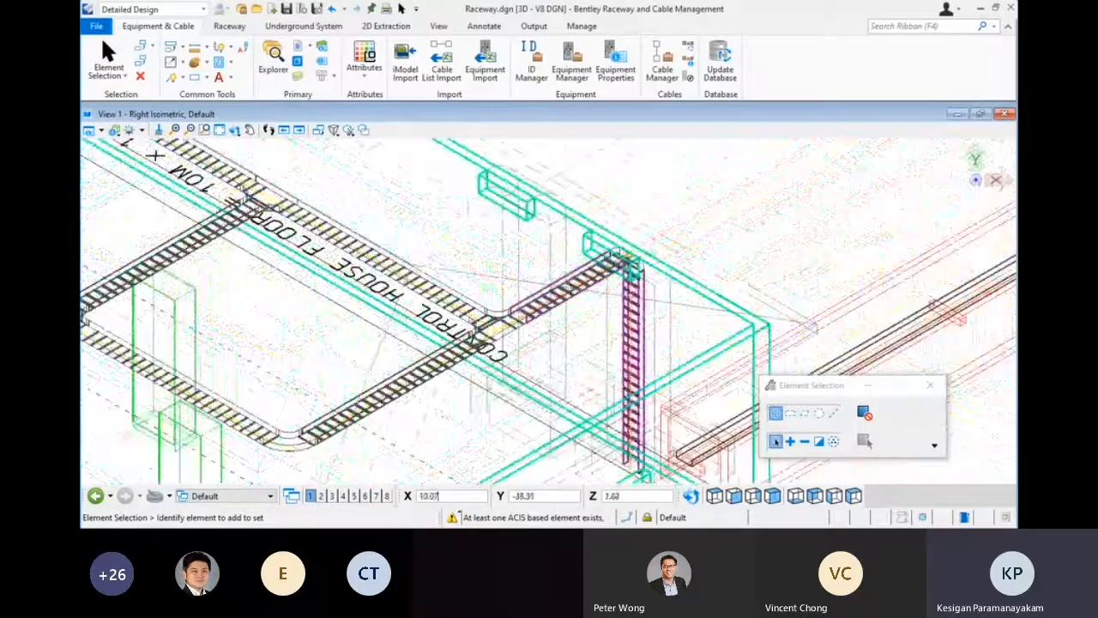
pyautogui.scroll(-2, 614, 252)
pyautogui.moveTo(742, 301); pyautogui.dragTo(544, 326, button='middle')
# Follow the outdoor cable trench past the switchyard equipment and marshalling kiosk, and switch the raceway model to top view
pyautogui.scroll(-3, 544, 326)
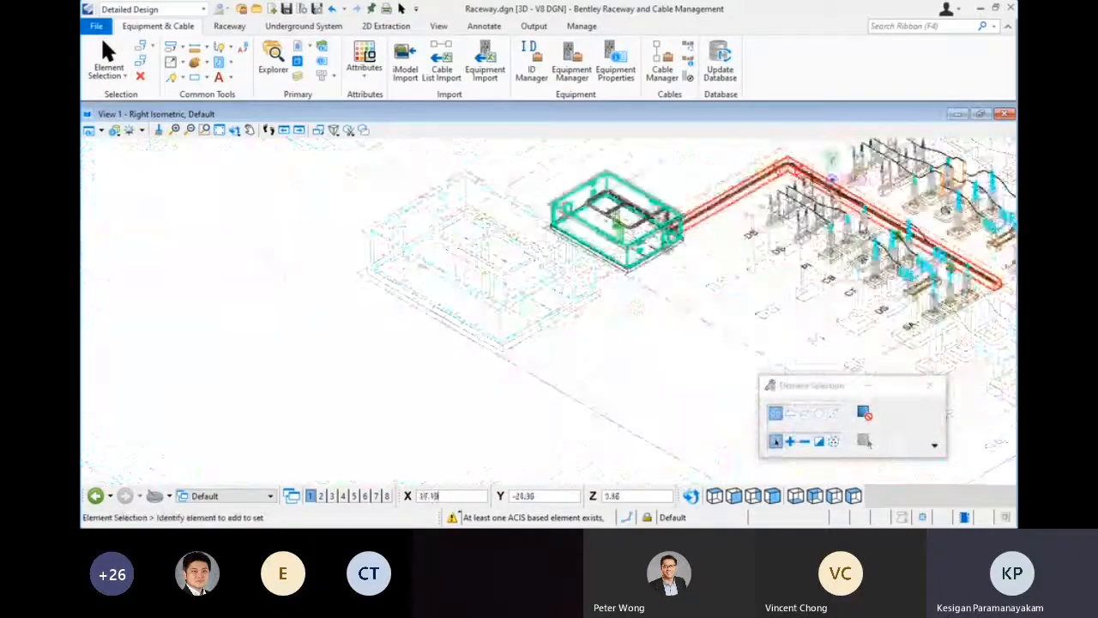
pyautogui.scroll(4, 664, 177)
pyautogui.scroll(5, 663, 179)
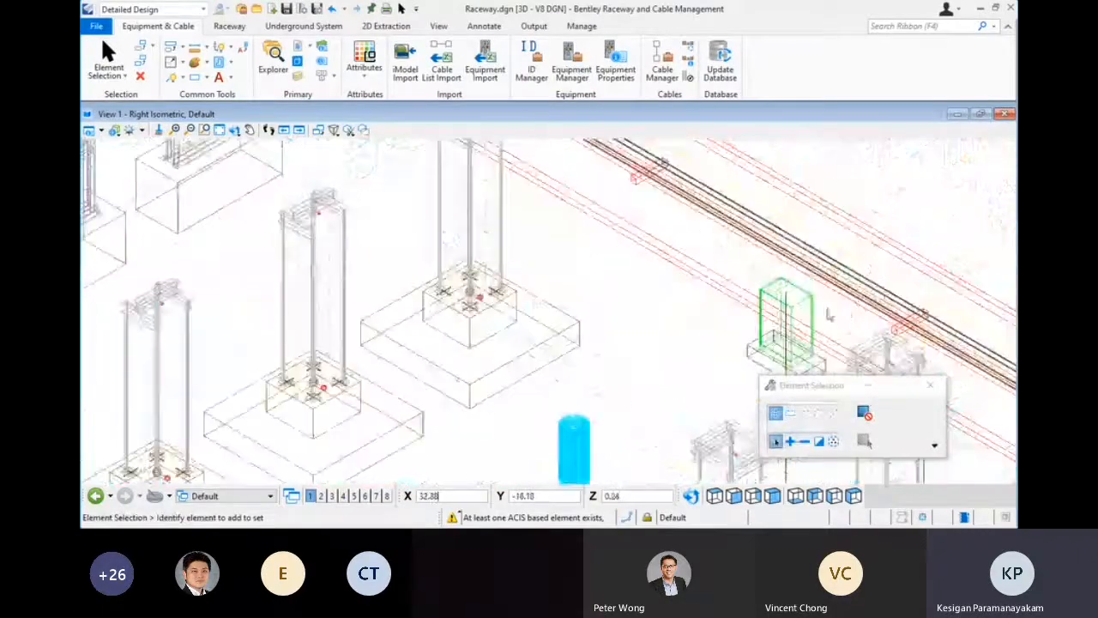
pyautogui.scroll(-5, 702, 218)
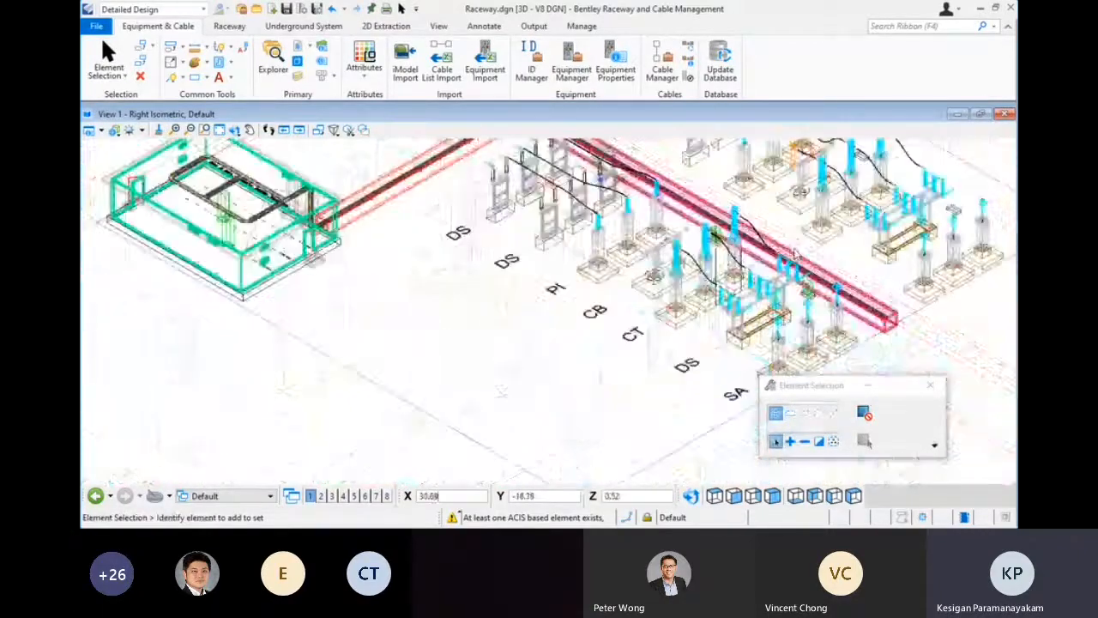
pyautogui.scroll(2, 728, 474)
pyautogui.click(714, 495)
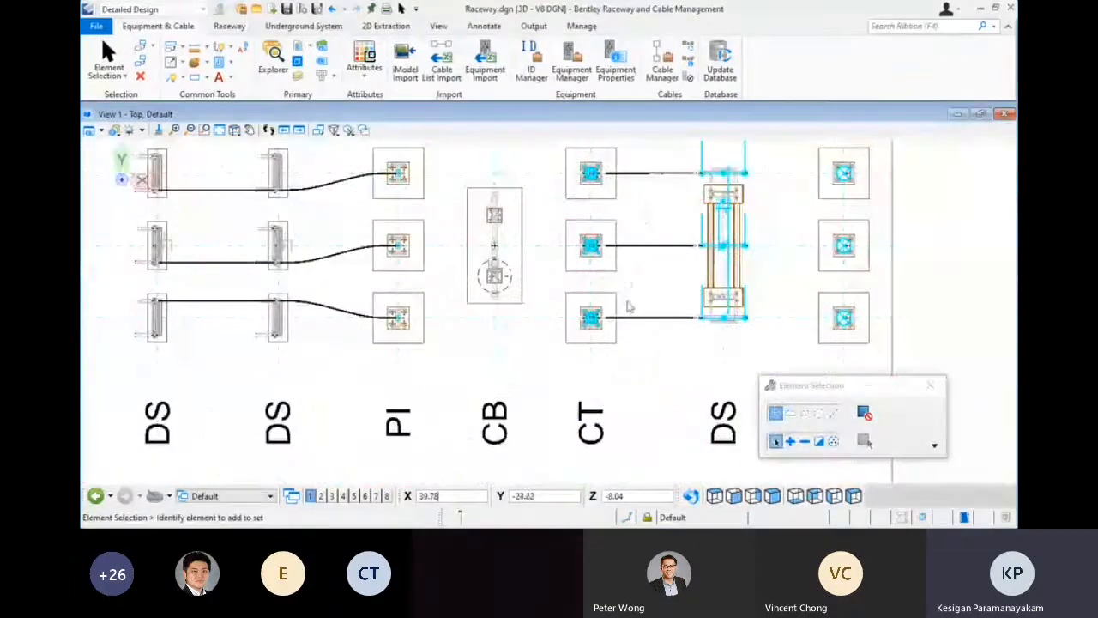
# Start the Raceway Router and add a second column and a second row to the raceway layout grid
pyautogui.scroll(-5, 677, 255)
pyautogui.middleClick(636, 222)
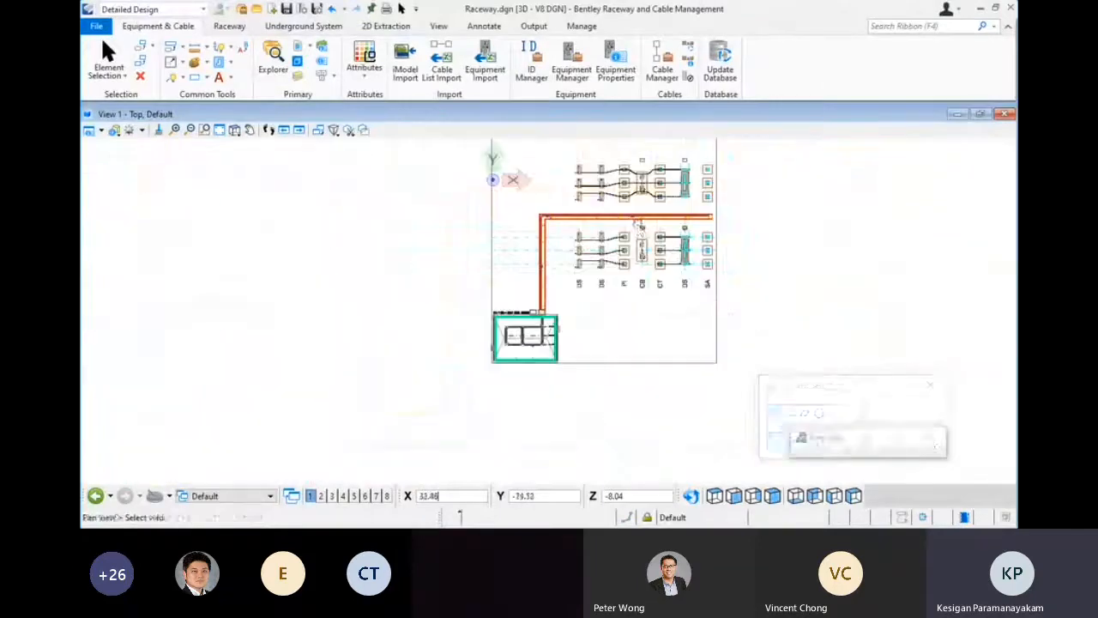
pyautogui.middleClick(636, 222)
pyautogui.click(230, 26)
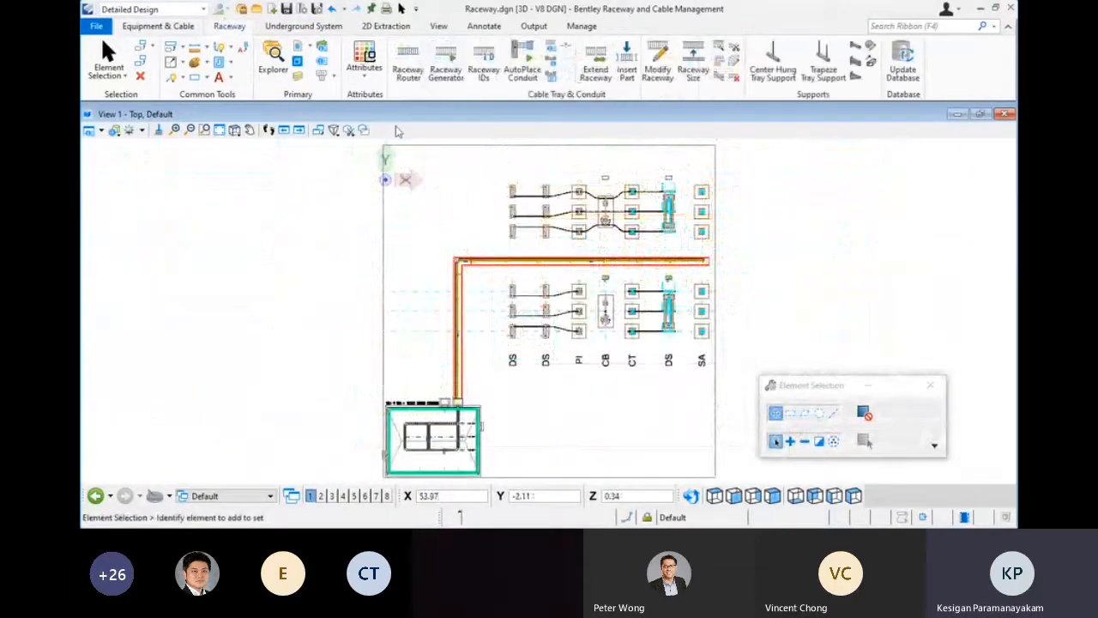
pyautogui.click(408, 73)
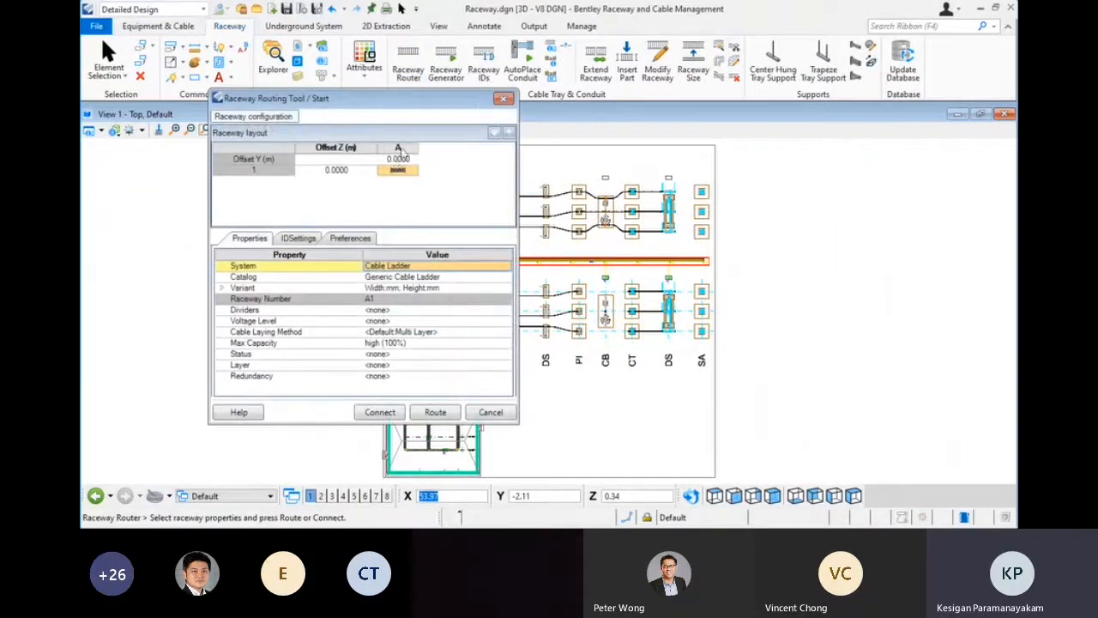
pyautogui.rightClick(399, 150)
pyautogui.click(432, 154)
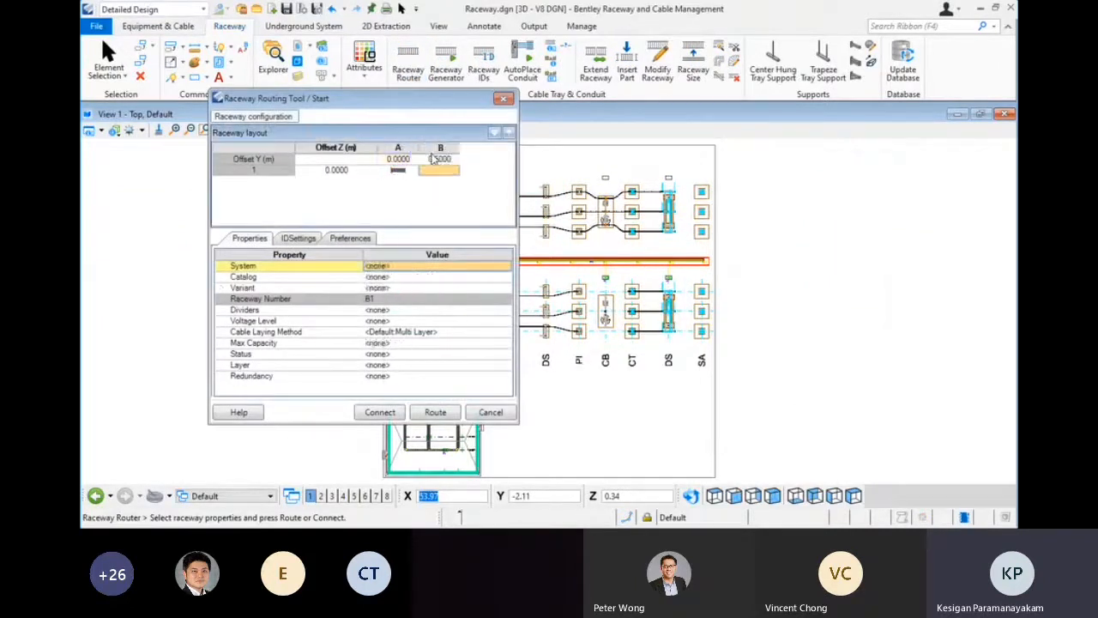
pyautogui.click(252, 172)
pyautogui.rightClick(258, 173)
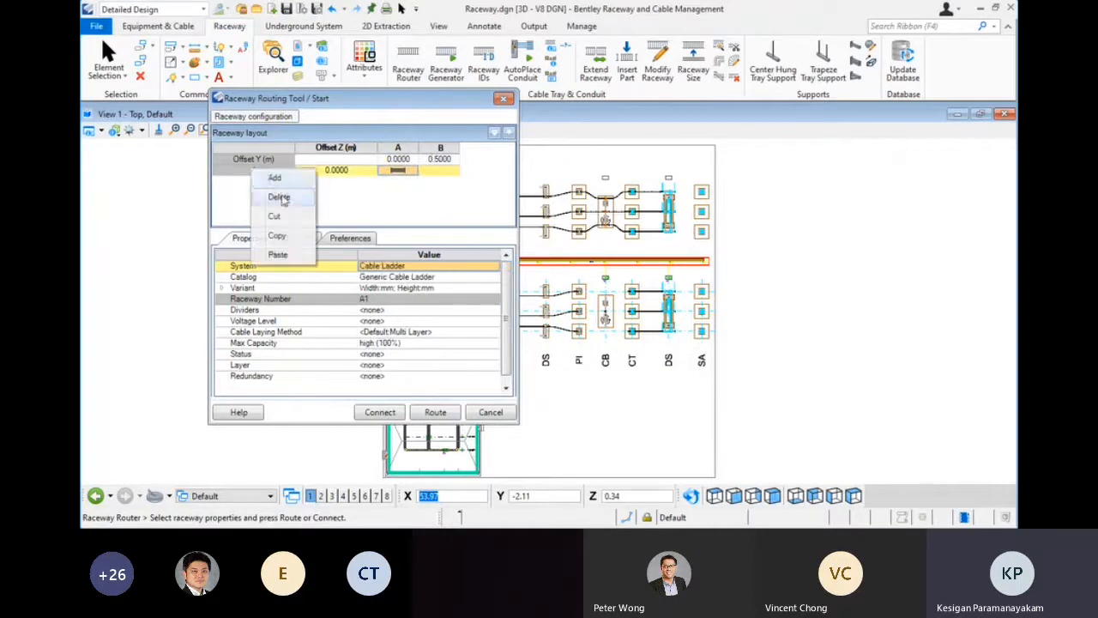
pyautogui.click(276, 180)
# Copy the cable ladder in cell A1 into cells A2, B2 and B1 of the raceway layout
pyautogui.click(400, 181)
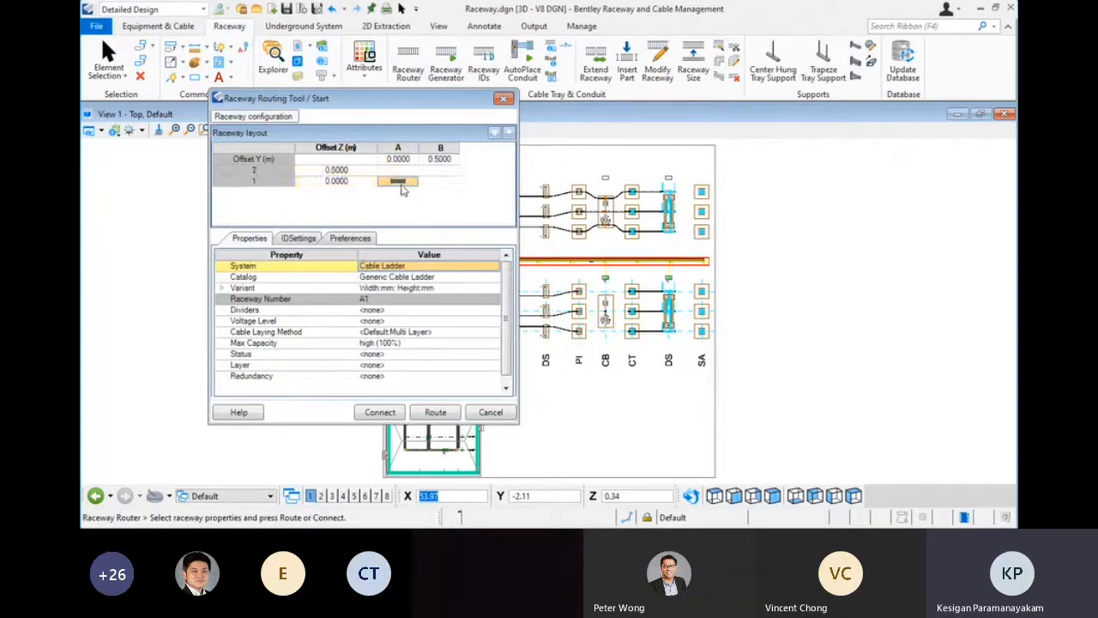
pyautogui.rightClick(401, 182)
pyautogui.click(427, 251)
pyautogui.rightClick(413, 170)
pyautogui.click(436, 259)
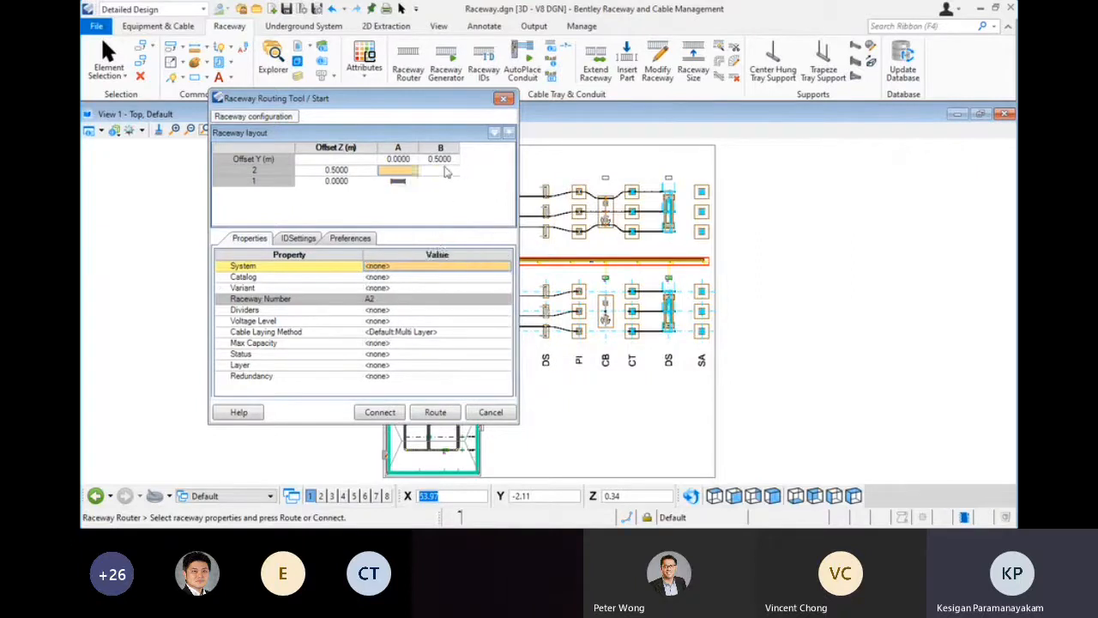
pyautogui.rightClick(447, 170)
pyautogui.click(470, 255)
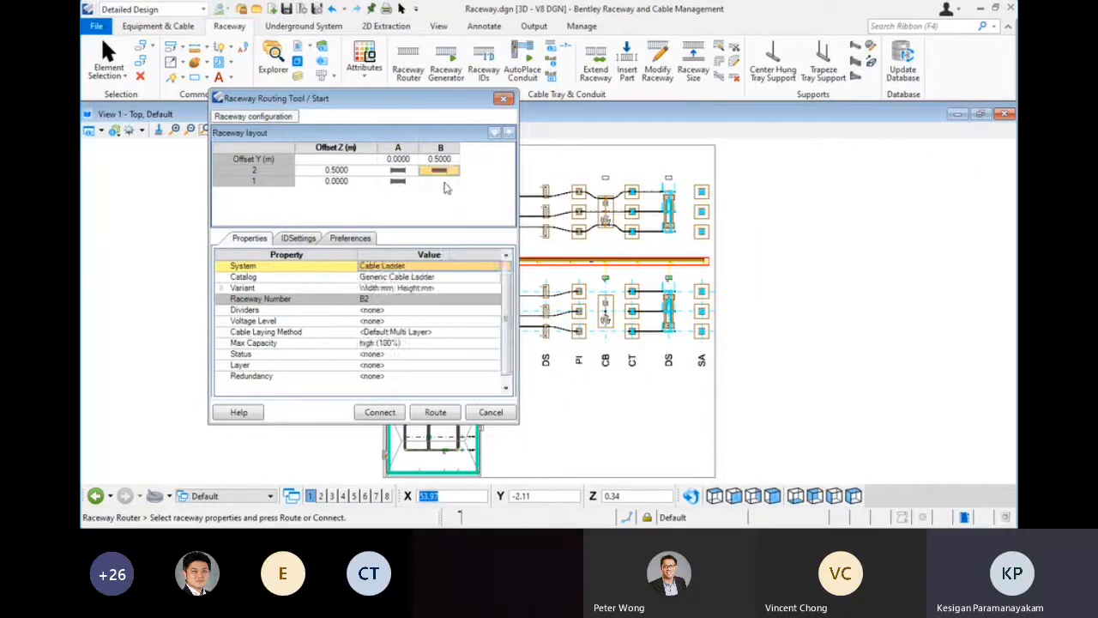
pyautogui.click(439, 181)
pyautogui.rightClick(442, 181)
pyautogui.click(477, 269)
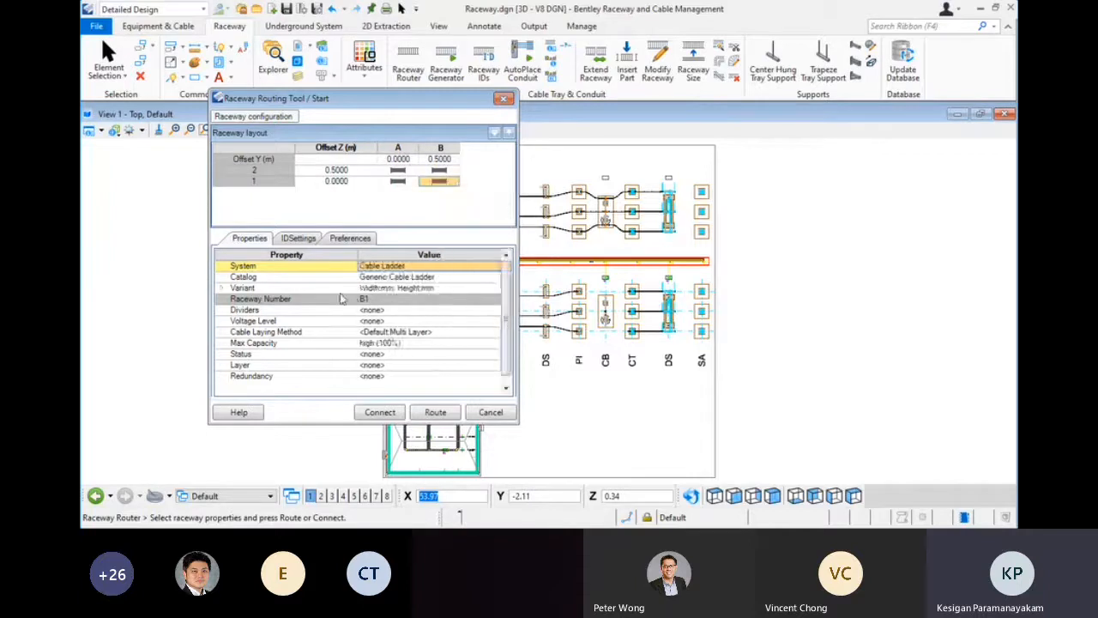
# Review the raceway system choices for ladder B1, keeping Cable Ladder, and examine its variant width and height
pyautogui.click(393, 268)
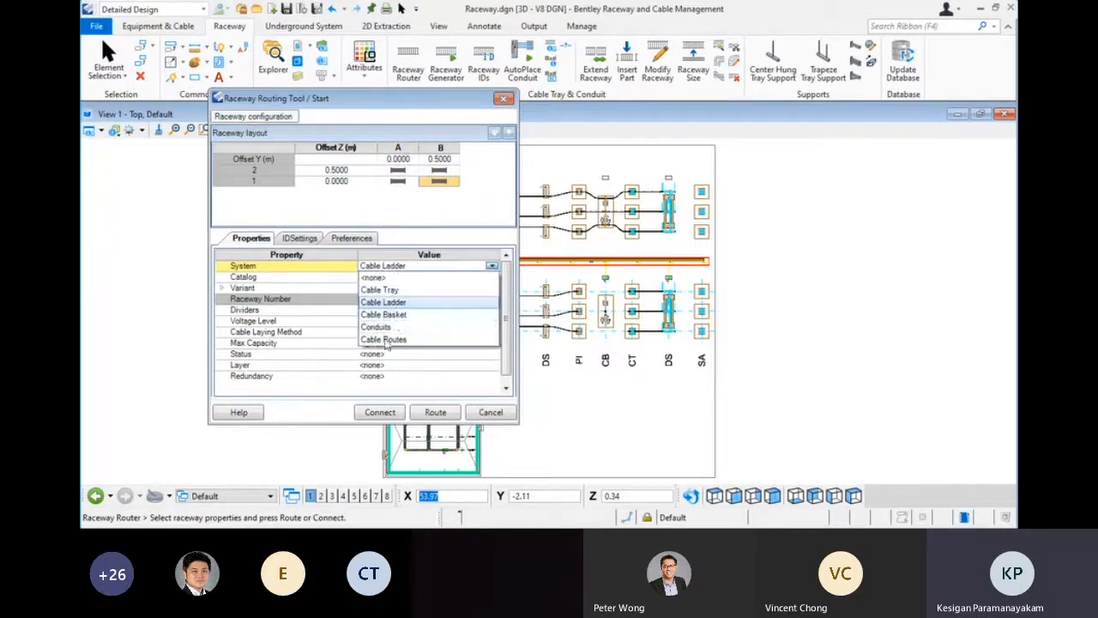
pyautogui.click(383, 302)
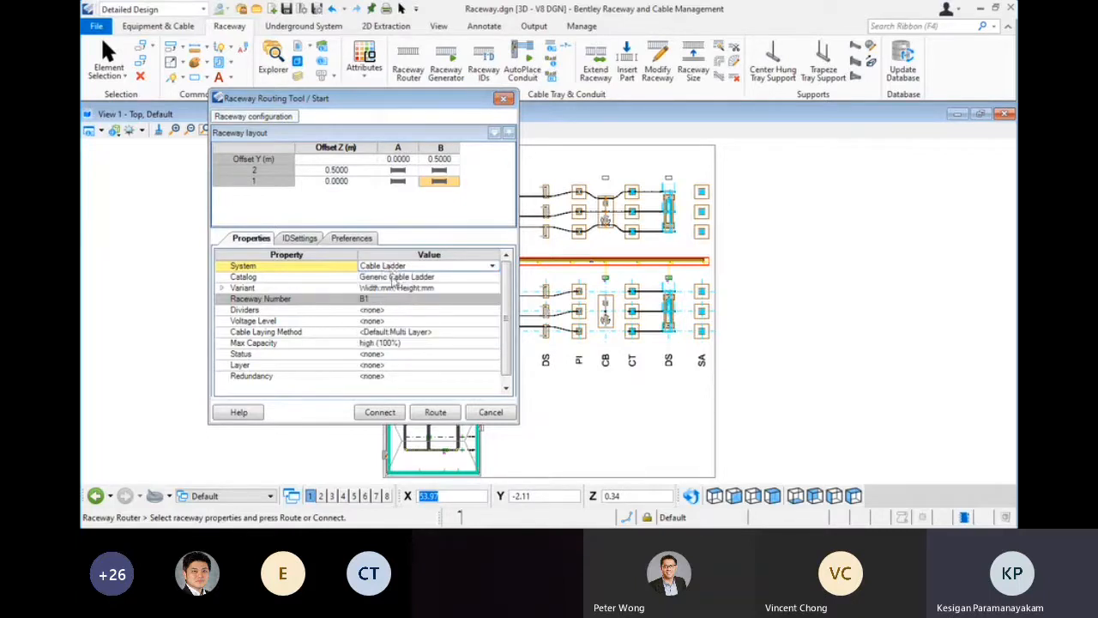
pyautogui.click(223, 288)
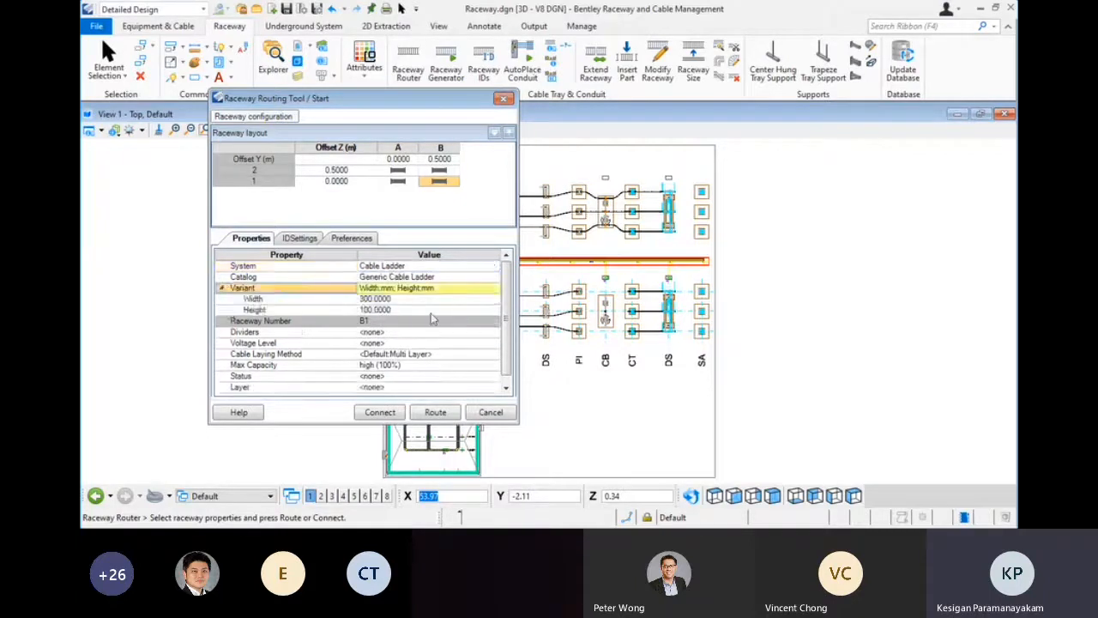
pyautogui.click(386, 300)
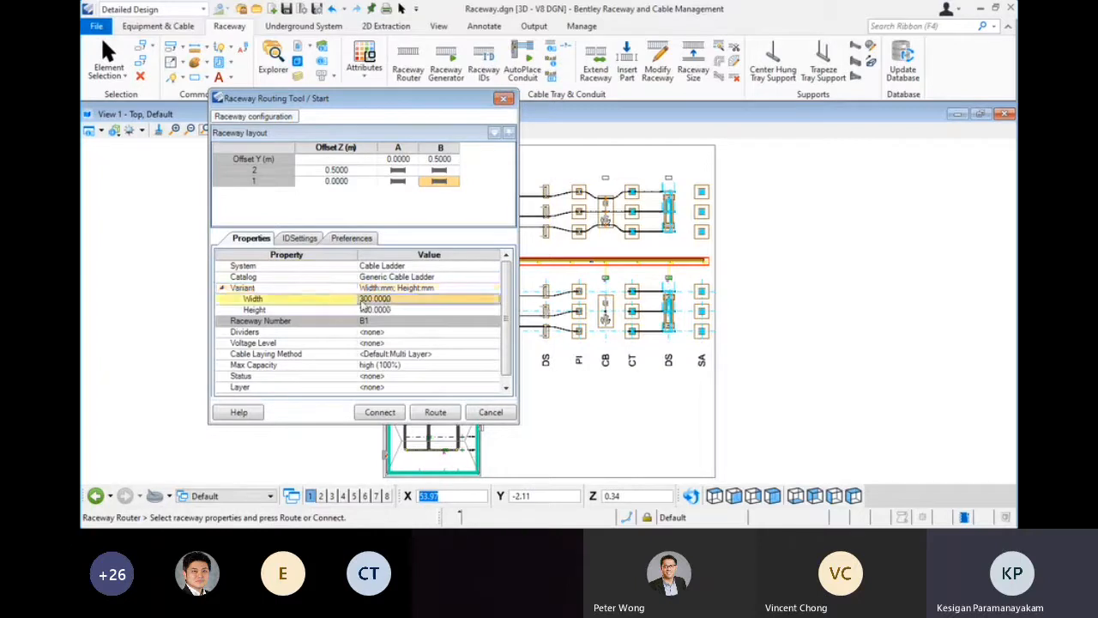
pyautogui.click(393, 311)
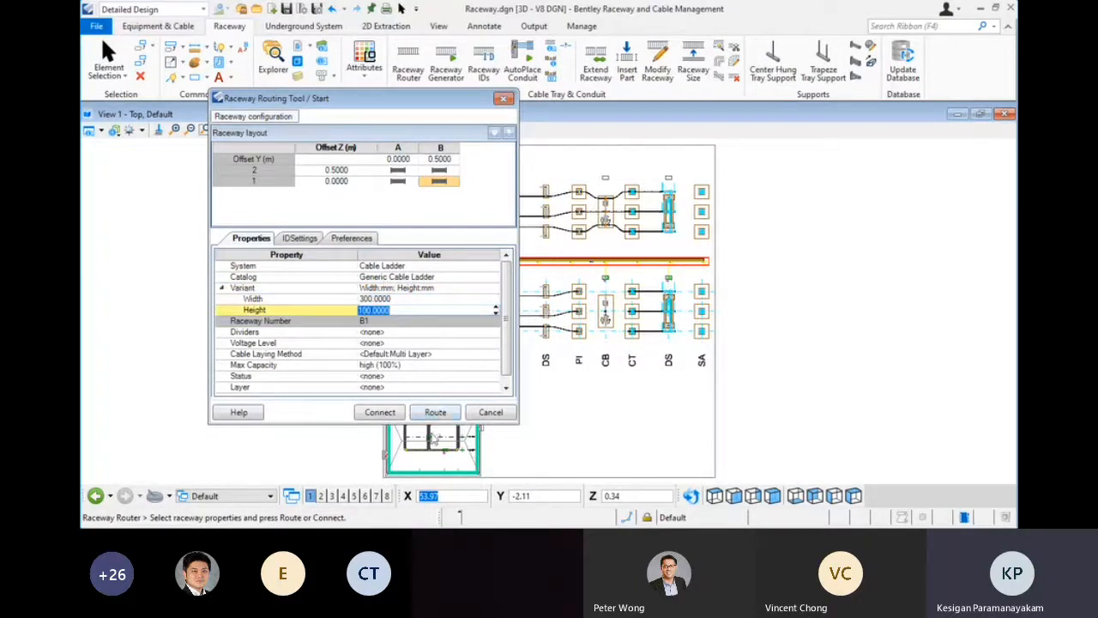
# Route the four-ladder bundle as an L-shaped run in the empty area beside the site, about 19 m north and 8 m east
pyautogui.click(439, 413)
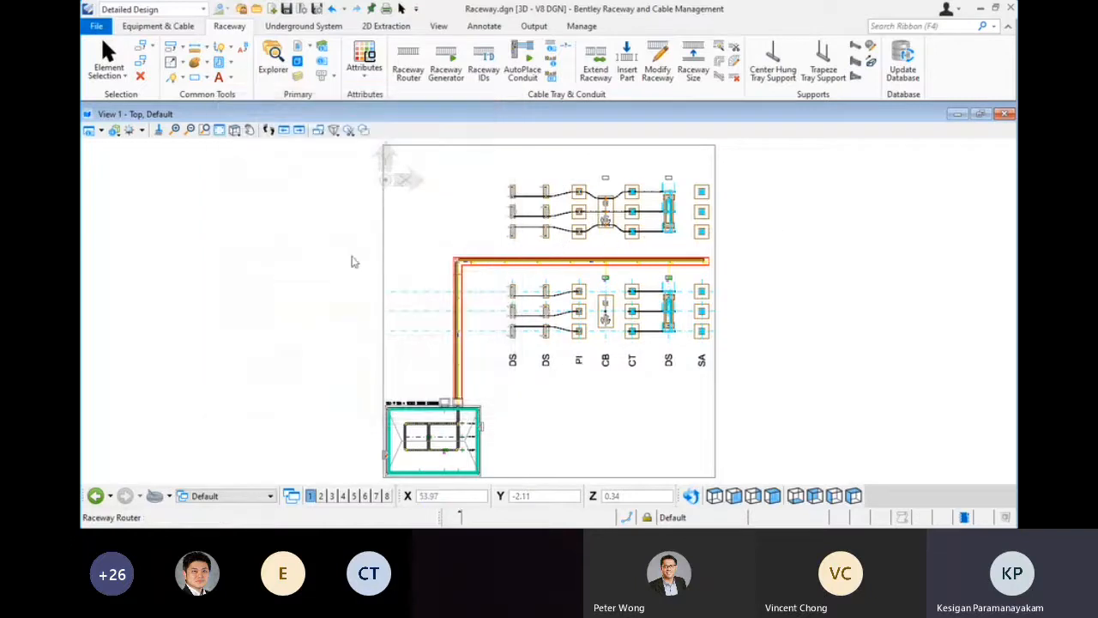
pyautogui.scroll(-3, 349, 259)
pyautogui.moveTo(655, 293)
pyautogui.mouseDown(button='middle')
pyautogui.moveTo(581, 265)
pyautogui.moveTo(375, 234)
pyautogui.mouseUp(button='middle')
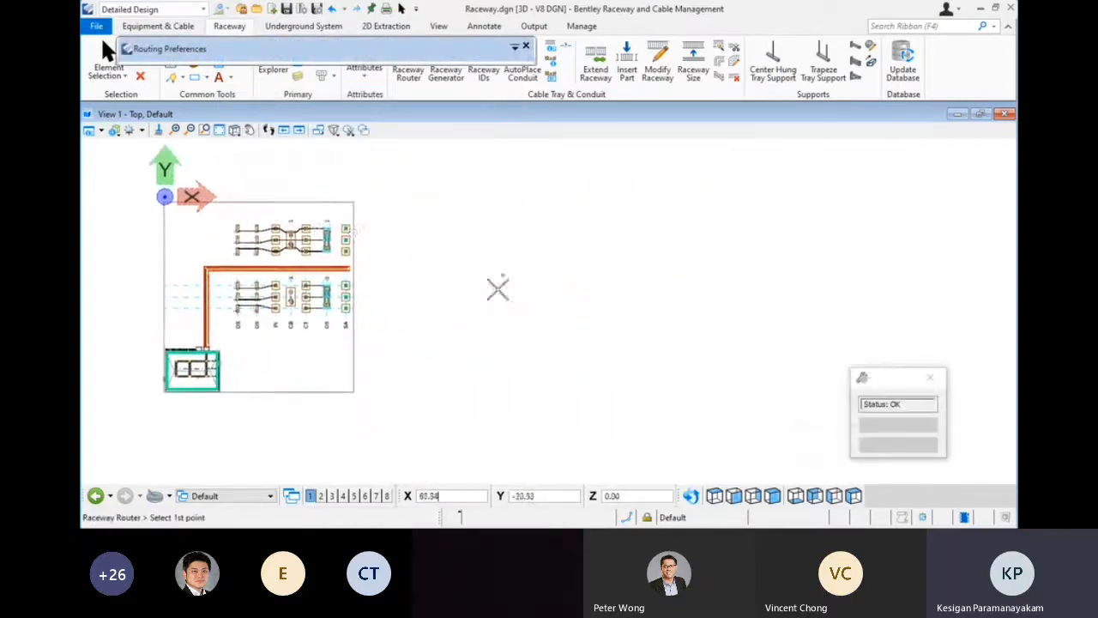
pyautogui.scroll(2, 504, 304)
pyautogui.click(512, 346)
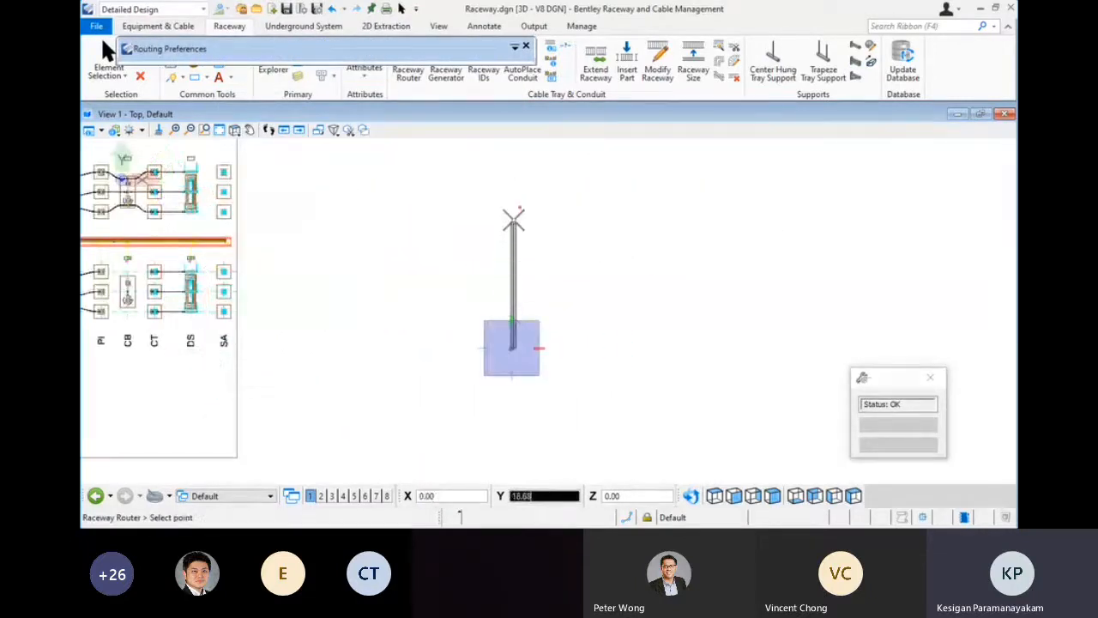
pyautogui.click(513, 219)
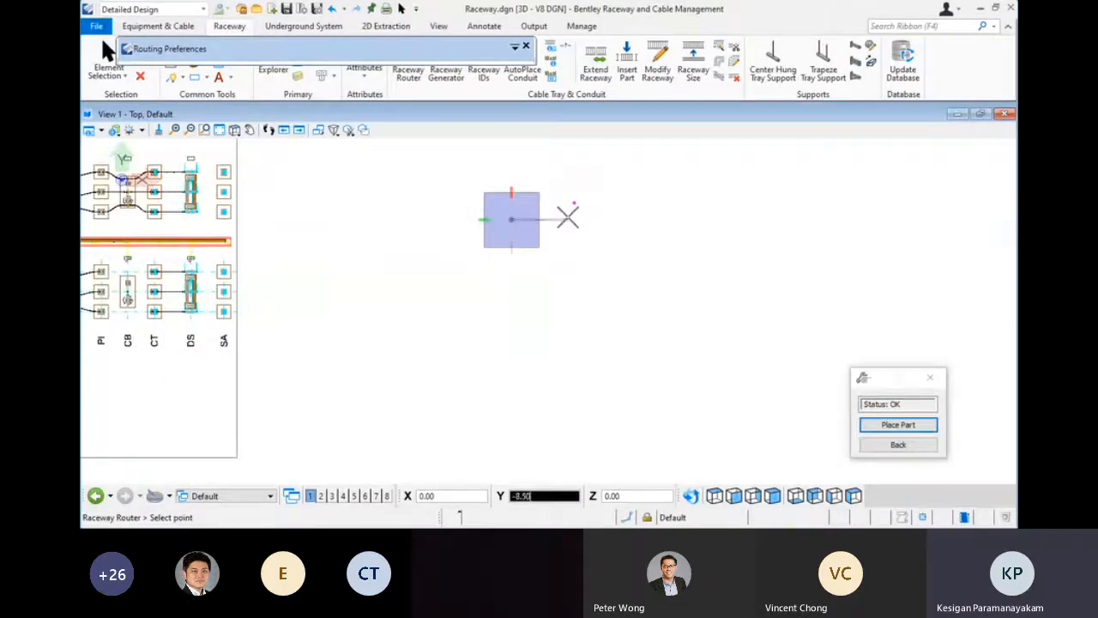
pyautogui.click(568, 217)
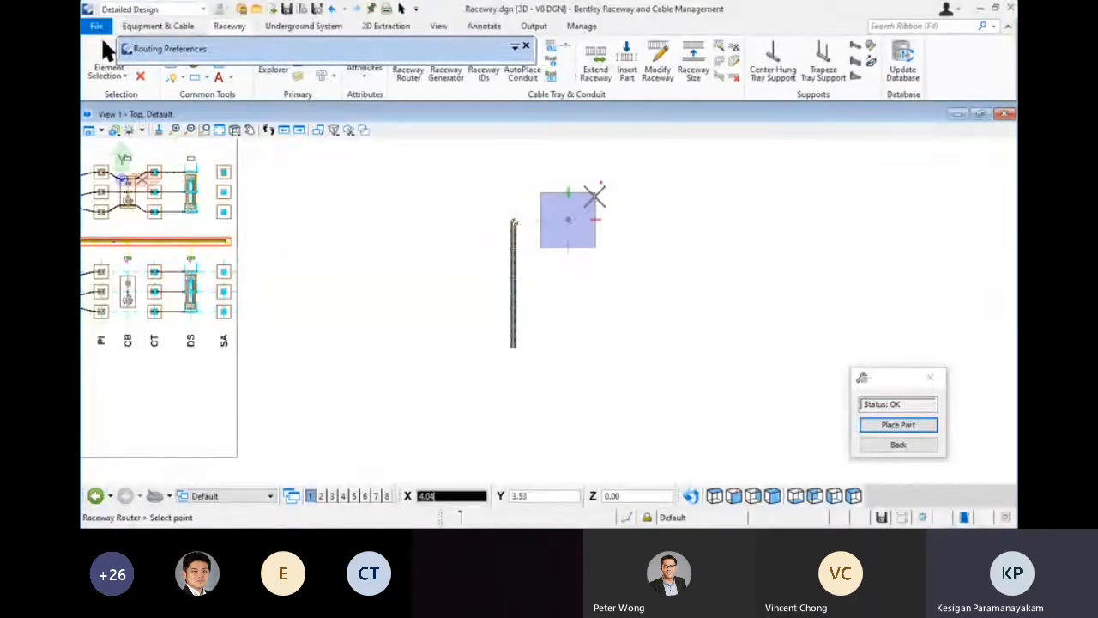
pyautogui.rightClick(626, 248)
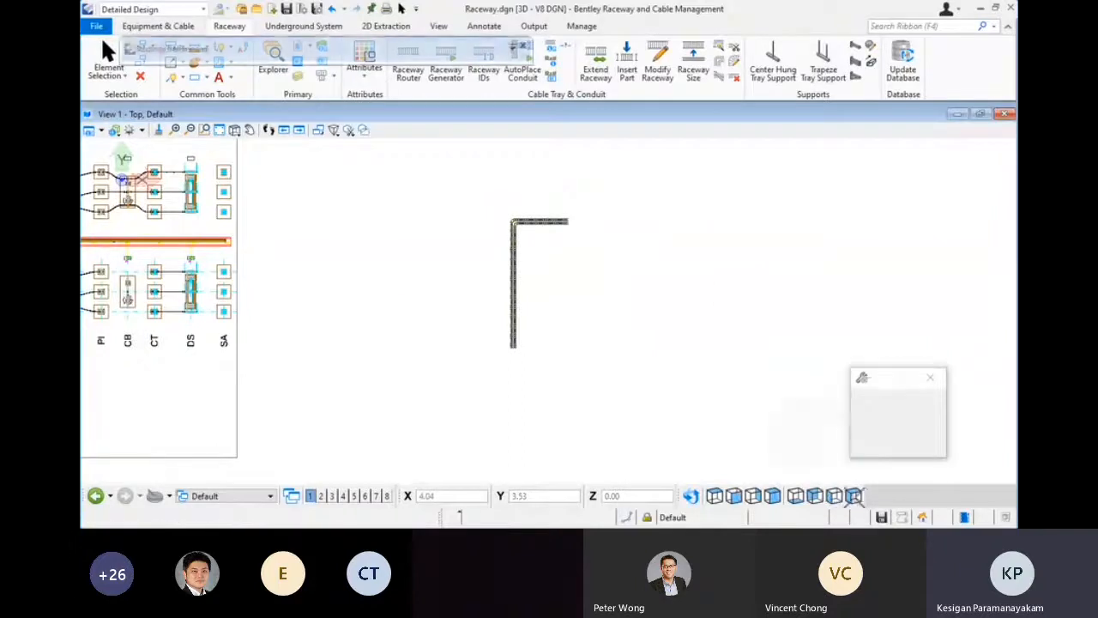
# Show the routed ladder bundle in right isometric view and set the view's display style to Illustration
pyautogui.scroll(2, 481, 318)
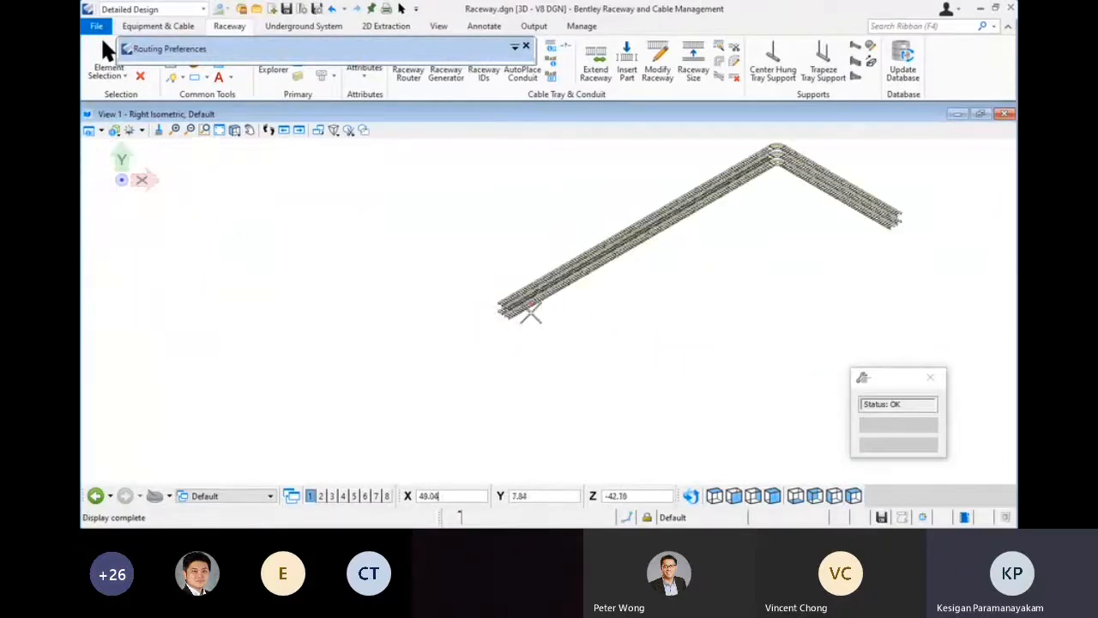
pyautogui.scroll(4, 530, 313)
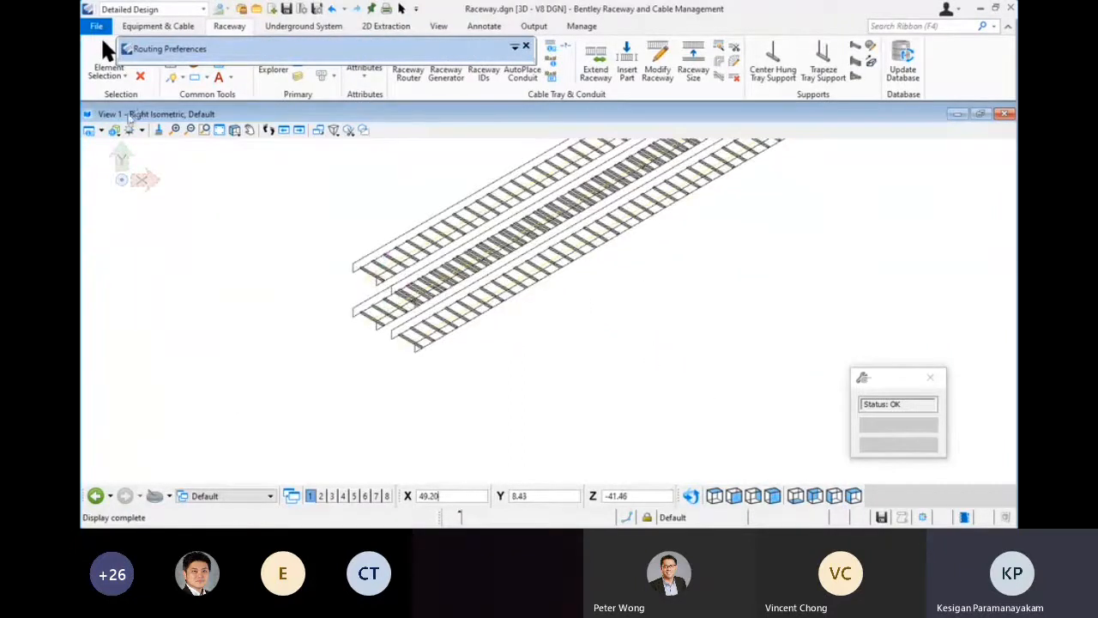
pyautogui.click(115, 130)
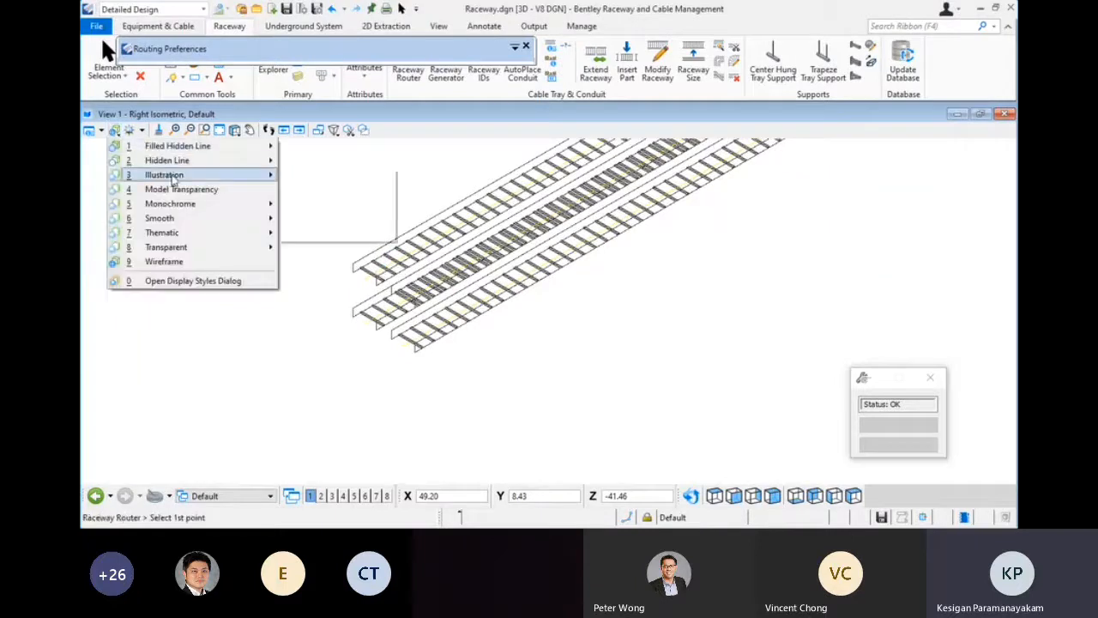
pyautogui.moveTo(180, 175)
pyautogui.click(362, 177)
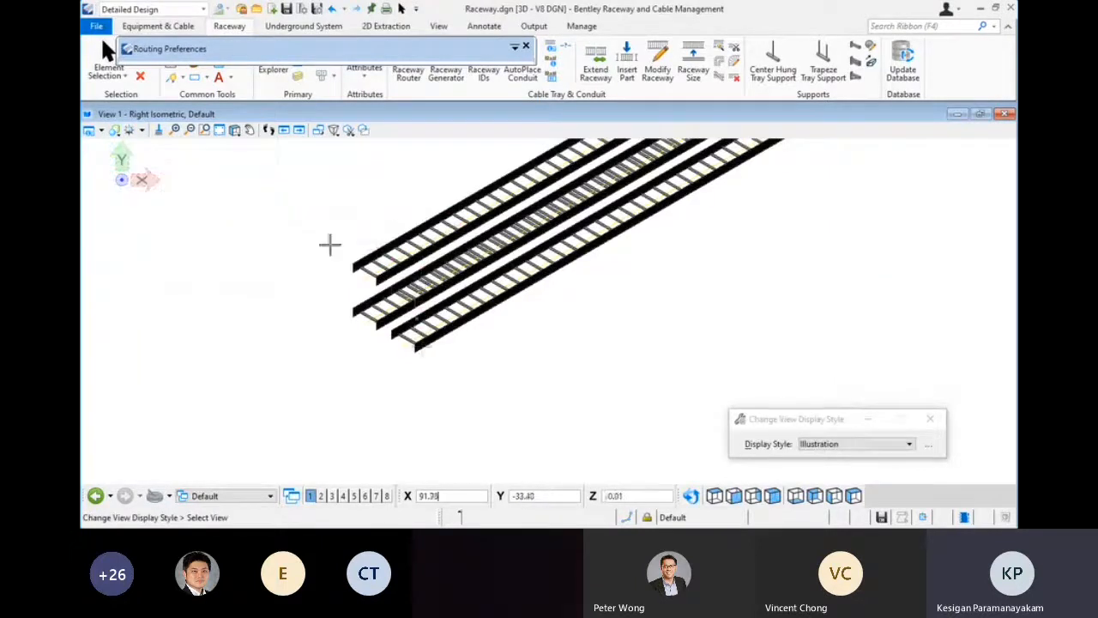
# Inspect the ladder bundle and its bends up close, in top view and in right isometric view, and end the raceway routing
pyautogui.scroll(-3, 655, 281)
pyautogui.moveTo(842, 182); pyautogui.dragTo(616, 286, button='middle')
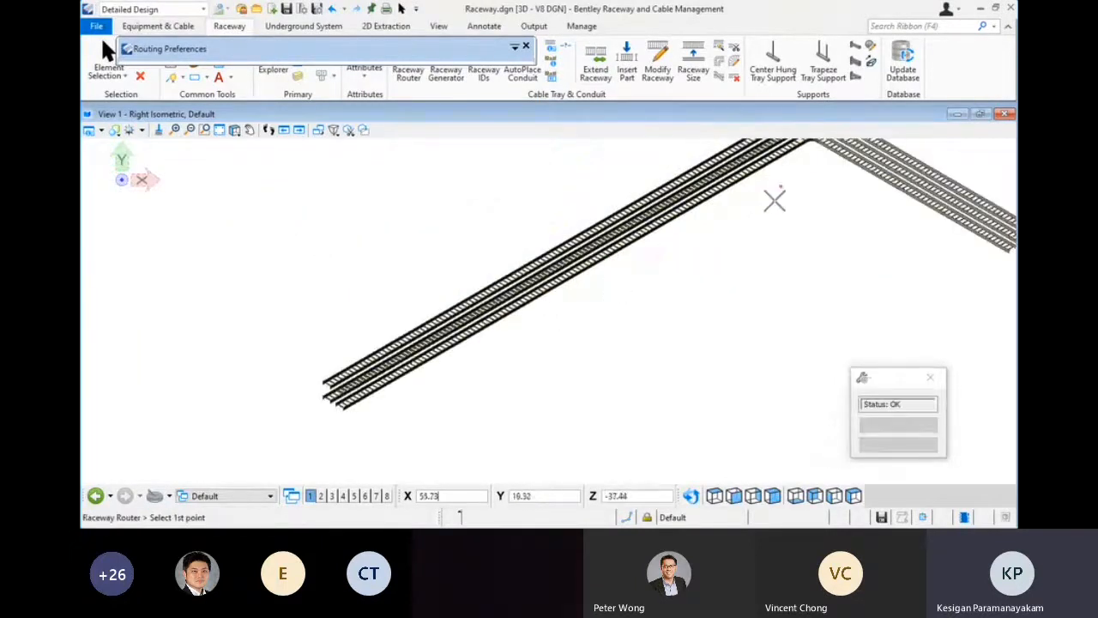
pyautogui.scroll(-3, 841, 197)
pyautogui.moveTo(842, 197); pyautogui.dragTo(758, 212, button='middle')
pyautogui.scroll(3, 758, 213)
pyautogui.scroll(4, 506, 266)
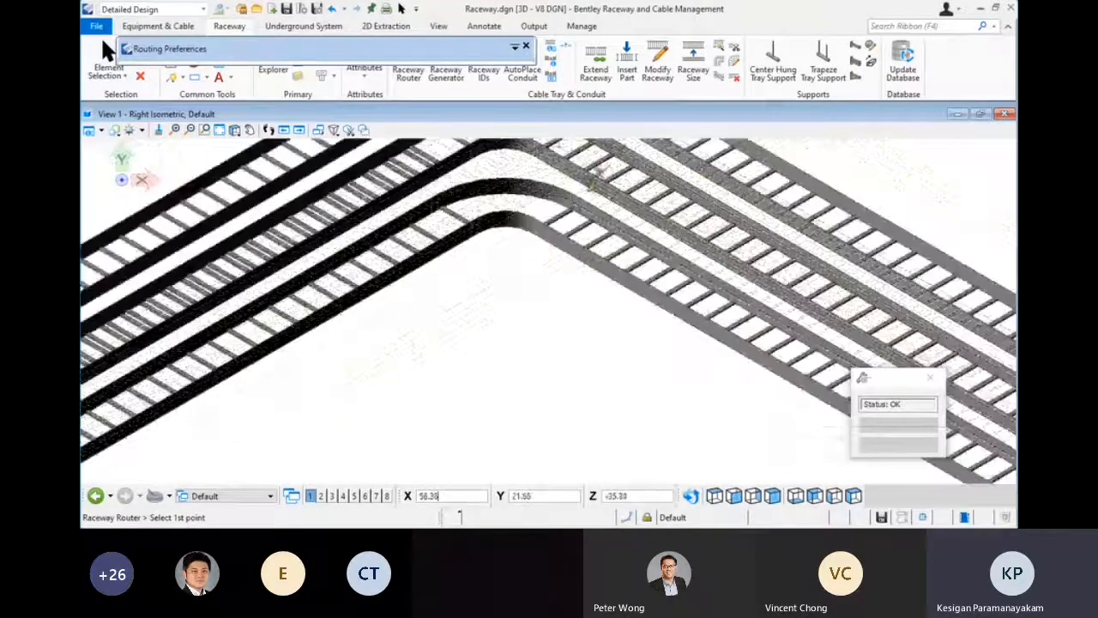
pyautogui.scroll(-5, 506, 266)
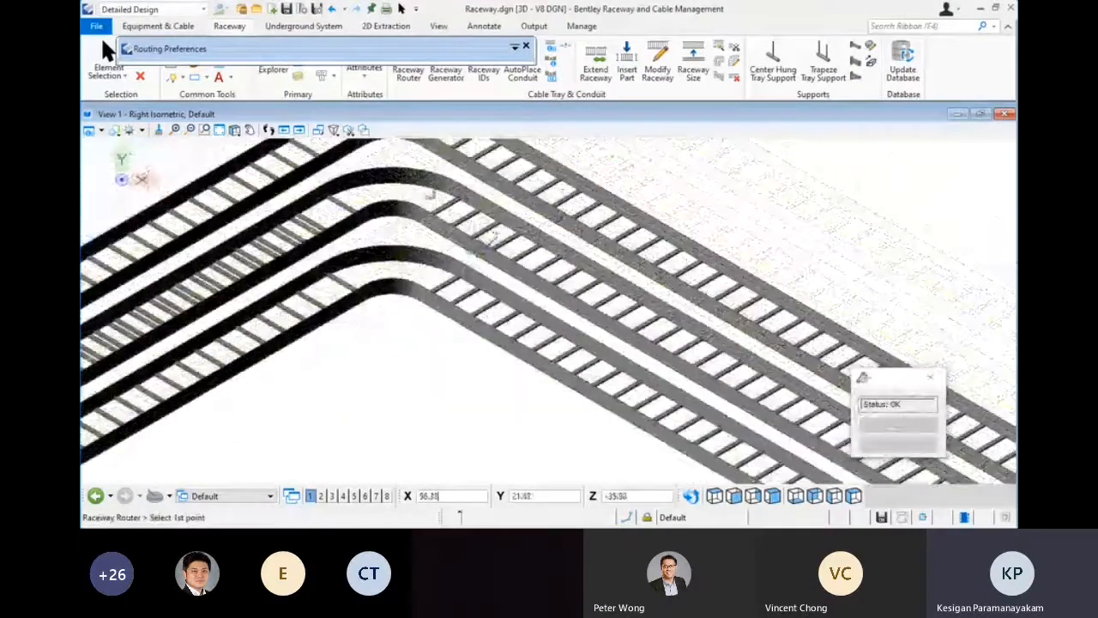
pyautogui.click(714, 495)
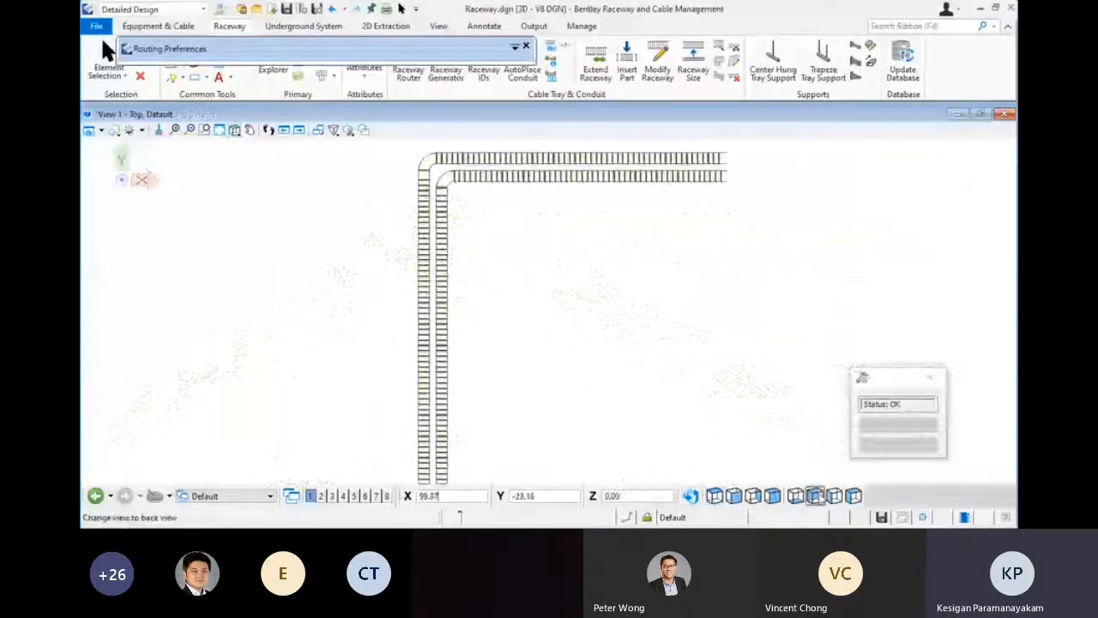
pyautogui.click(852, 496)
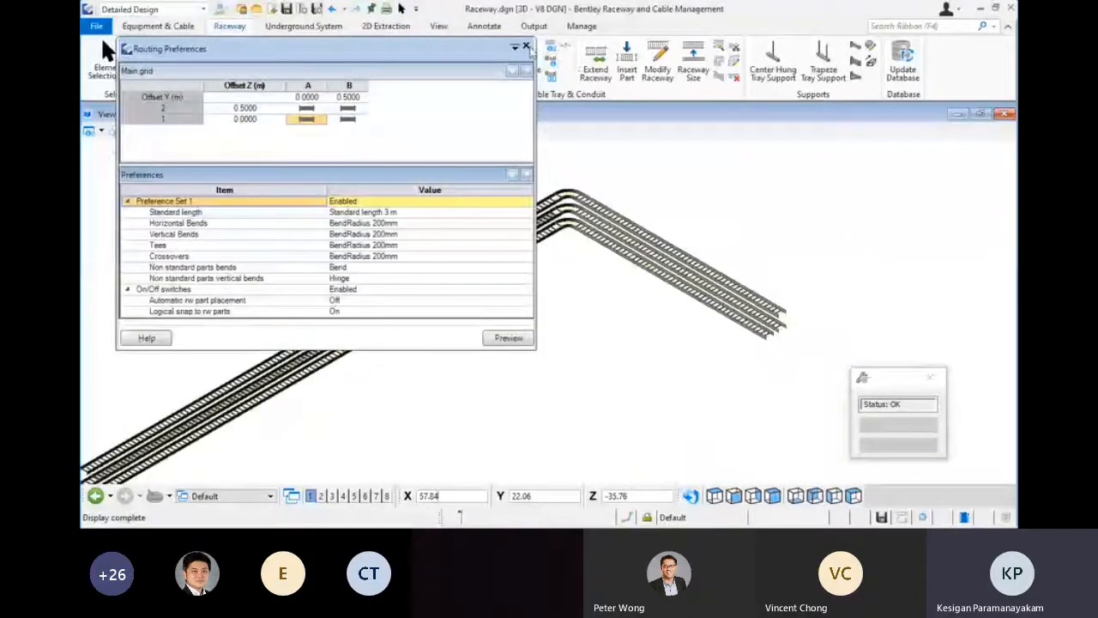
pyautogui.click(526, 47)
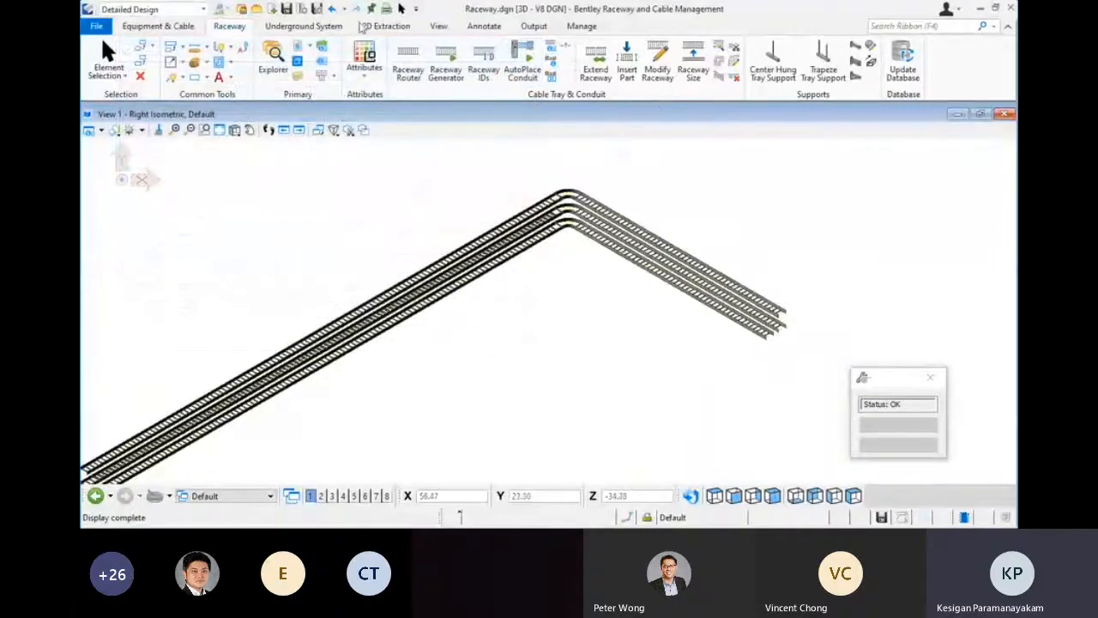
pyautogui.click(401, 7)
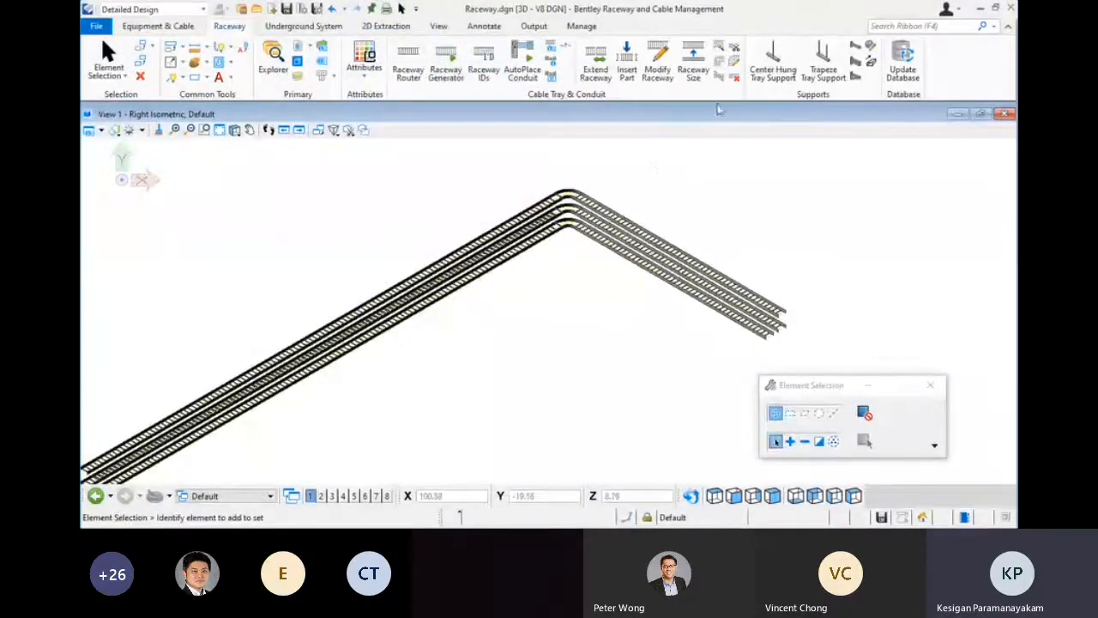
# Copy the upper ladder on the bundle's short leg with Raceway Offset, 0.50 vertical and 0.00 horizontal, and check the levels in right view
pyautogui.click(719, 62)
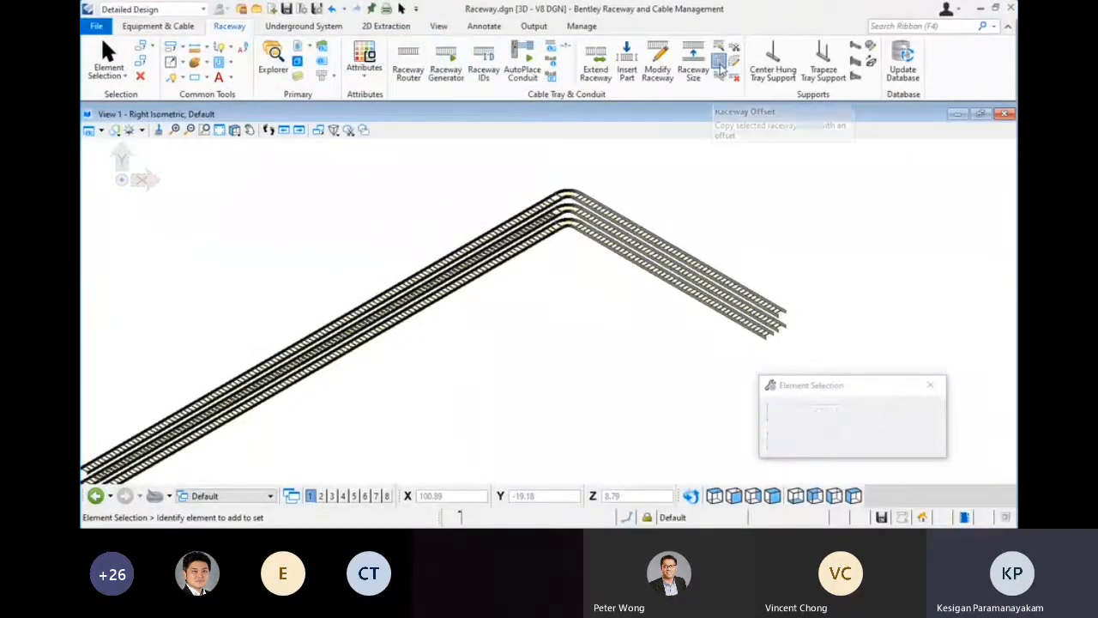
pyautogui.scroll(3, 610, 217)
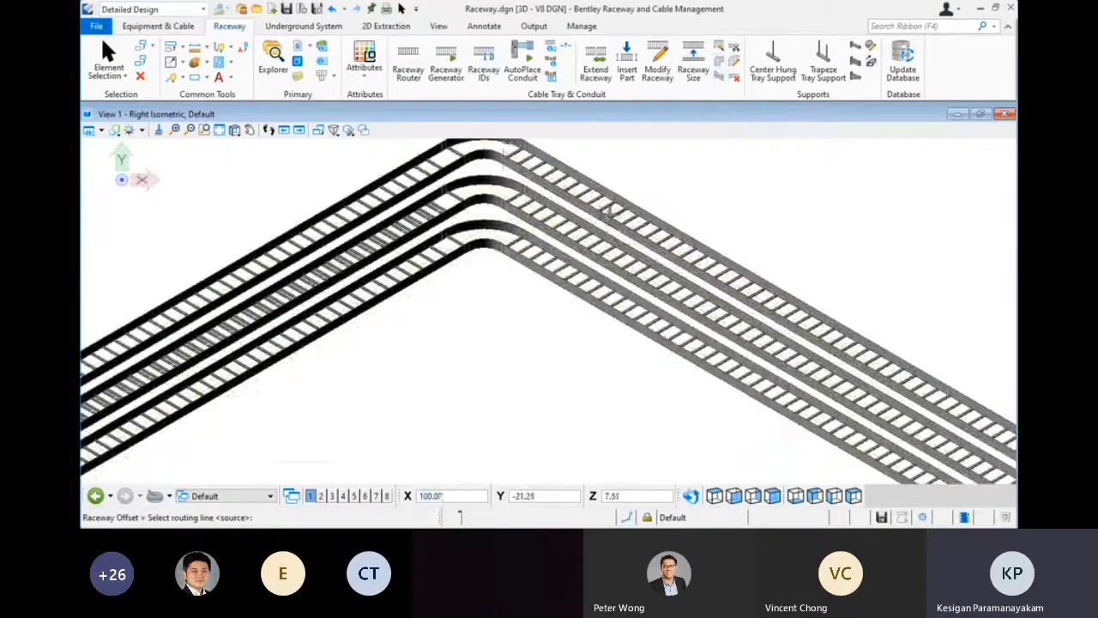
pyautogui.click(710, 230)
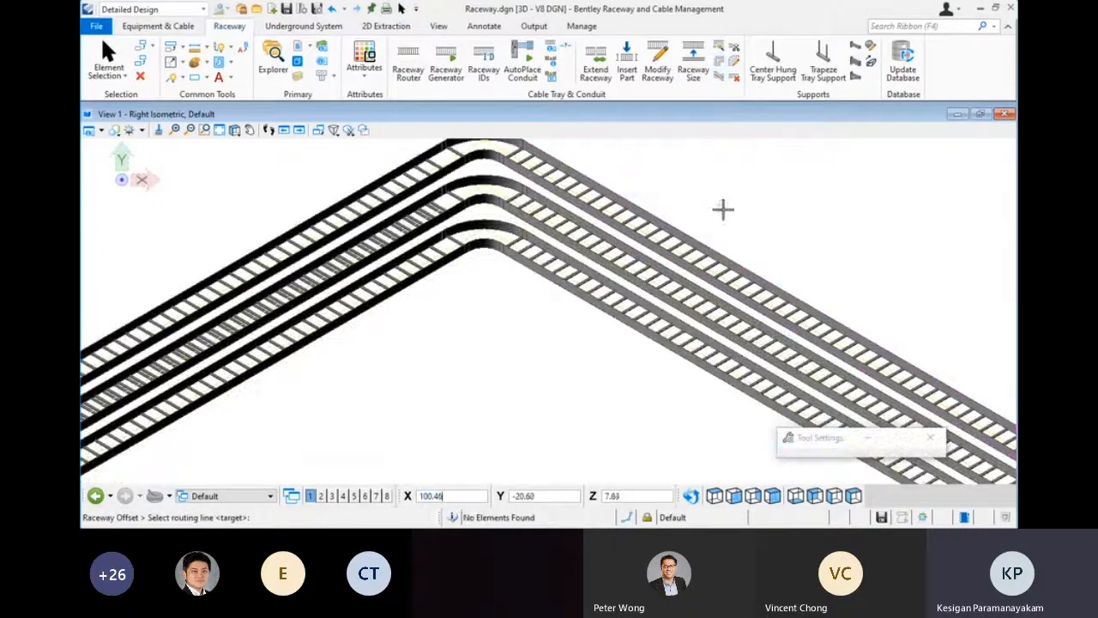
pyautogui.click(609, 190)
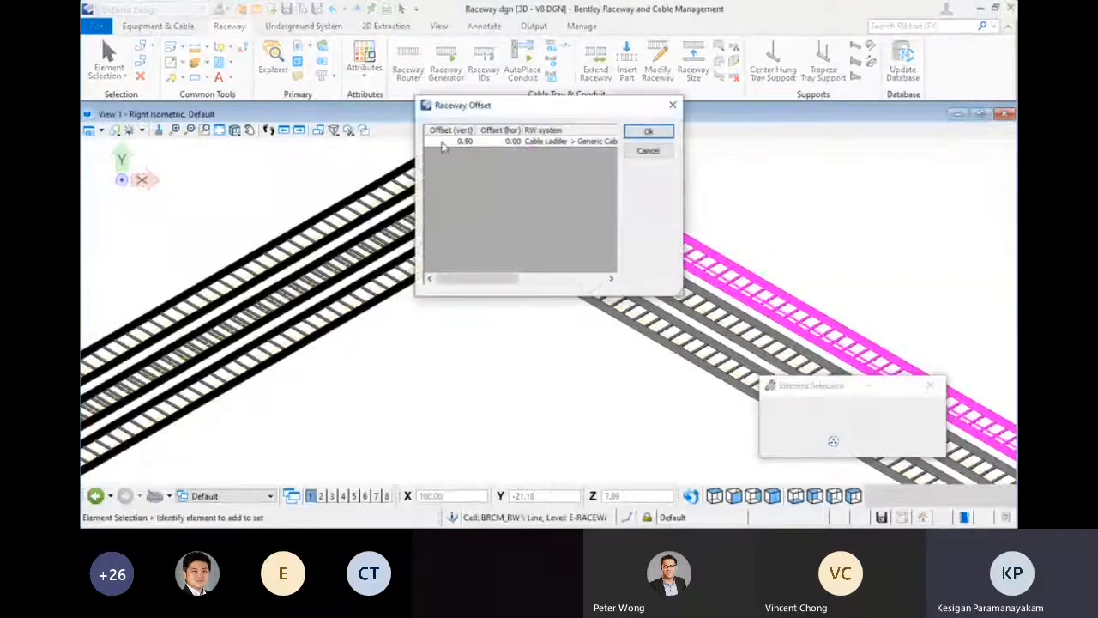
pyautogui.click(648, 132)
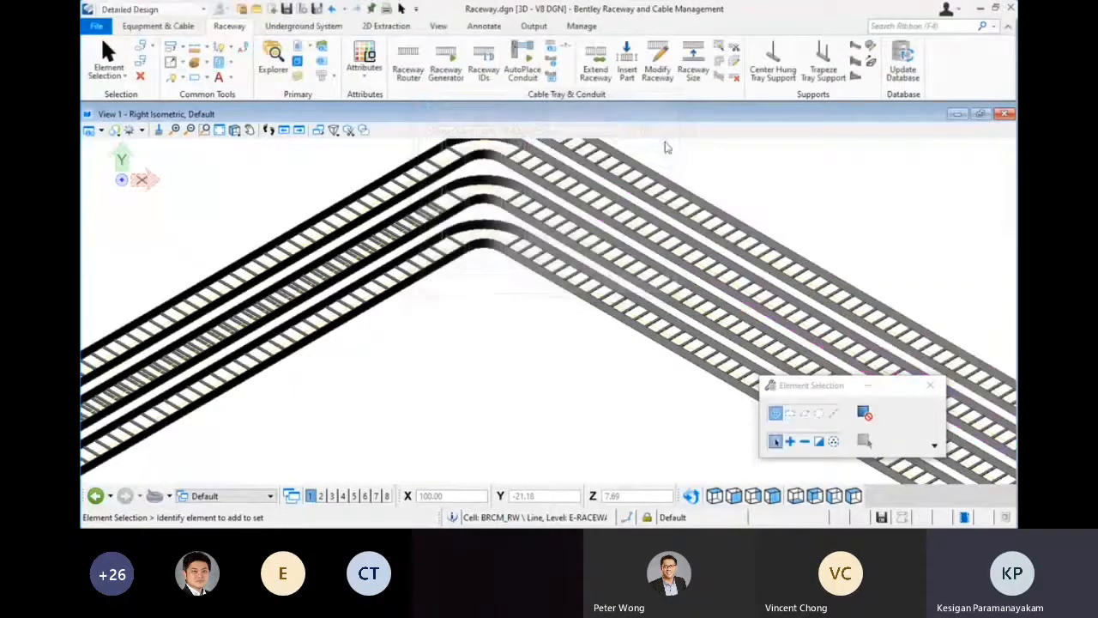
pyautogui.click(733, 495)
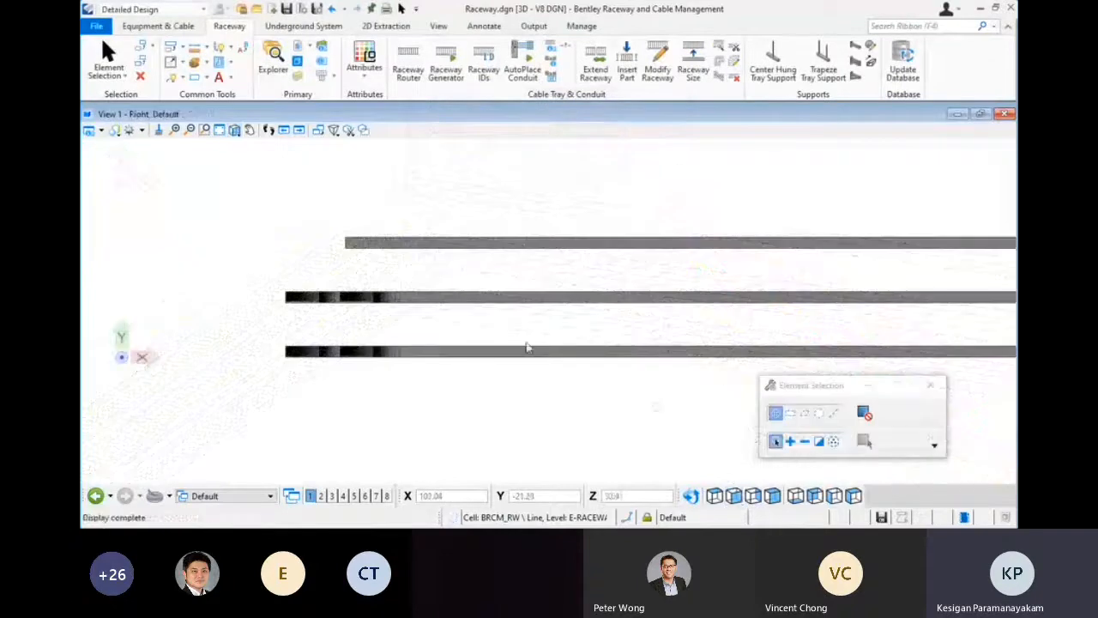
pyautogui.click(409, 225)
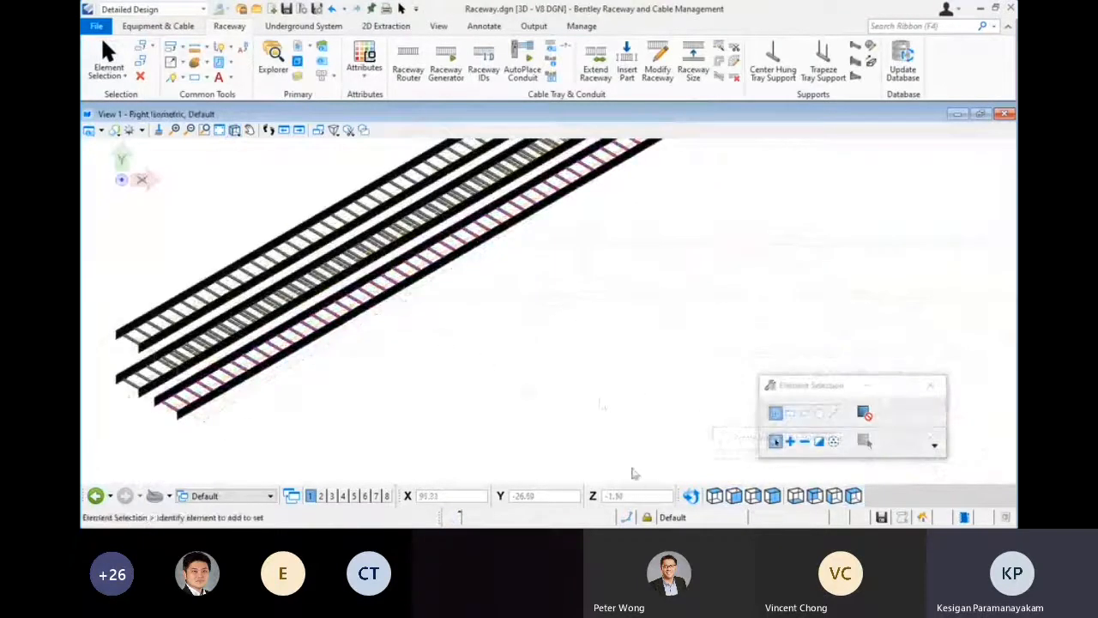
# Draw a SmartLine path in front of the ladder bundle with five right-angled horizontal segments and a final vertical drop
pyautogui.scroll(-5, 539, 341)
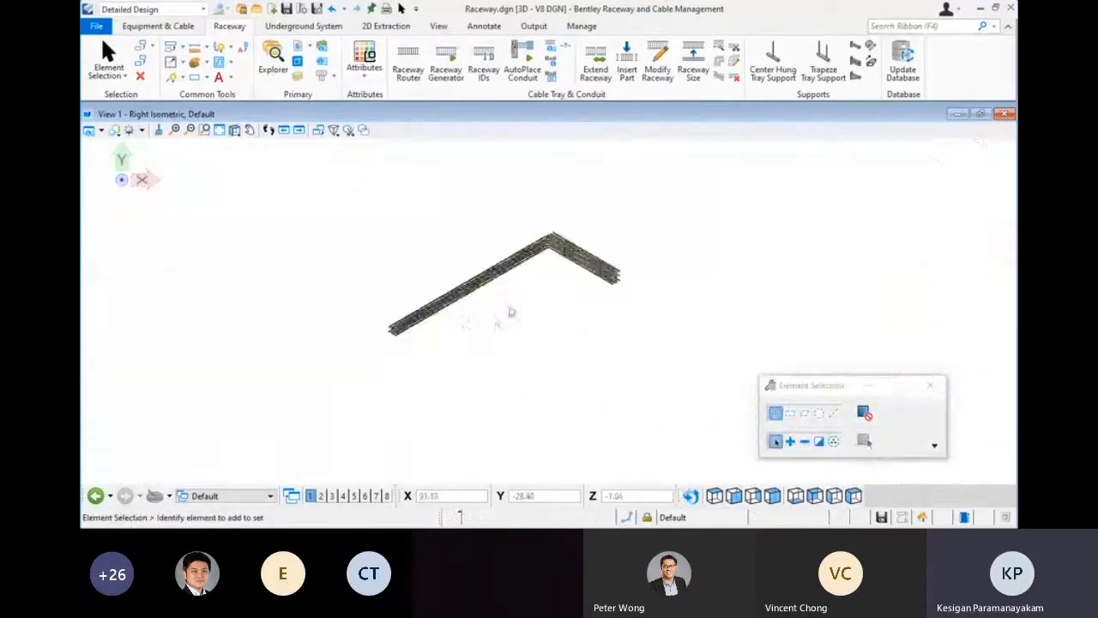
pyautogui.scroll(3, 514, 300)
pyautogui.click(171, 78)
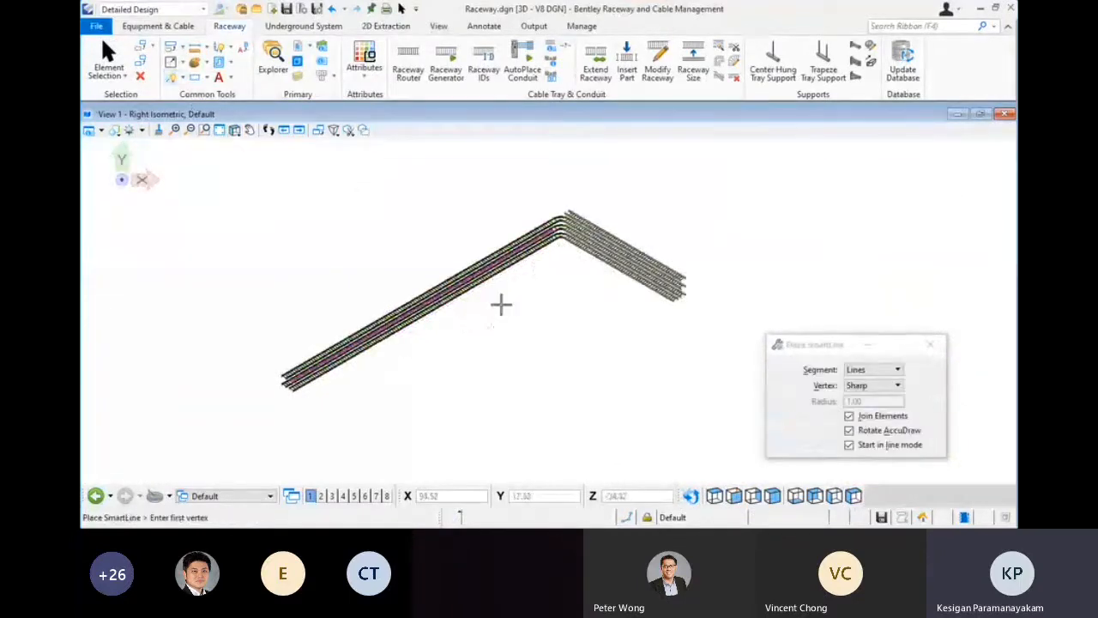
pyautogui.click(445, 385)
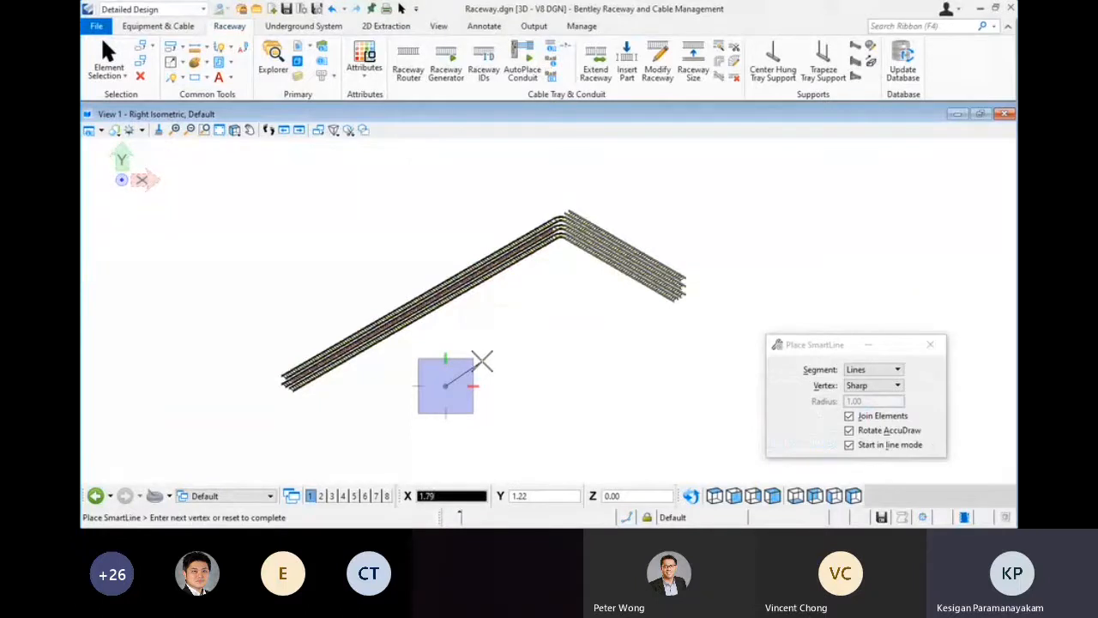
pyautogui.press('t')
pyautogui.click(512, 349)
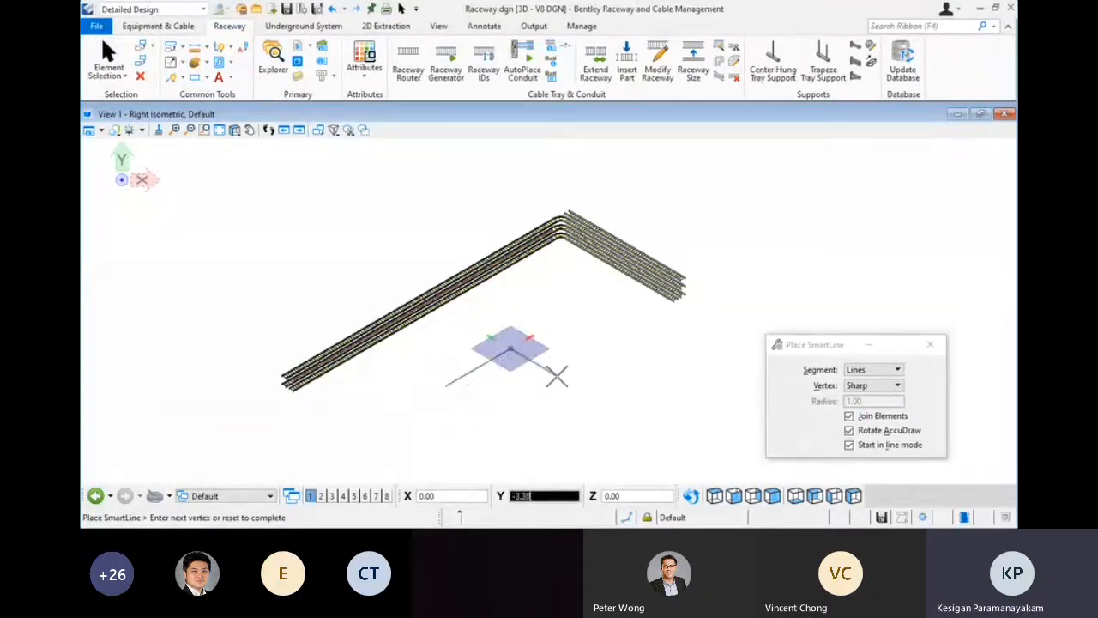
pyautogui.click(557, 375)
pyautogui.click(611, 348)
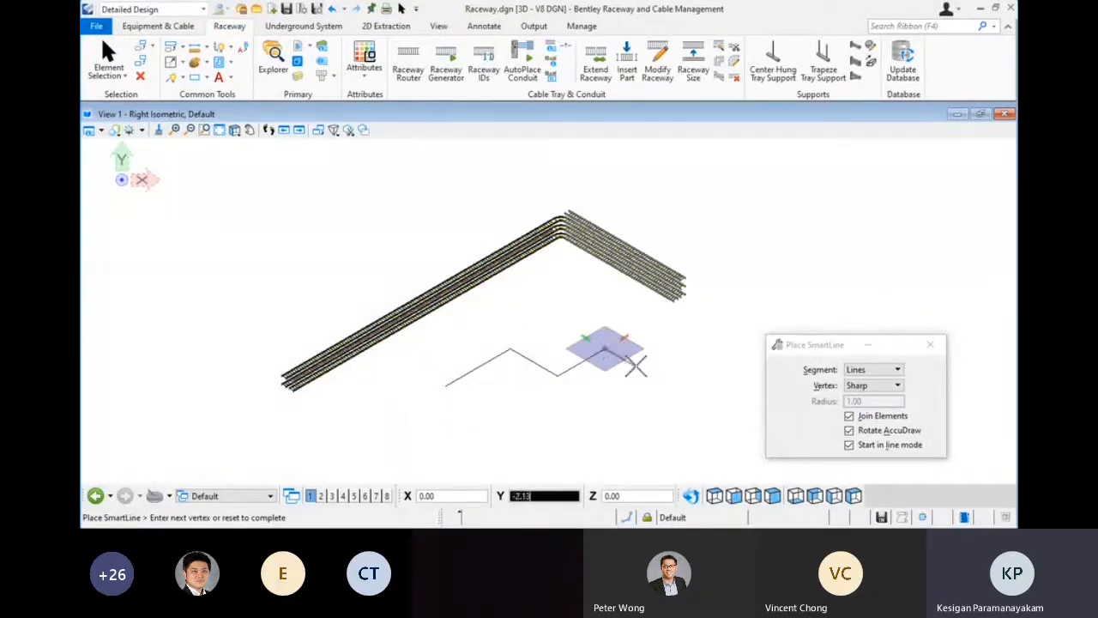
pyautogui.click(635, 366)
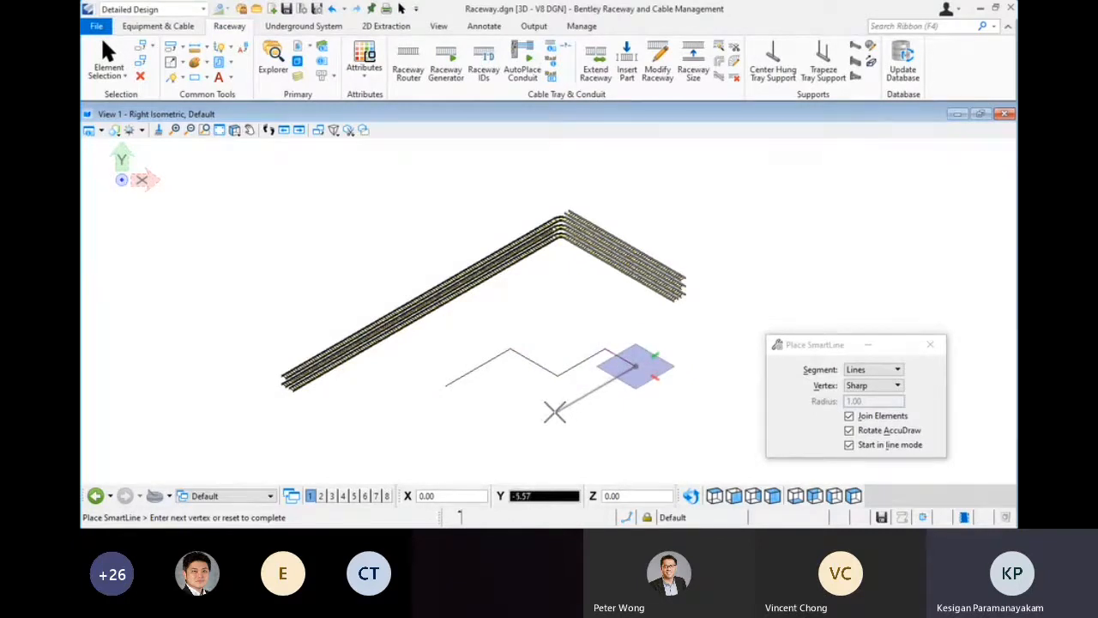
pyautogui.click(523, 427)
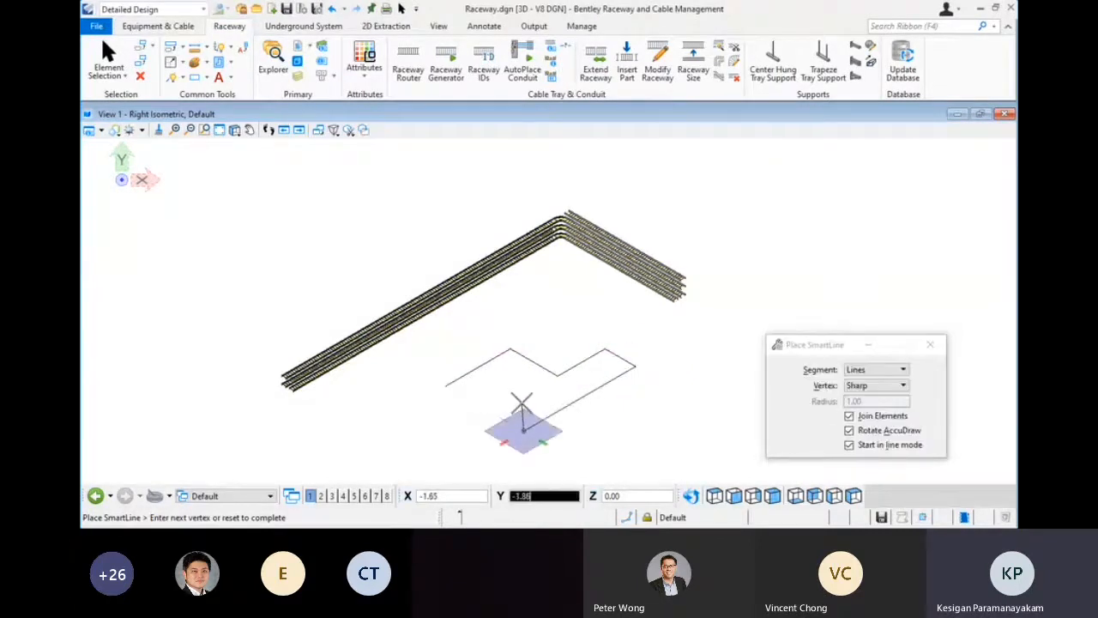
pyautogui.scroll(-2, 523, 399)
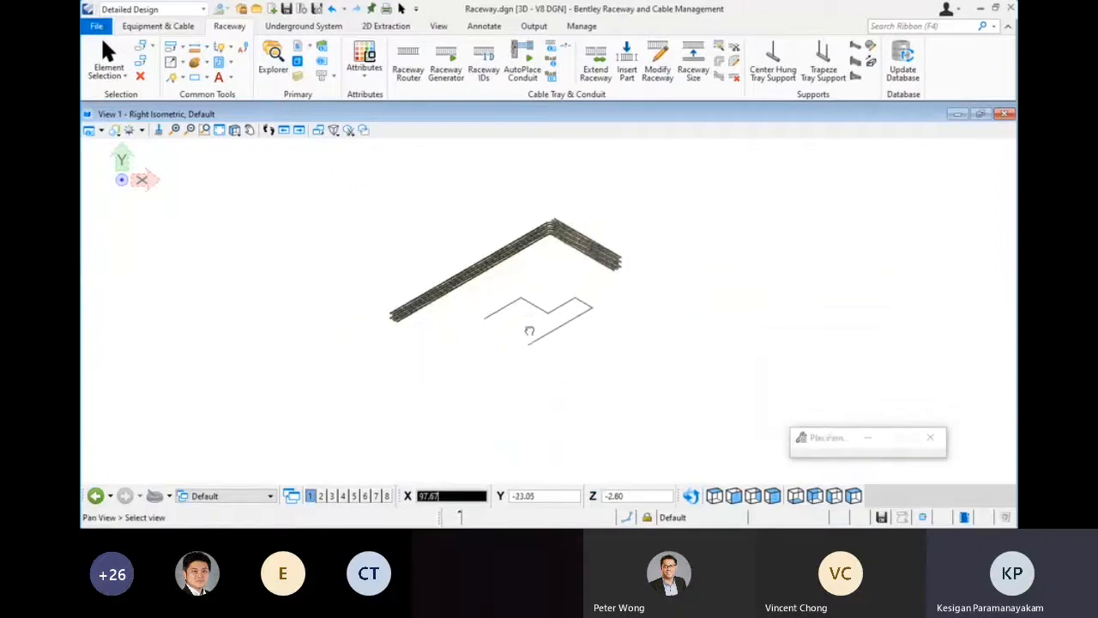
pyautogui.click(529, 389)
pyautogui.rightClick(575, 369)
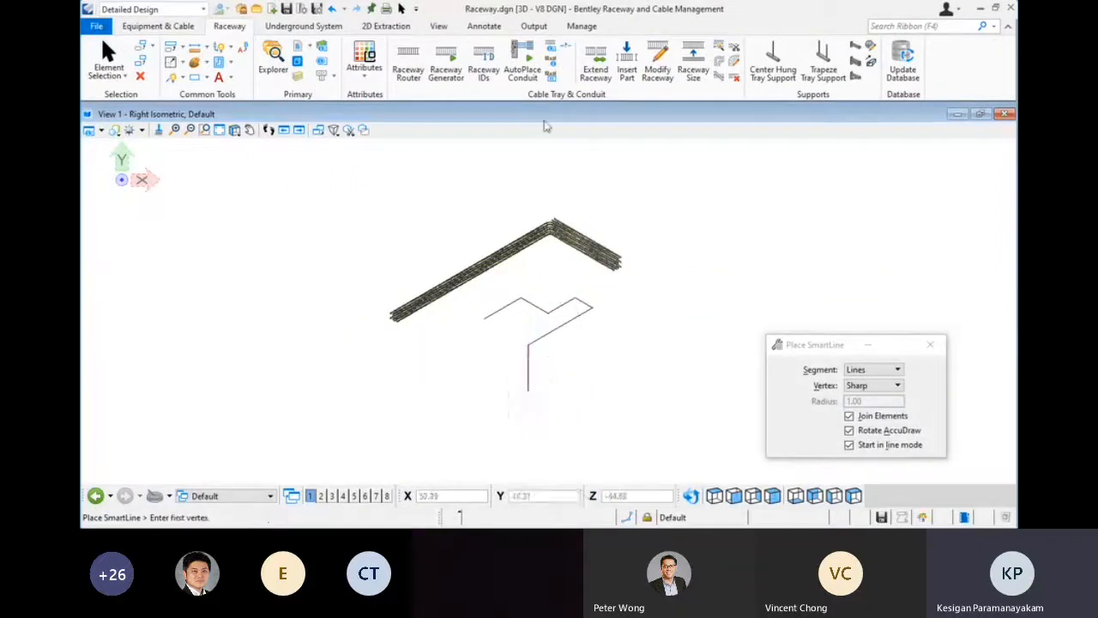
# Start the Raceway Generator on the drawn line and choose Cable Tray as its system, using the Generic Cable Tray catalog
pyautogui.click(399, 8)
pyautogui.scroll(4, 558, 326)
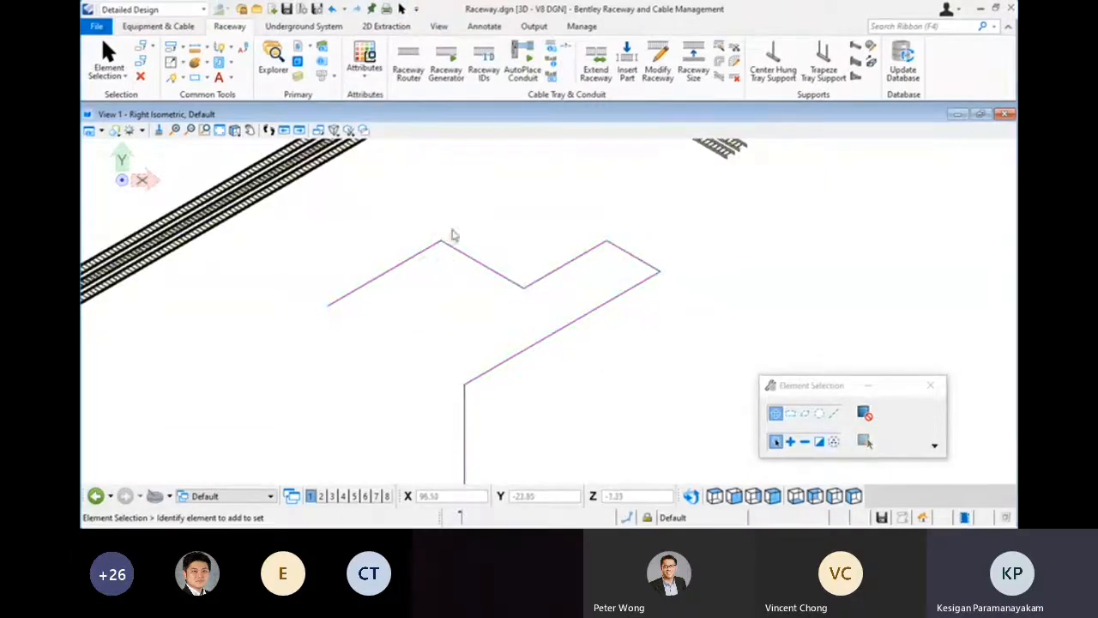
pyautogui.click(444, 70)
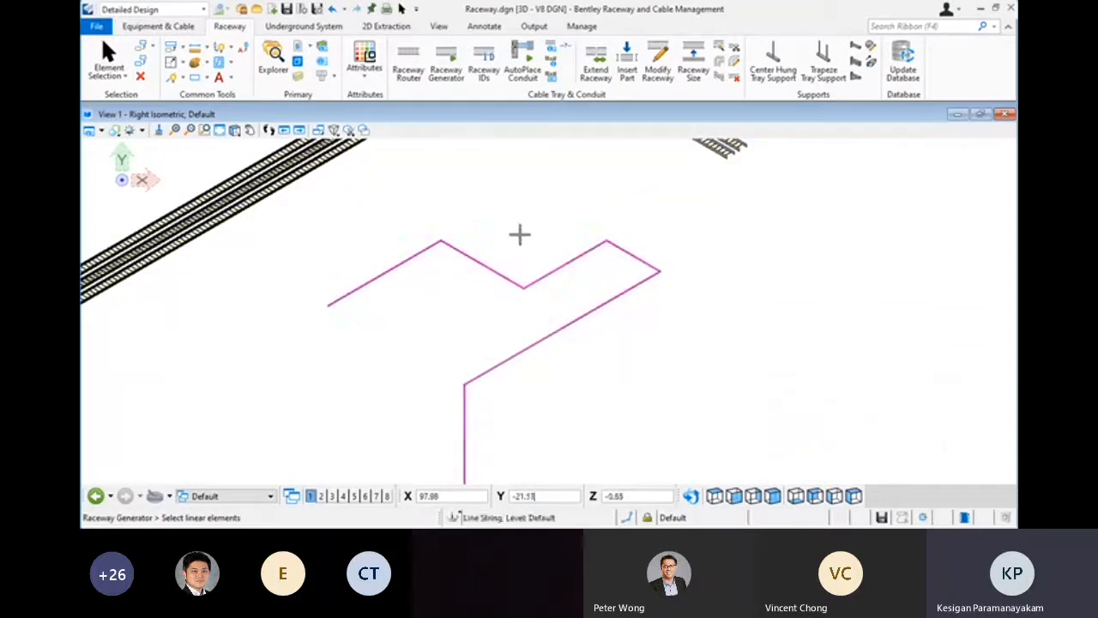
pyautogui.press('Escape')
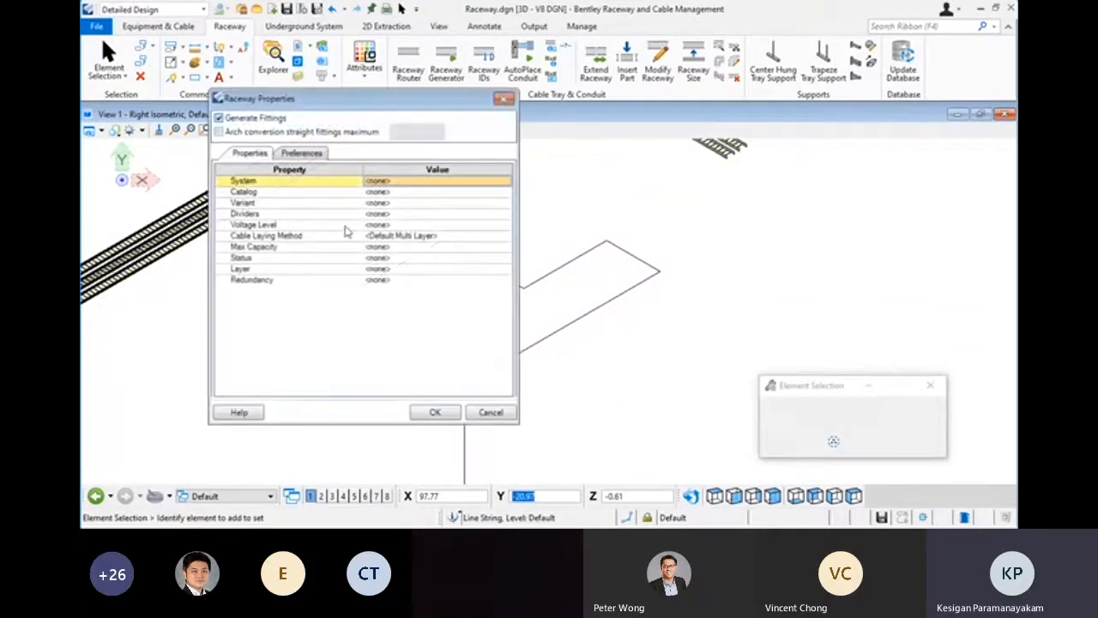
pyautogui.click(411, 181)
pyautogui.click(386, 205)
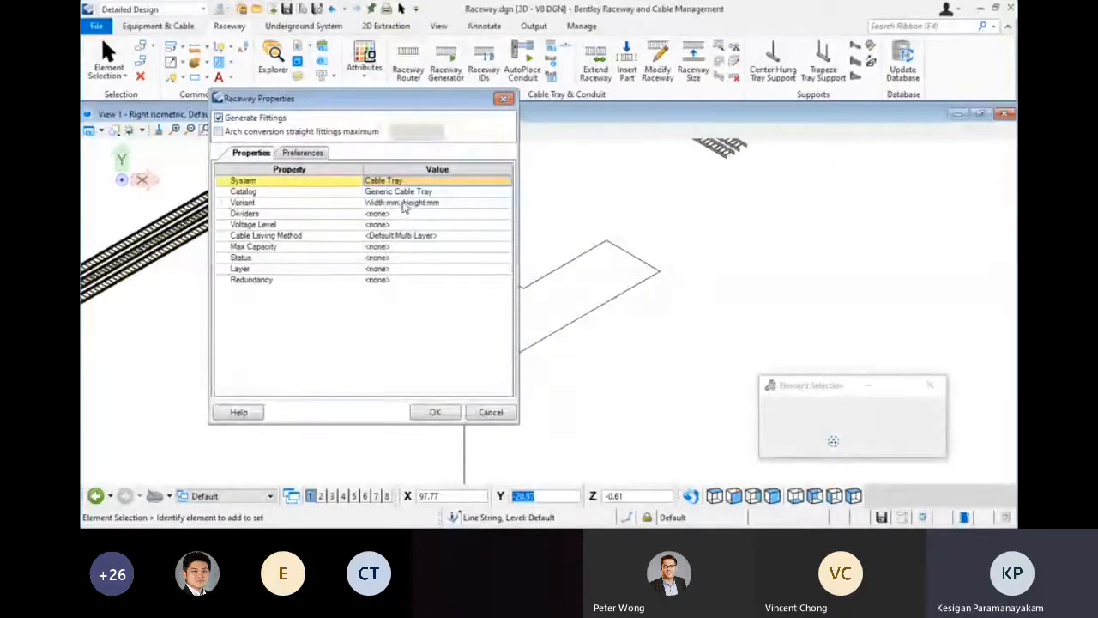
# Set the cable tray variant's height to 100 mm and generate the tray with fittings along the line
pyautogui.click(221, 203)
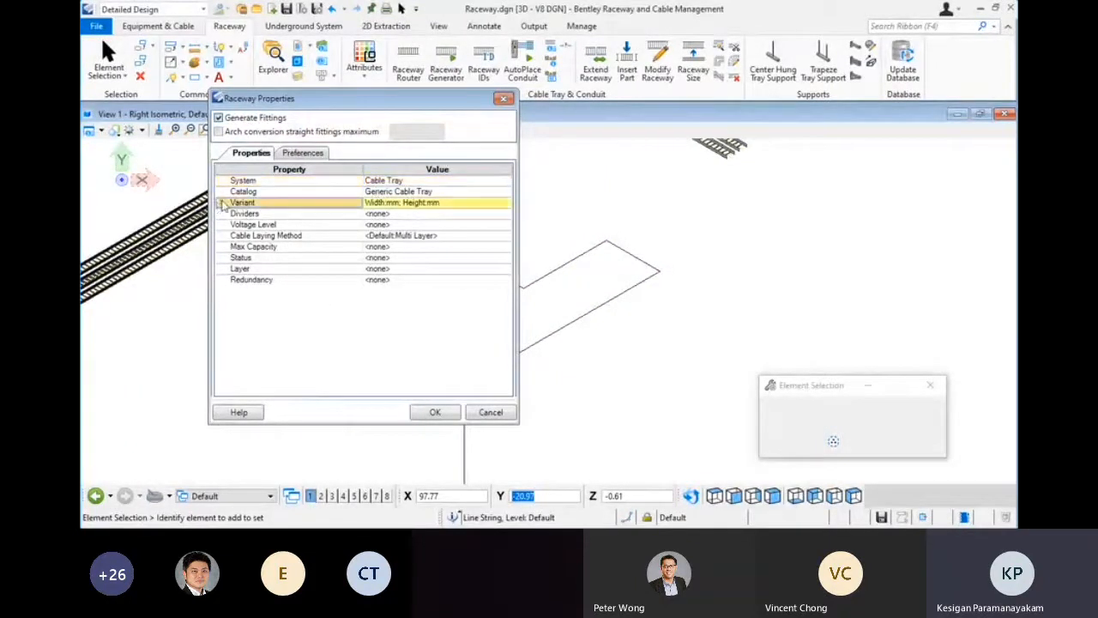
pyautogui.click(382, 214)
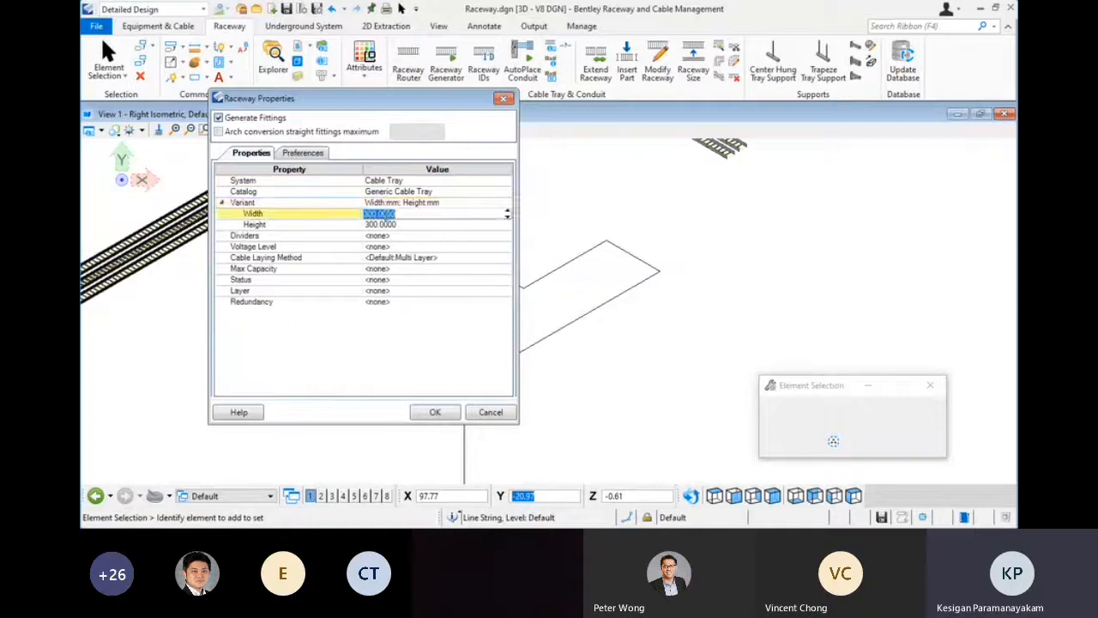
pyautogui.click(402, 224)
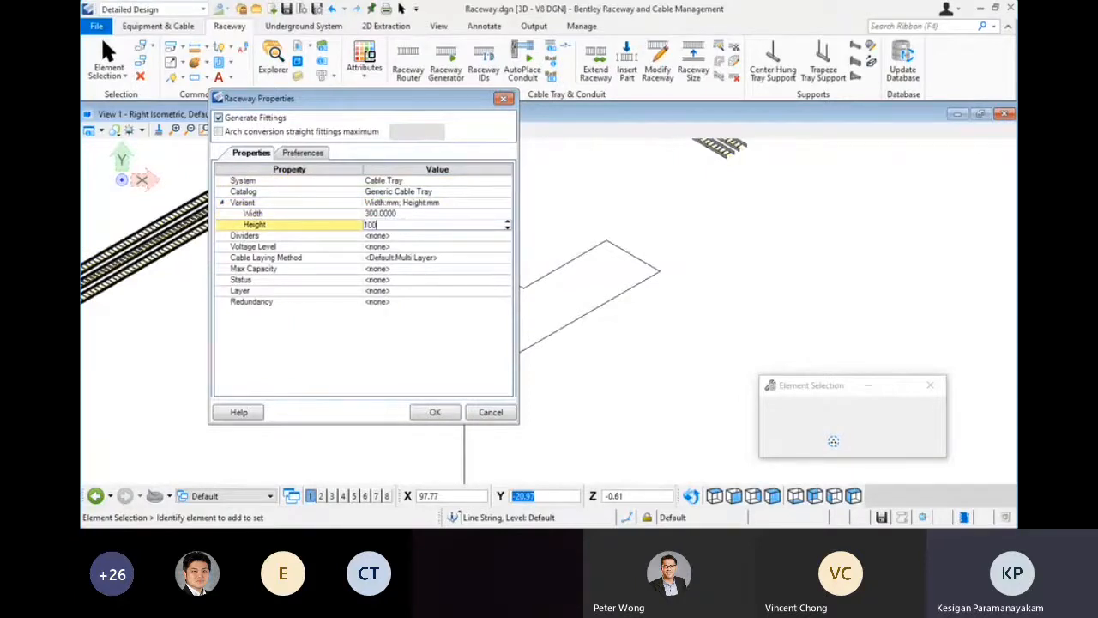
pyautogui.click(399, 213)
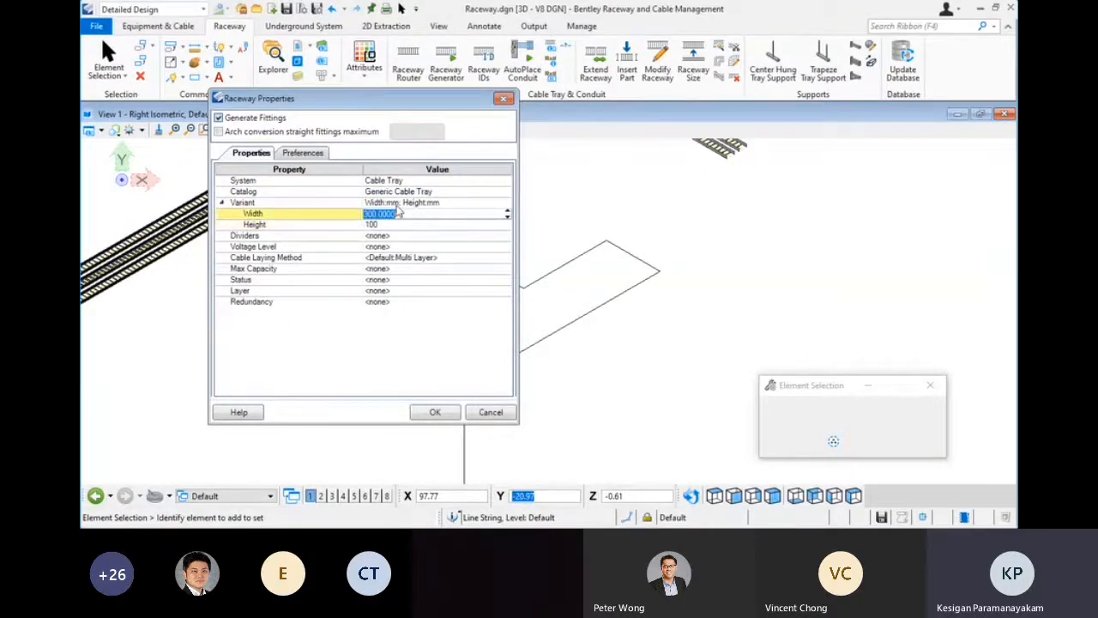
pyautogui.click(447, 412)
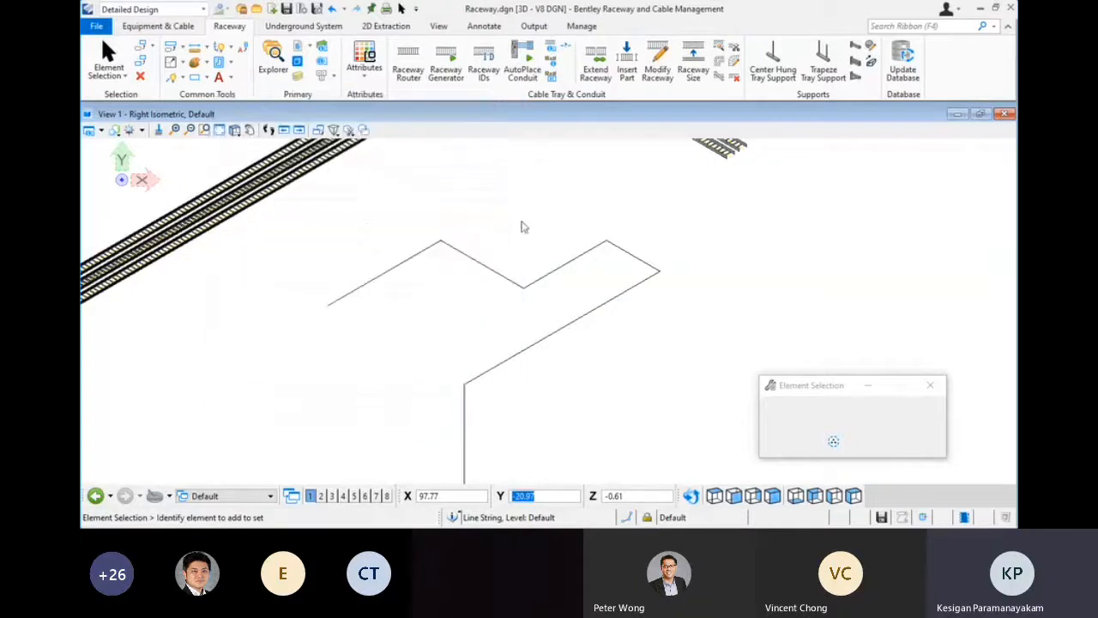
# Inspect the generated cable tray's horizontal elbows and vertical bend up close, and view it together with the ladder bundle
pyautogui.scroll(3, 412, 253)
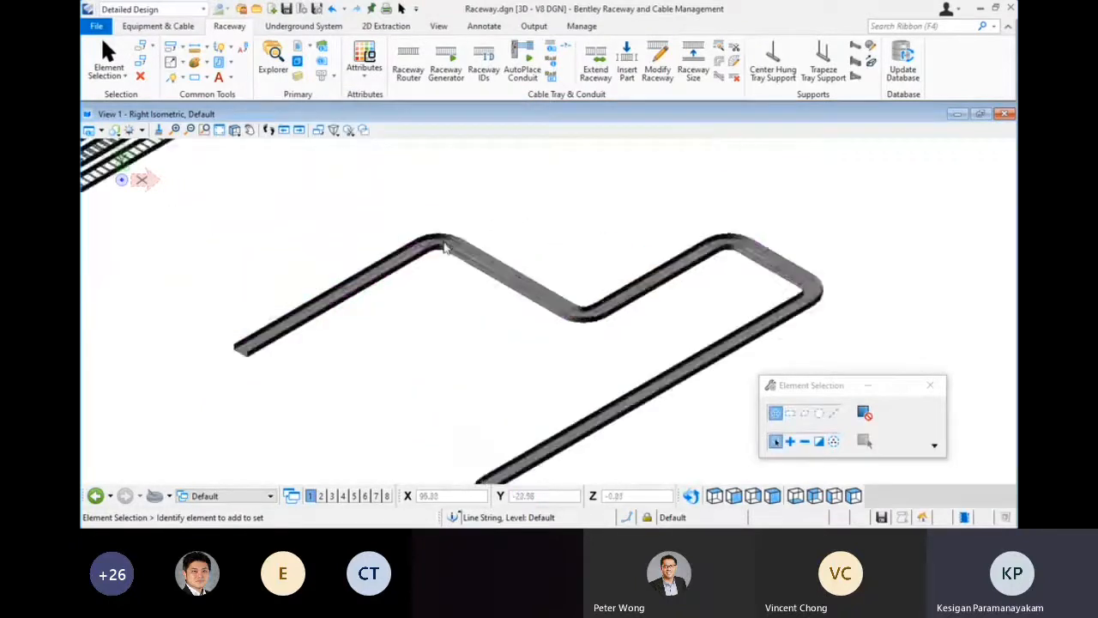
pyautogui.scroll(-2, 522, 198)
pyautogui.scroll(4, 798, 210)
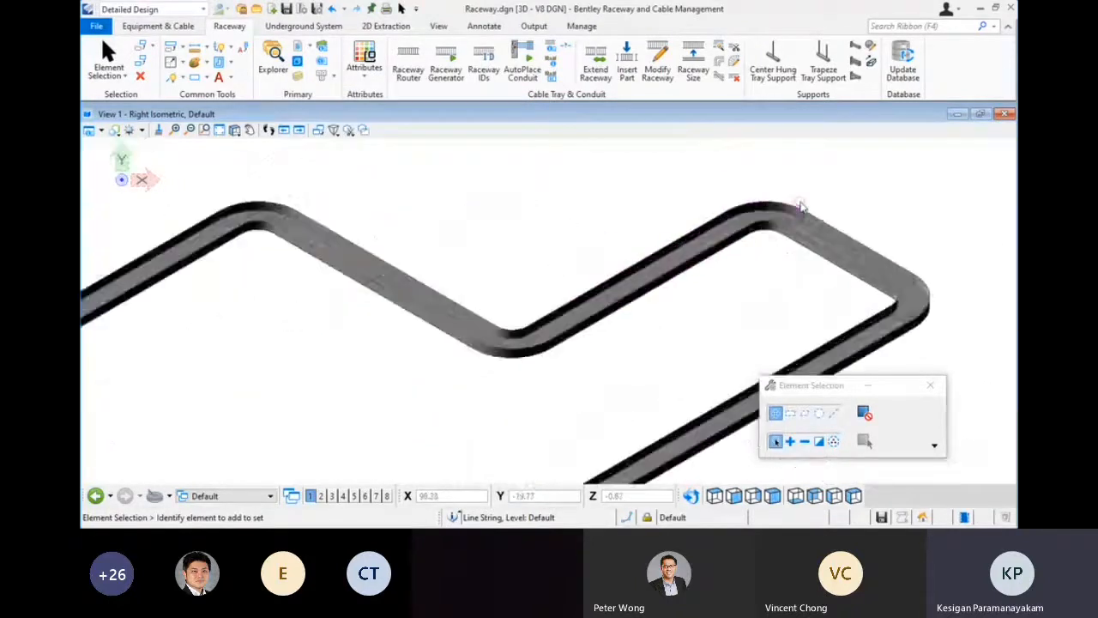
pyautogui.click(781, 216)
pyautogui.scroll(-4, 601, 207)
pyautogui.scroll(4, 396, 471)
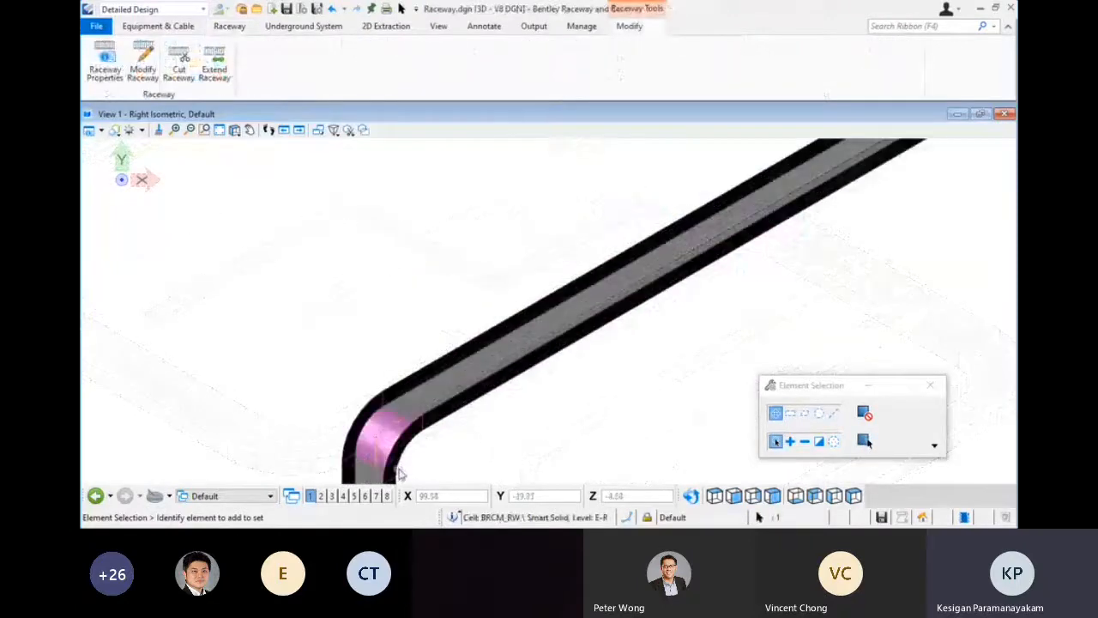
pyautogui.click(369, 442)
pyautogui.scroll(-4, 510, 326)
pyautogui.scroll(4, 627, 235)
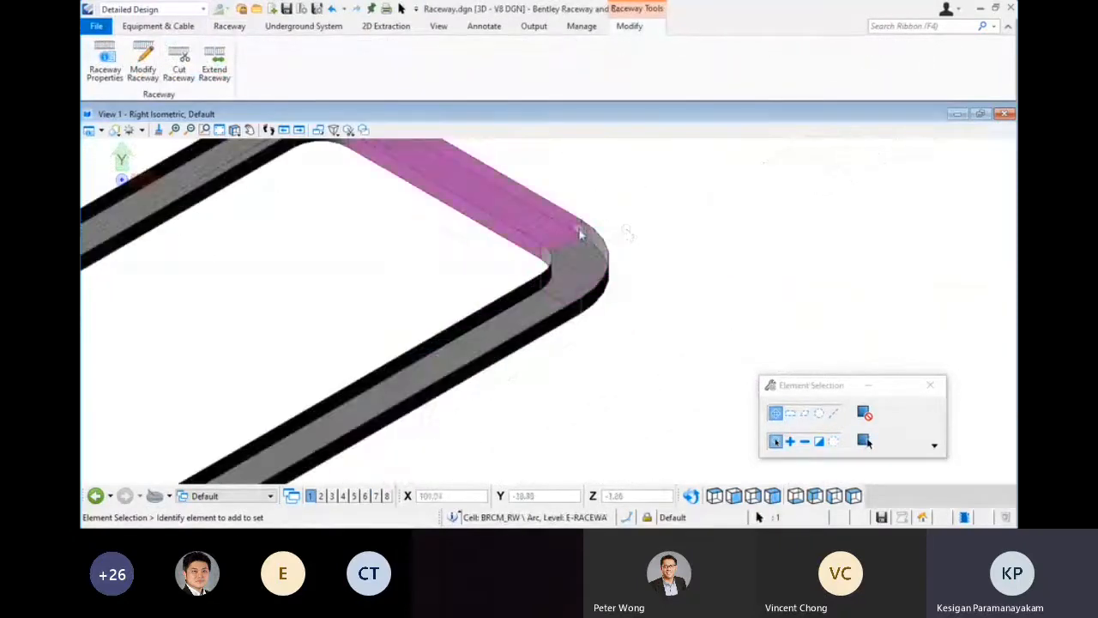
pyautogui.click(635, 248)
pyautogui.scroll(-4, 651, 257)
pyautogui.scroll(-5, 666, 263)
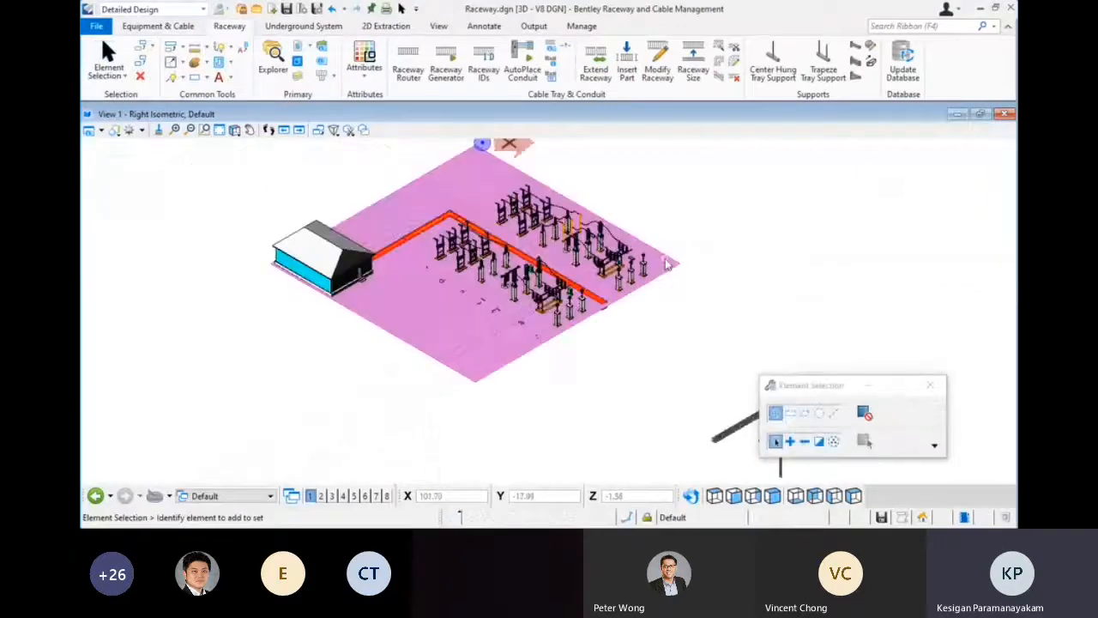
pyautogui.scroll(4, 515, 332)
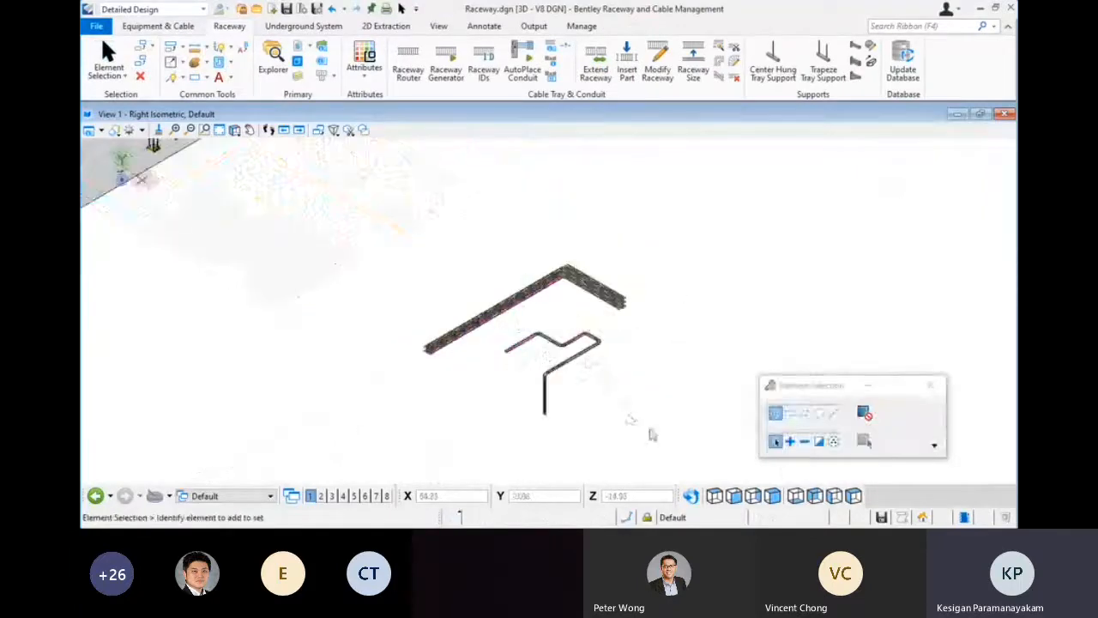
# Return to the substation site, set the display style to Wireframe, and select a tee fitting in the control house's cable ladder loop
pyautogui.moveTo(652, 435); pyautogui.dragTo(440, 254)
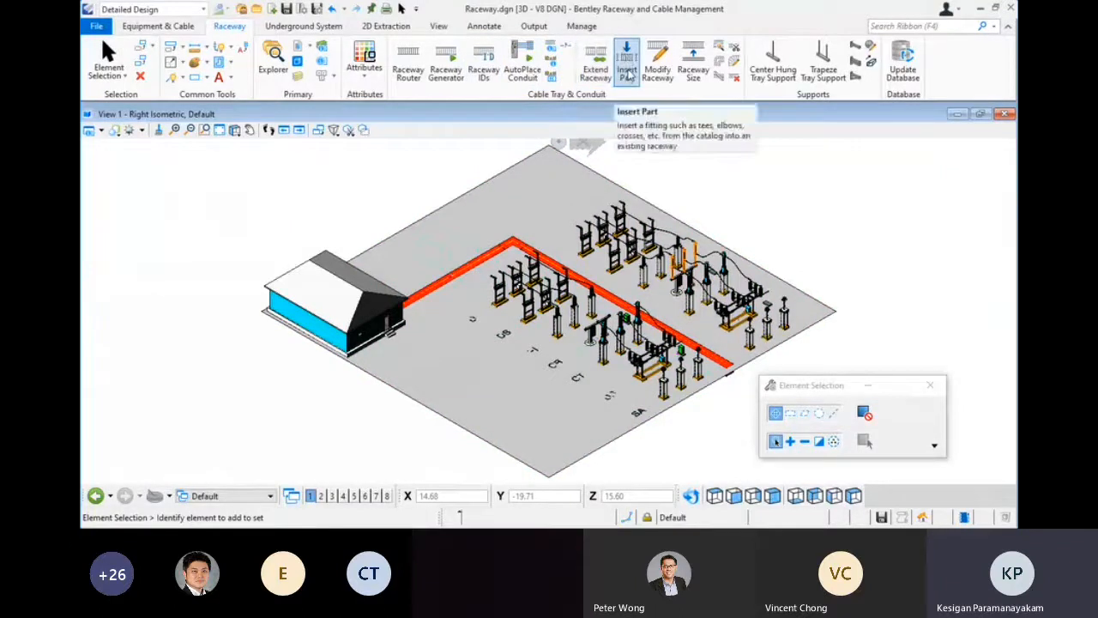
pyautogui.click(115, 130)
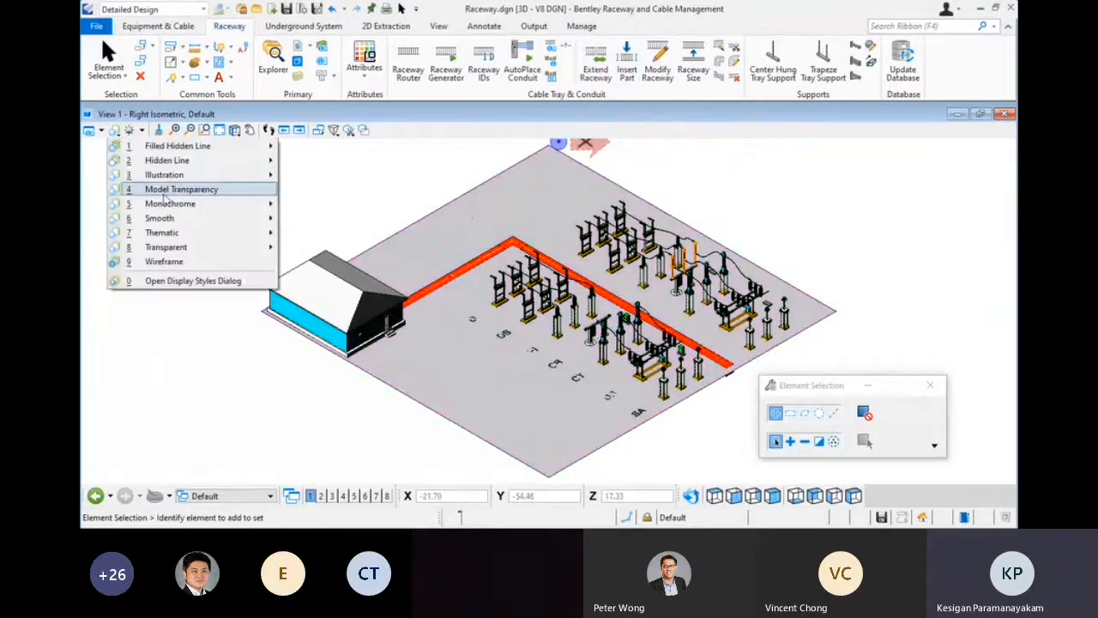
pyautogui.click(150, 262)
pyautogui.press('Escape')
pyautogui.scroll(10, 334, 286)
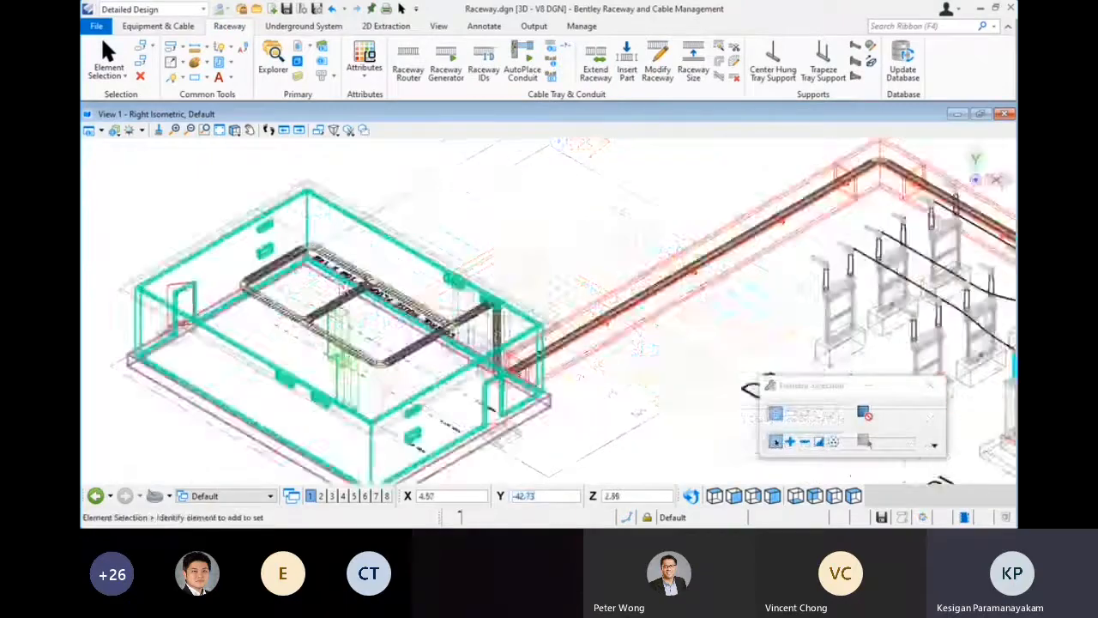
pyautogui.click(446, 297)
pyautogui.scroll(-6, 490, 263)
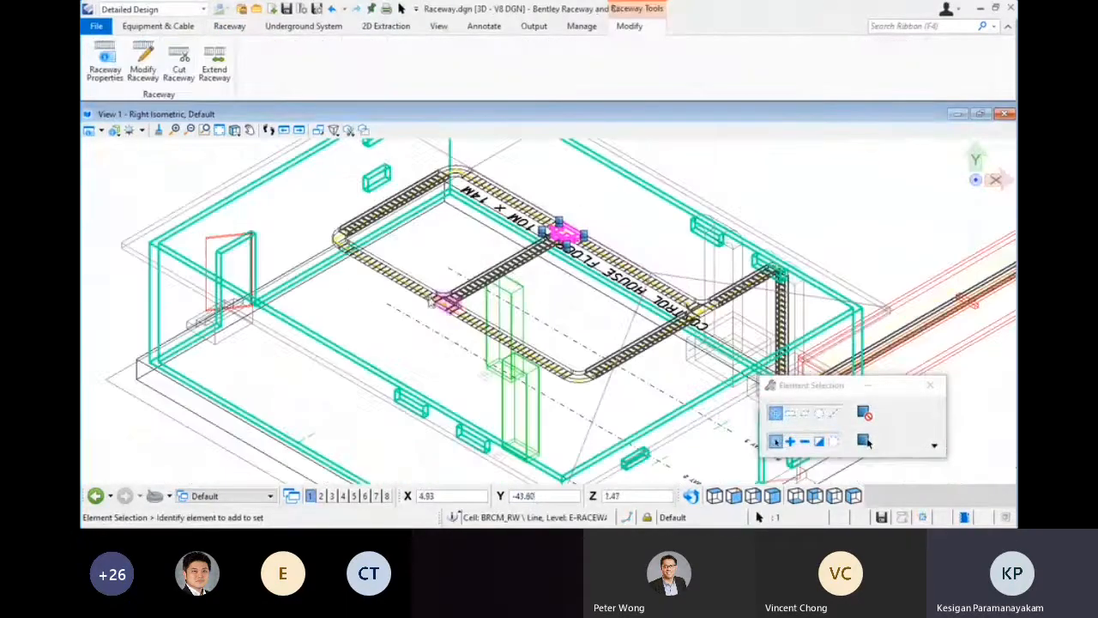
# Try to insert a Tee part with direction left and 200mm bend radius into a straight run of the control house ladder loop
pyautogui.scroll(6, 459, 255)
pyautogui.click(463, 258)
pyautogui.scroll(-3, 469, 246)
pyautogui.moveTo(471, 242); pyautogui.dragTo(443, 308, button='middle')
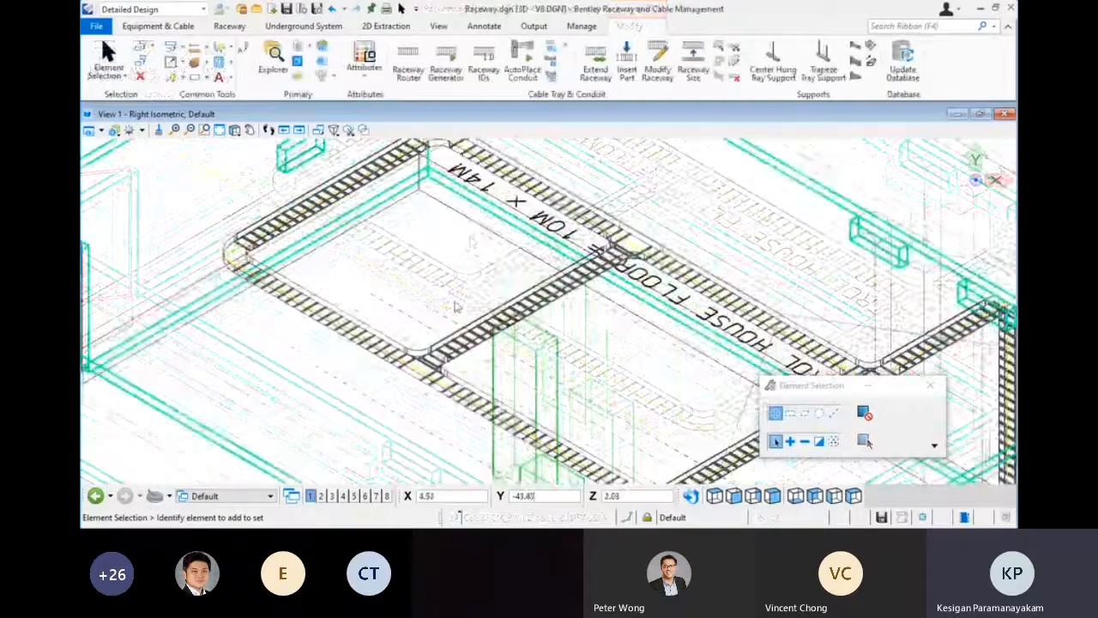
pyautogui.click(627, 66)
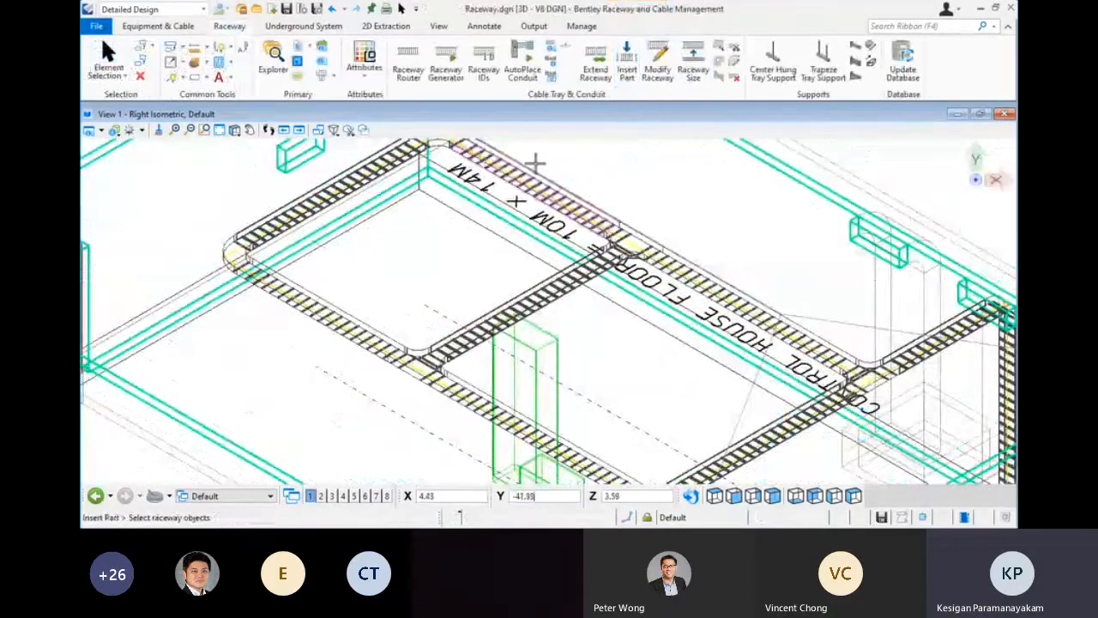
pyautogui.click(599, 178)
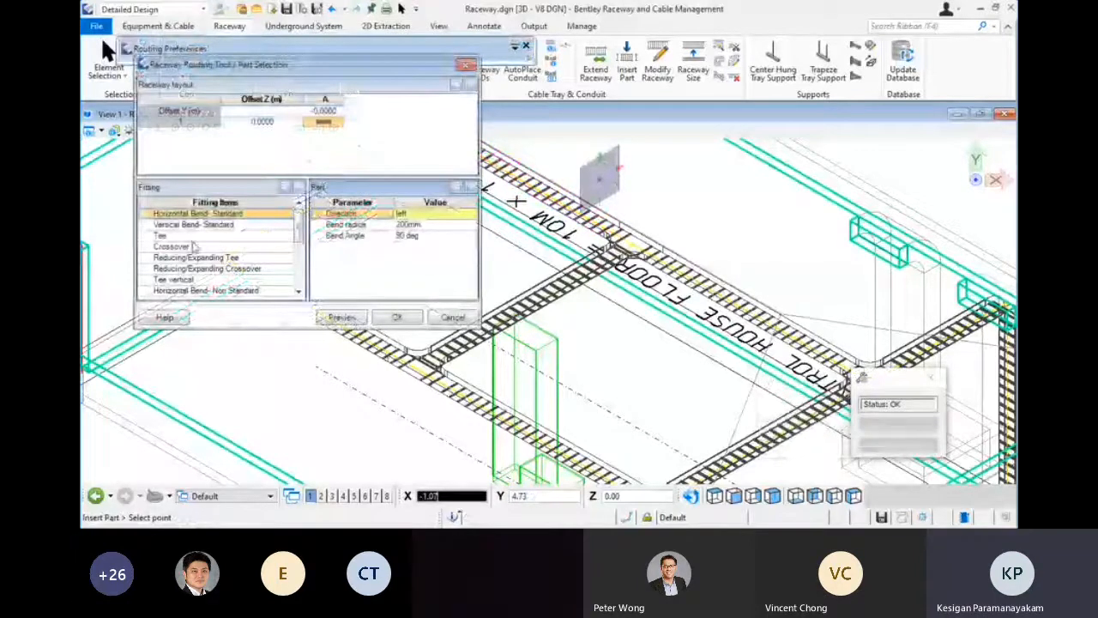
pyautogui.click(176, 235)
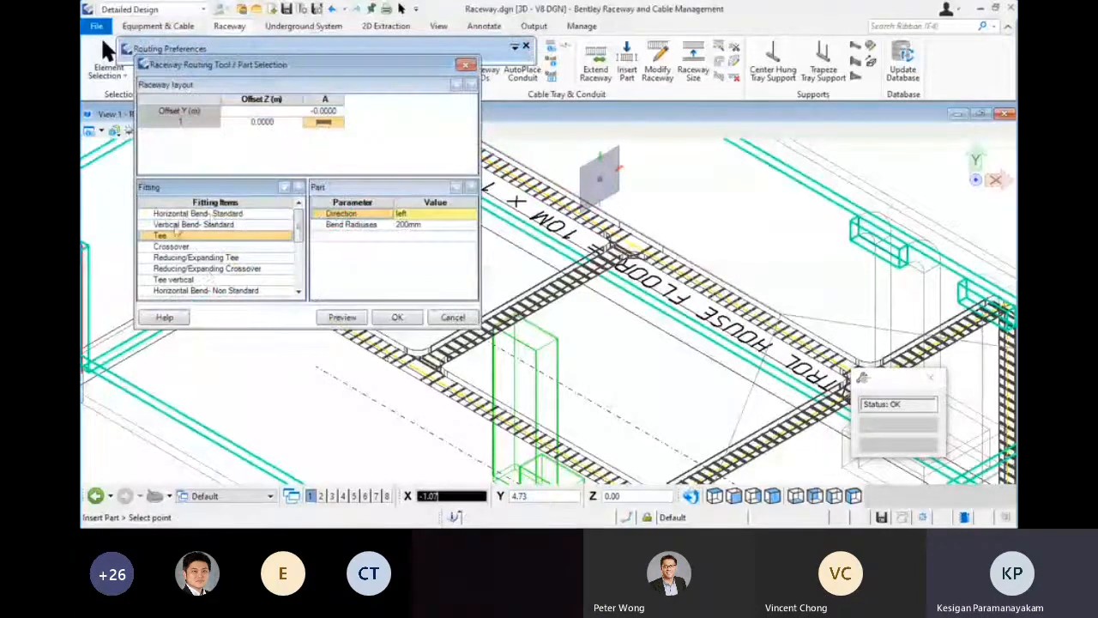
pyautogui.click(396, 321)
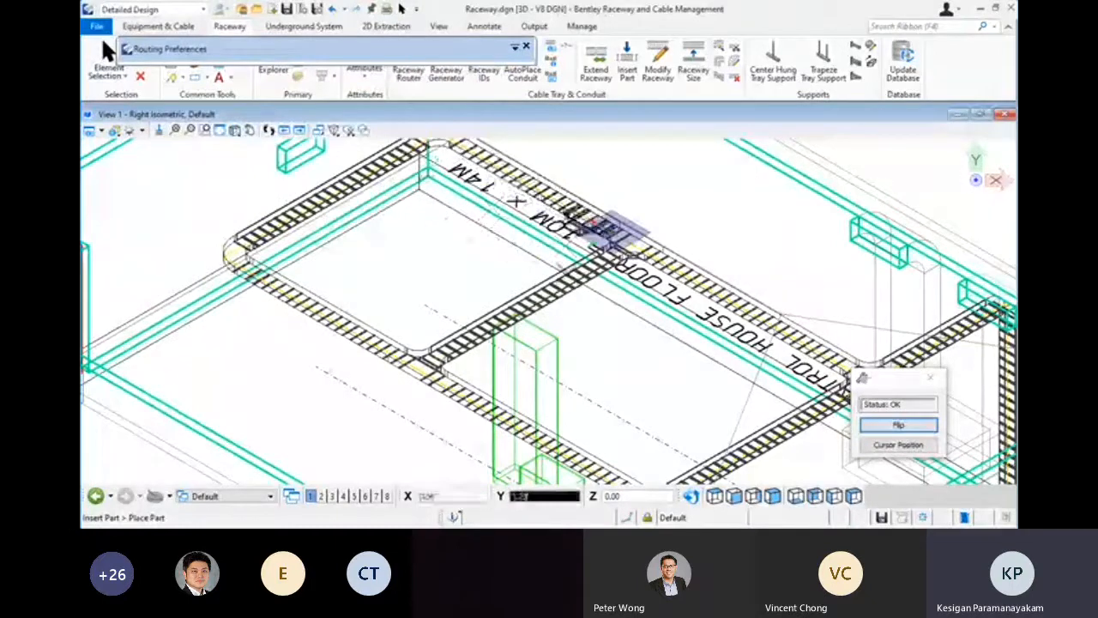
pyautogui.click(493, 241)
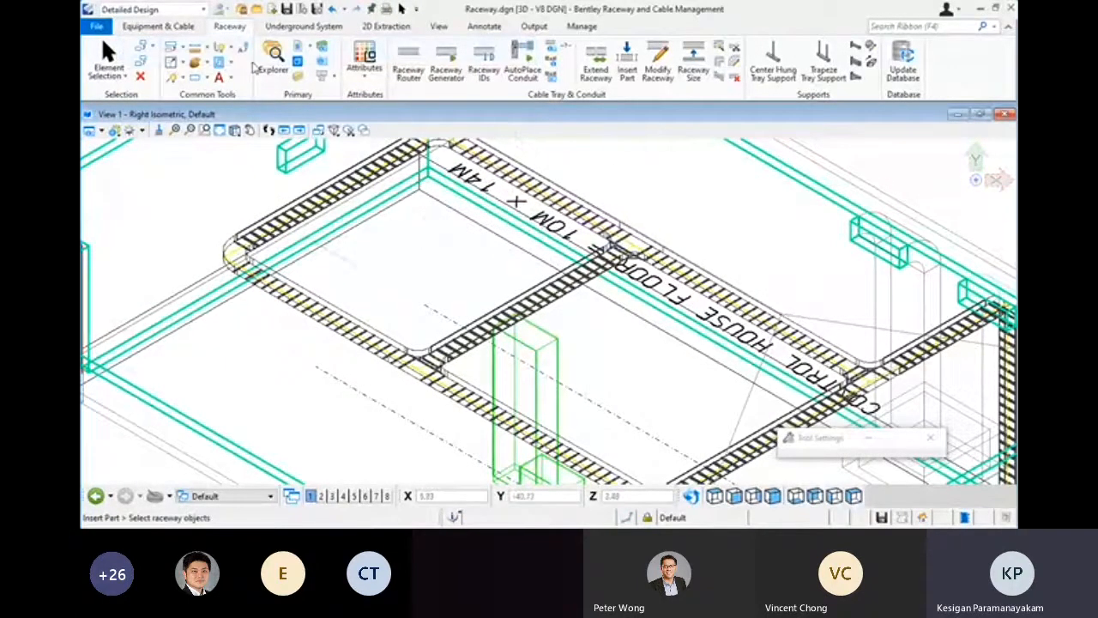
pyautogui.click(400, 9)
# Look over the duct bank and trench tools, and select the trench segment that runs out of the control house
pyautogui.scroll(-6, 608, 182)
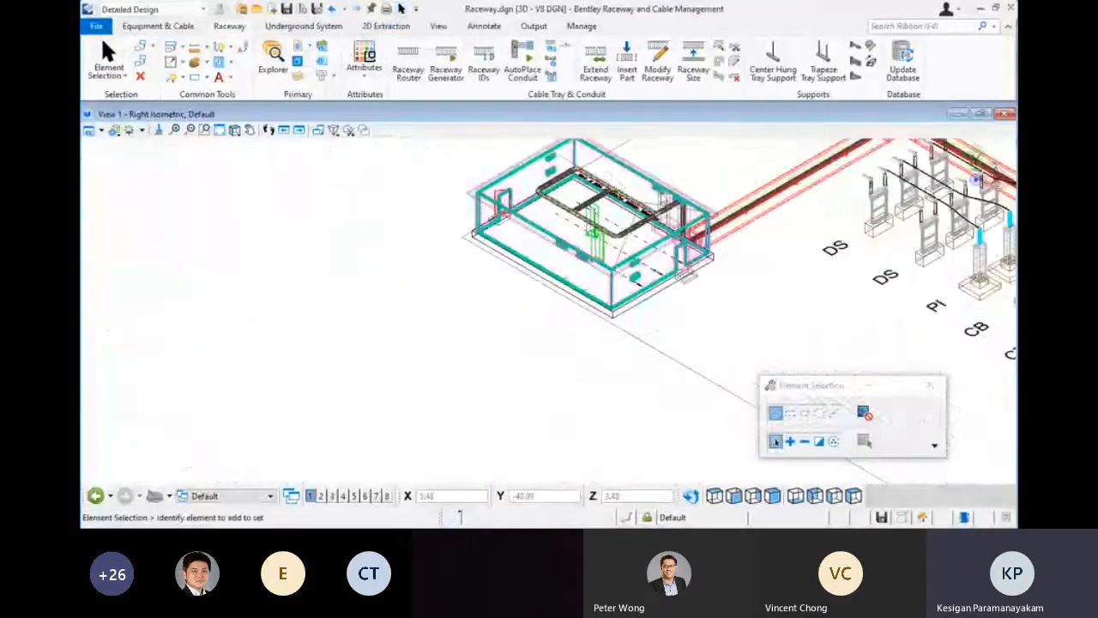
pyautogui.moveTo(608, 182); pyautogui.dragTo(477, 238, button='middle')
pyautogui.click(300, 28)
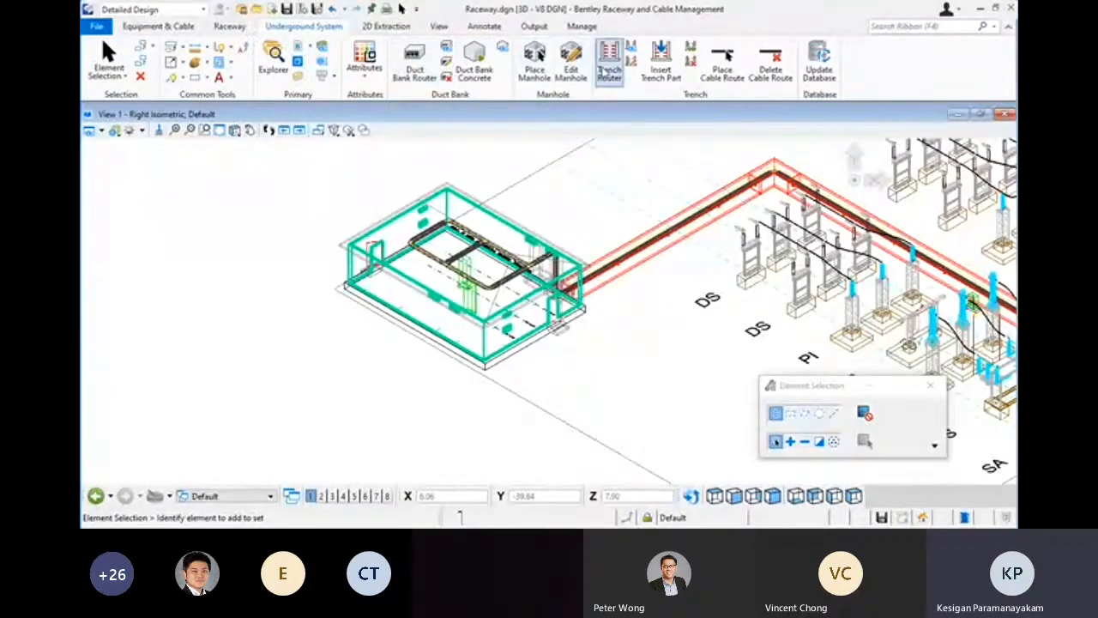
pyautogui.click(684, 222)
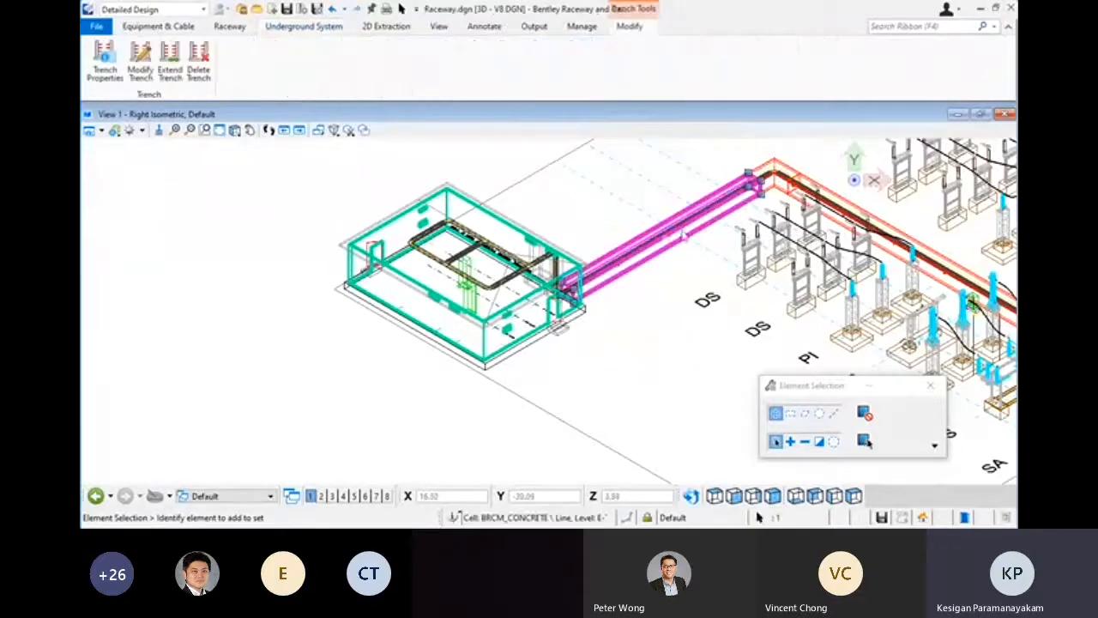
pyautogui.click(327, 215)
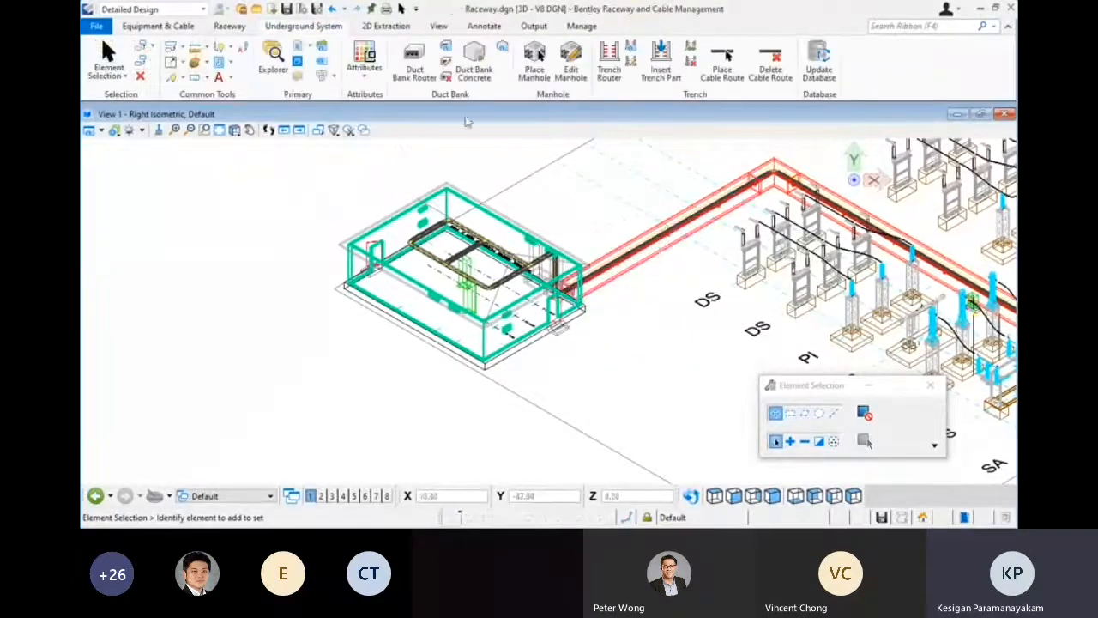
pyautogui.click(482, 64)
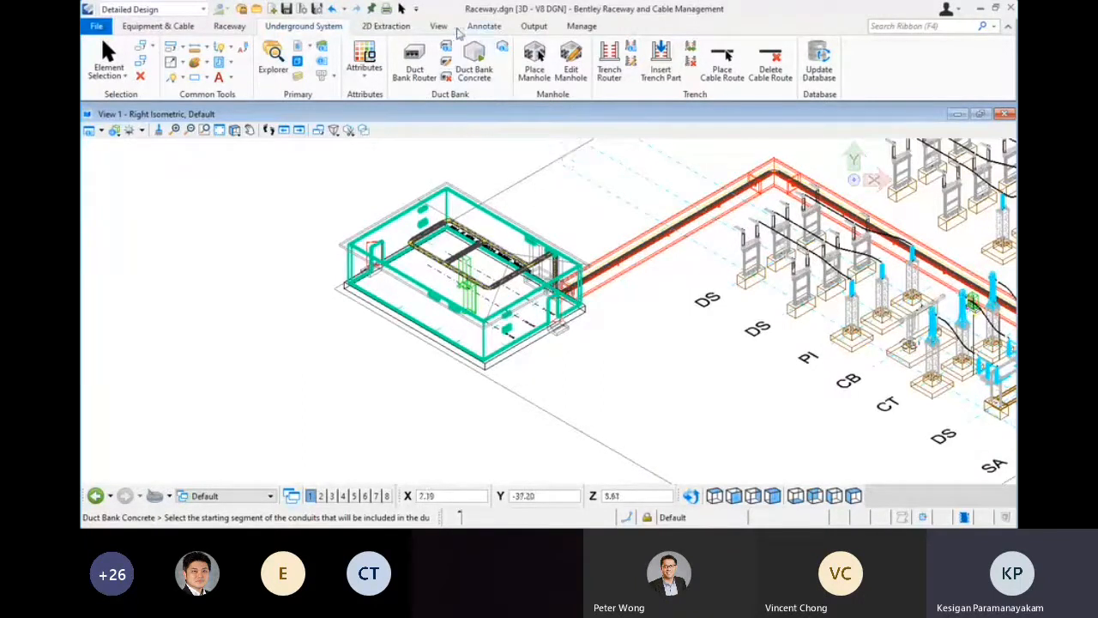
pyautogui.click(402, 10)
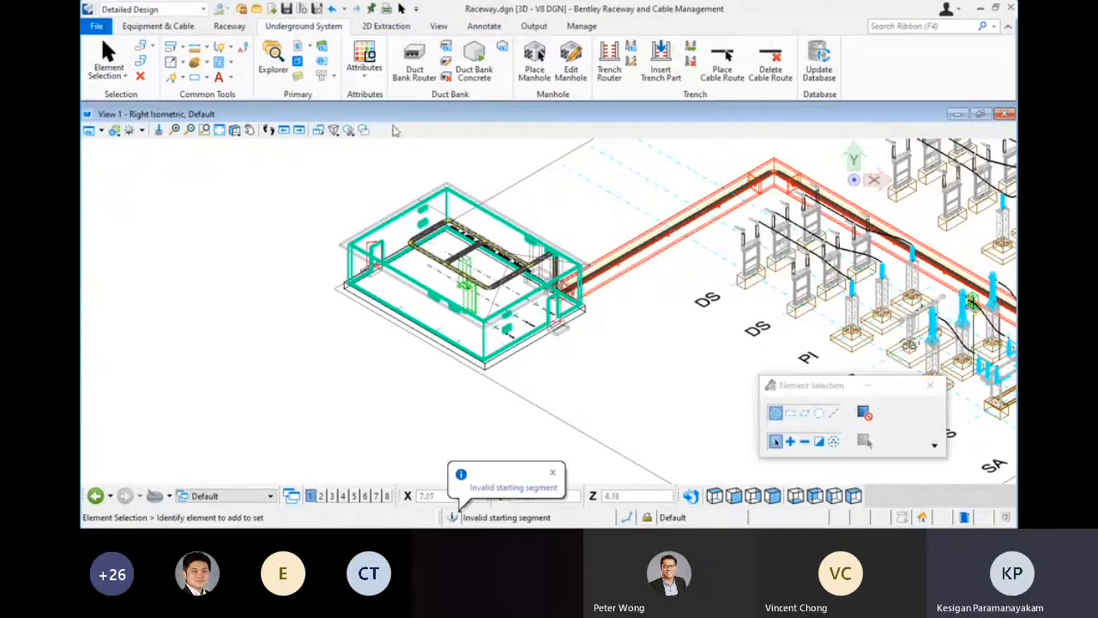
pyautogui.scroll(-5, 583, 407)
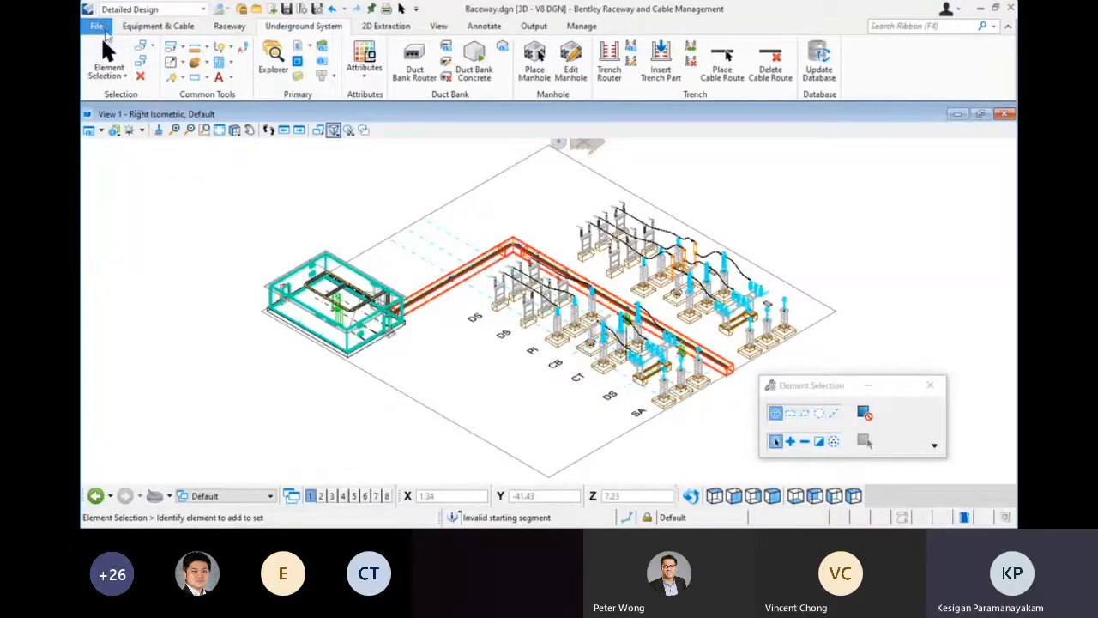
# Open the Routing.dgn design file in place of the raceway model
pyautogui.click(96, 26)
pyautogui.click(283, 220)
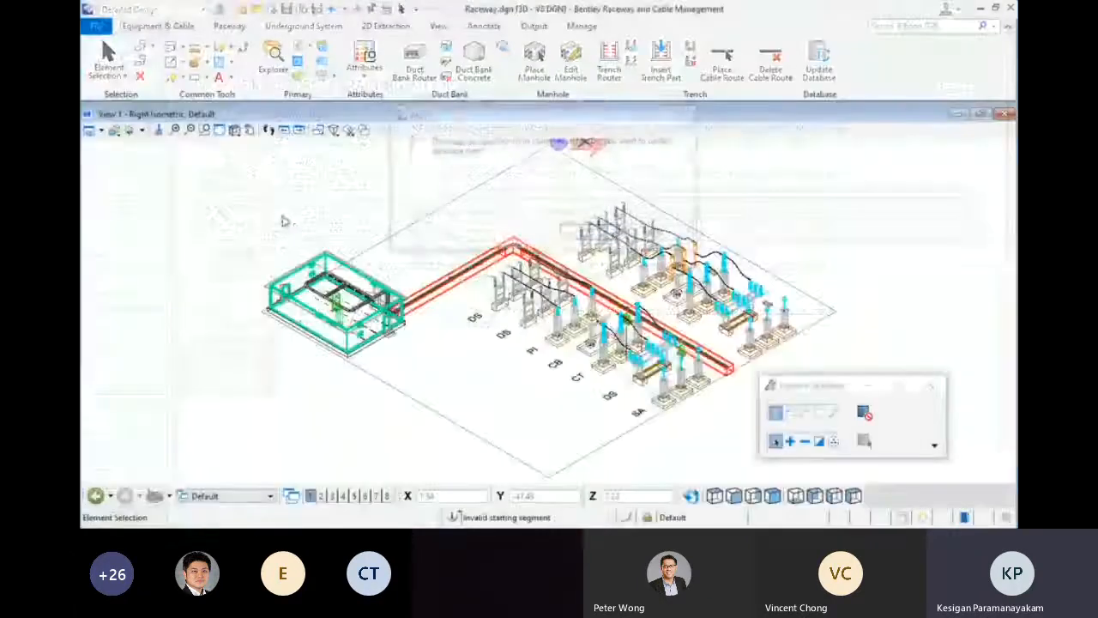
pyautogui.click(588, 236)
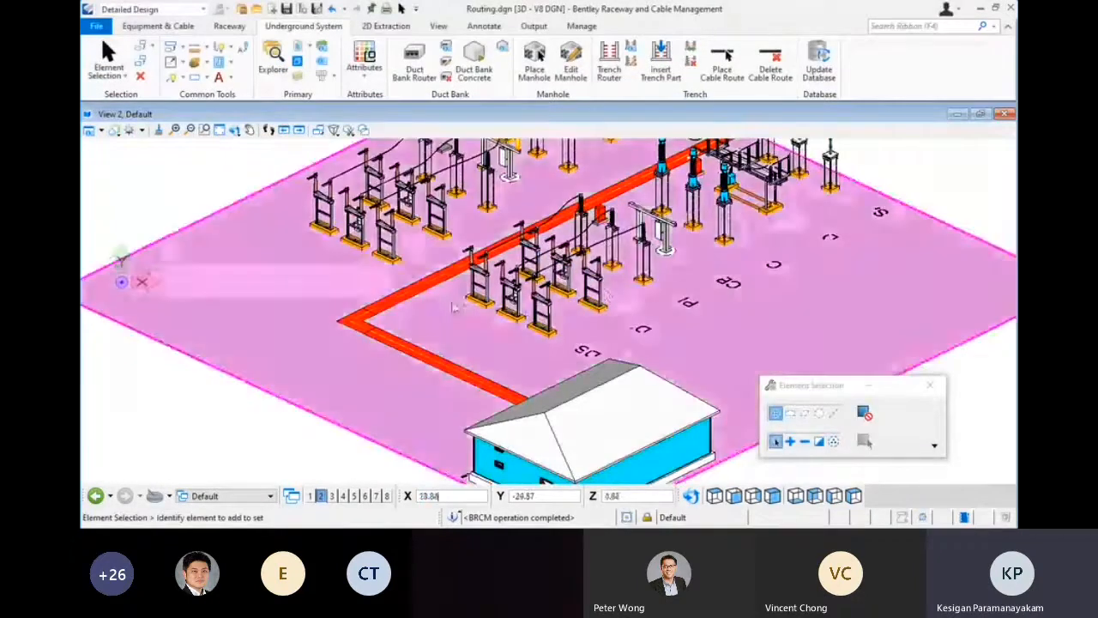
# Turn off the display of the Raceway.dgn reference so only the routed cables and equipment show, and fit the view
pyautogui.click(288, 48)
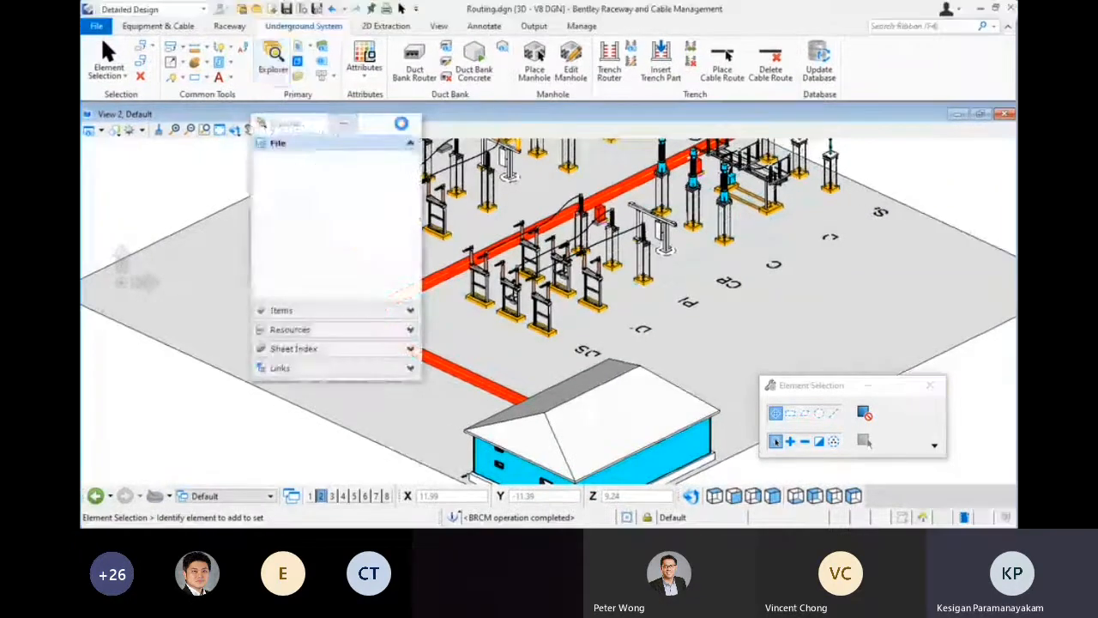
pyautogui.click(299, 47)
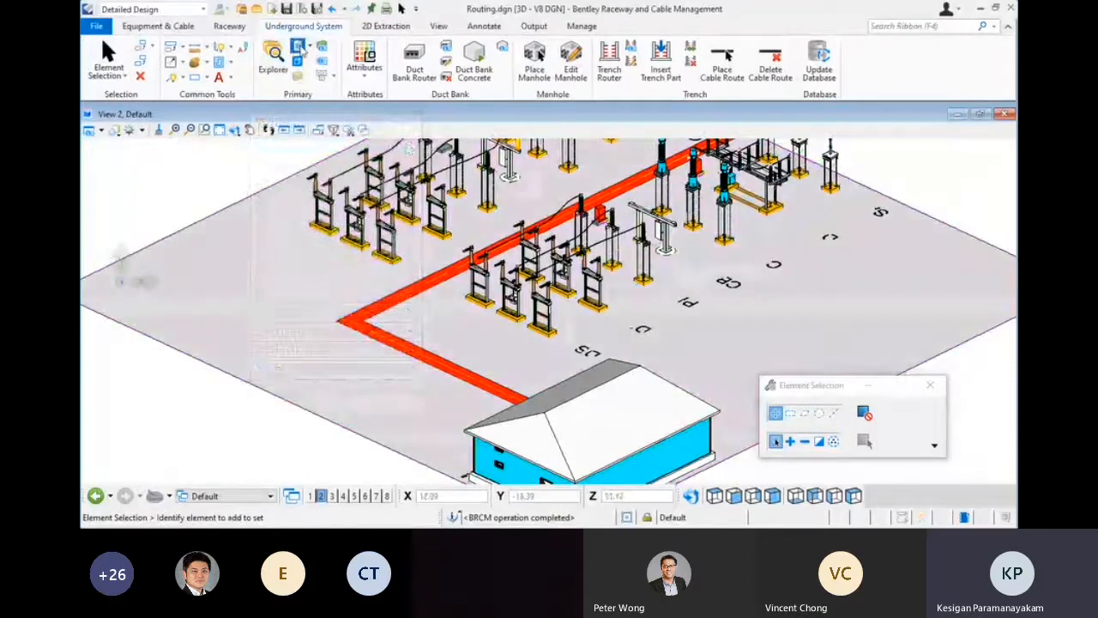
pyautogui.click(303, 294)
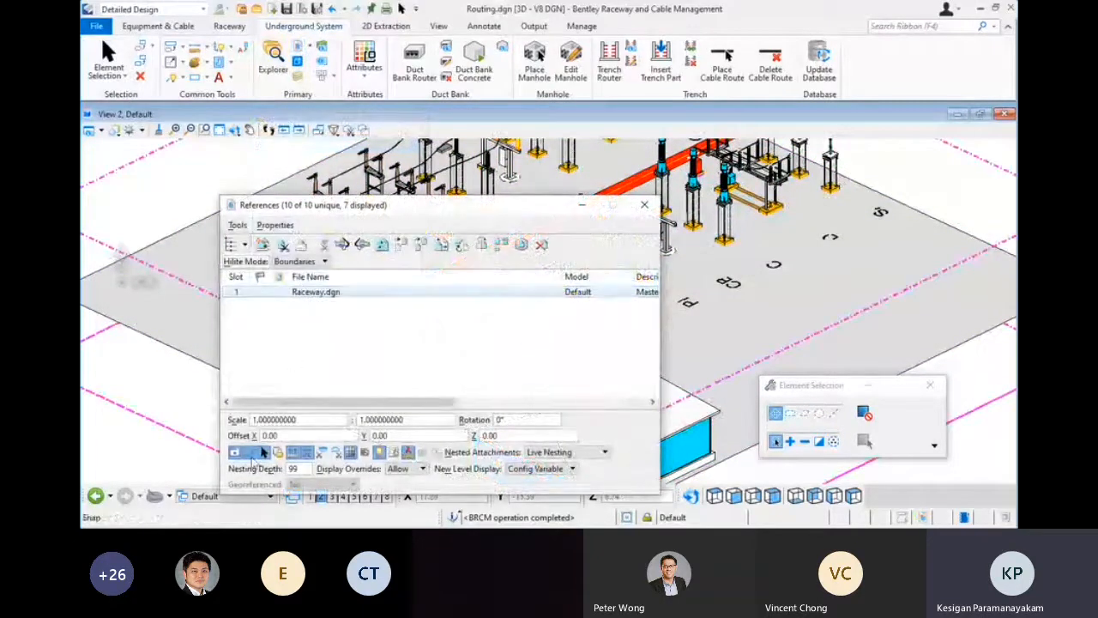
pyautogui.click(234, 454)
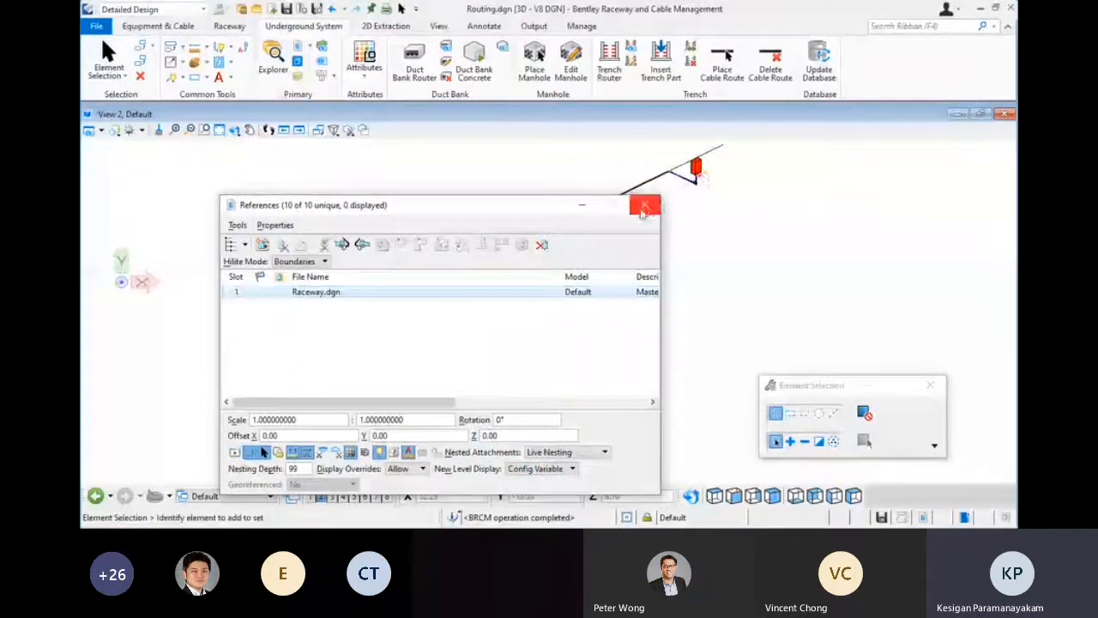
pyautogui.click(644, 204)
pyautogui.middleClick(597, 260)
pyautogui.middleClick(597, 260)
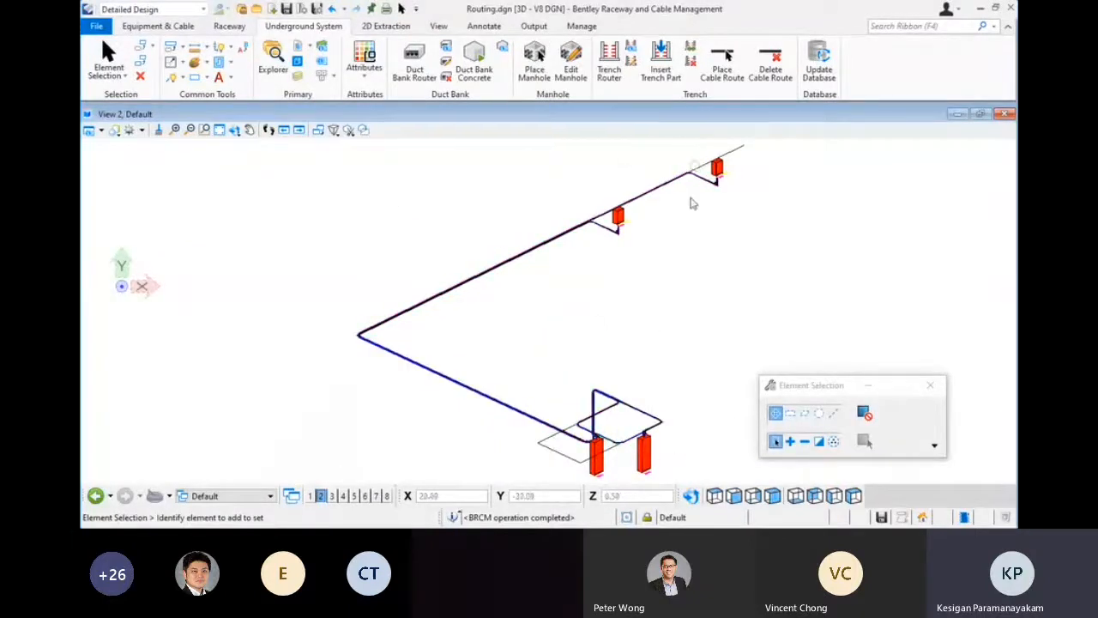
# Examine the overall 3D cable routes between the control house panels and the equipment boxes in the yard
pyautogui.scroll(3, 737, 168)
pyautogui.scroll(-3, 660, 182)
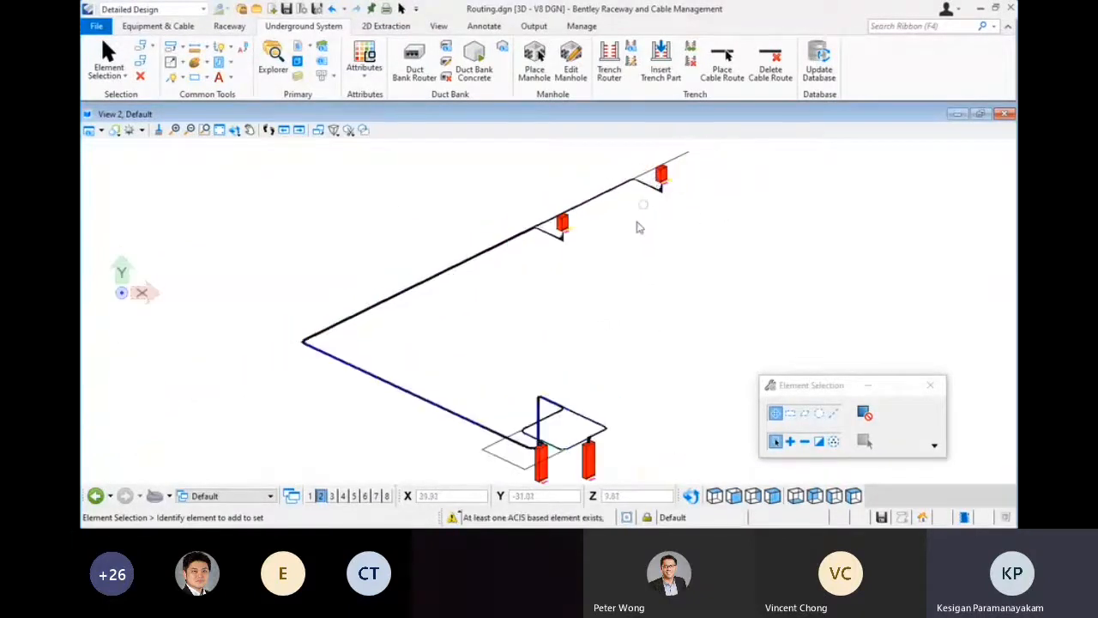
pyautogui.scroll(3, 518, 464)
pyautogui.scroll(-2, 558, 343)
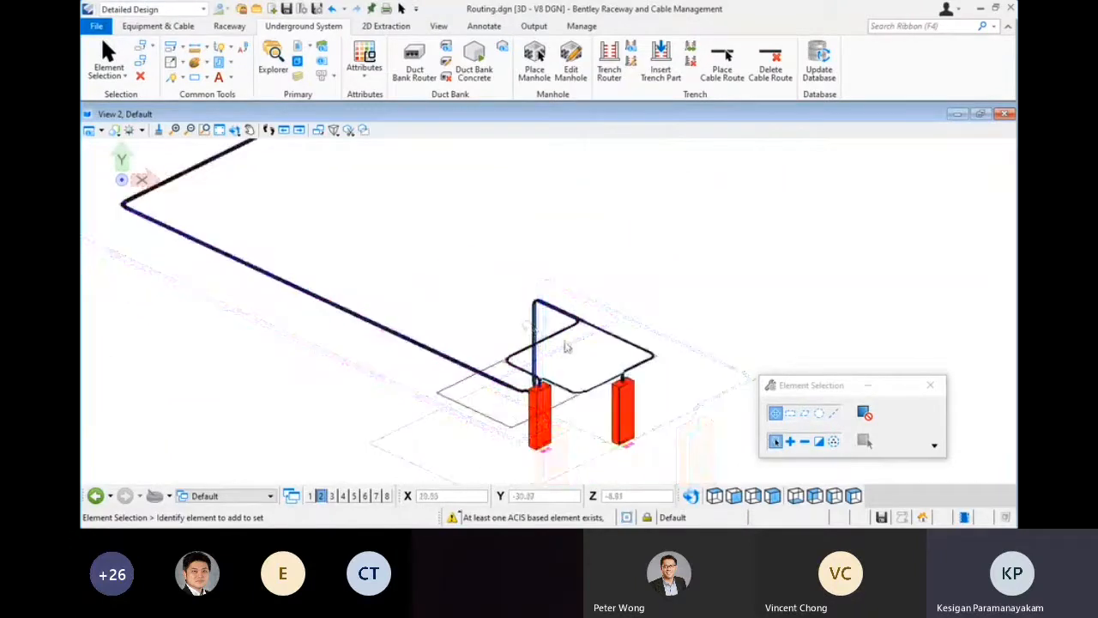
pyautogui.scroll(2, 529, 340)
pyautogui.scroll(-3, 407, 300)
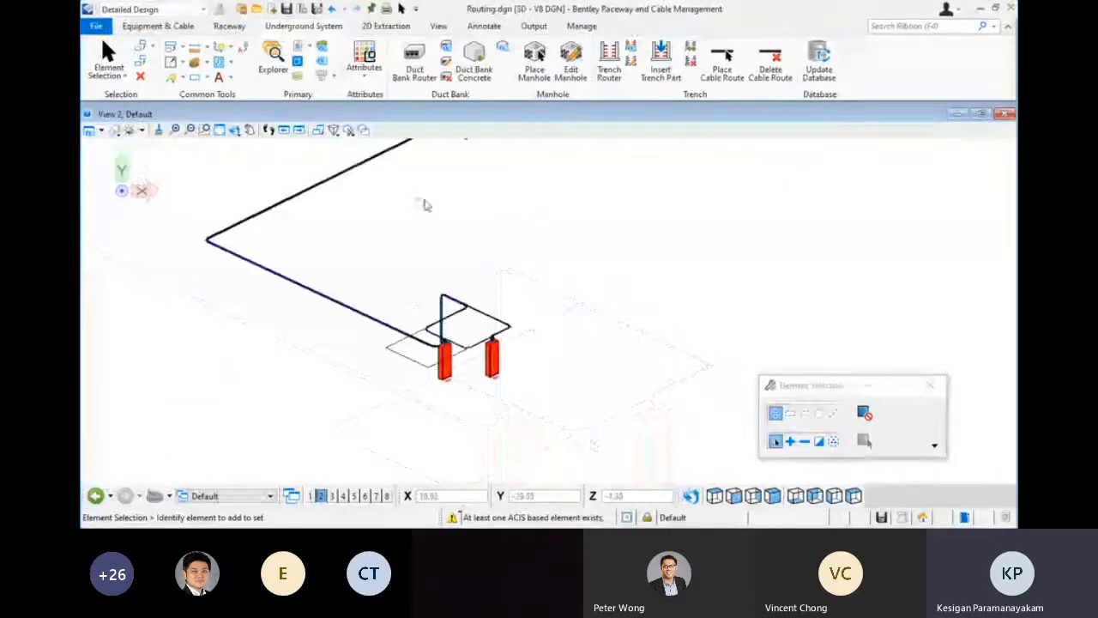
pyautogui.scroll(2, 413, 199)
pyautogui.moveTo(412, 198); pyautogui.dragTo(410, 334, button='middle')
pyautogui.scroll(-2, 471, 219)
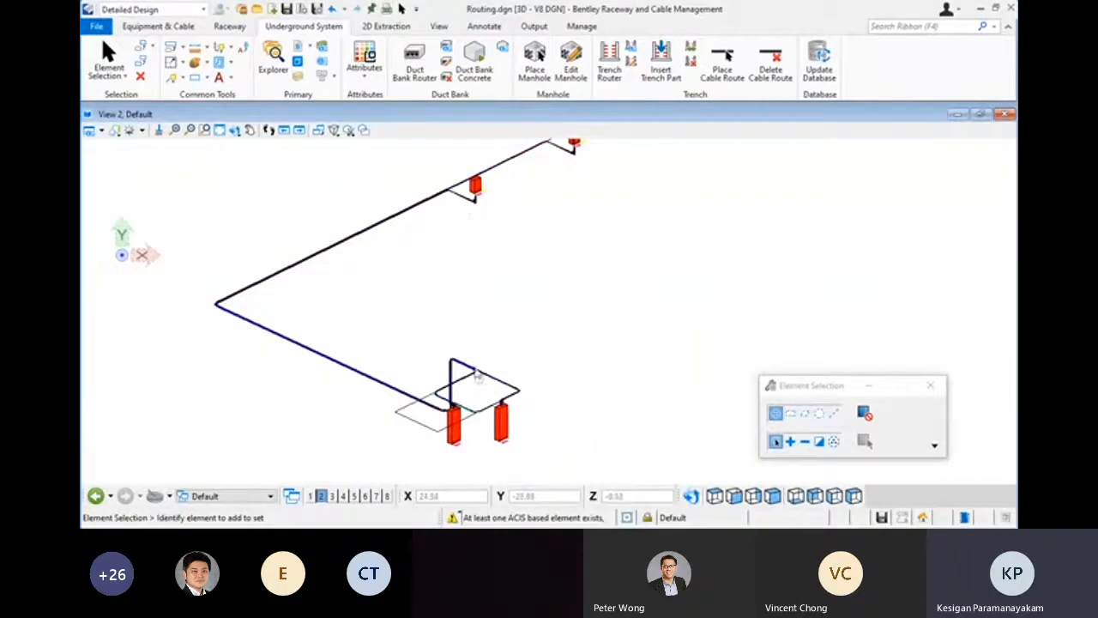
# Inspect the cable bundle up close at the top bend of the vertical run and at the nearby branch
pyautogui.scroll(4, 478, 376)
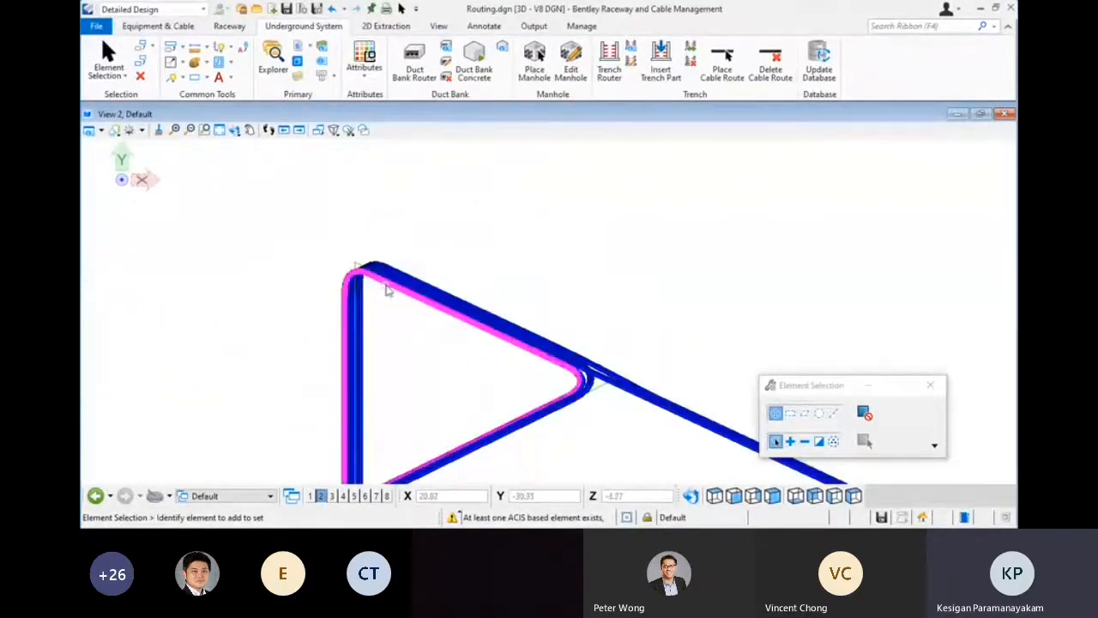
pyautogui.scroll(2, 386, 290)
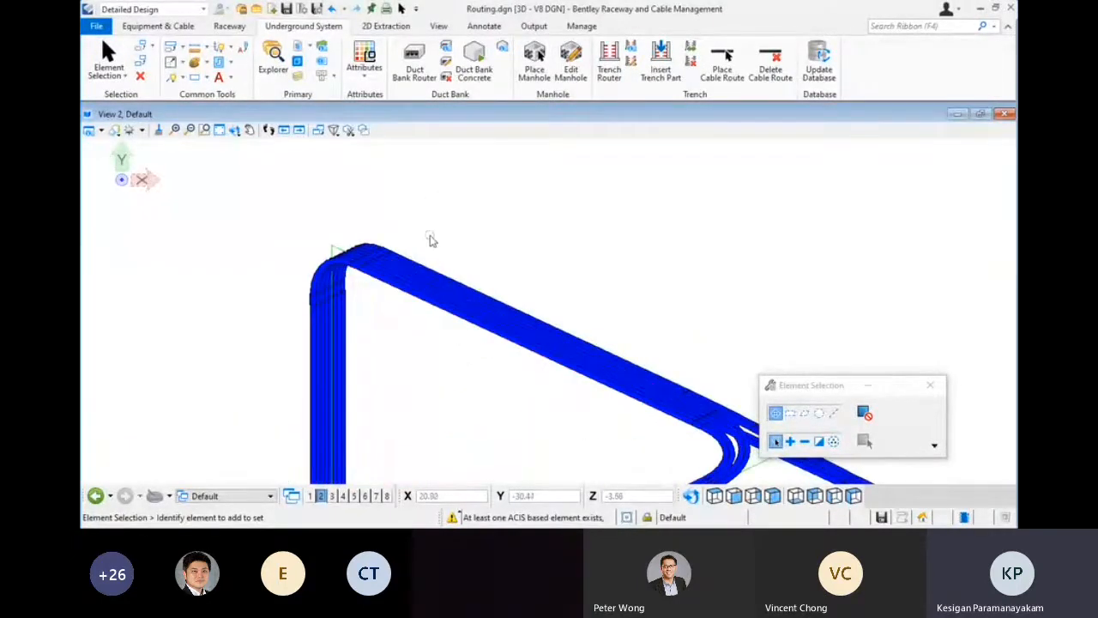
pyautogui.scroll(2, 431, 240)
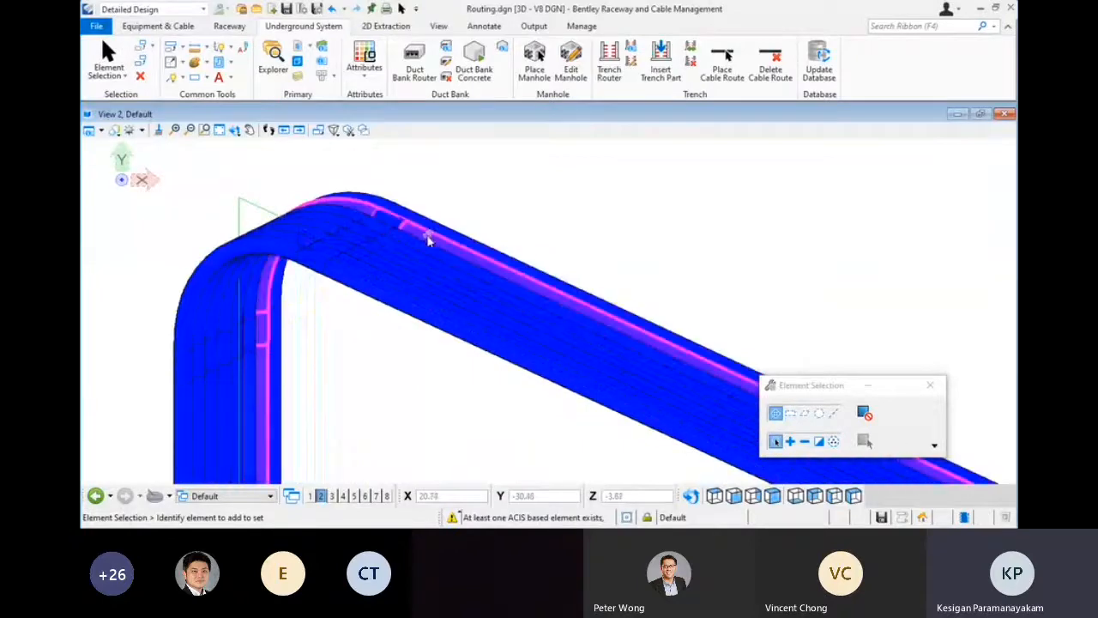
pyautogui.scroll(-4, 397, 204)
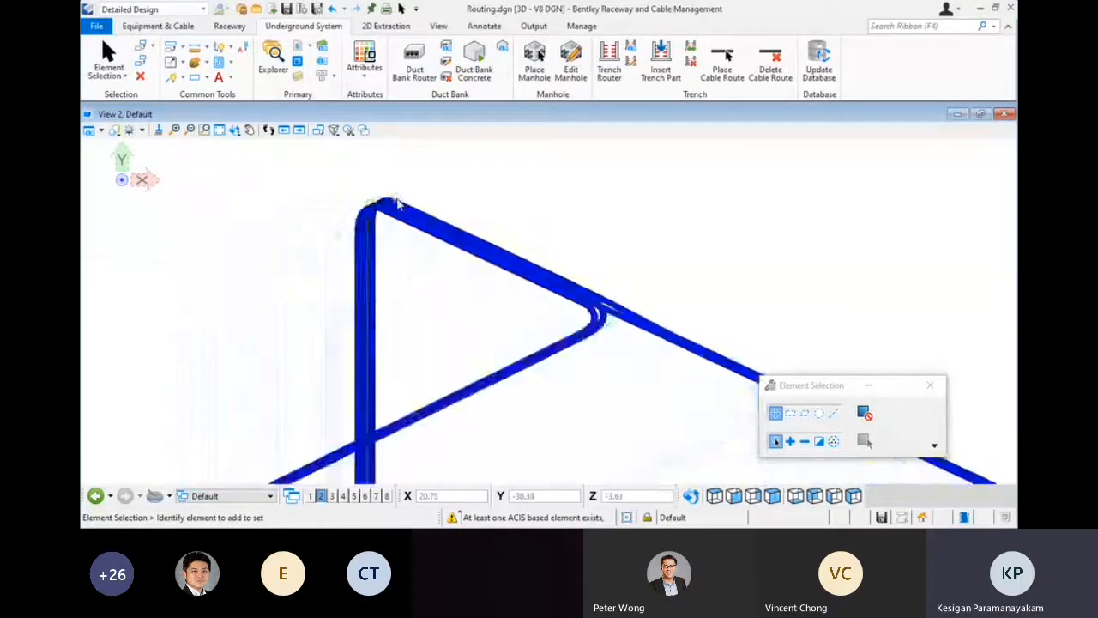
pyautogui.scroll(-3, 397, 203)
pyautogui.scroll(3, 514, 292)
pyautogui.scroll(-3, 530, 323)
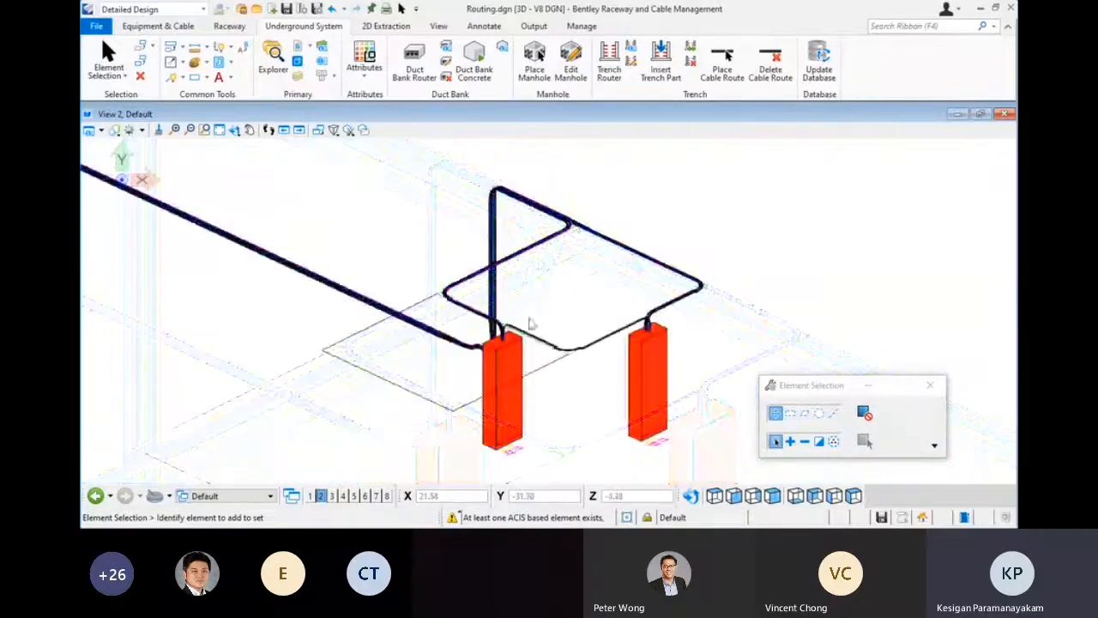
# Select a cable entering the control house panel beside the vertical run and trace its highlighted path to the farthest yard box
pyautogui.scroll(5, 530, 323)
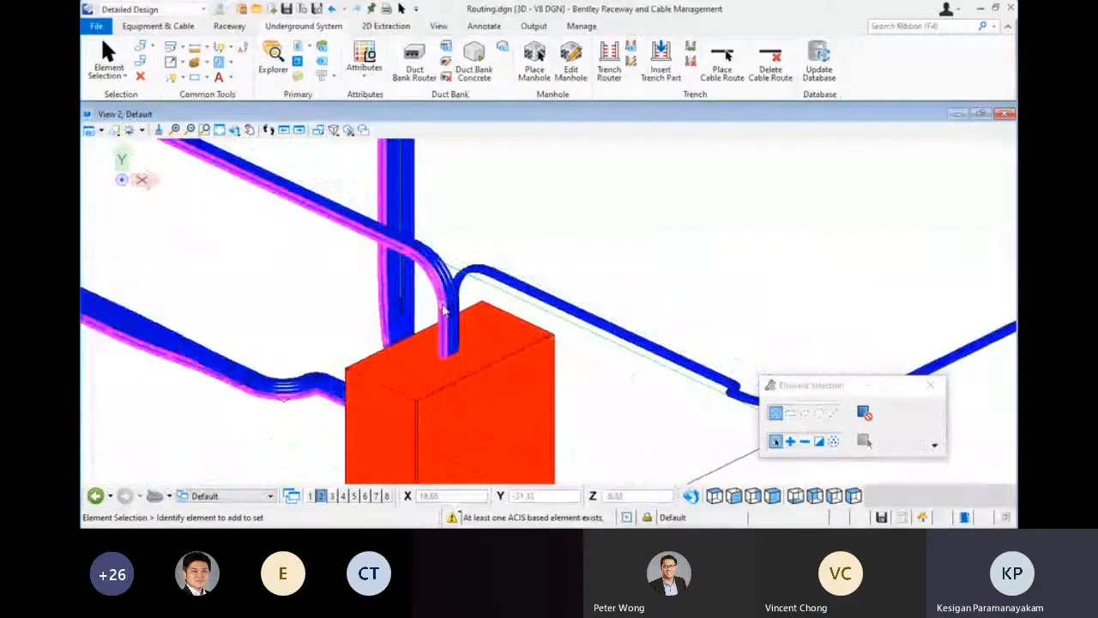
pyautogui.scroll(-5, 451, 315)
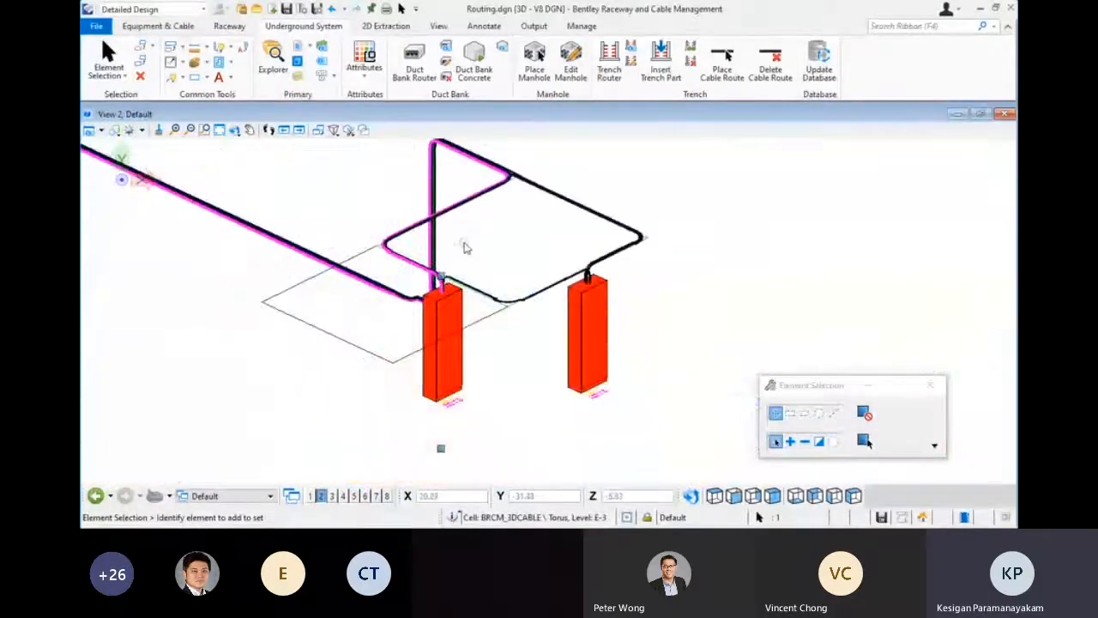
pyautogui.scroll(-5, 468, 244)
pyautogui.moveTo(444, 175); pyautogui.dragTo(352, 337, button='middle')
pyautogui.scroll(3, 419, 274)
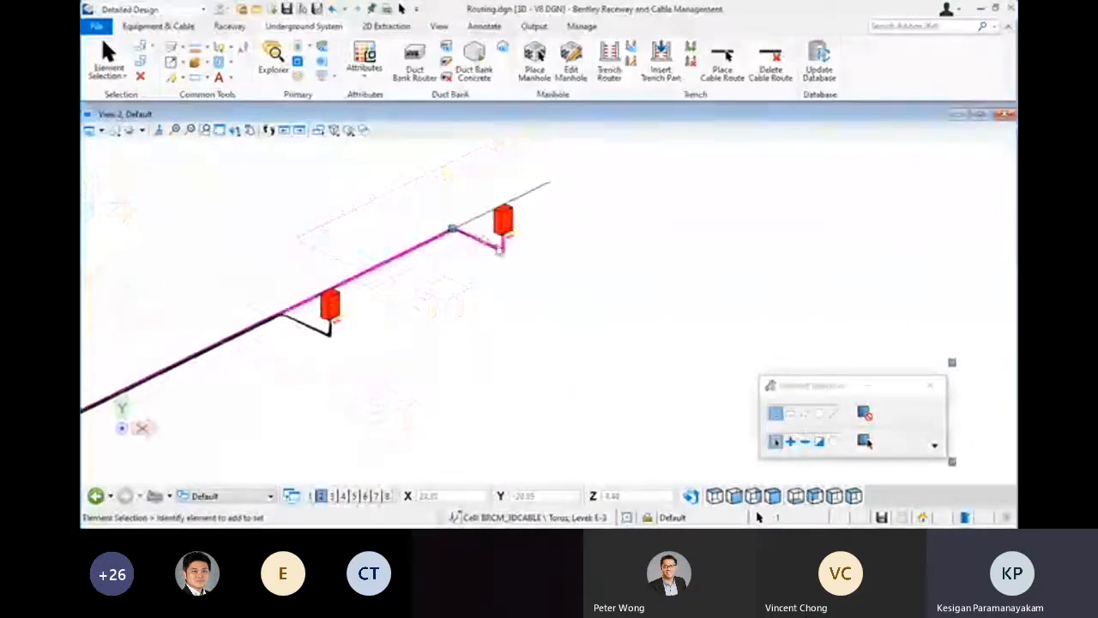
pyautogui.scroll(5, 506, 241)
pyautogui.scroll(-5, 508, 178)
pyautogui.scroll(-5, 495, 265)
pyautogui.scroll(5, 467, 324)
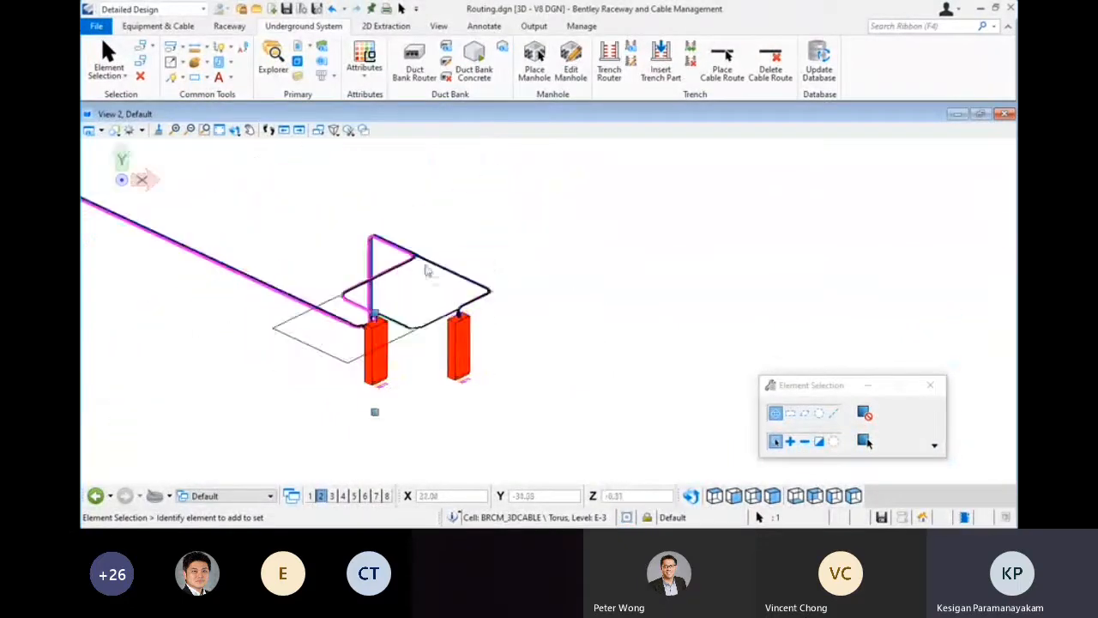
pyautogui.scroll(5, 426, 271)
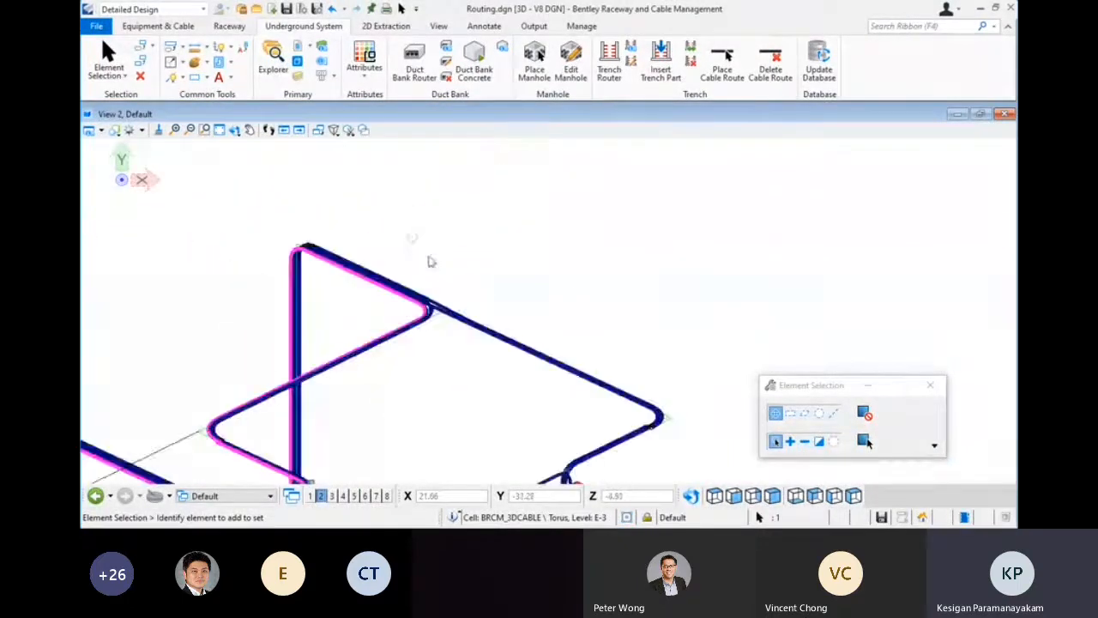
# Turn the display of the Raceway.dgn reference back on and close the references list
pyautogui.click(297, 46)
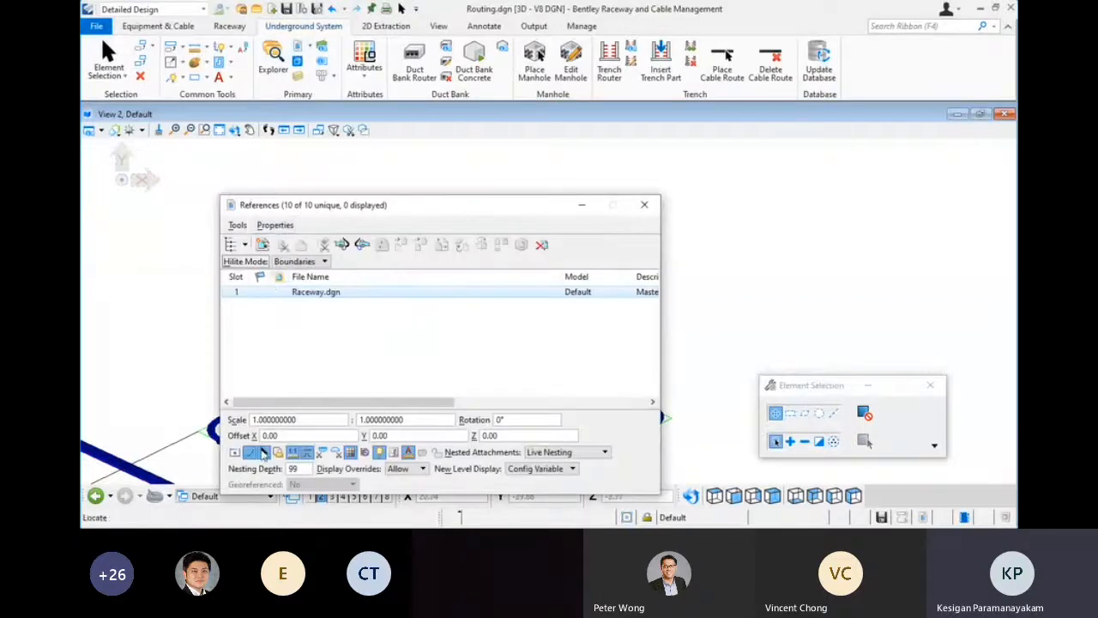
pyautogui.click(233, 453)
pyautogui.click(644, 205)
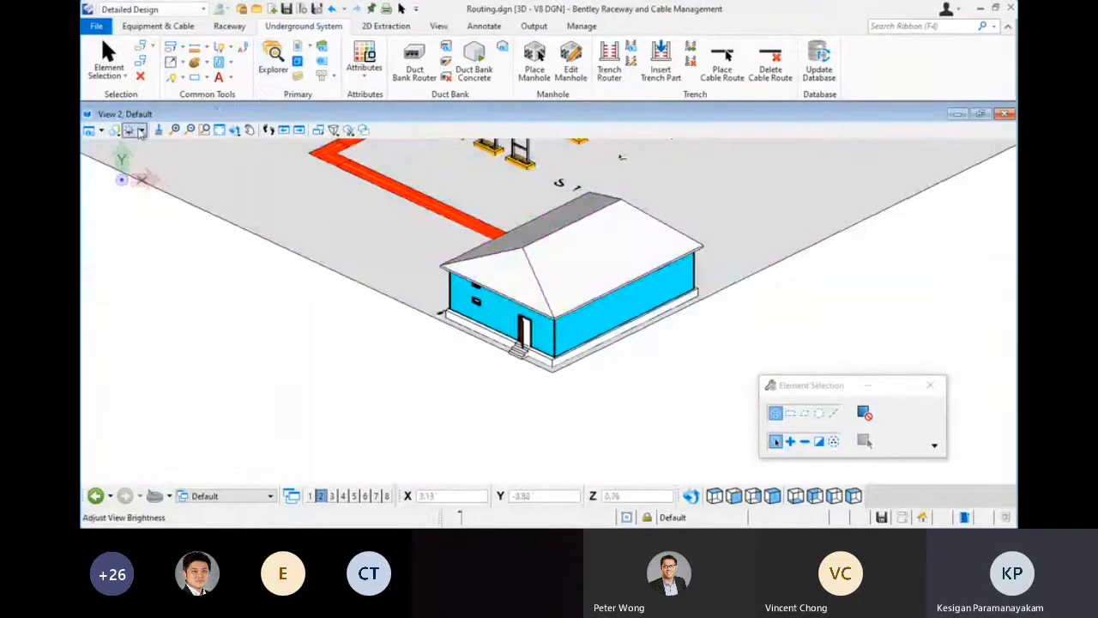
# Change the 3D view's display style to Transparent
pyautogui.click(114, 130)
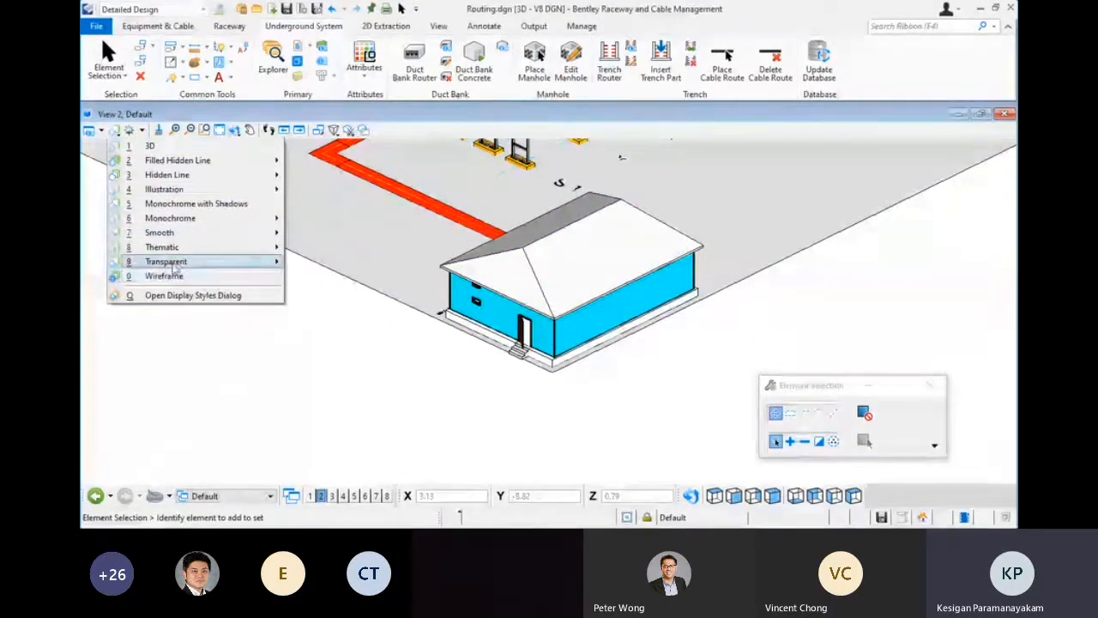
pyautogui.moveTo(278, 265)
pyautogui.click(331, 262)
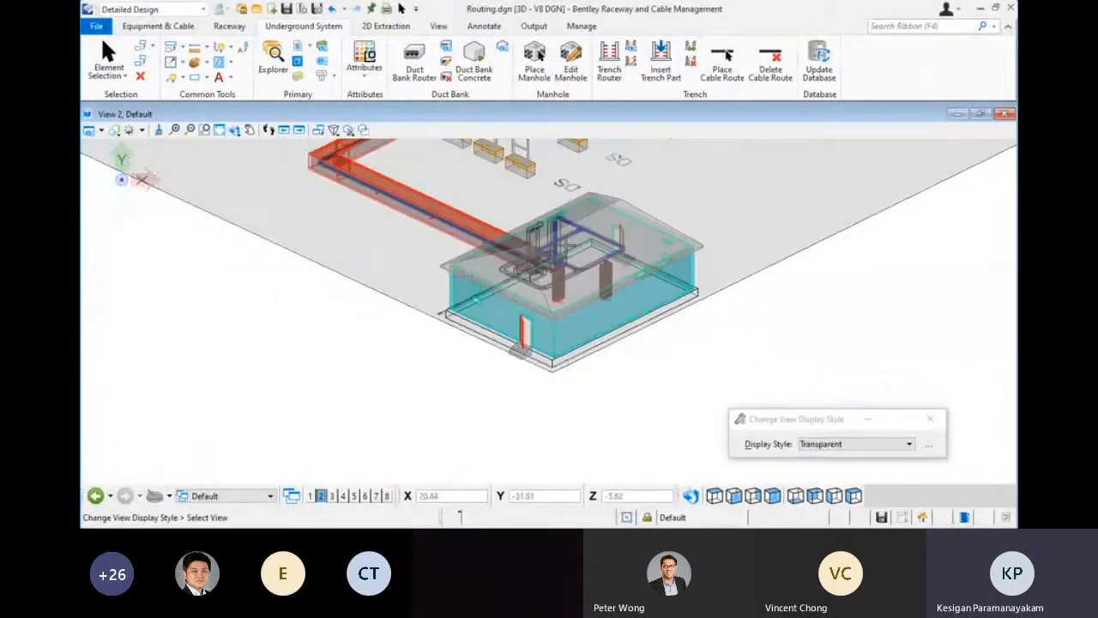
# Examine the cables inside the raceways through the transparent control house, along the trench and up to the yard equipment boxes
pyautogui.scroll(9, 567, 244)
pyautogui.scroll(5, 450, 250)
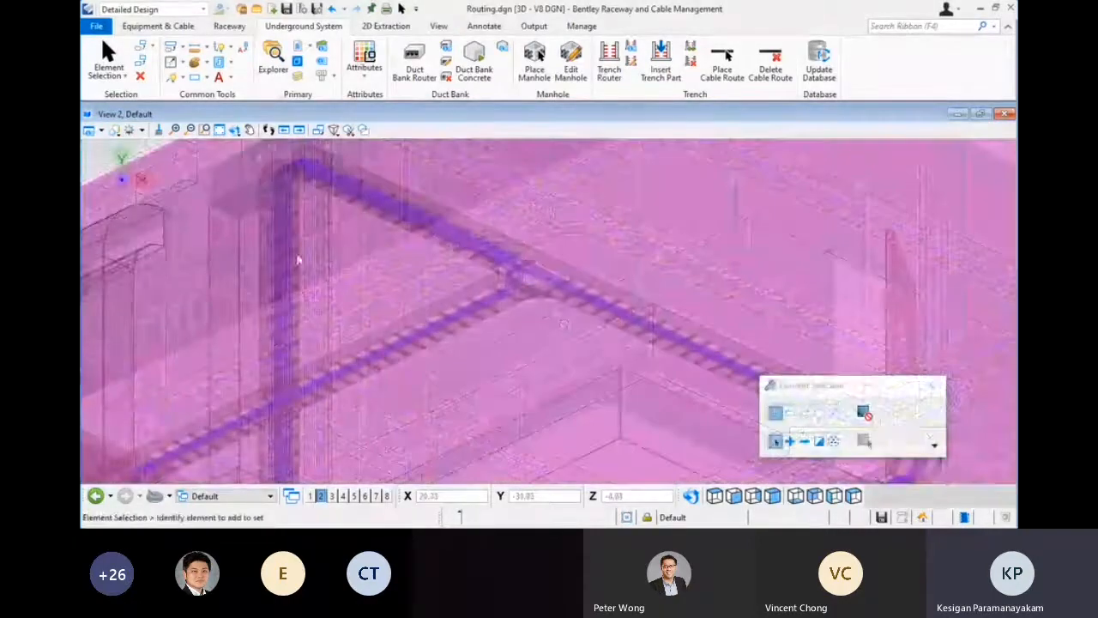
pyautogui.scroll(-5, 314, 220)
pyautogui.scroll(2, 648, 412)
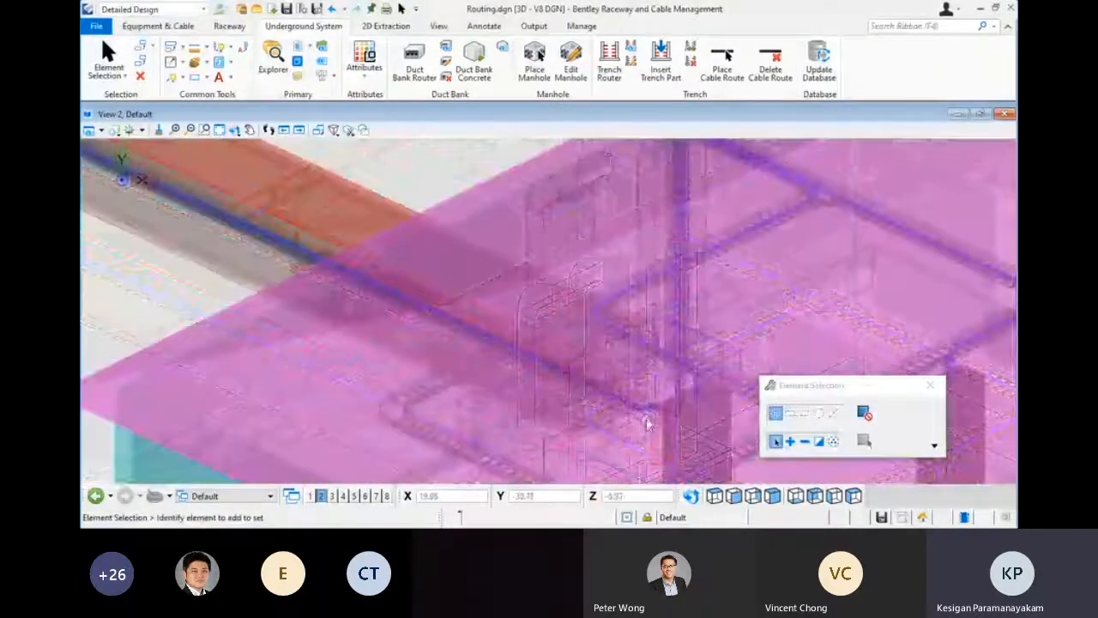
pyautogui.scroll(-6, 648, 413)
pyautogui.keyDown('shift'); pyautogui.moveTo(600, 360); pyautogui.dragTo(552, 264, button='middle'); pyautogui.keyUp('shift')
pyautogui.scroll(6, 551, 264)
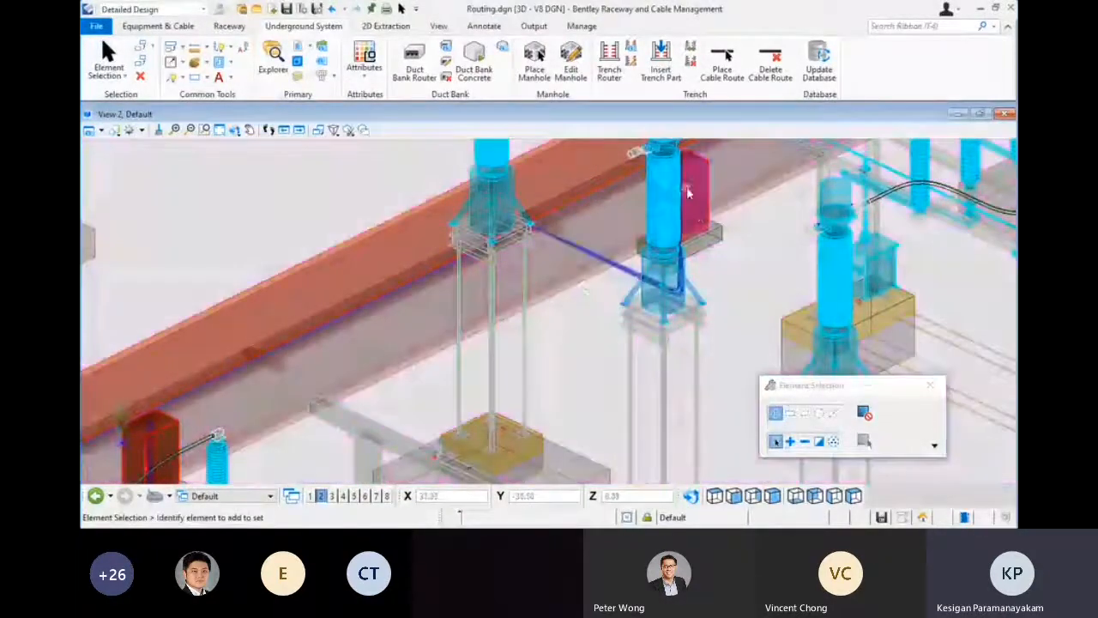
pyautogui.scroll(-5, 548, 196)
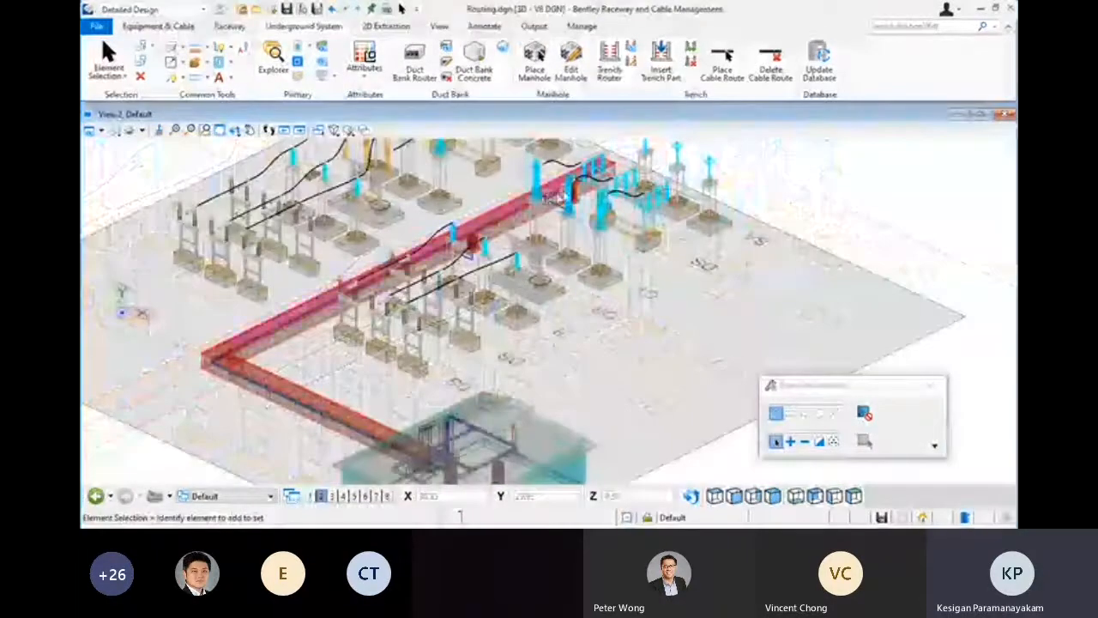
pyautogui.scroll(-5, 554, 195)
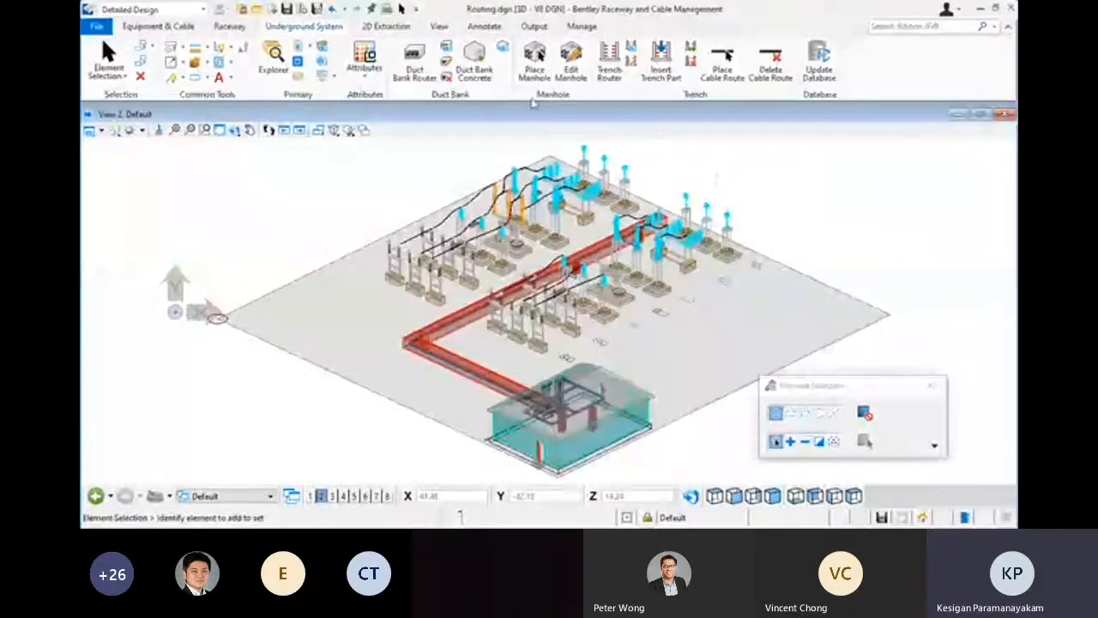
# Open the Cable Manager, review the cable lengths and the properties of cables P0005 and P0009, and return to element selection
pyautogui.click(185, 26)
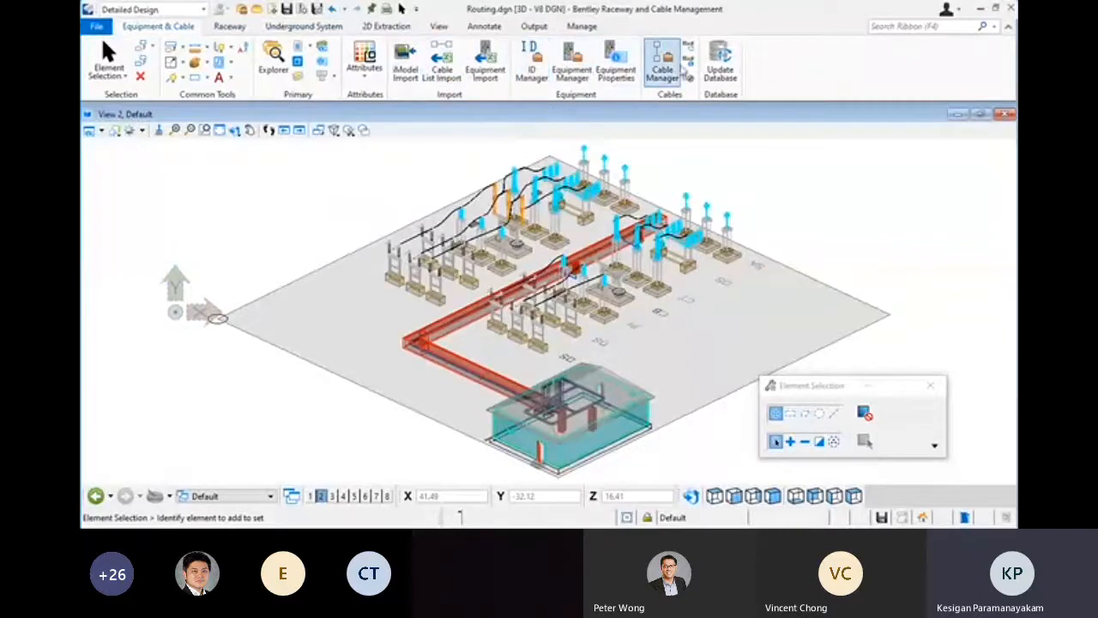
pyautogui.click(675, 75)
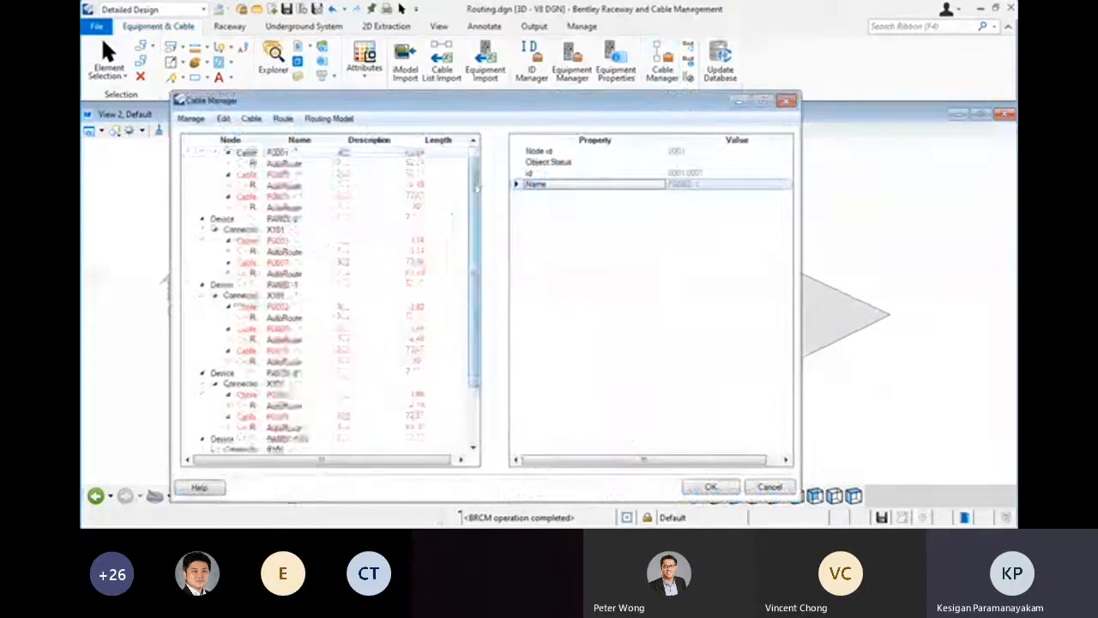
pyautogui.scroll(5, 477, 187)
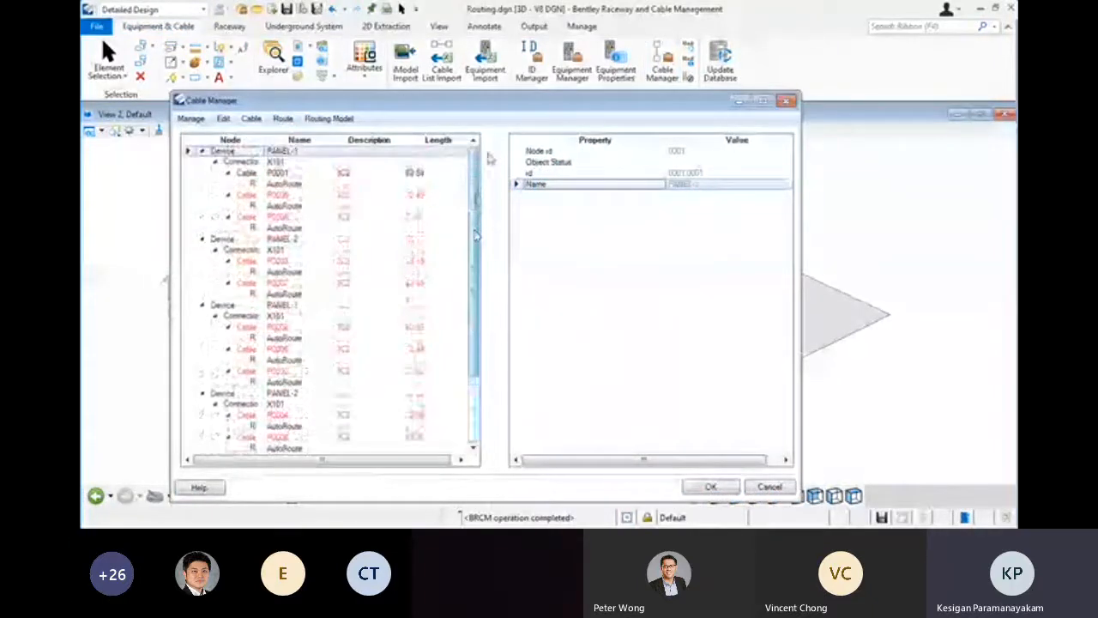
pyautogui.click(341, 197)
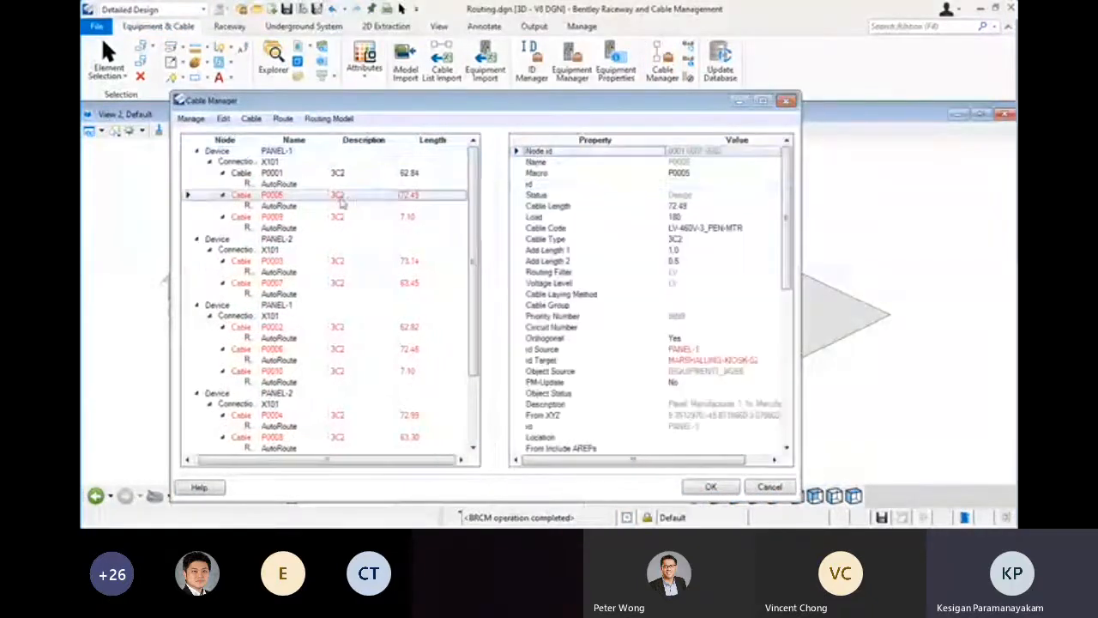
pyautogui.moveTo(784, 260); pyautogui.dragTo(785, 158)
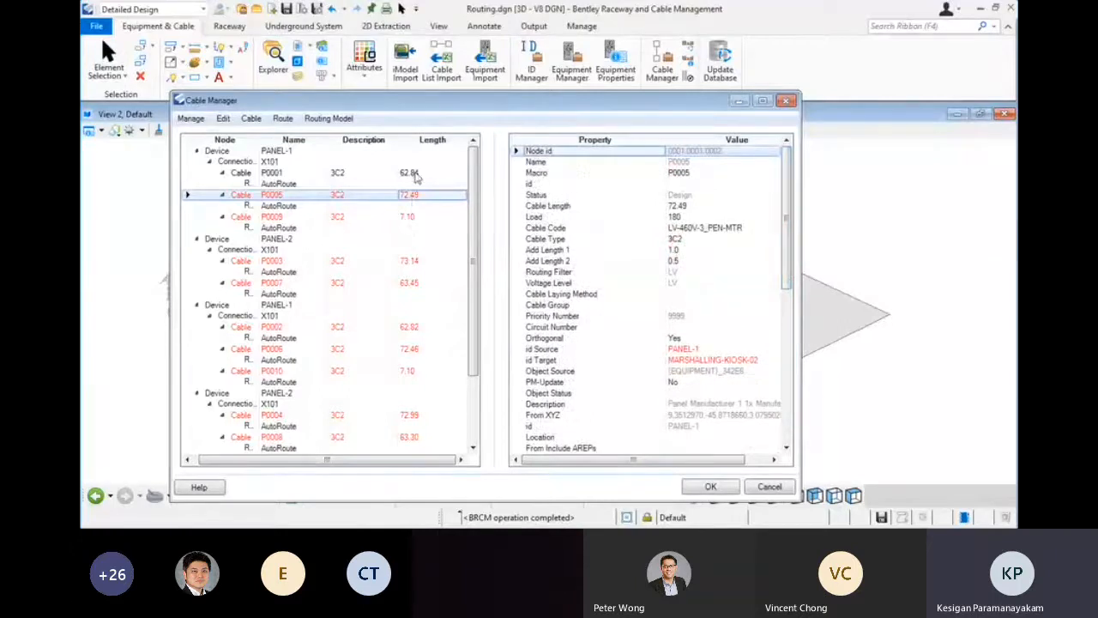
pyautogui.click(410, 217)
pyautogui.scroll(-3, 460, 346)
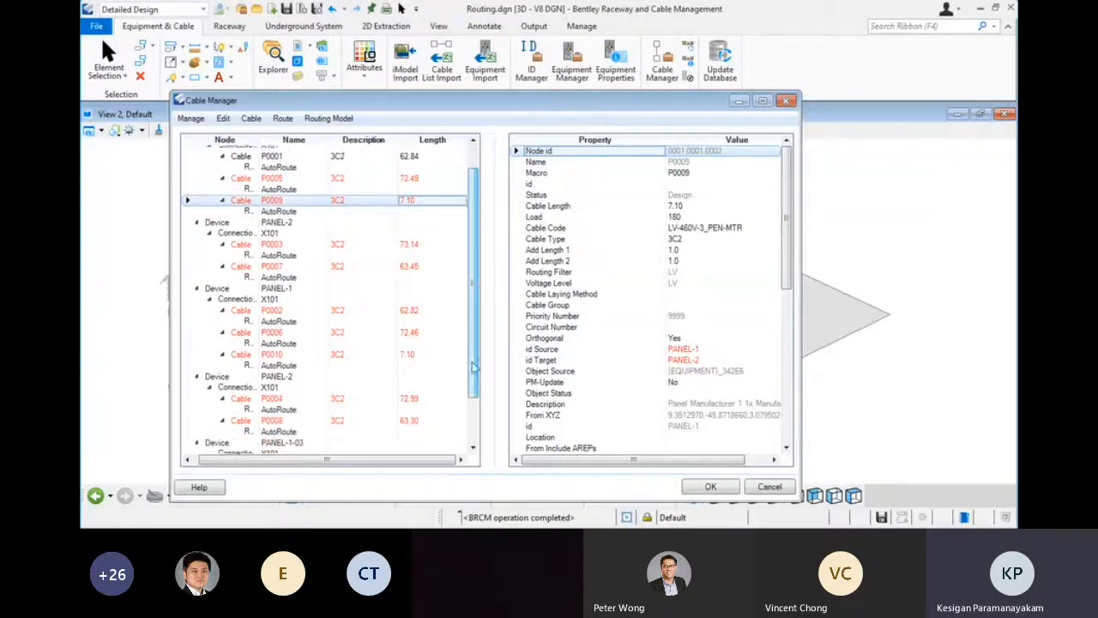
pyautogui.scroll(3, 445, 193)
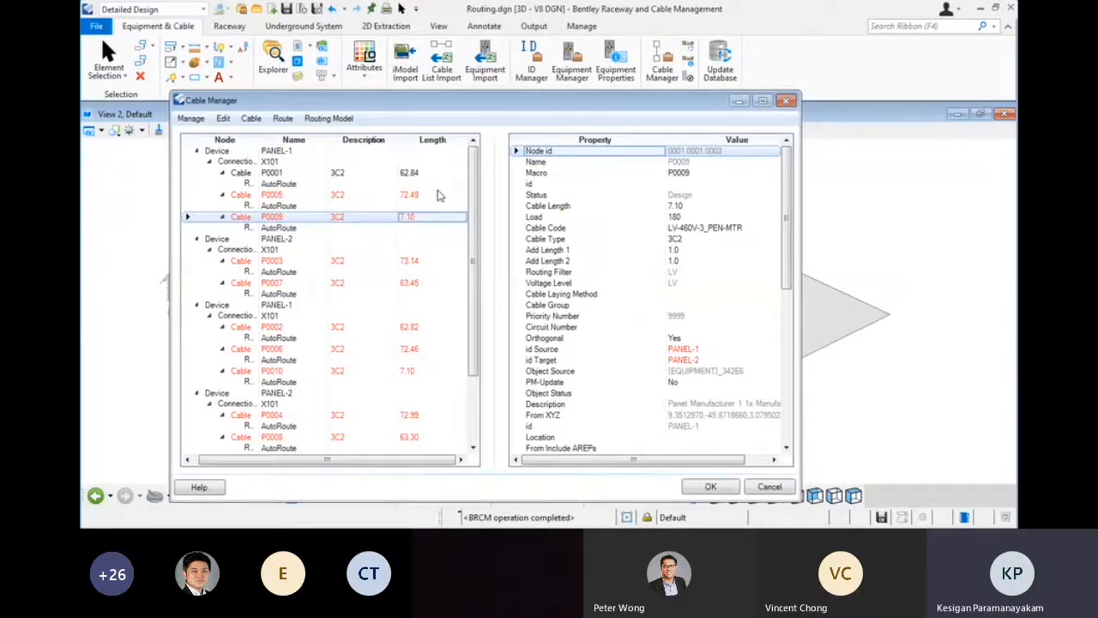
pyautogui.moveTo(549, 106); pyautogui.dragTo(544, 99)
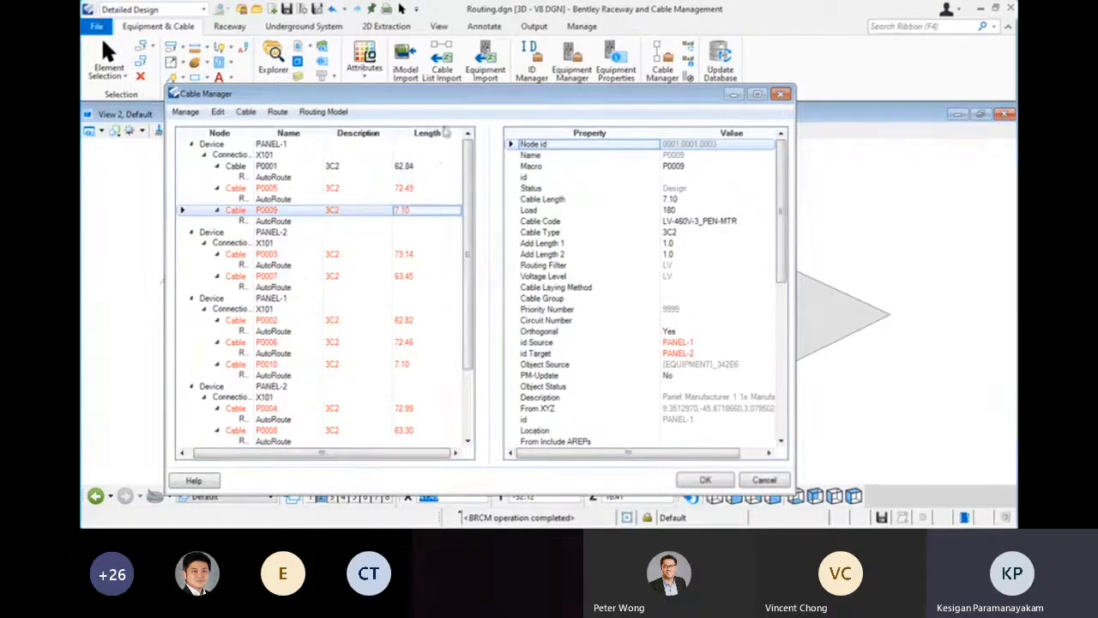
pyautogui.moveTo(467, 98); pyautogui.dragTo(409, 36)
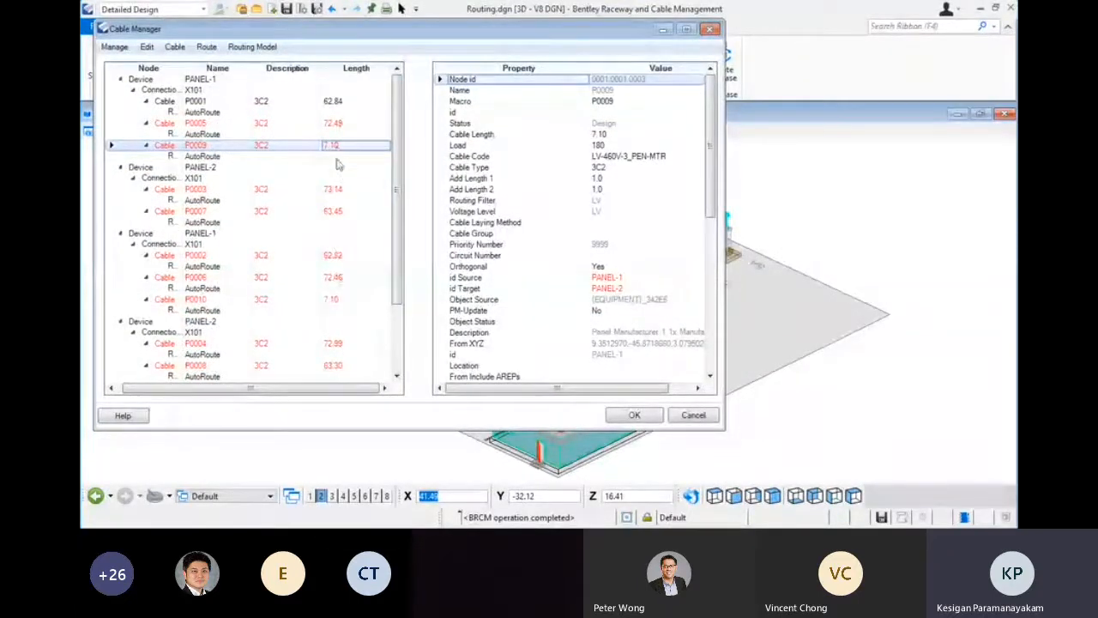
pyautogui.click(711, 32)
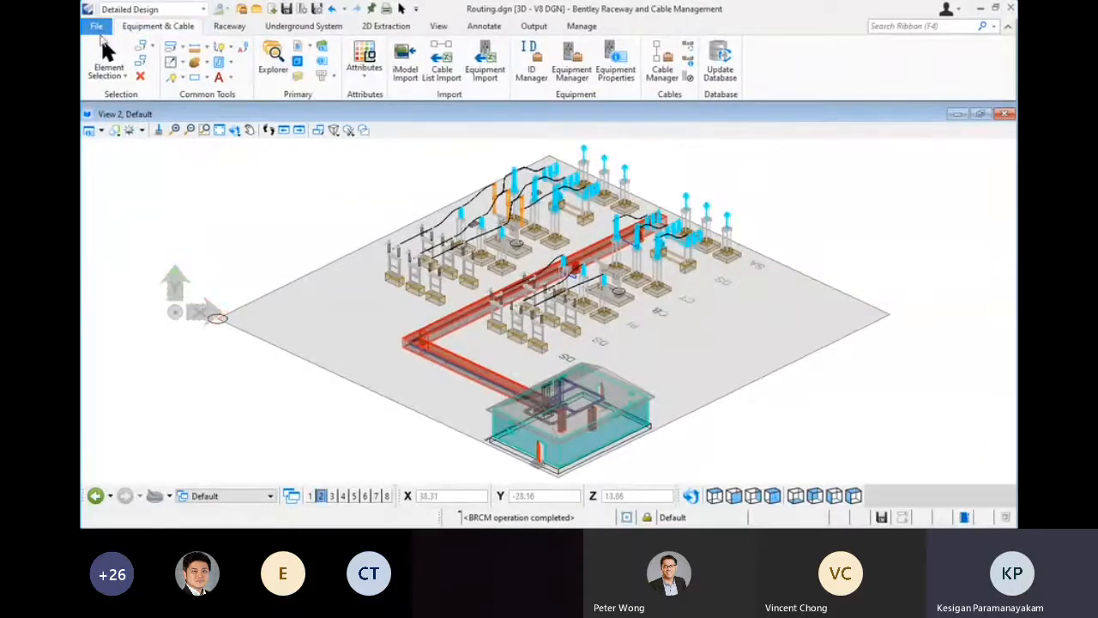
pyautogui.click(107, 60)
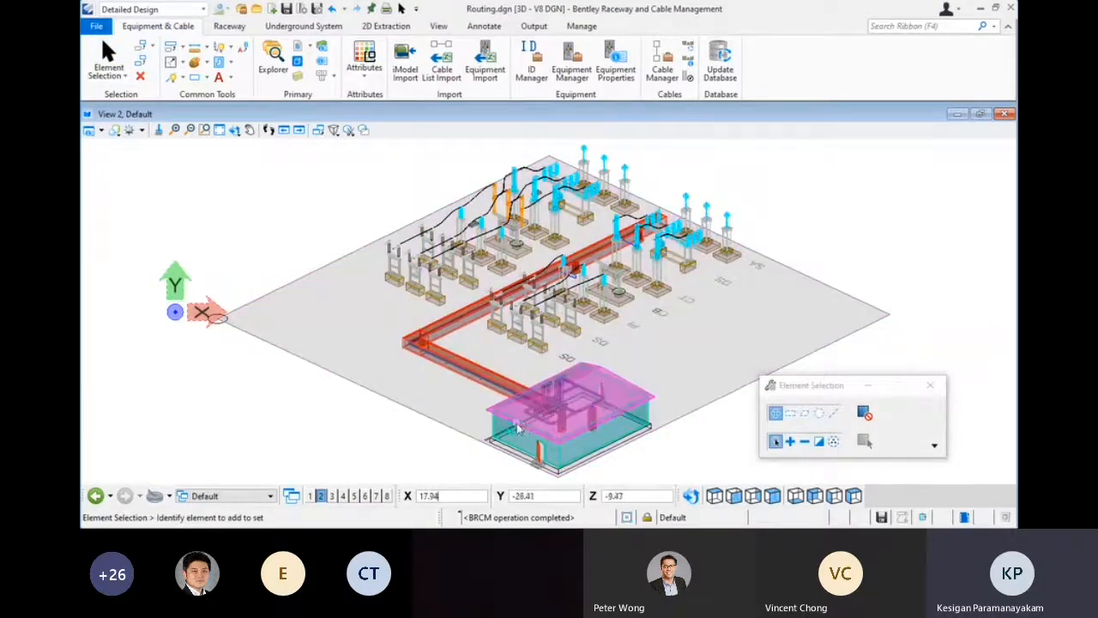
# Switch to the slide presentation and advance from the workflow slide to the 2D Extraction slide
pyautogui.hotkey('alt', 'Tab')
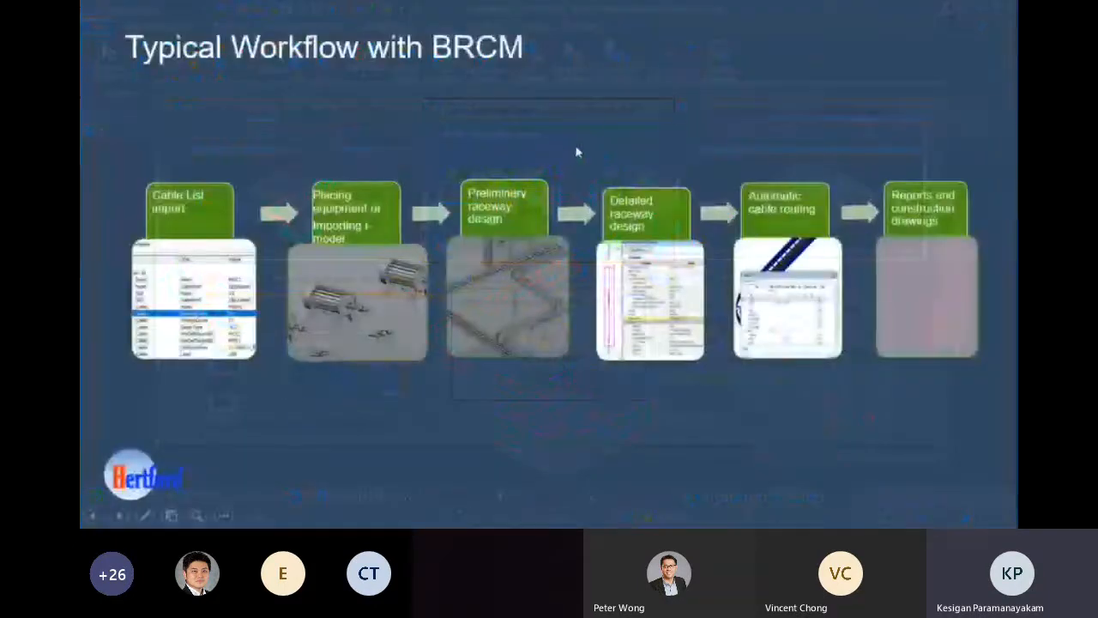
pyautogui.click(549, 138)
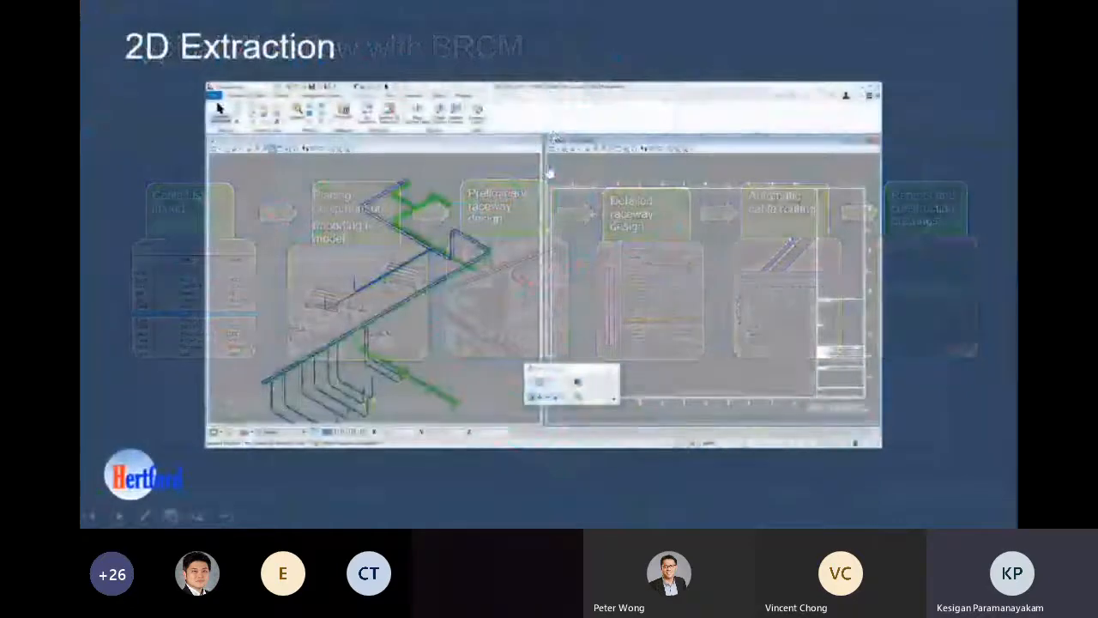
pyautogui.click(233, 430)
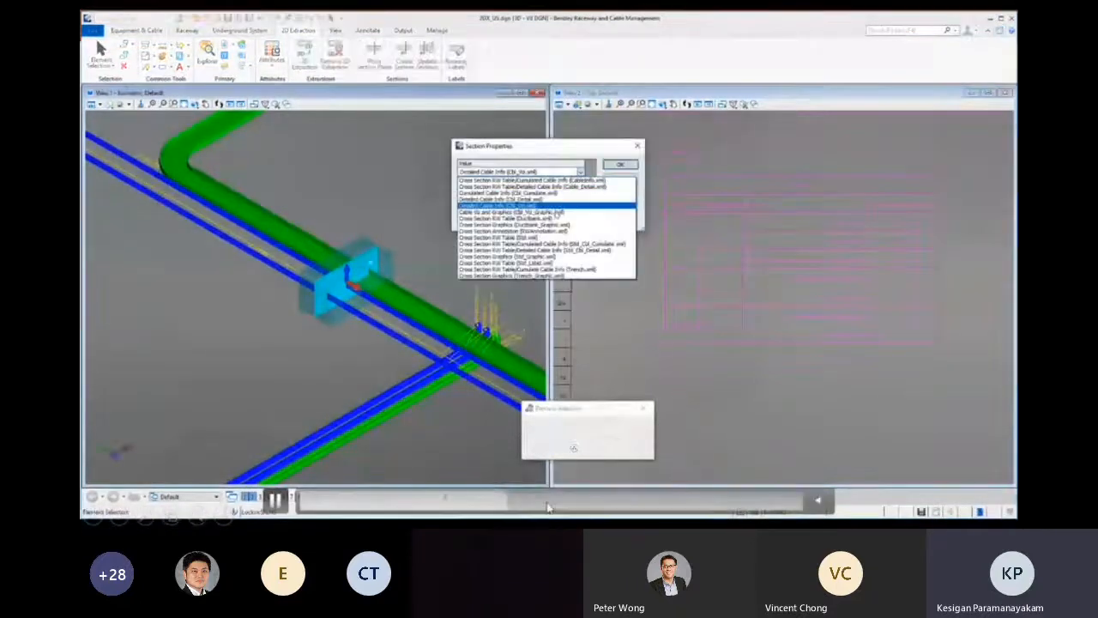
pyautogui.moveTo(544, 507); pyautogui.dragTo(533, 508)
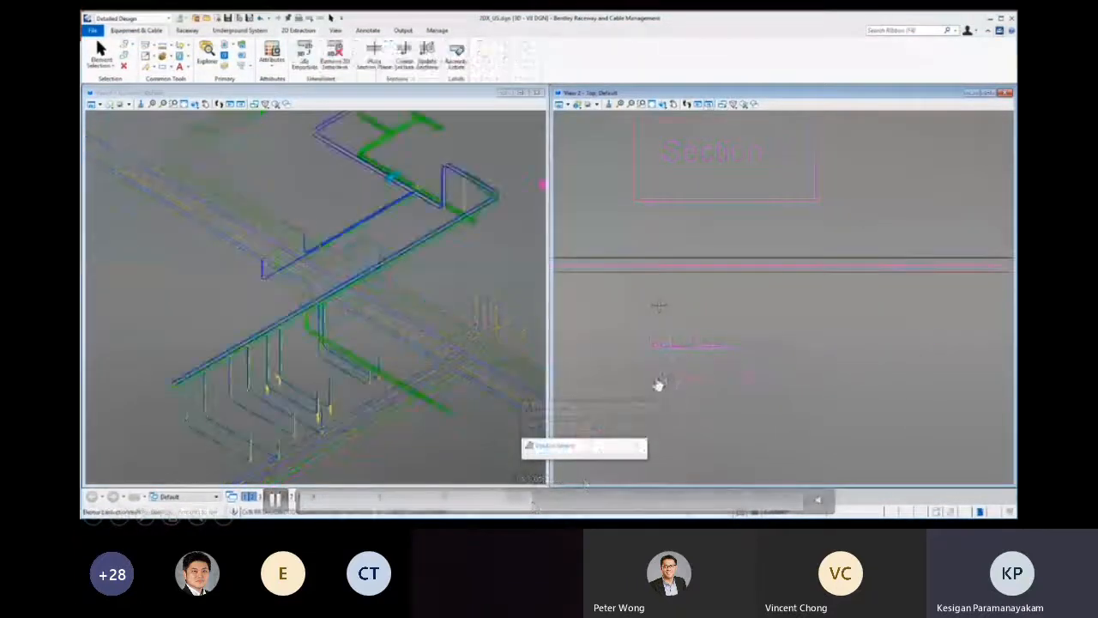
pyautogui.click(532, 509)
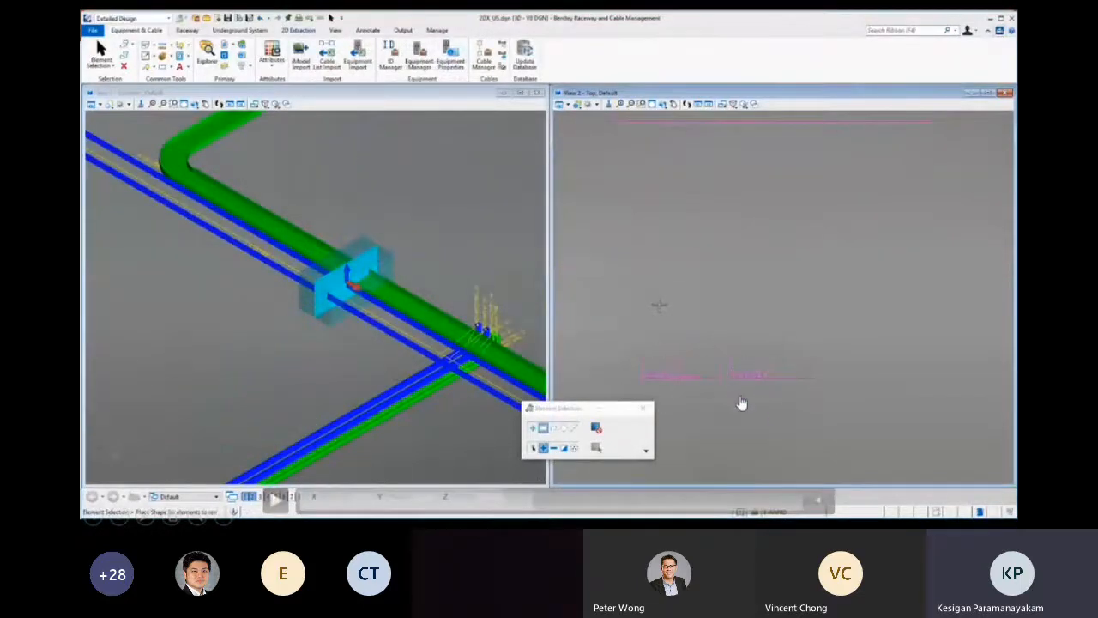
pyautogui.click(625, 498)
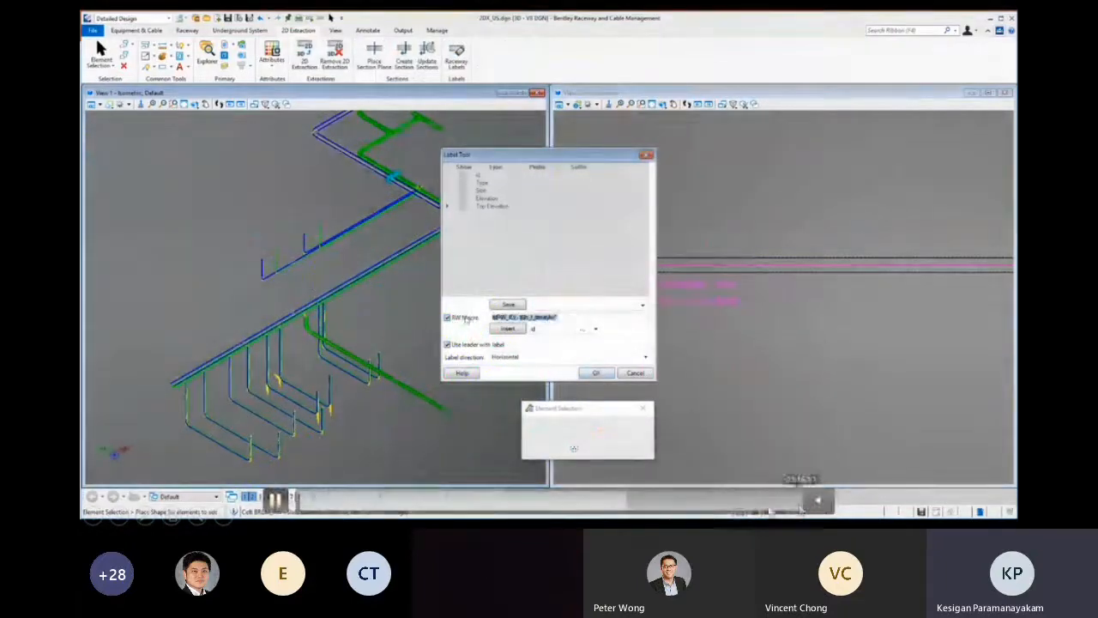
pyautogui.click(731, 506)
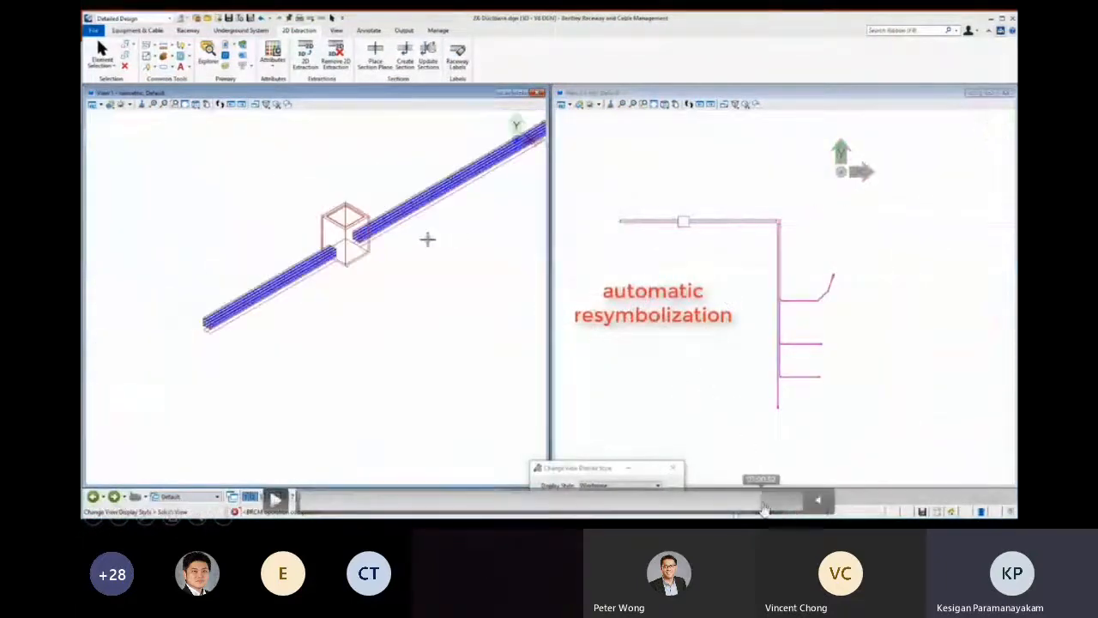
pyautogui.click(765, 506)
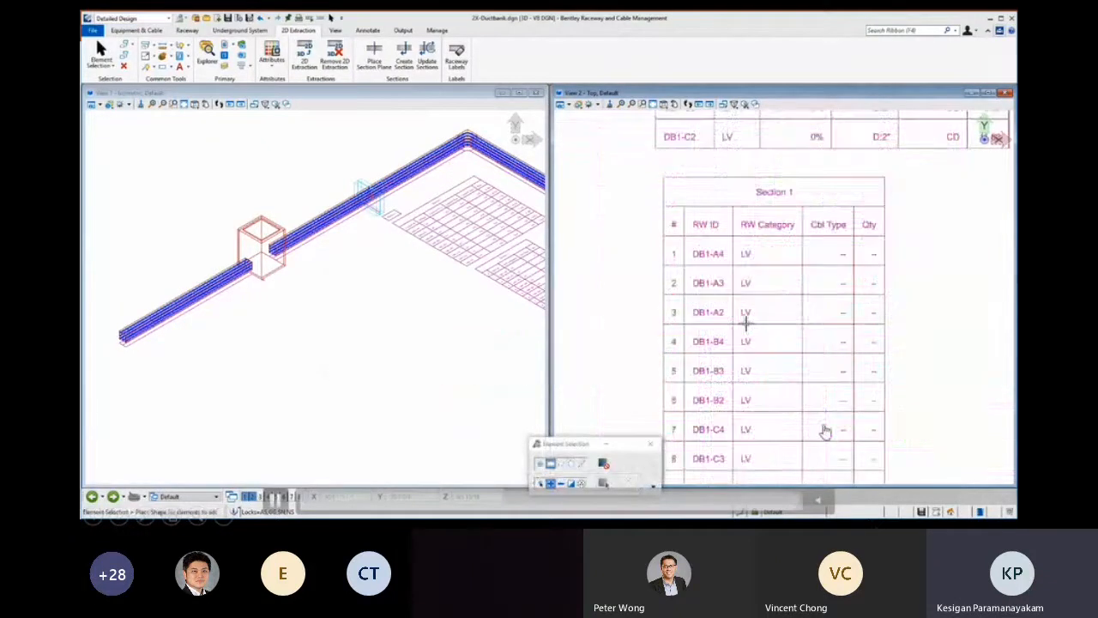
pyautogui.click(825, 431)
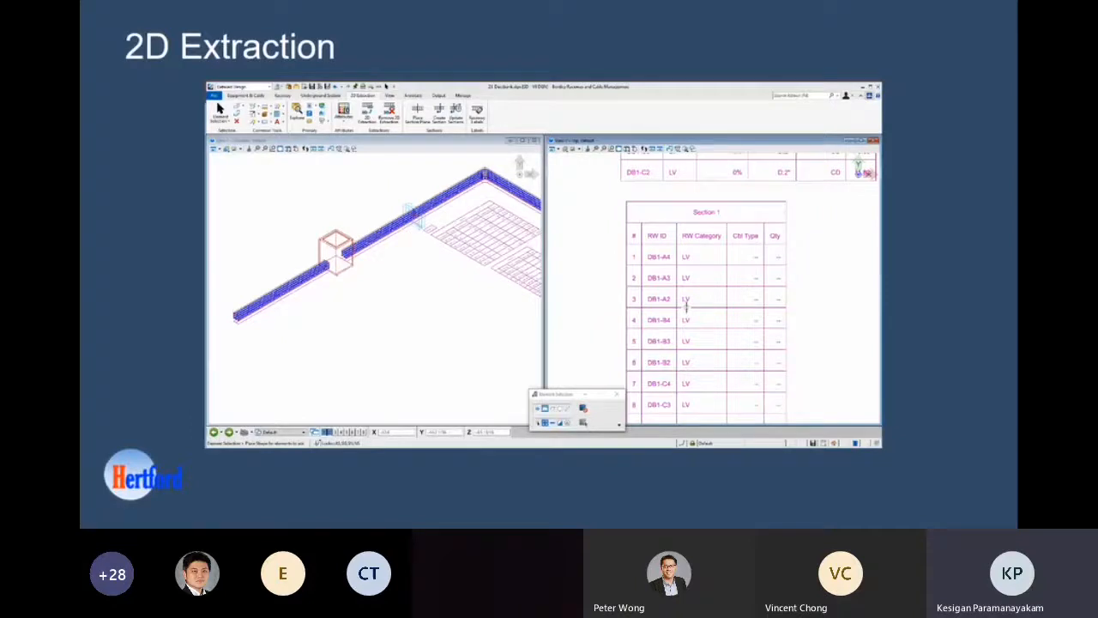
pyautogui.rightClick(610, 56)
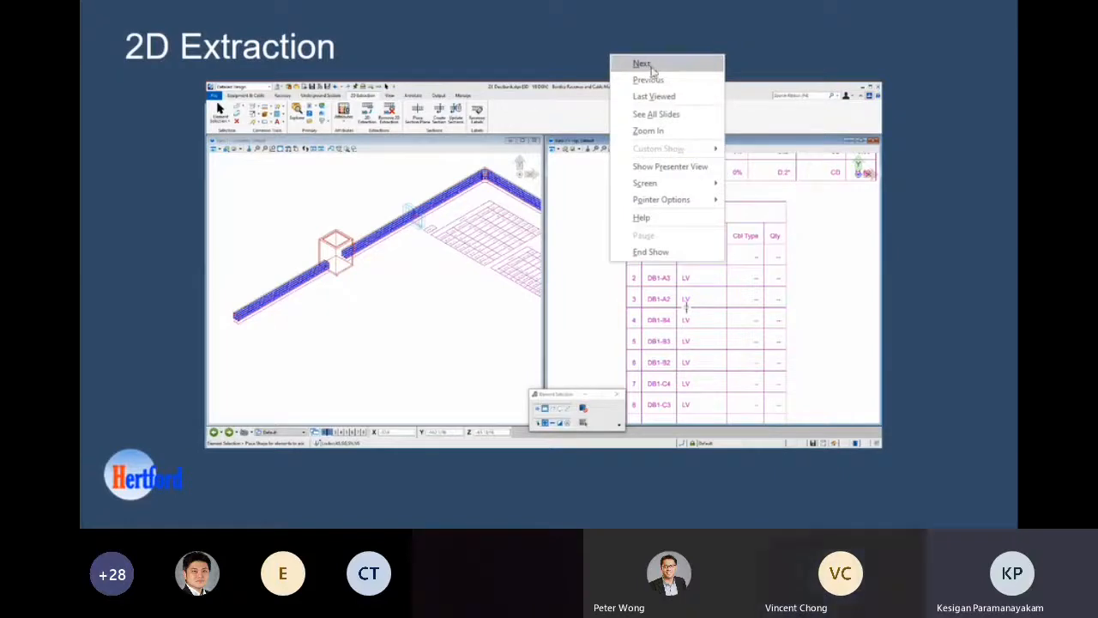
pyautogui.click(652, 68)
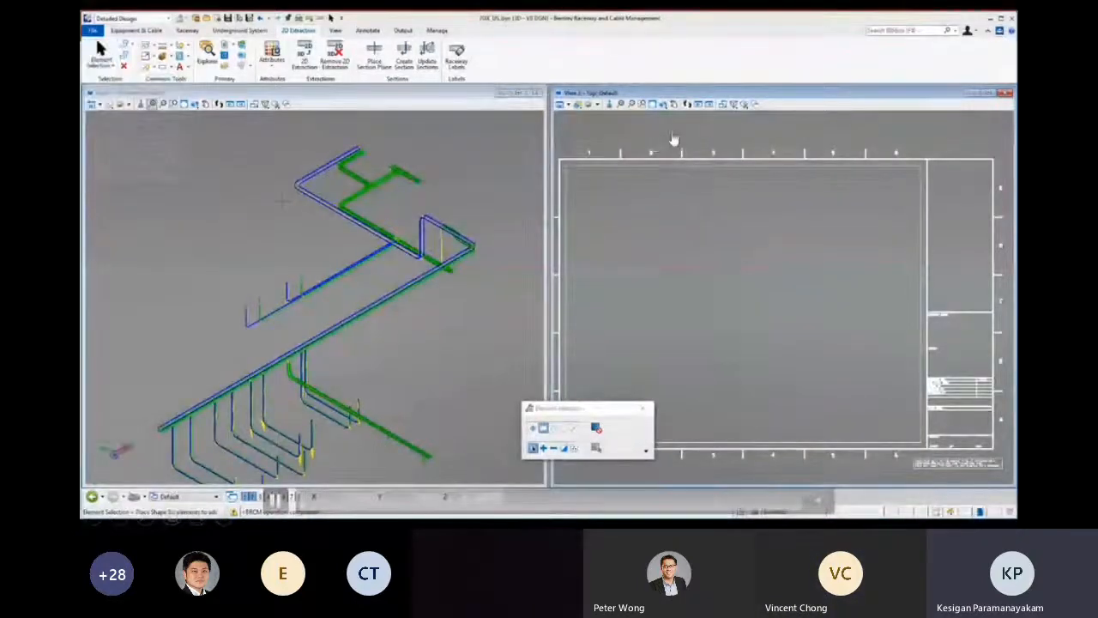